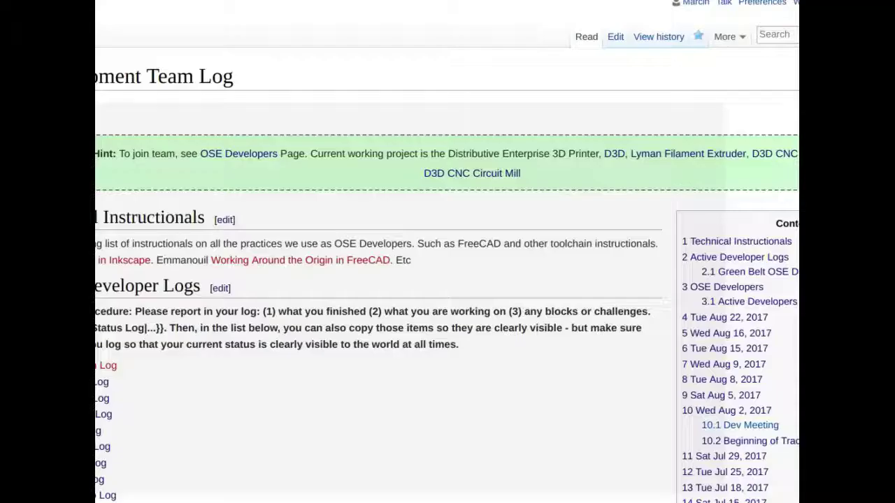
Open the Power_Cube_v17.08 wiki page and go to the Master CAD Checklist of the August 19, 2017 design sprint.
type("Power")
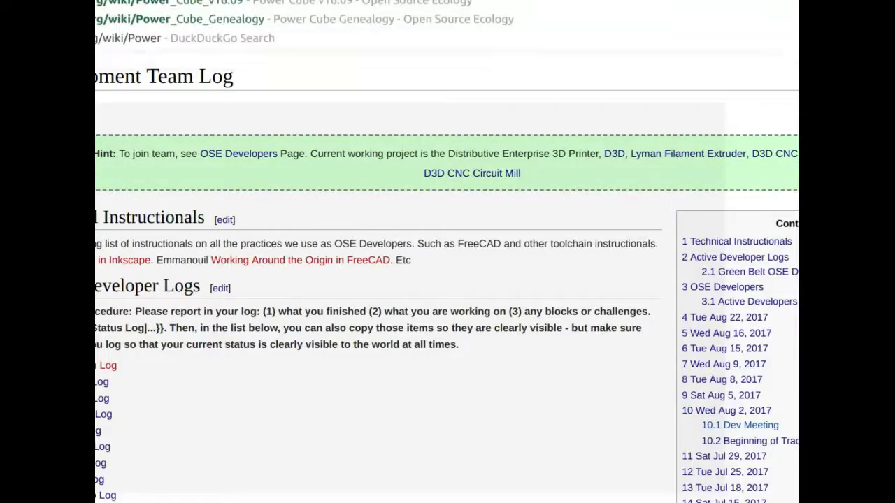
key("Return")
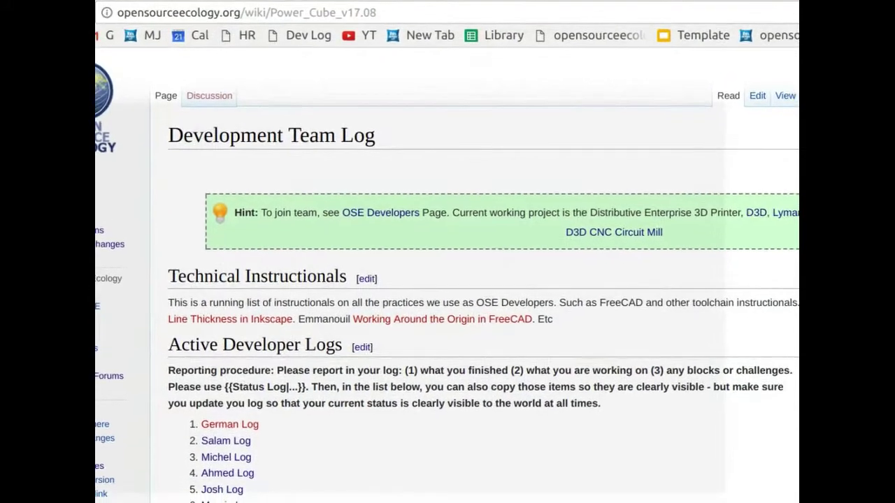
scroll(559, 63, "down", 12)
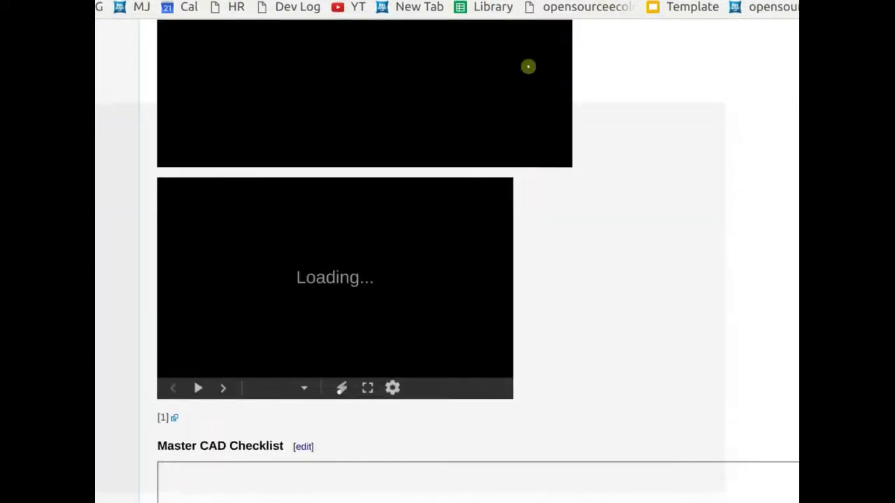
scroll(528, 66, "up", 4)
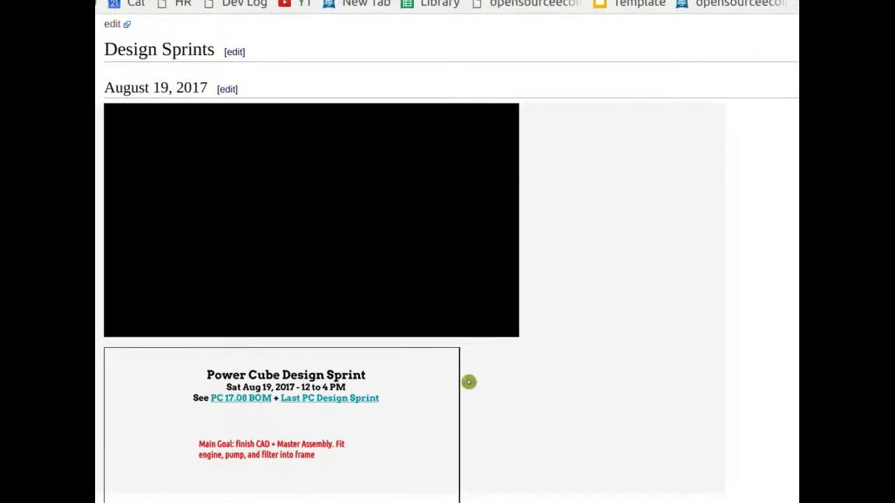
scroll(418, 313, "up", 2)
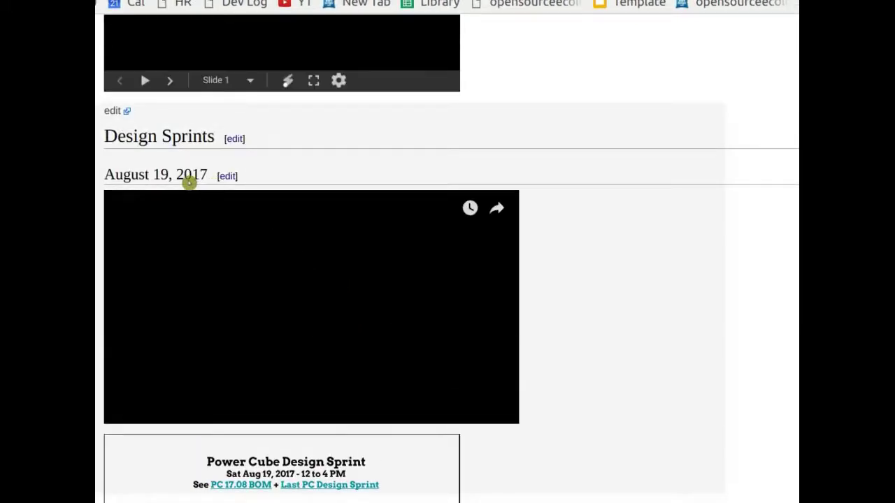
scroll(459, 309, "down", 3)
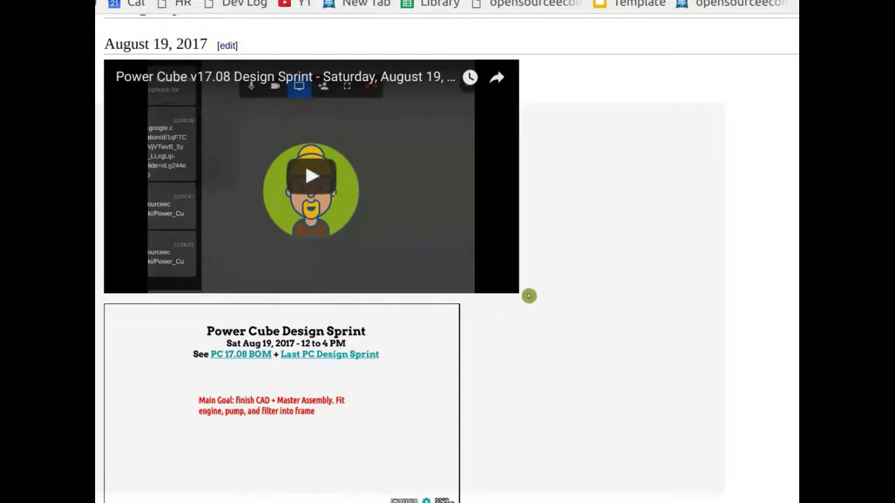
scroll(499, 300, "down", 10)
scroll(693, 314, "down", 9)
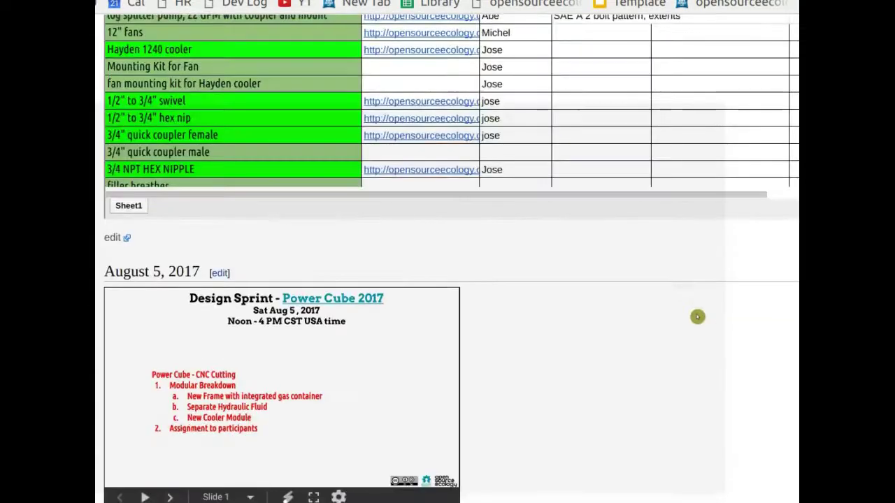
scroll(435, 323, "up", 3)
scroll(435, 324, "up", 5)
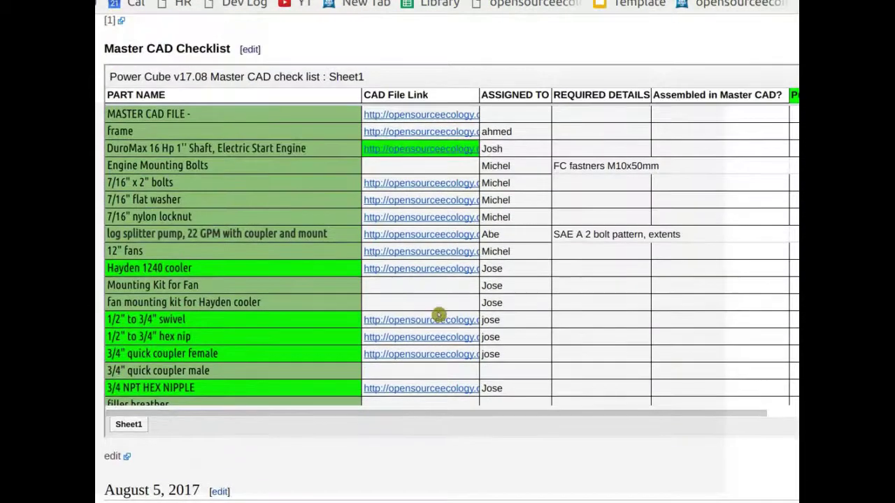
left_click_drag(108, 46, 232, 49)
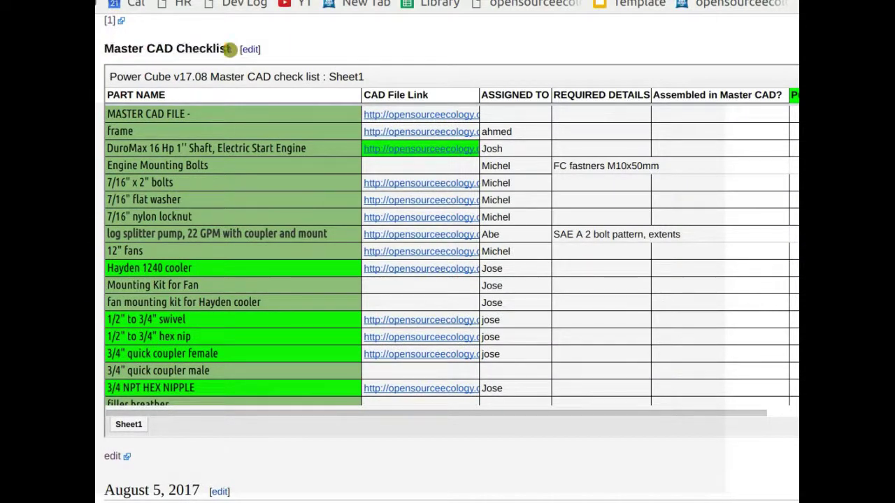
double_click(108, 49)
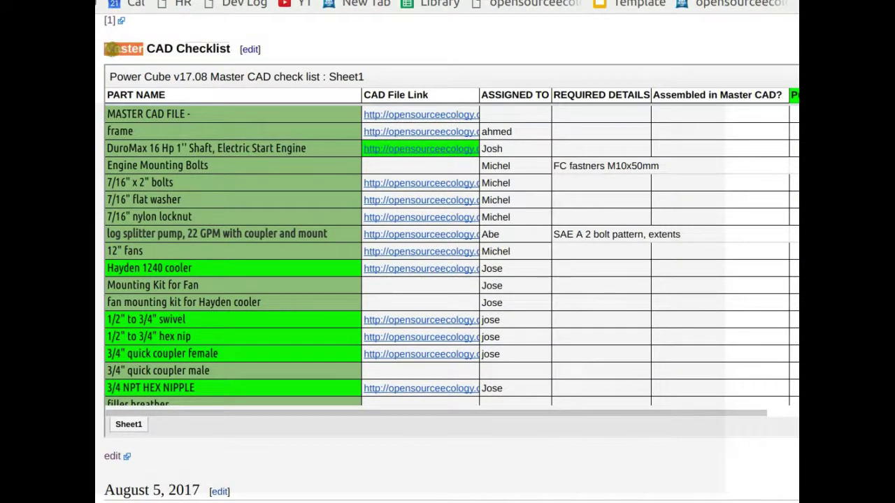
double_click(108, 49)
left_click(112, 49)
triple_click(119, 48)
left_click(130, 48)
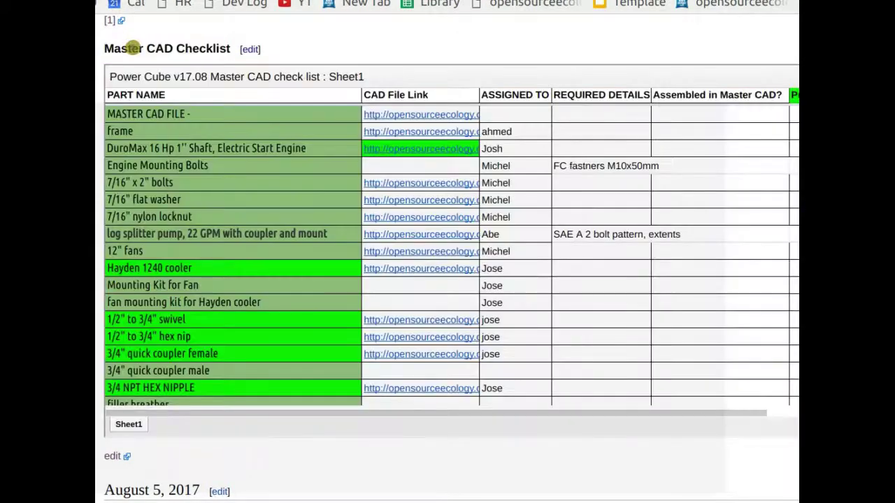
triple_click(142, 51)
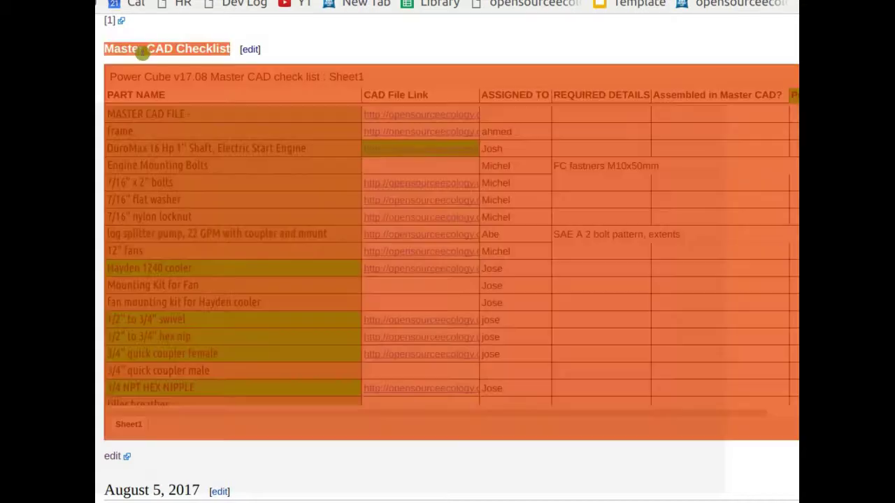
left_click(142, 52)
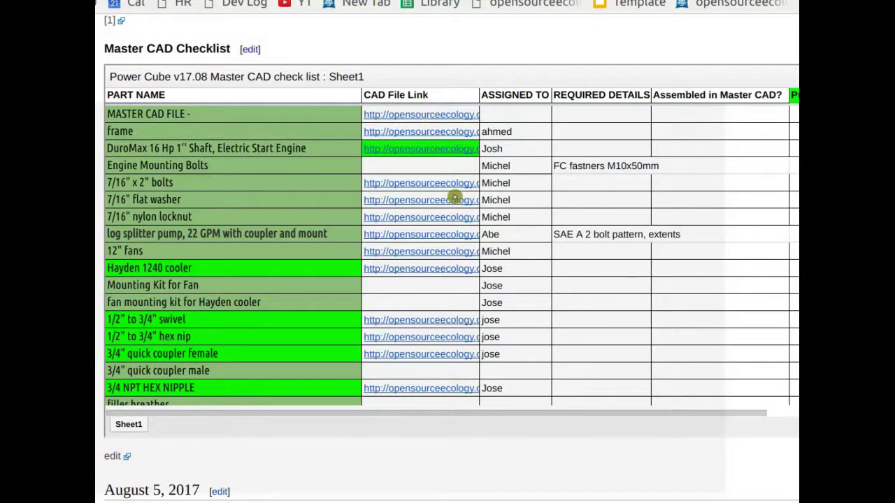
Review the part names, CAD file links and assignments in the Master CAD Checklist, down to its Assemblies section.
scroll(454, 198, "down", 10)
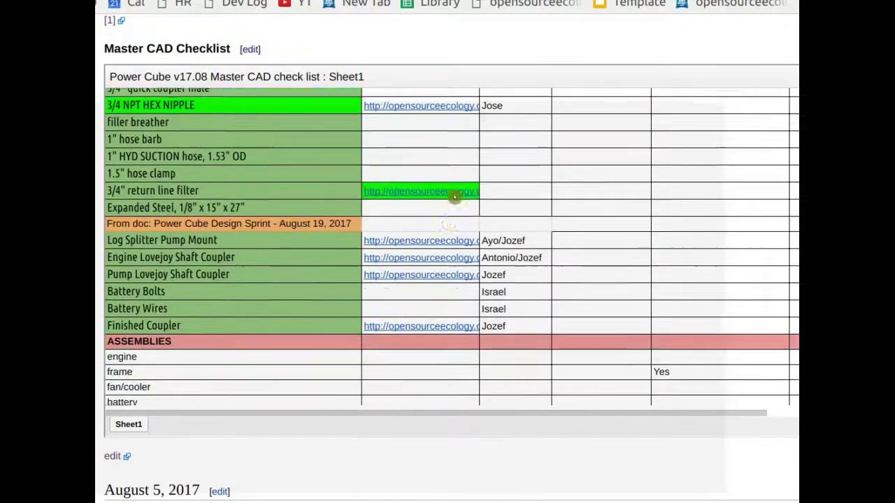
scroll(349, 269, "up", 2)
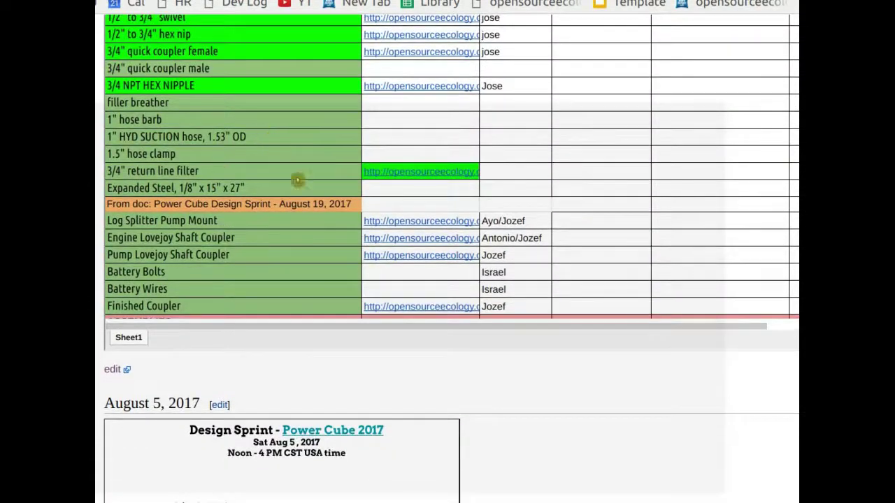
scroll(314, 183, "up", 2)
scroll(314, 183, "up", 6)
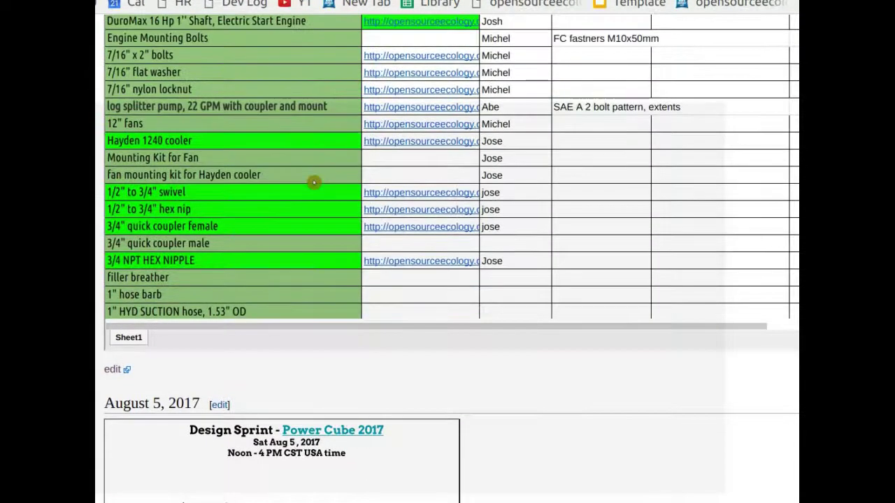
scroll(318, 176, "up", 2)
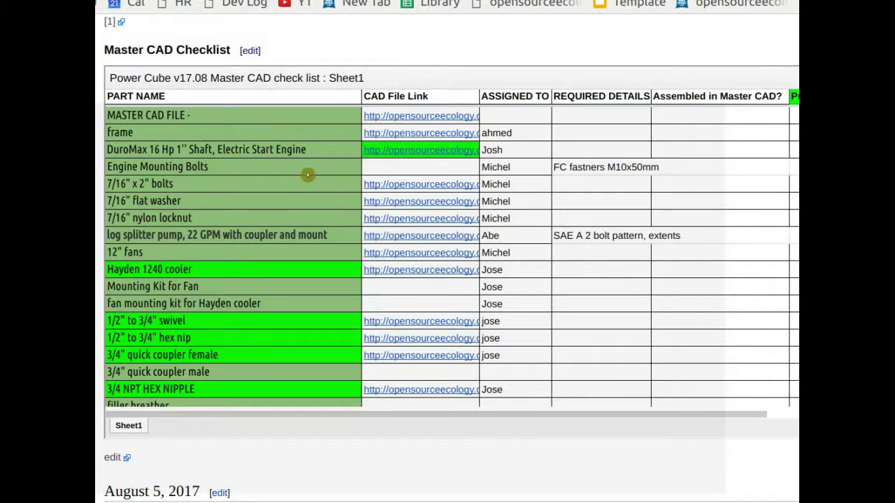
scroll(308, 174, "down", 3)
scroll(307, 175, "down", 3)
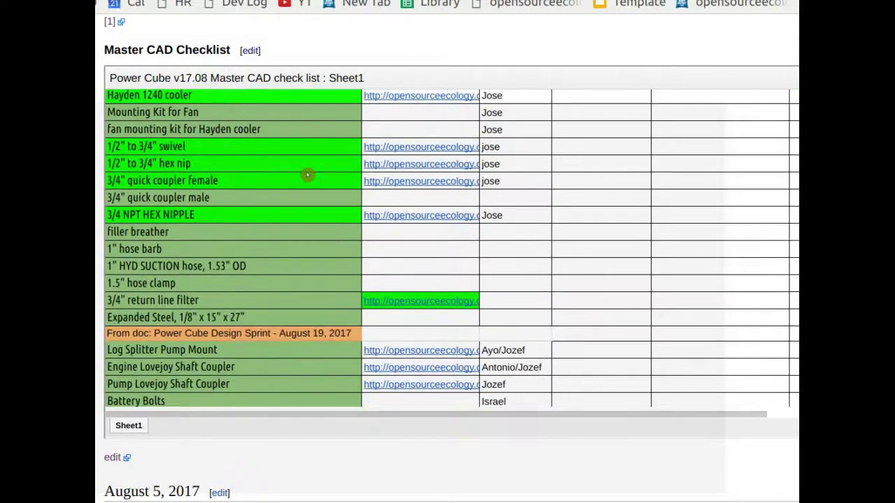
left_click_drag(401, 114, 403, 130)
left_click(403, 131)
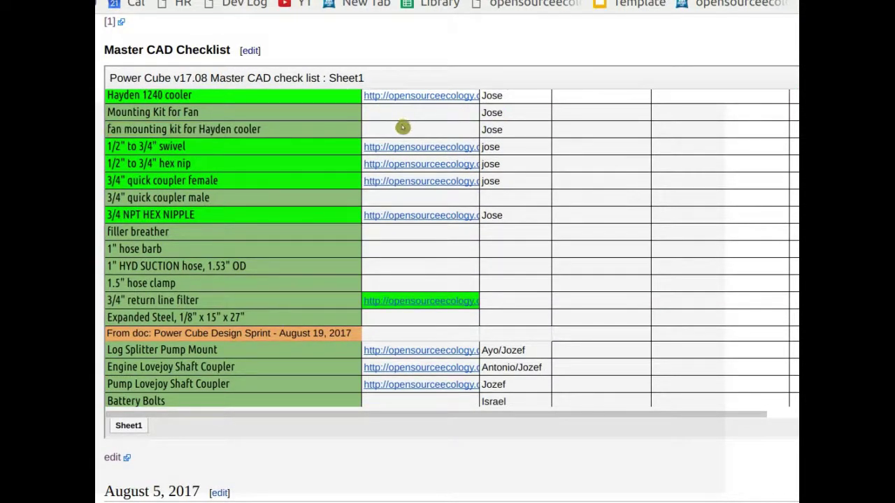
scroll(557, 338, "down", 3)
scroll(557, 338, "down", 1)
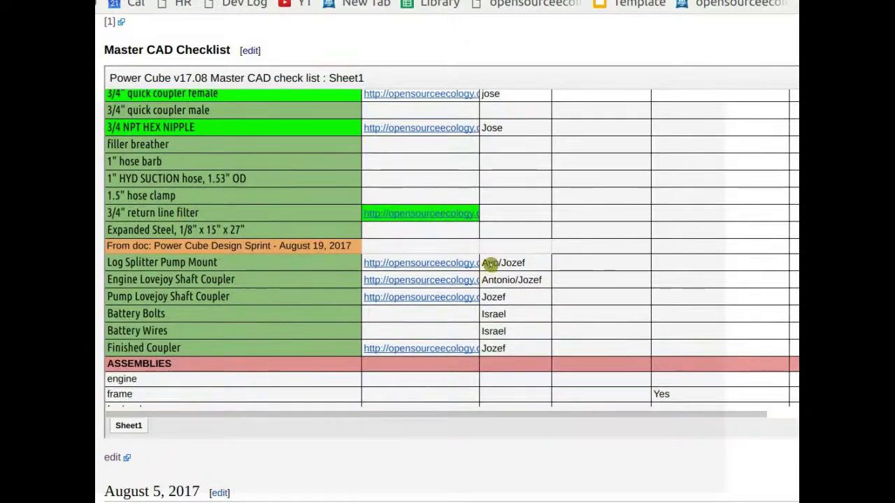
scroll(488, 265, "up", 2)
scroll(488, 265, "up", 1)
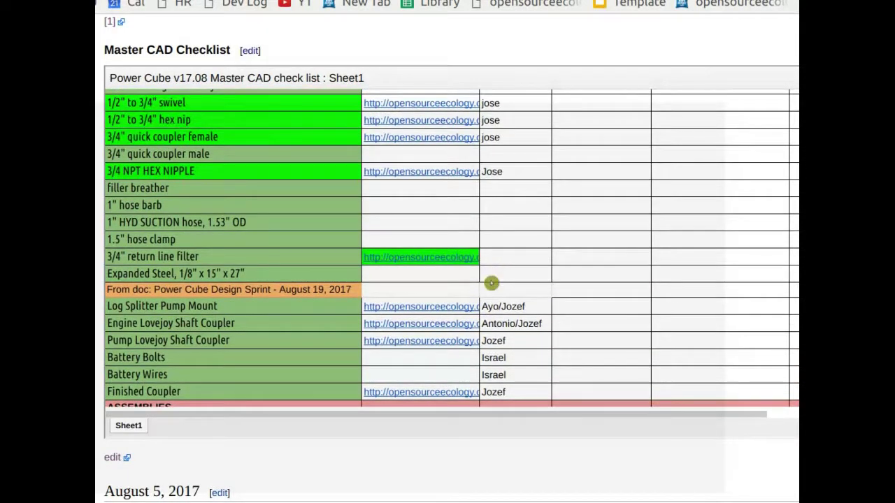
scroll(518, 198, "down", 5)
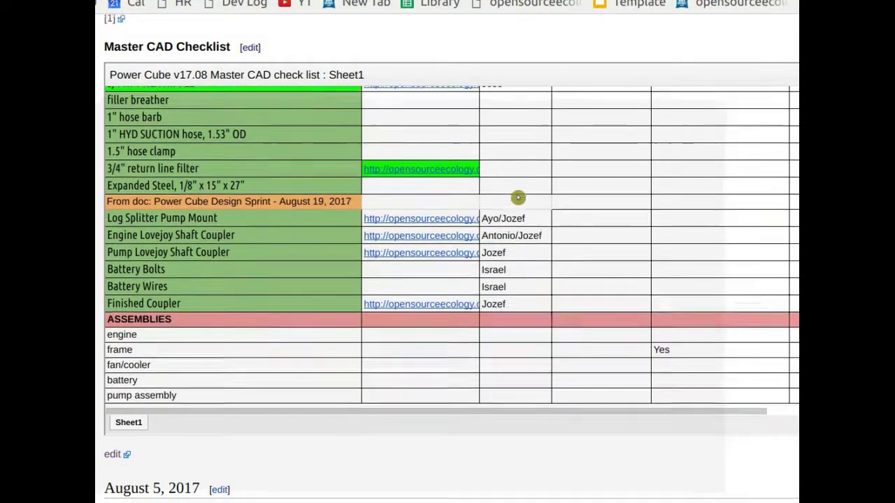
scroll(419, 210, "up", 5)
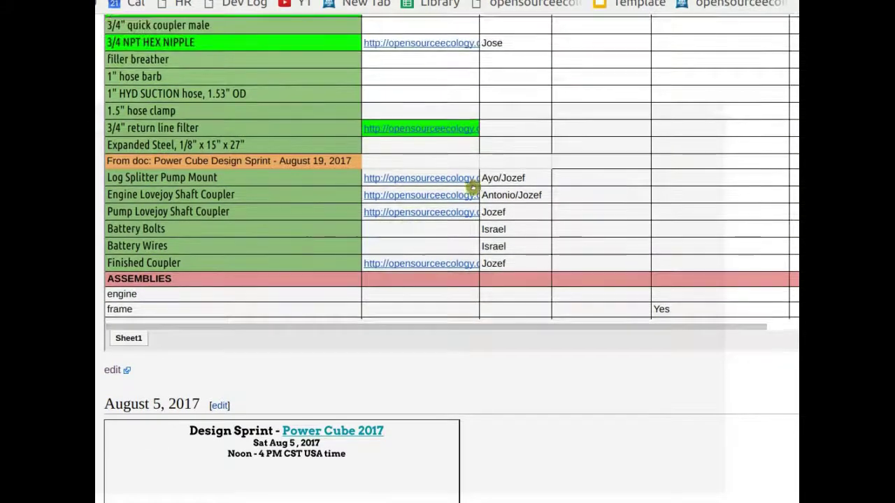
scroll(476, 186, "up", 4)
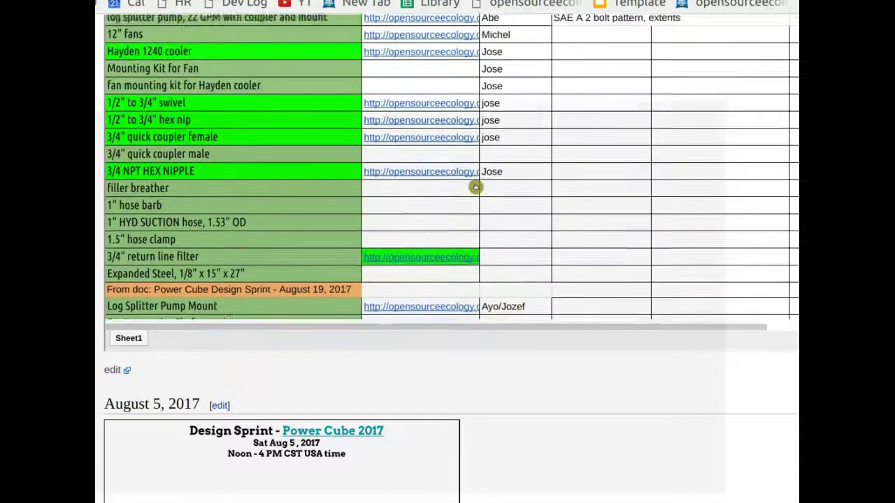
Examine the CAD file galleries below the BOM: Frame module, Frame Fittings and Other Parts.
scroll(543, 306, "down", 10)
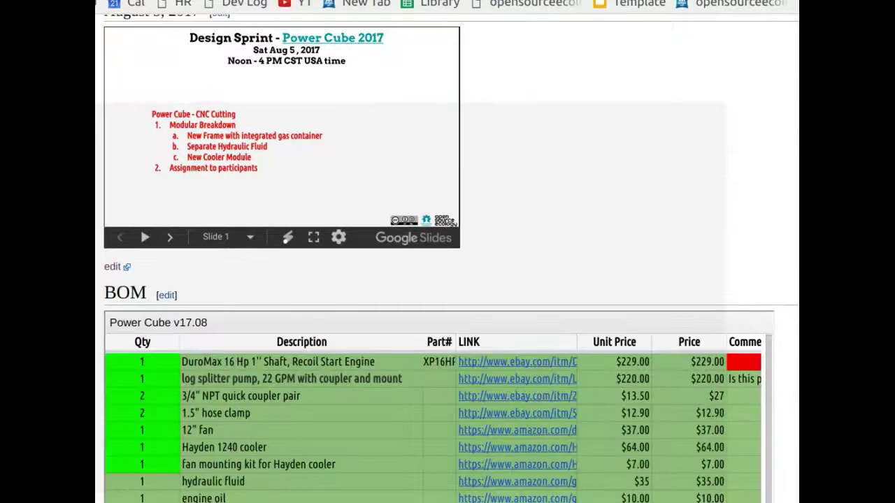
scroll(448, 266, "down", 15)
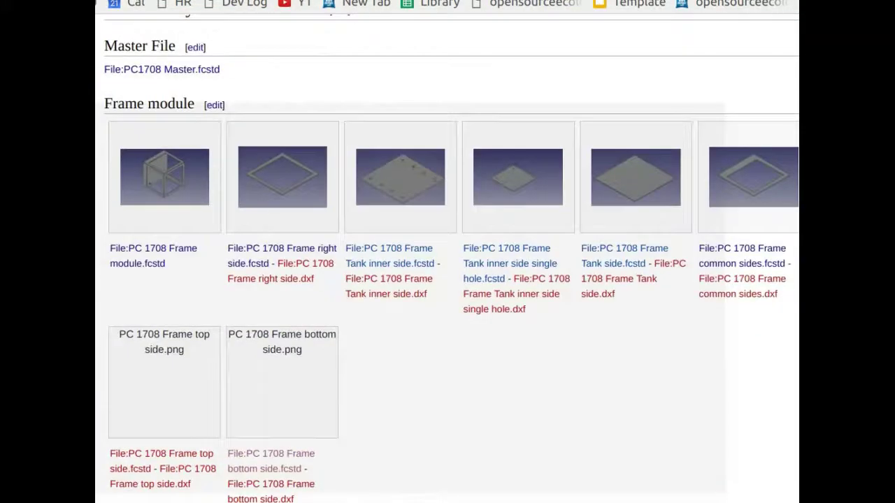
scroll(448, 266, "down", 2)
scroll(447, 265, "up", 1)
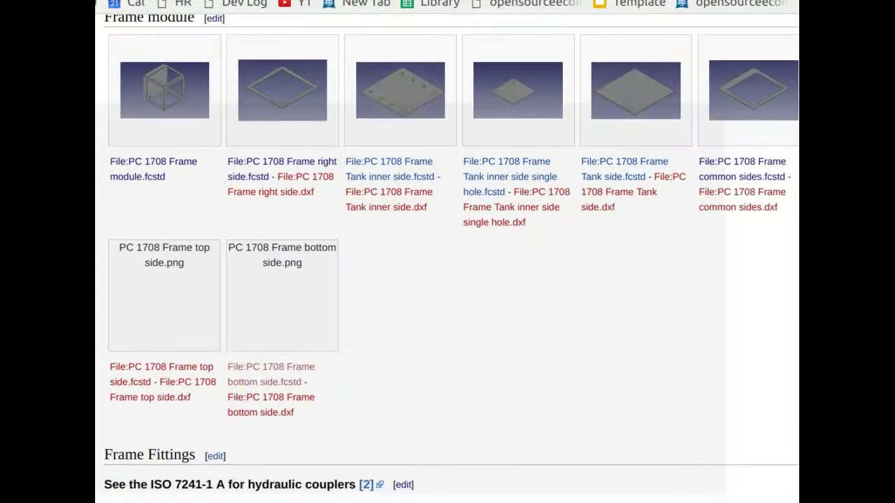
scroll(790, 256, "down", 6)
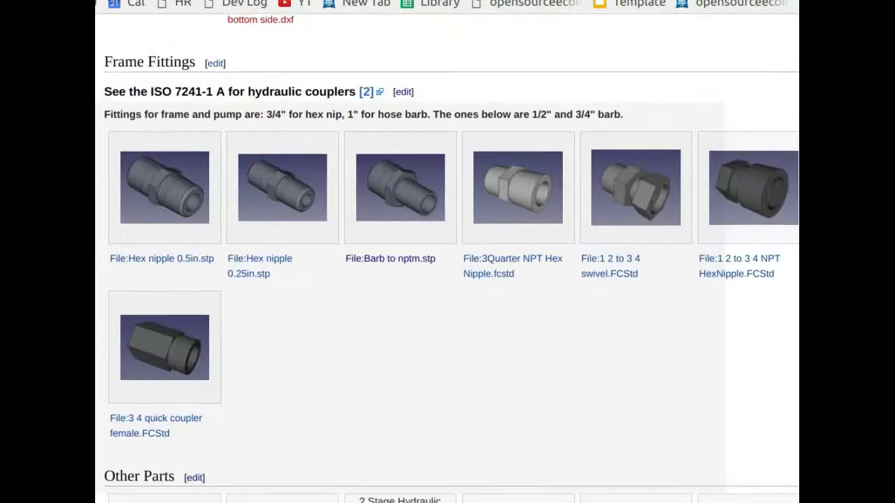
scroll(612, 231, "down", 5)
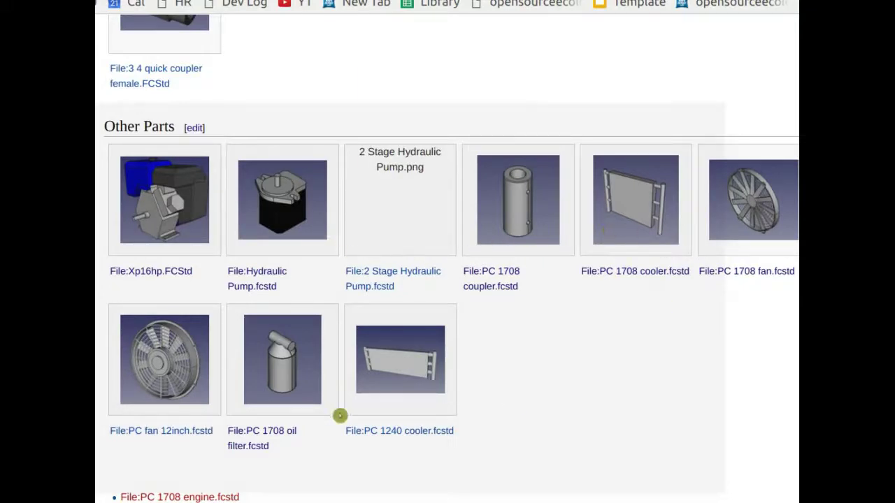
scroll(462, 336, "up", 3)
scroll(462, 337, "up", 7)
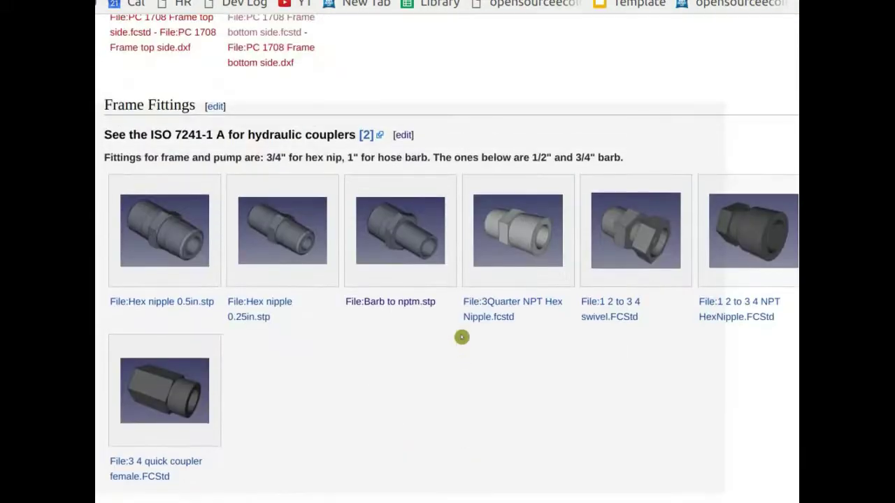
scroll(461, 336, "down", 3)
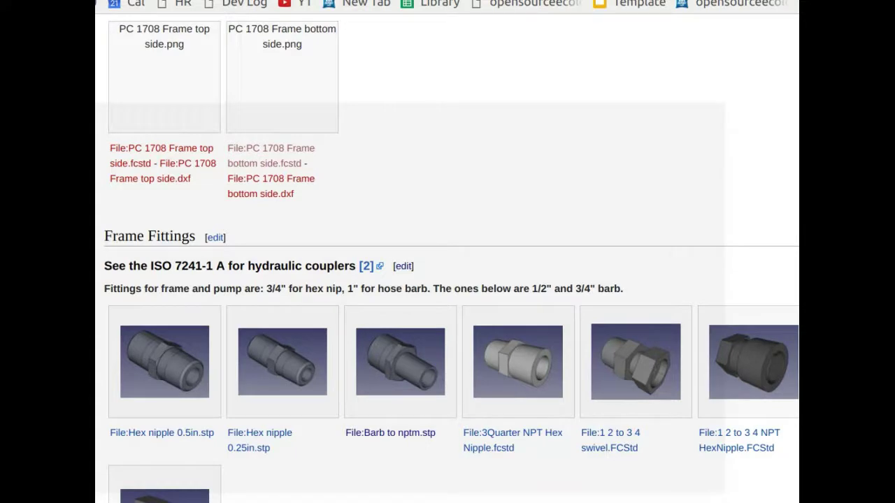
scroll(450, 250, "down", 6)
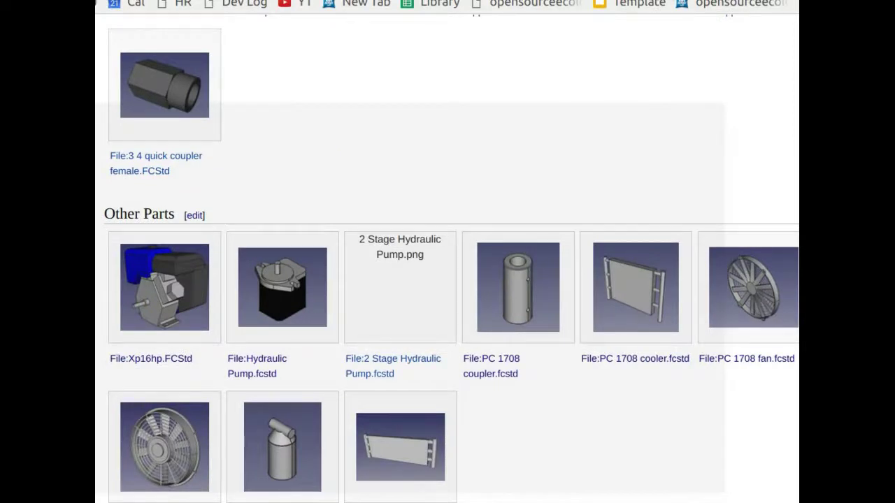
scroll(450, 261, "up", 1)
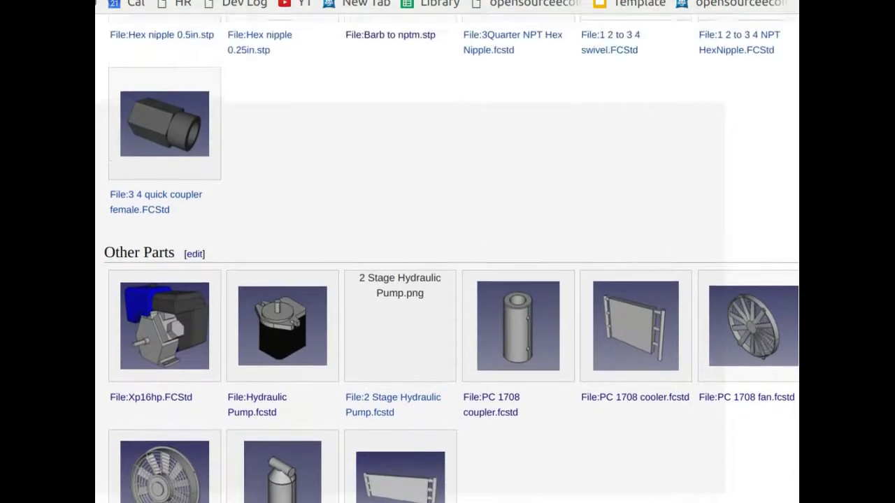
scroll(451, 258, "up", 1)
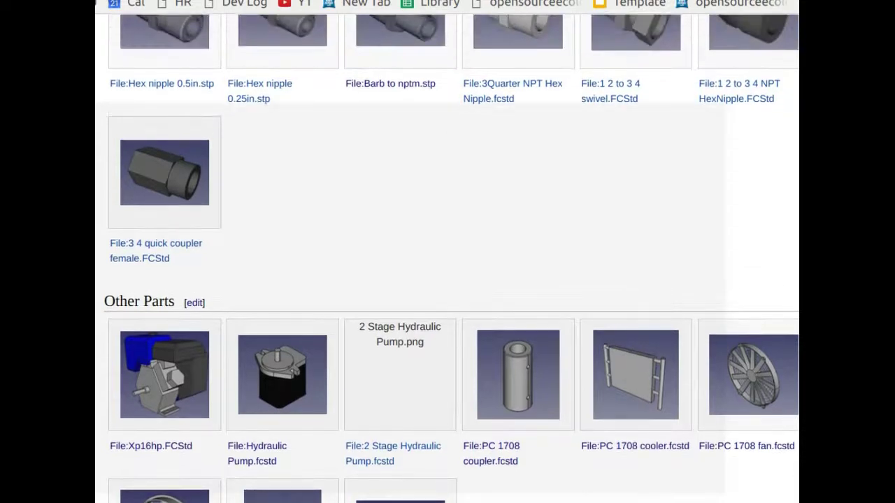
scroll(451, 257, "down", 3)
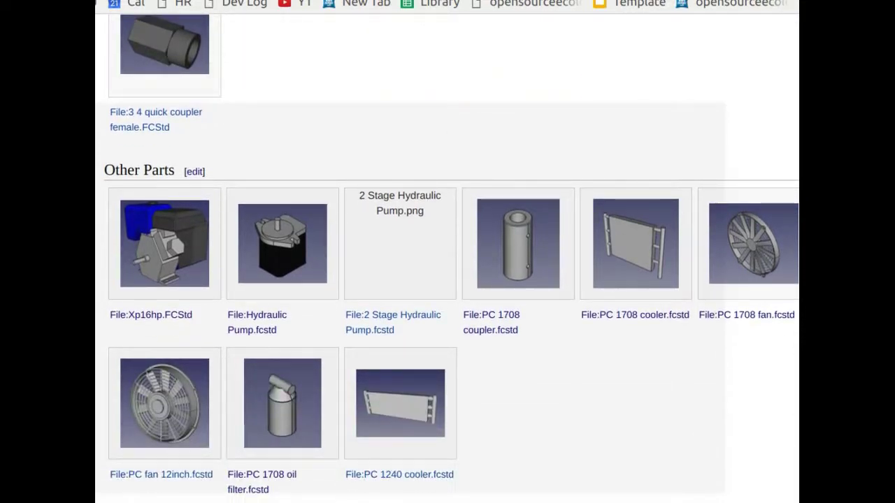
Review the BOM, the Hydraulics section and the start of the Part Library on the Power Cube v17.08 page.
scroll(451, 258, "up", 15)
scroll(587, 169, "up", 6)
scroll(587, 169, "up", 3)
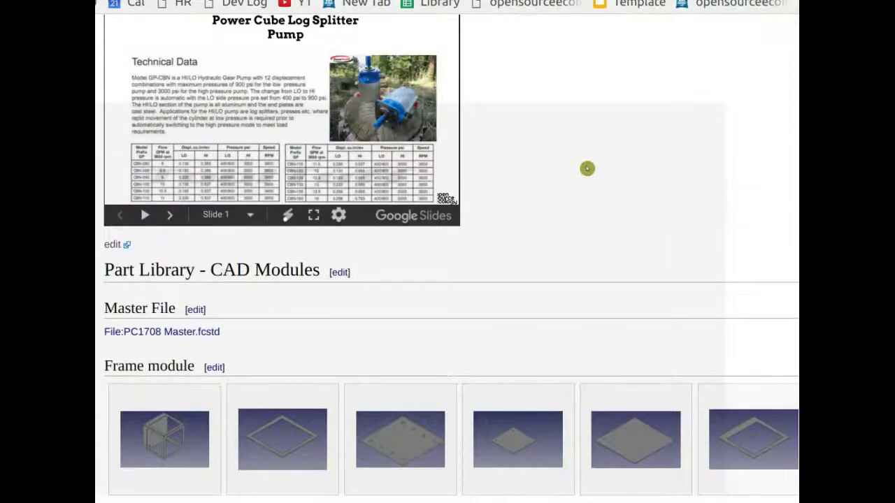
scroll(587, 168, "up", 14)
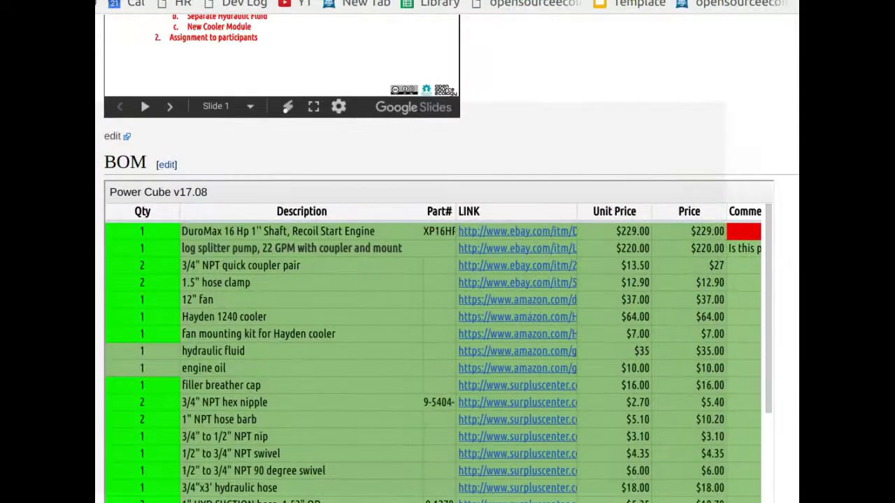
scroll(451, 258, "down", 6)
scroll(452, 257, "down", 4)
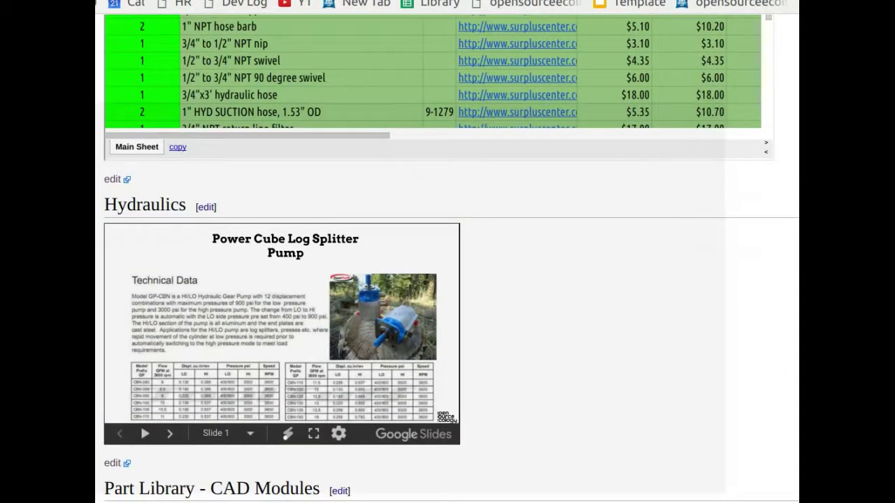
scroll(697, 283, "down", 8)
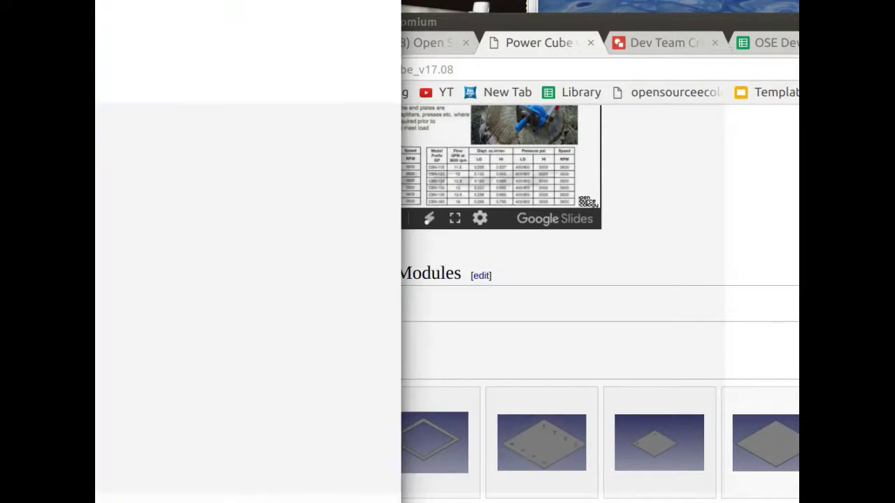
Open the Frame module image from the gallery, then switch to FreeCAD and show the whole frame module model.
left_click(119, 14)
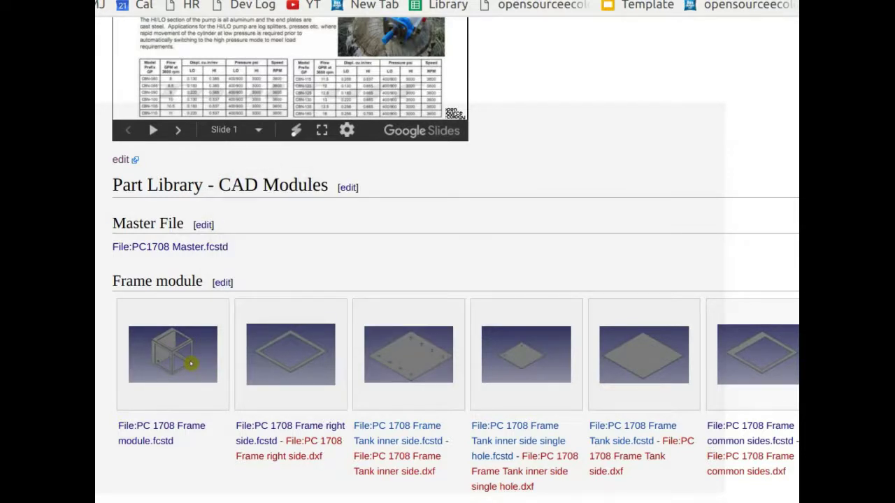
left_click(188, 356)
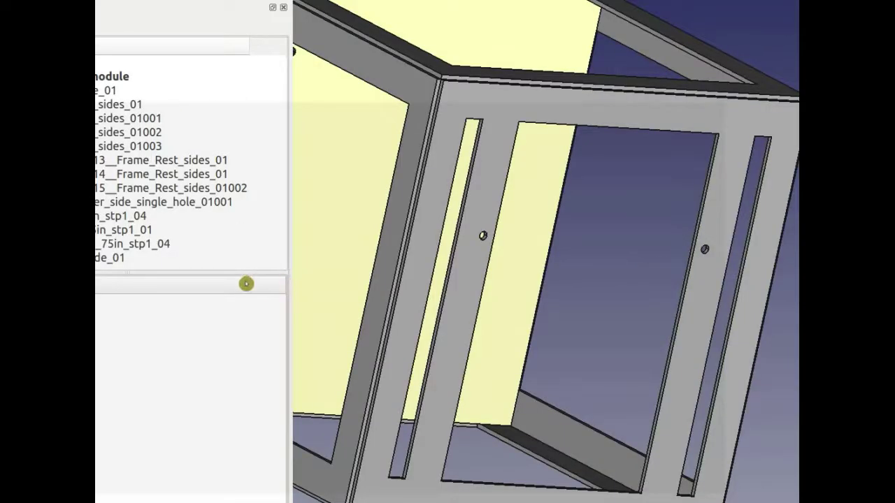
scroll(564, 238, "down", 5)
scroll(577, 265, "up", 4)
scroll(552, 254, "down", 3)
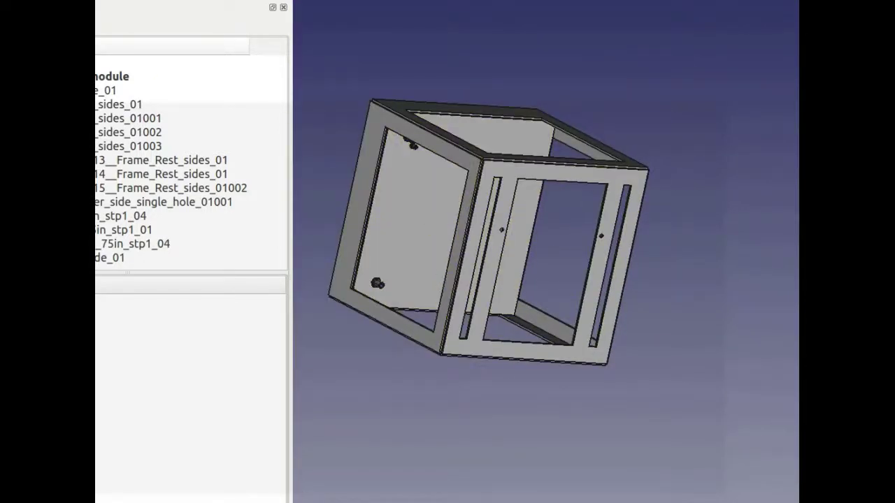
Examine the frame module in 3D from several angles, covering its slotted side, open sides and the fittings on the inner plate.
middle_click_drag(328, 168, 321, 140)
middle_click_drag(534, 228, 632, 261)
middle_click_drag(761, 286, 707, 237)
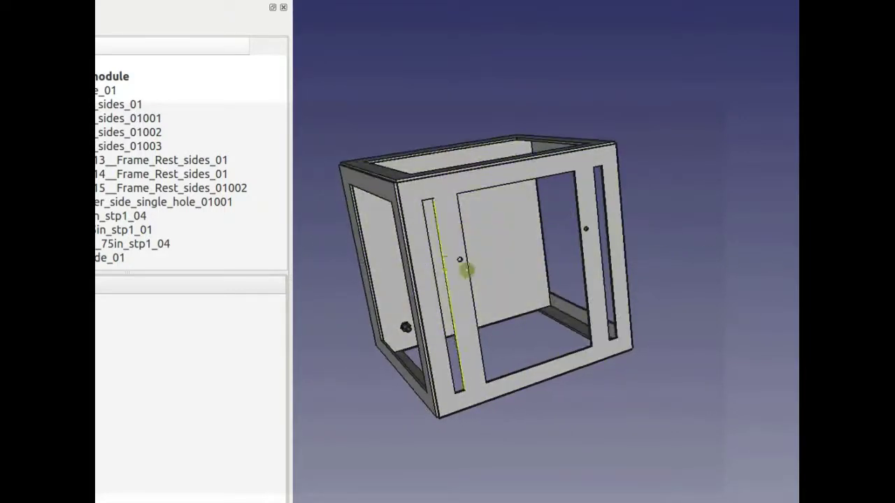
mouse_move(500, 262)
middle_mouse_down()
mouse_move(494, 287)
mouse_move(547, 303)
mouse_move(403, 308)
mouse_move(395, 278)
mouse_move(352, 259)
mouse_move(375, 318)
mouse_move(412, 227)
mouse_move(519, 216)
mouse_move(440, 351)
mouse_move(536, 224)
mouse_move(516, 258)
mouse_move(721, 136)
mouse_move(566, 303)
mouse_move(594, 301)
mouse_move(510, 299)
mouse_move(529, 259)
mouse_move(429, 356)
mouse_move(503, 262)
middle_mouse_up()
middle_click_drag(647, 362, 588, 307)
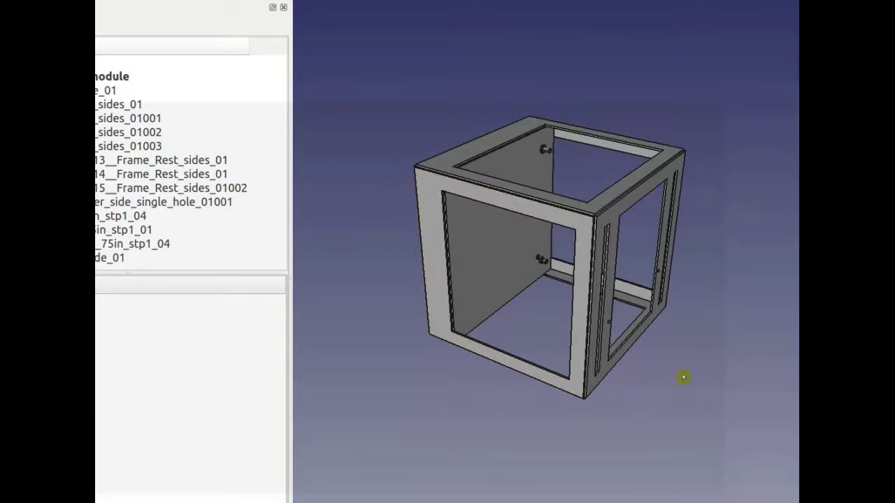
middle_click_drag(687, 361, 594, 302)
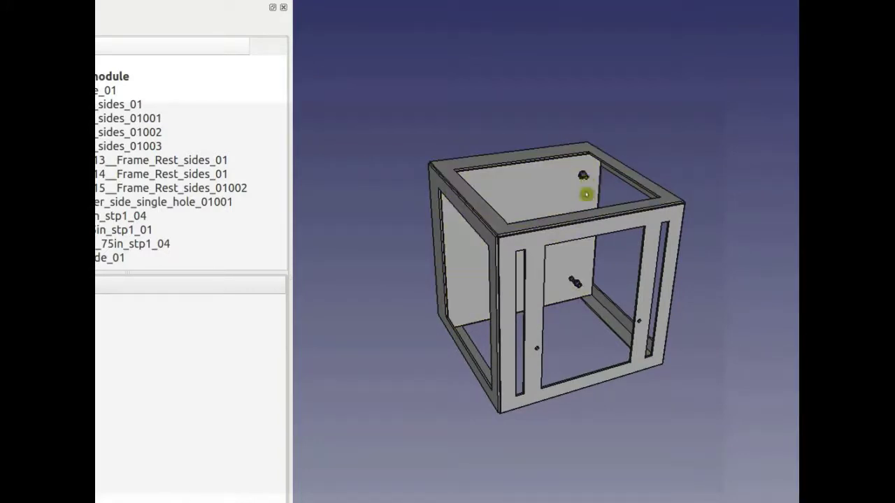
middle_click_drag(487, 222, 515, 259)
middle_click_drag(560, 190, 618, 404)
middle_click_drag(661, 349, 687, 260)
scroll(619, 347, "up", 2)
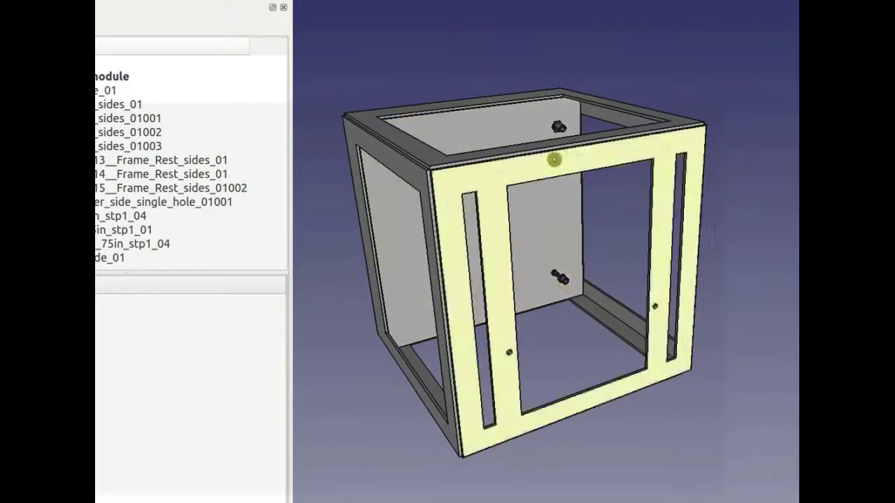
Inspect the frame module's open side straight on, then its slotted side with the mounting holes and the plate behind it.
middle_click_drag(566, 283, 354, 262)
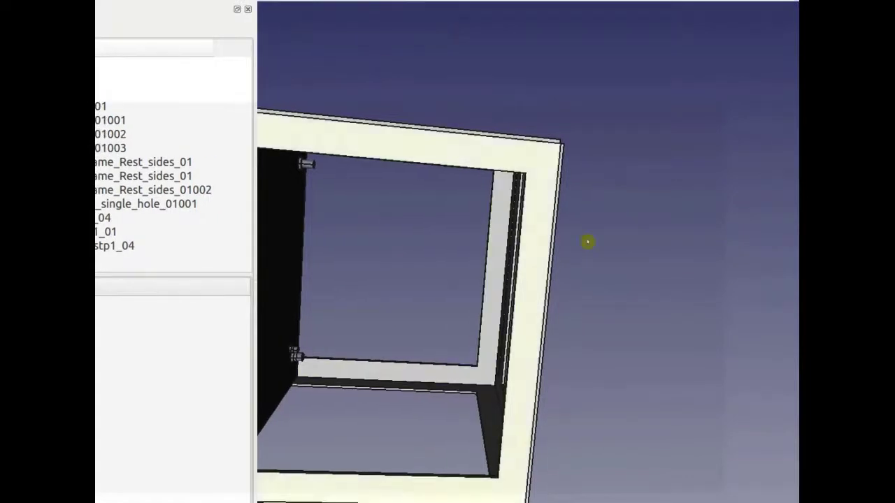
scroll(721, 217, "down", 3)
middle_click_drag(720, 217, 624, 262)
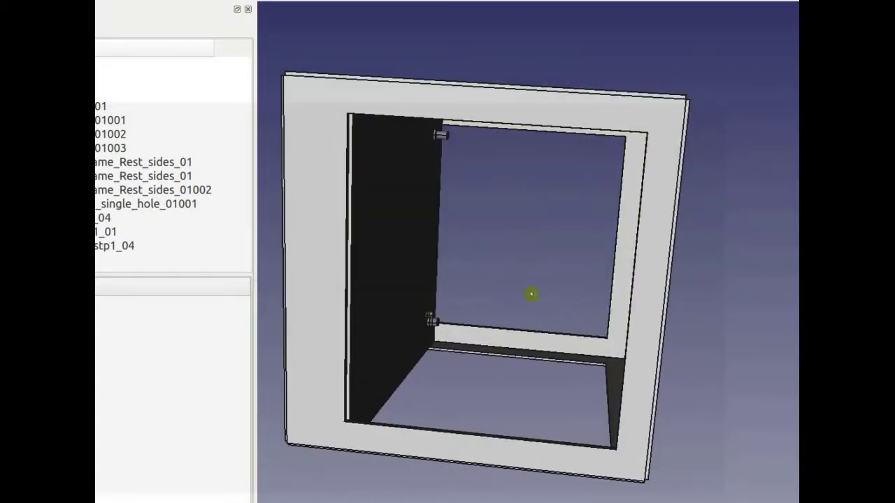
middle_click_drag(561, 259, 487, 128)
middle_click_drag(492, 292, 494, 408)
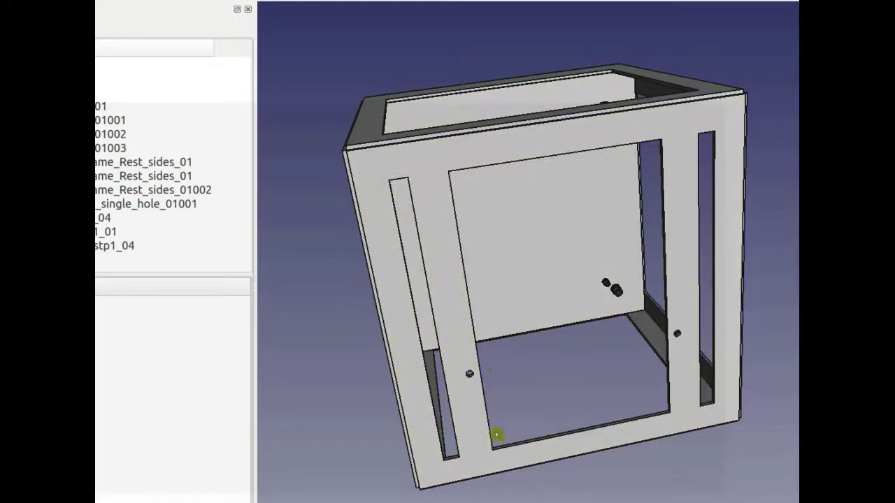
middle_click_drag(453, 387, 451, 315)
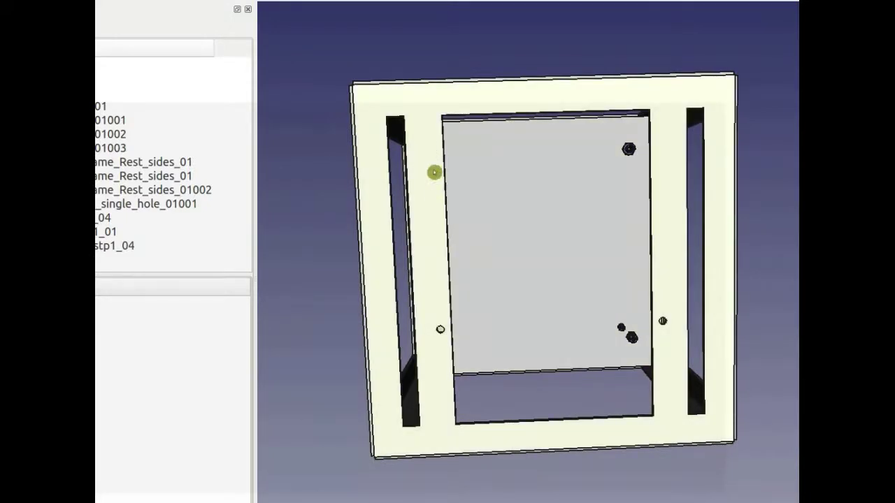
middle_click_drag(634, 283, 634, 313)
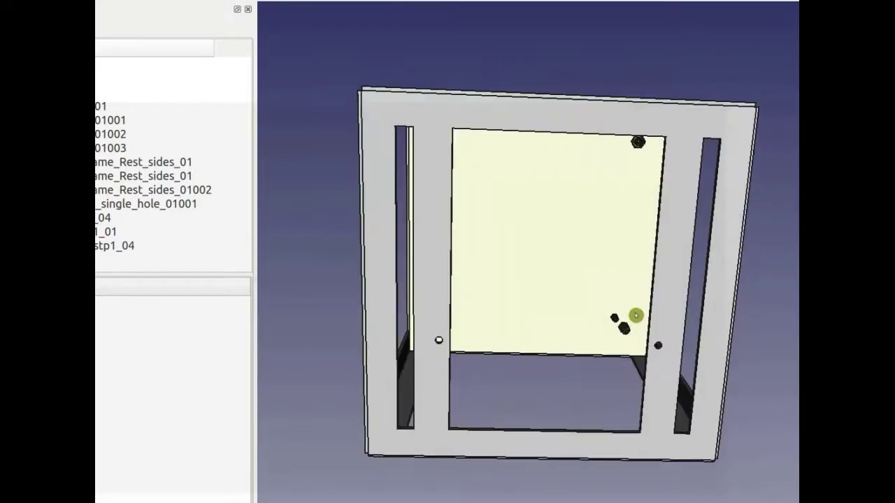
middle_click_drag(761, 356, 489, 352)
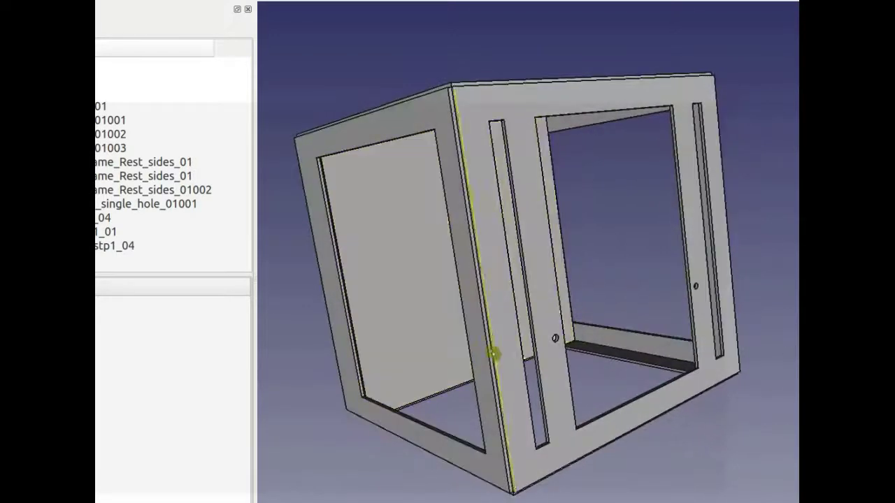
middle_click_drag(358, 317, 273, 182)
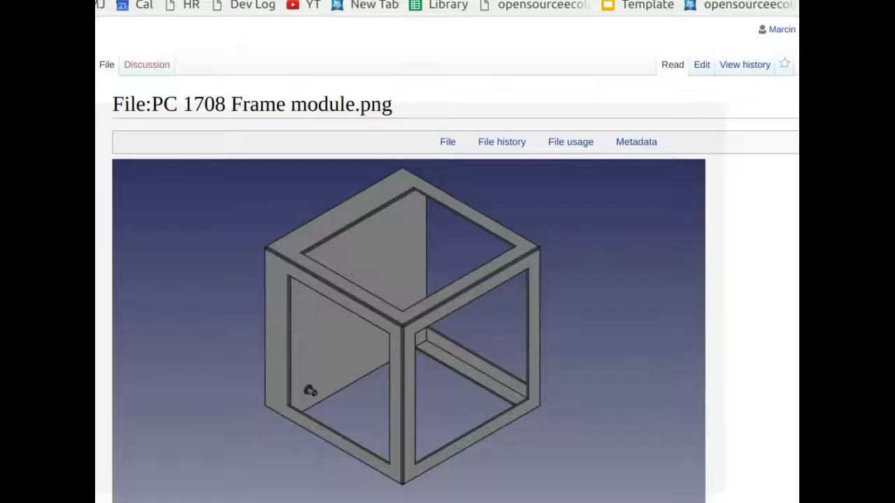
Switch to the Aug 22, 2017 meeting slides and view the Design Sprint and Development Team Critical Path 2017 slides.
left_click(225, 39)
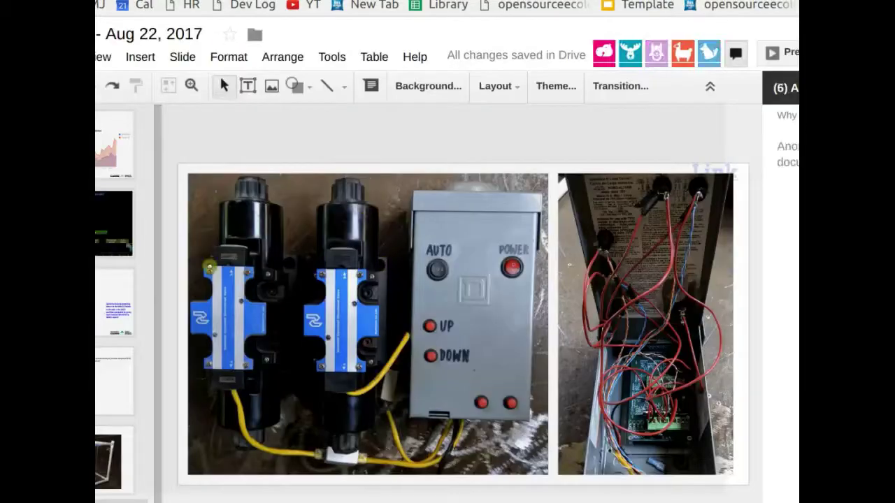
left_click(115, 302)
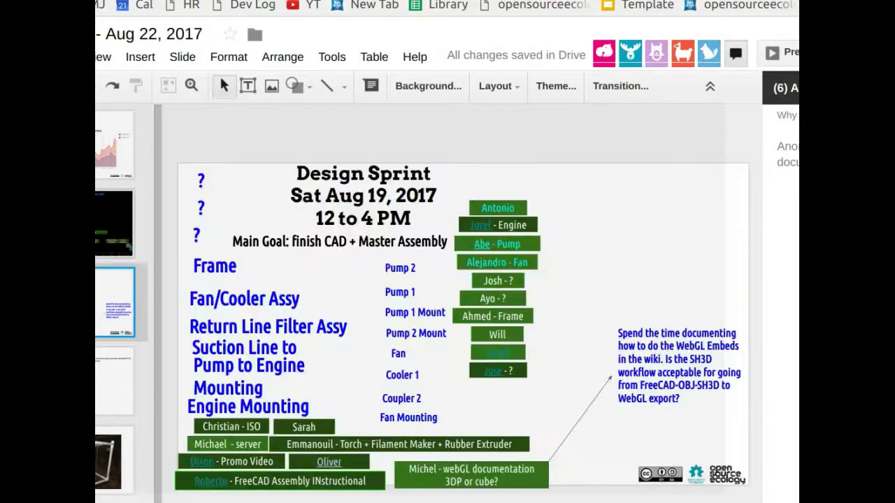
left_click(115, 223)
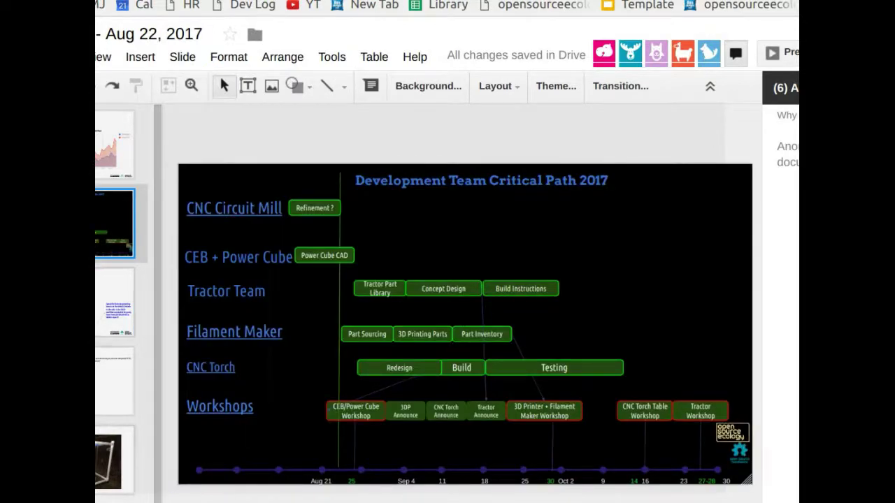
scroll(115, 300, "down", 1)
scroll(140, 217, "up", 1)
Open the slide with the white pipe frame photo and move the photo closer to the slide's centre.
left_click(115, 461)
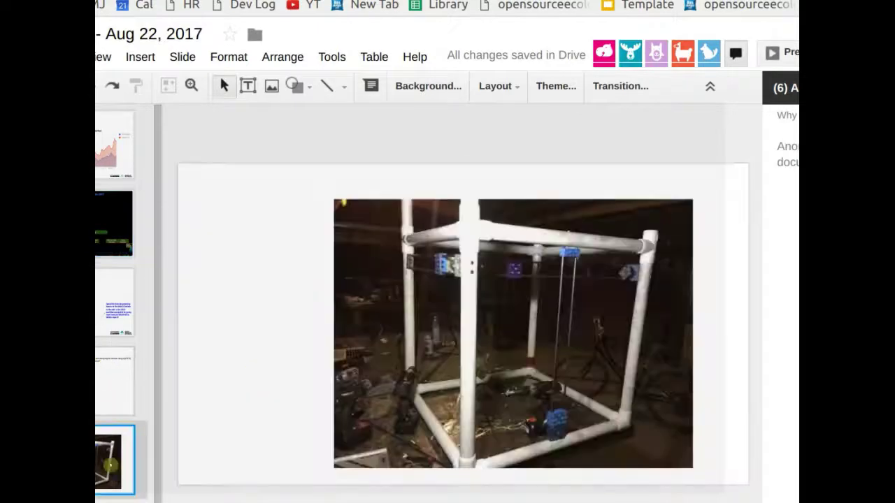
left_click(587, 358)
left_click_drag(588, 360, 559, 352)
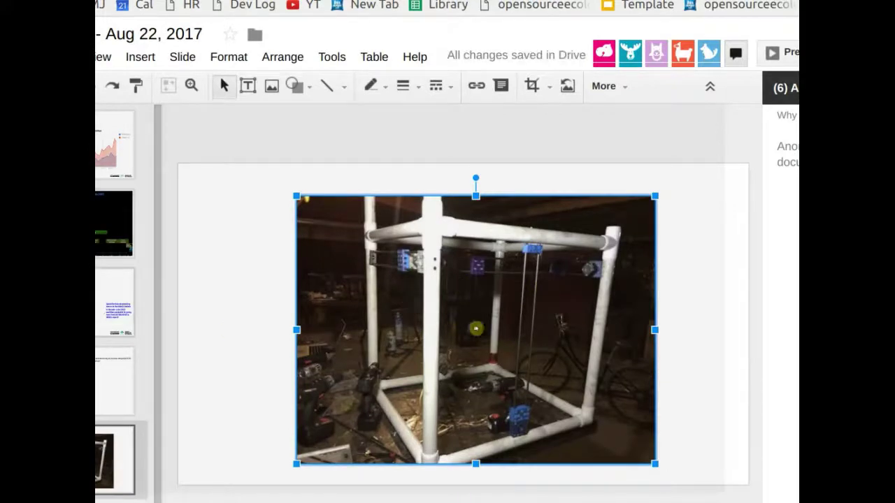
Return to the Development Team Critical Path 2017 slide and review the project timelines and workshop dates.
key("alt+Left")
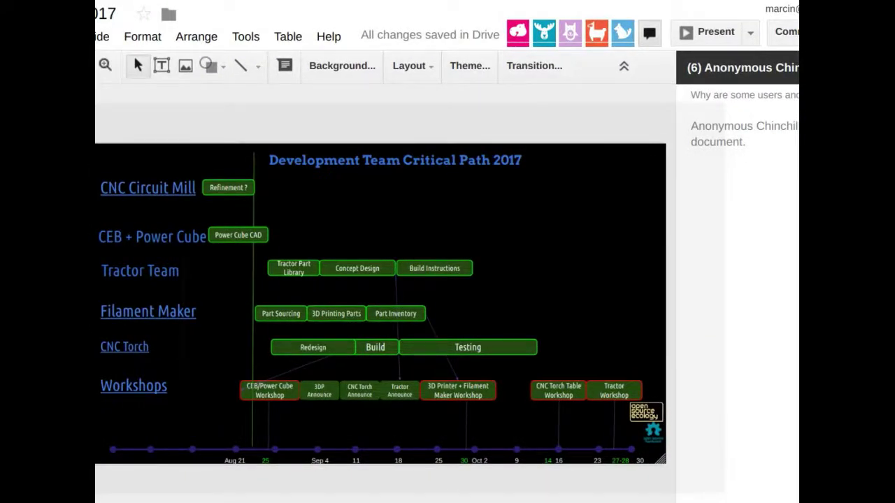
scroll(362, 143, "up", 1)
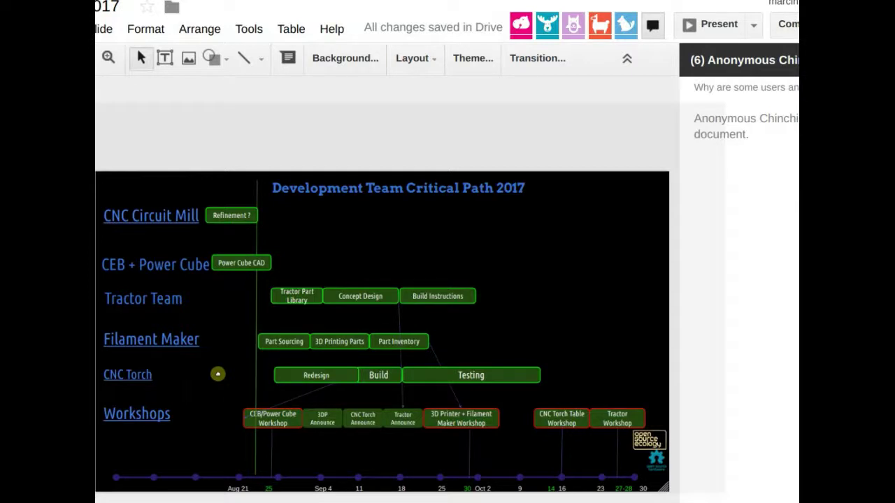
left_click(314, 294)
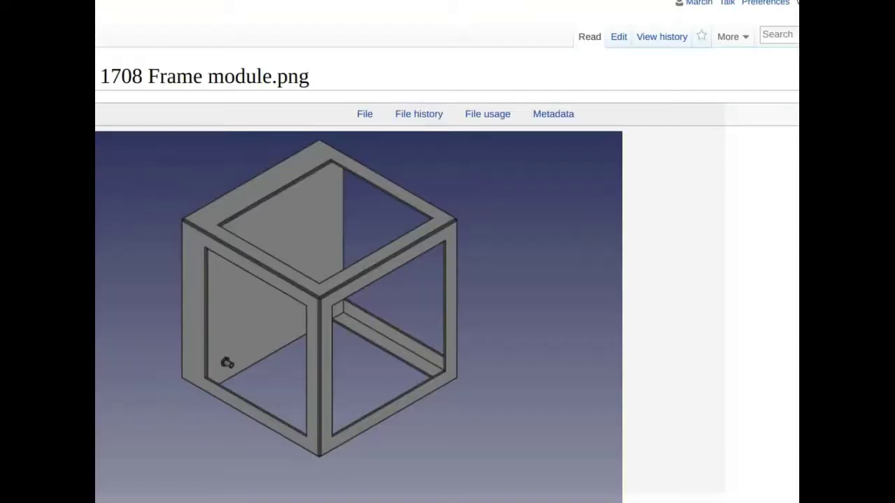
Switch to the Frame module wiki page and go from there to the Tractor_Construction_Set_2017 page.
left_click(206, 24)
left_click(207, 23)
left_click_drag(200, 17, 536, 32)
type("Tractor_Construction_Set")
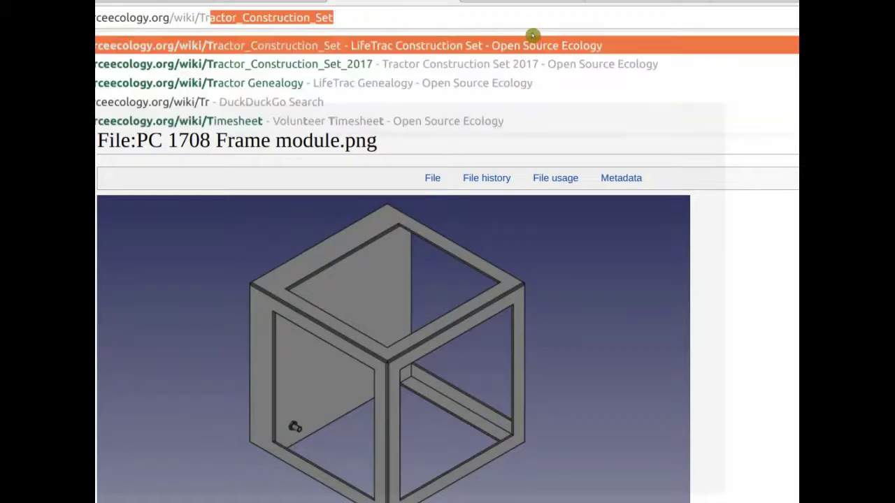
left_click(343, 63)
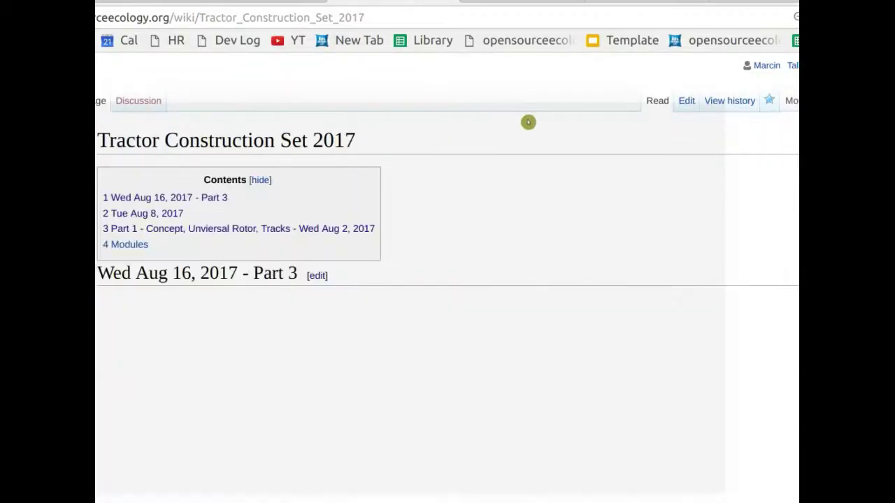
Look through the Tractor Construction Set 2017 page, covering the Aug 16, Aug 8 and Aug 2 sections with their embedded videos and slides.
scroll(527, 122, "down", 5)
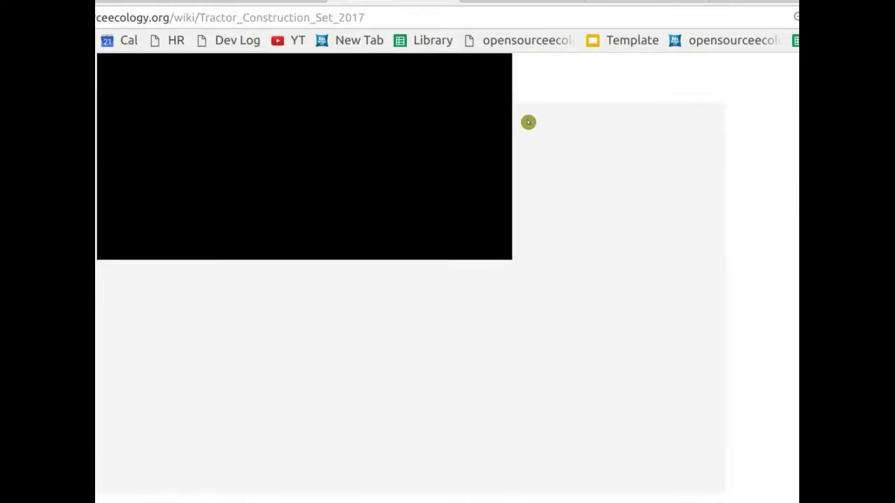
scroll(528, 123, "down", 8)
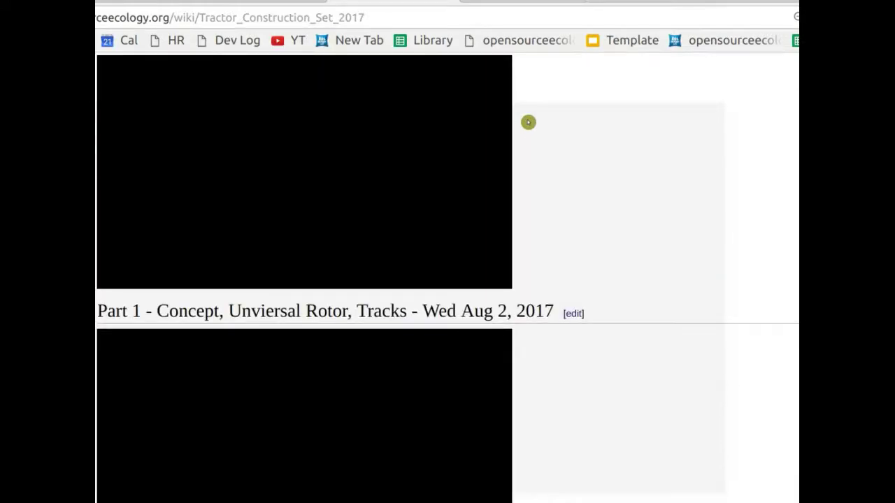
scroll(528, 122, "up", 6)
scroll(527, 123, "up", 5)
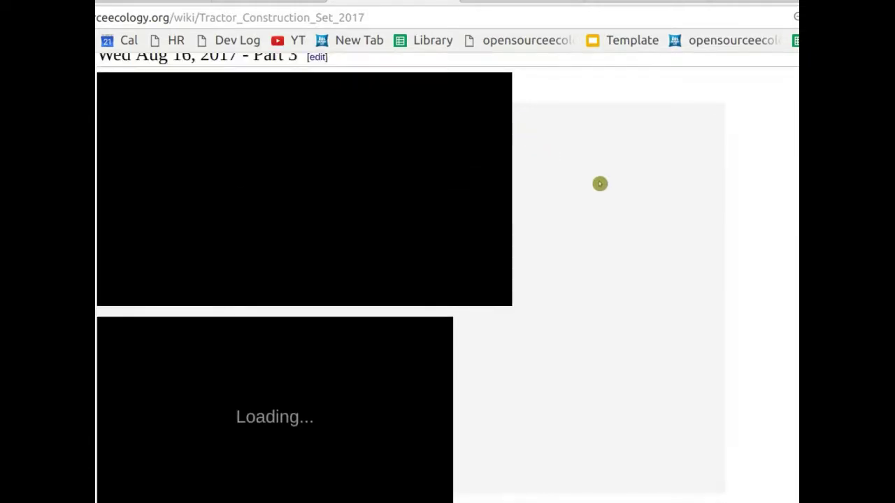
scroll(595, 186, "down", 3)
scroll(597, 183, "down", 3)
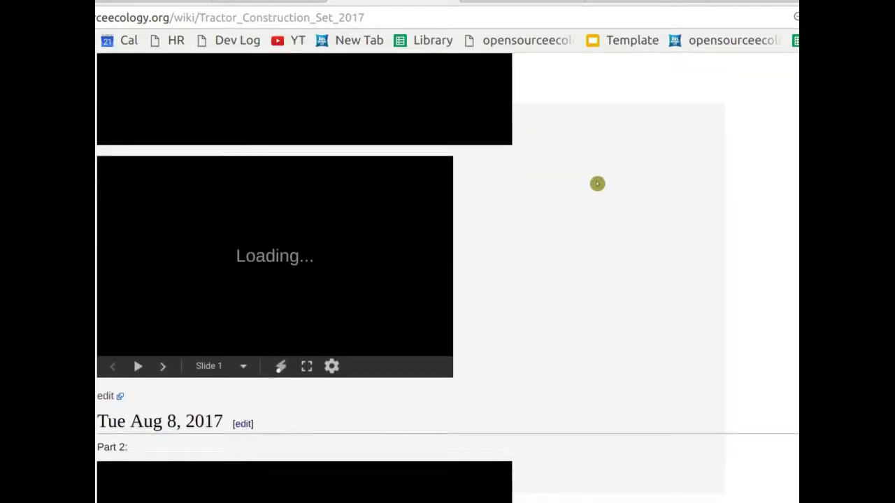
scroll(594, 184, "up", 9)
scroll(595, 186, "up", 2)
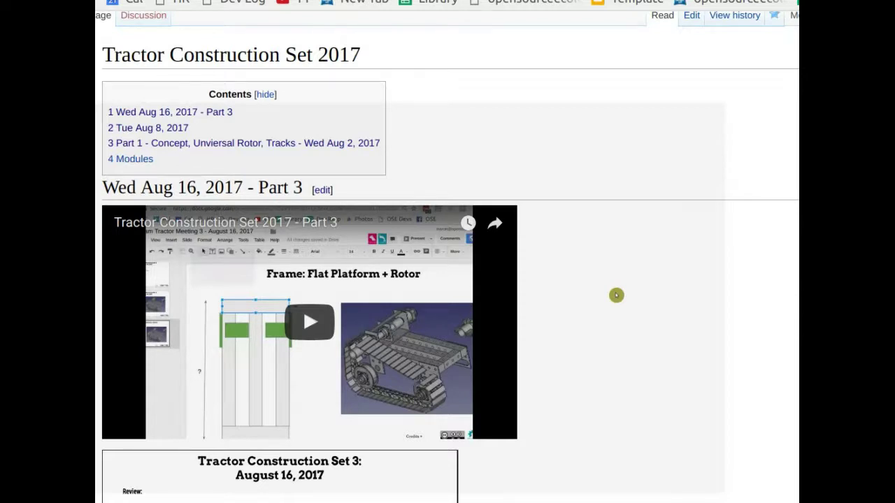
Switch to the Jitsi meeting and stop sharing the screen.
key("ctrl+Tab")
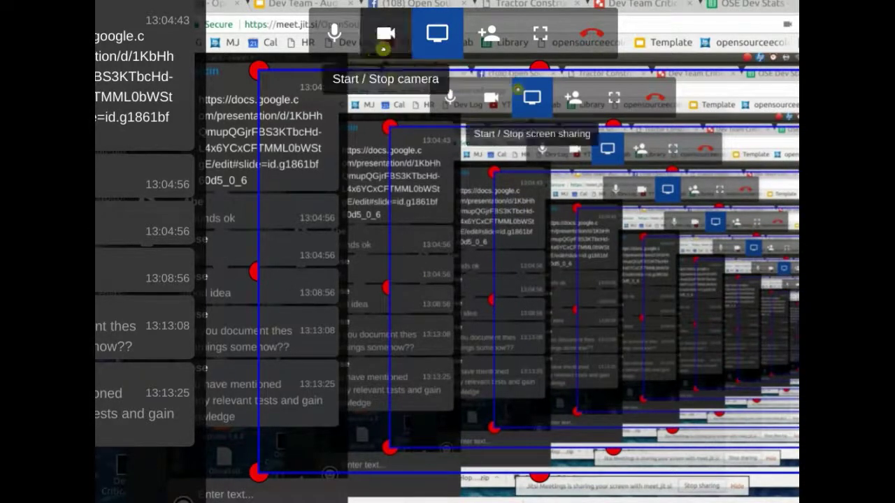
left_click(437, 33)
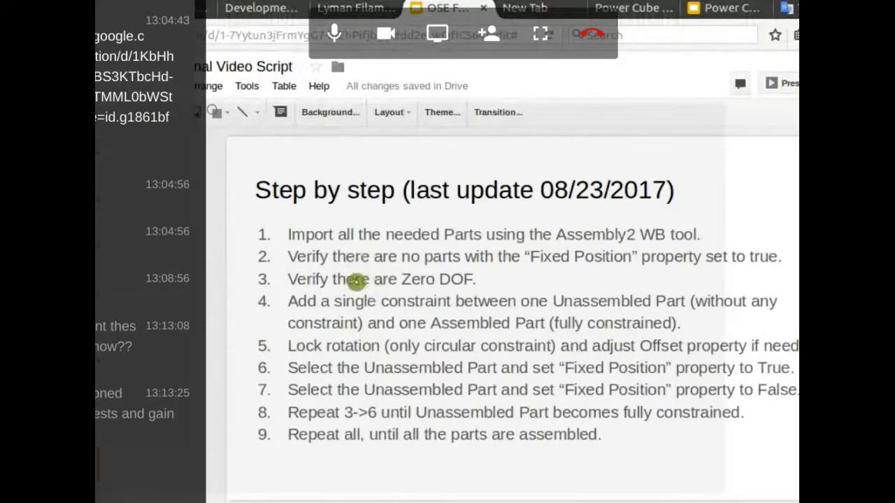
Compare the first items of the Step by step slide with the extruder assembly in FreeCAD, highlighting the instruction to import parts with Assembly2.
key("alt+Tab")
left_click(418, 276)
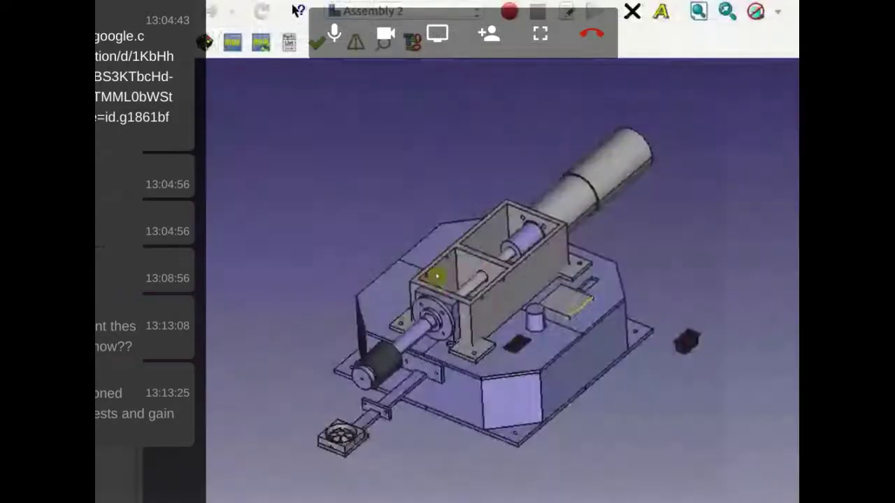
middle_click_drag(703, 330, 621, 320)
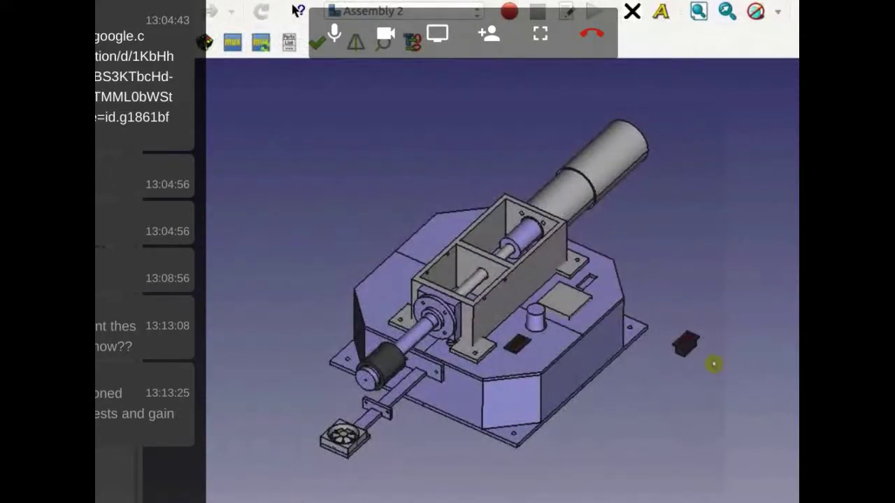
key("alt+Tab")
left_click_drag(287, 236, 705, 254)
key("alt+Tab")
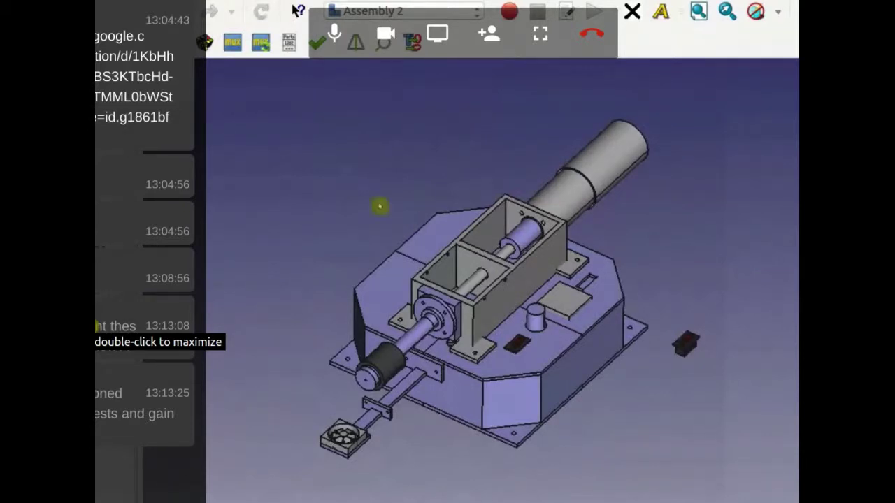
middle_click_drag(731, 354, 186, 305)
key("alt+Tab")
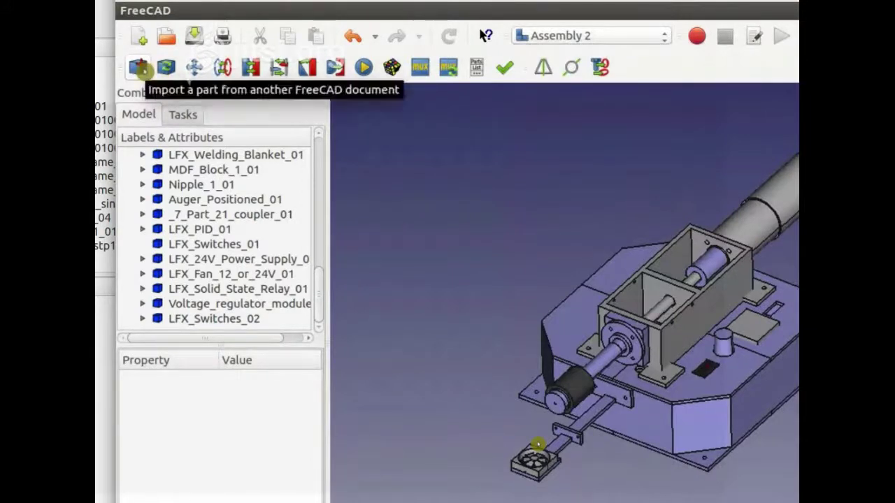
Check that fixed Position is false for Bottom_Panel_1_01 and the bottom case parts, and check the assembly's degrees of freedom.
left_click(180, 10)
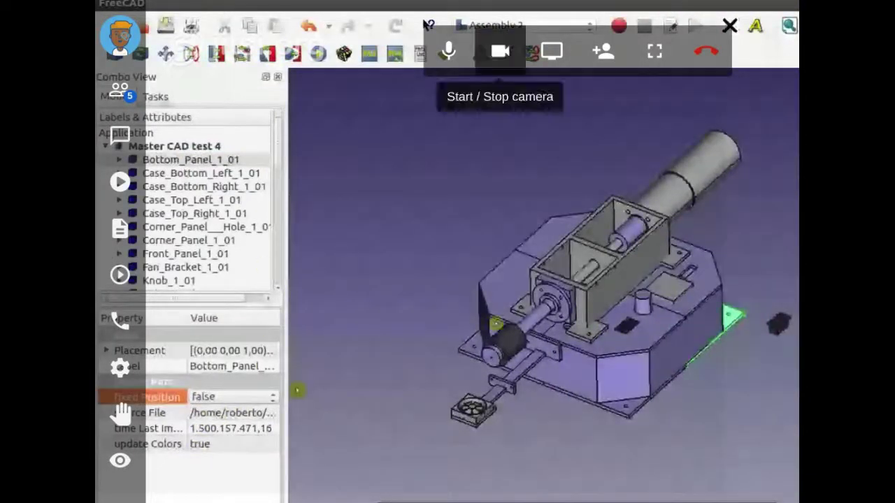
left_click(223, 397)
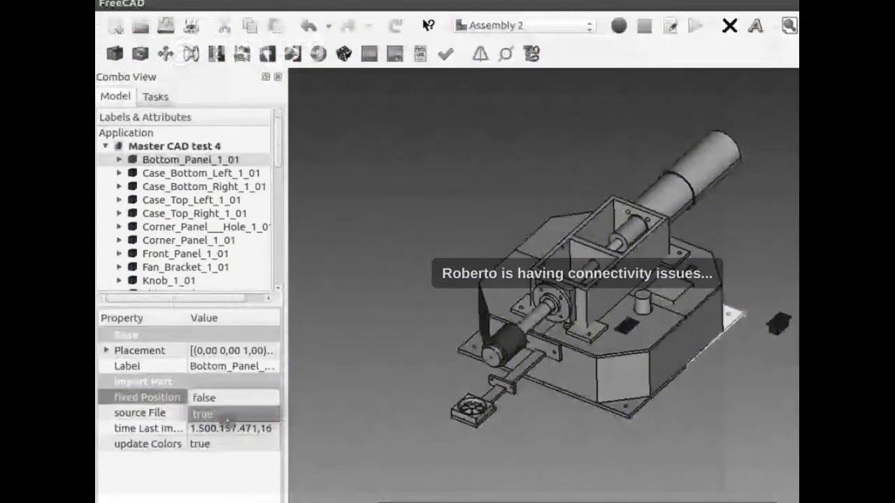
left_click(234, 399)
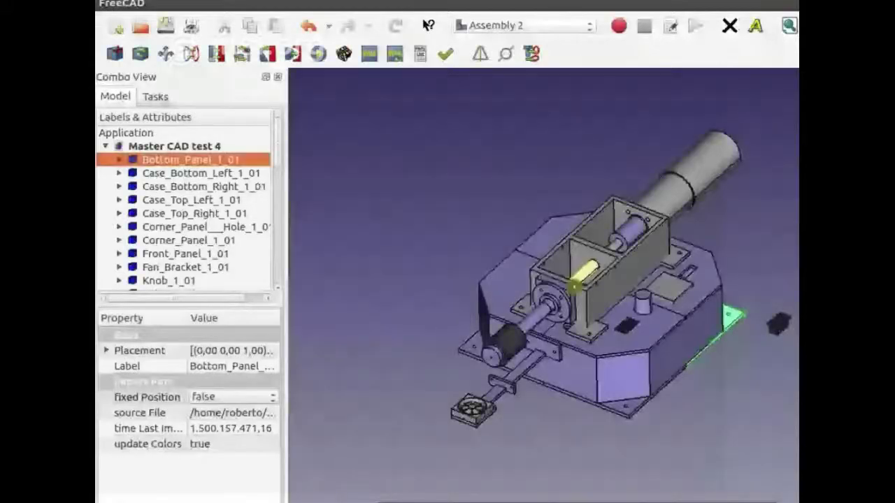
left_click(308, 170)
left_click(230, 172)
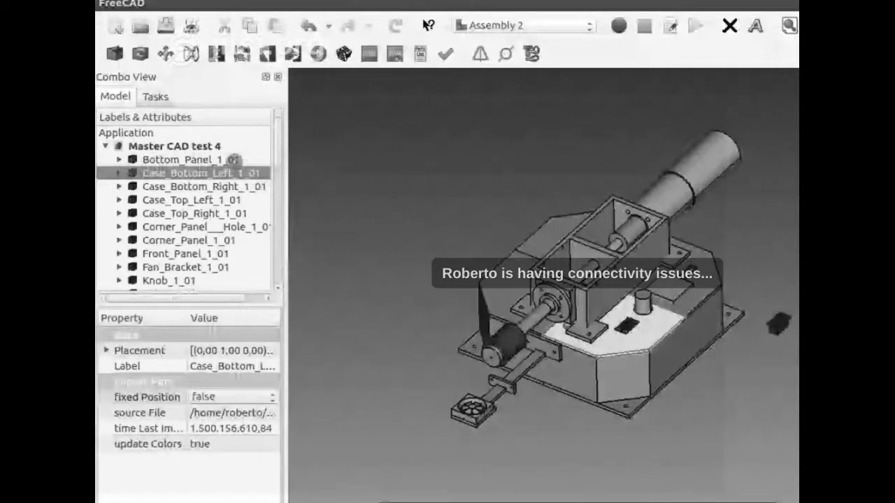
left_click(230, 160)
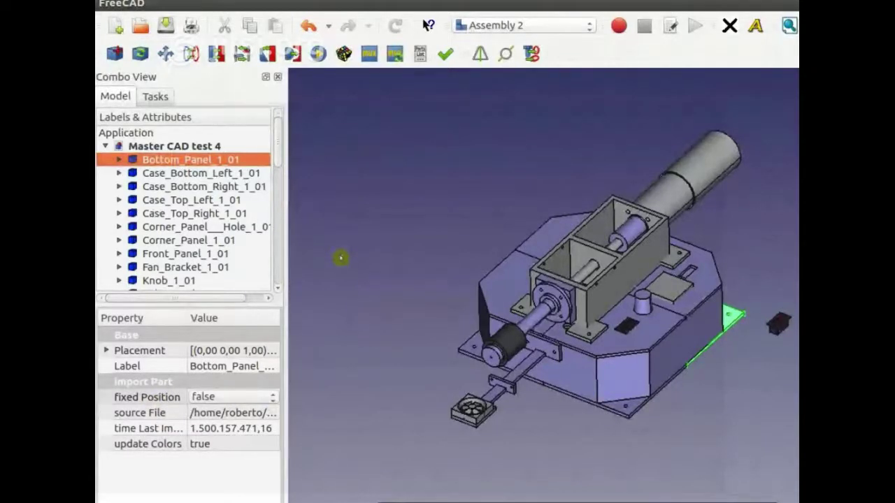
left_click(236, 187)
left_click(238, 160)
left_click(410, 242)
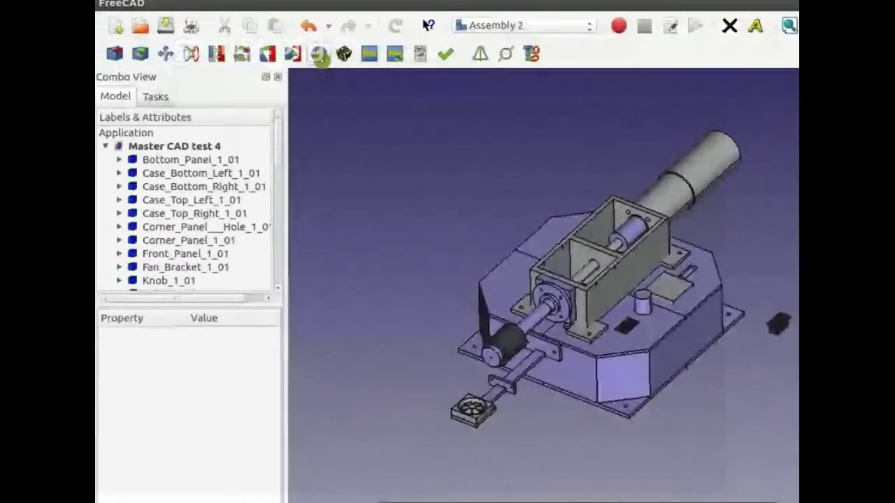
left_click(319, 54)
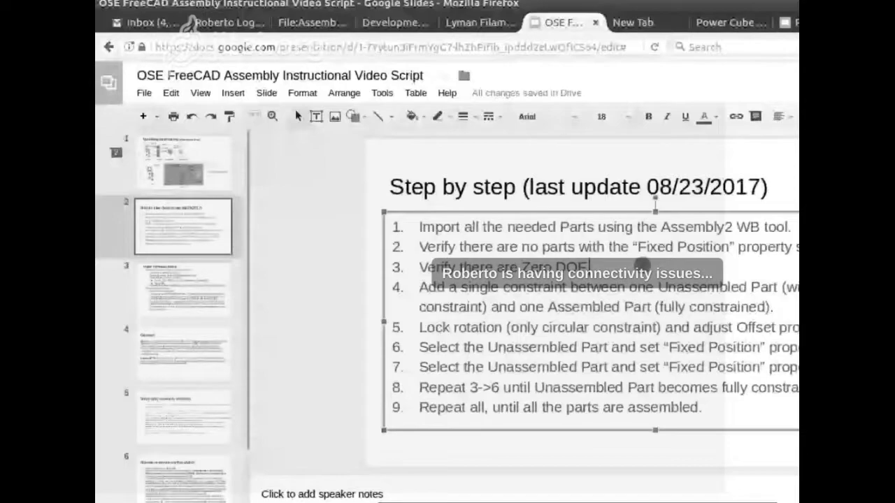
Return to the FreeCAD assembly and delete planeConstraint52 from the LFX_Fan_12_or_24V_01 part.
key("alt+Tab")
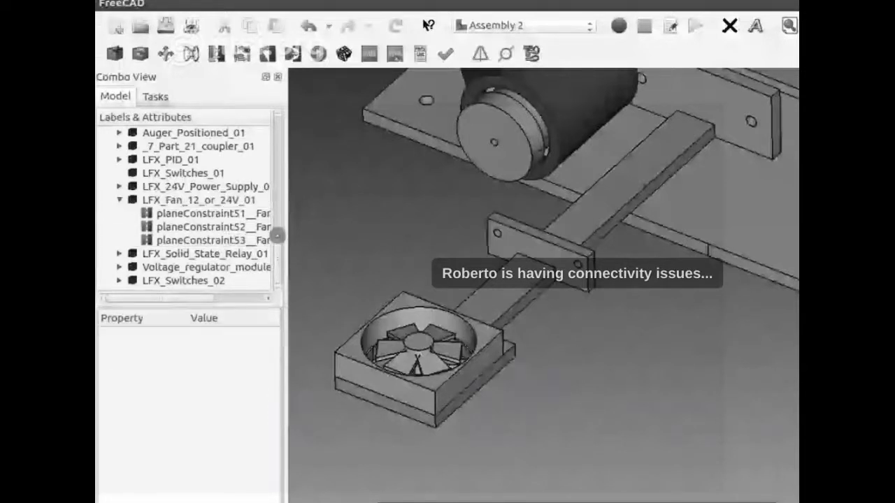
left_click(213, 228)
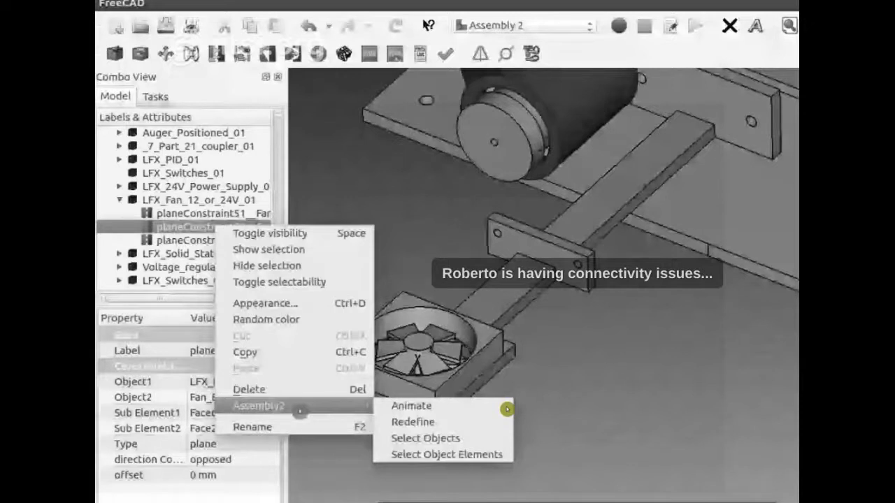
left_click(507, 409)
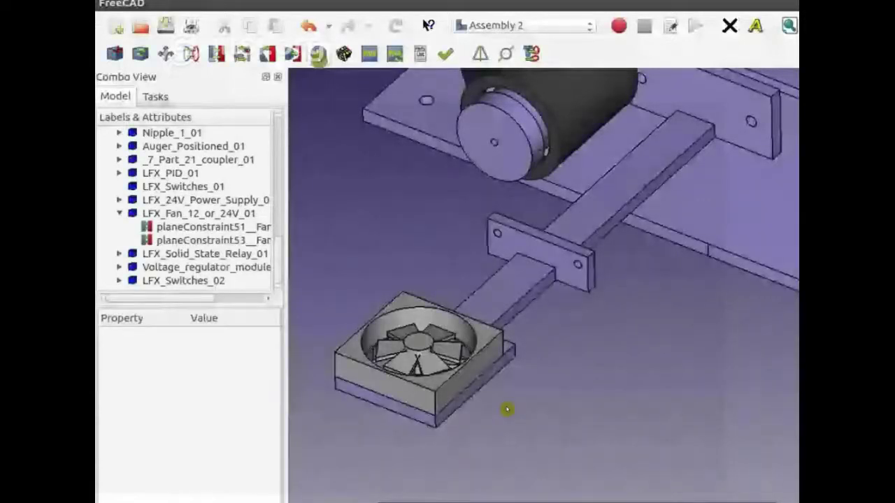
Check the assembly's degrees of freedom and animate the LinearMotion of LFX_Fan_12_or_24V_01.
left_click(318, 53)
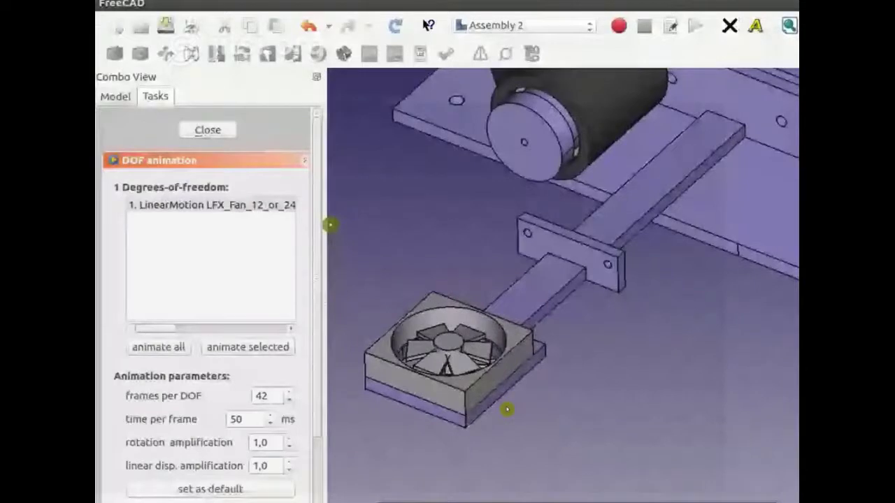
left_click_drag(329, 224, 343, 225)
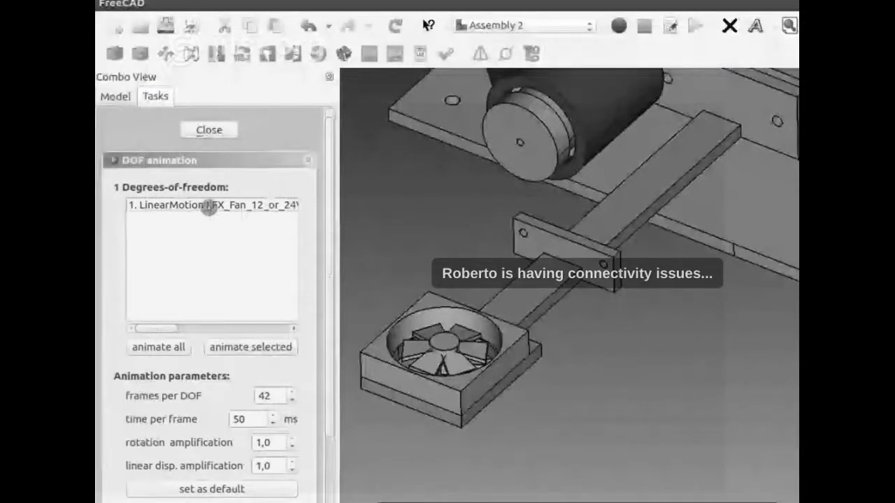
left_click(207, 206)
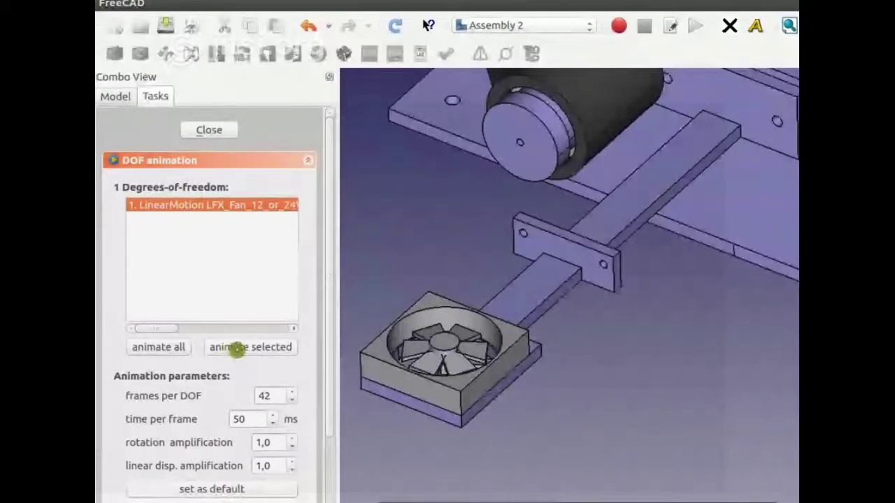
left_click(238, 347)
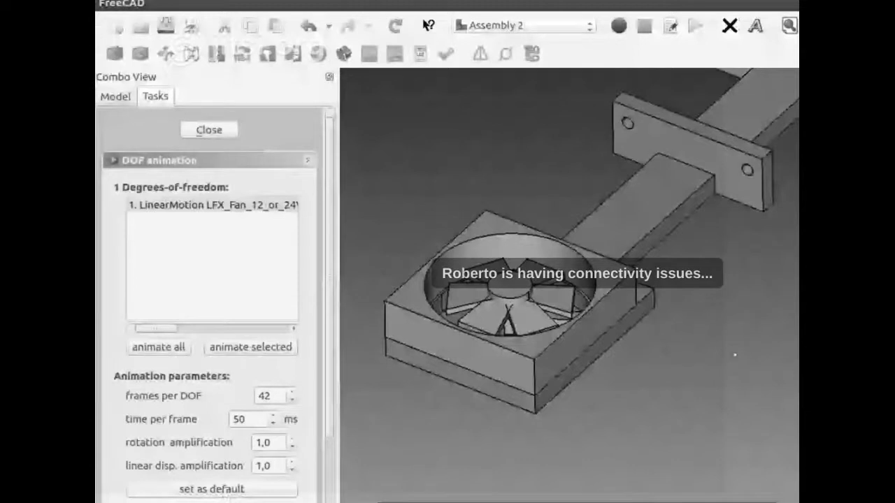
left_click(250, 206)
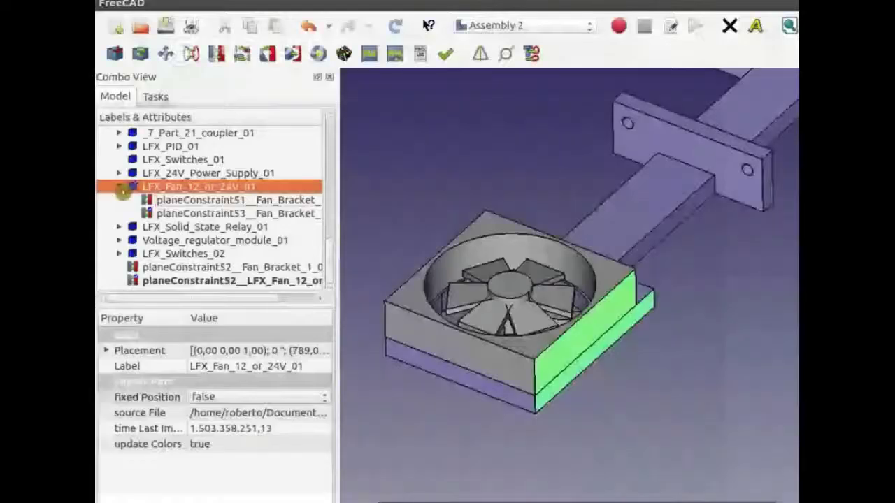
Set the fixed Position property of LFX_Fan_12_or_24V_01 to true.
left_click(120, 188)
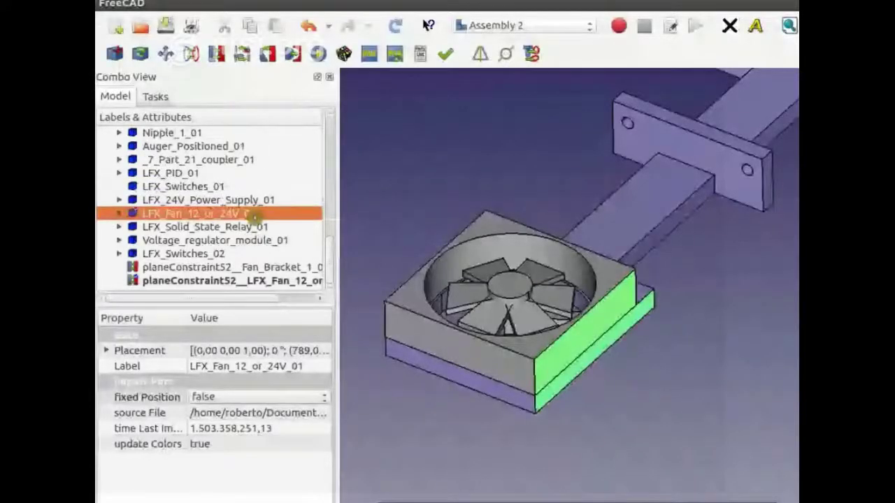
left_click(442, 200)
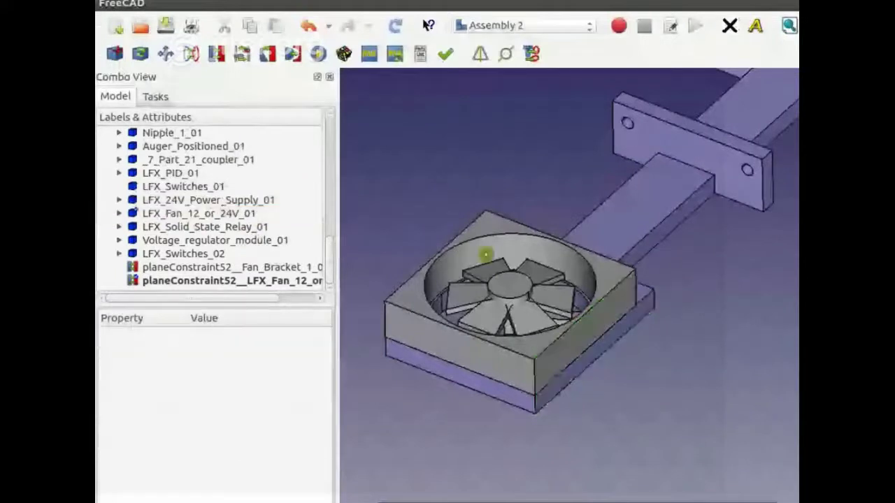
left_click(485, 255)
left_click(280, 396)
left_click(311, 376)
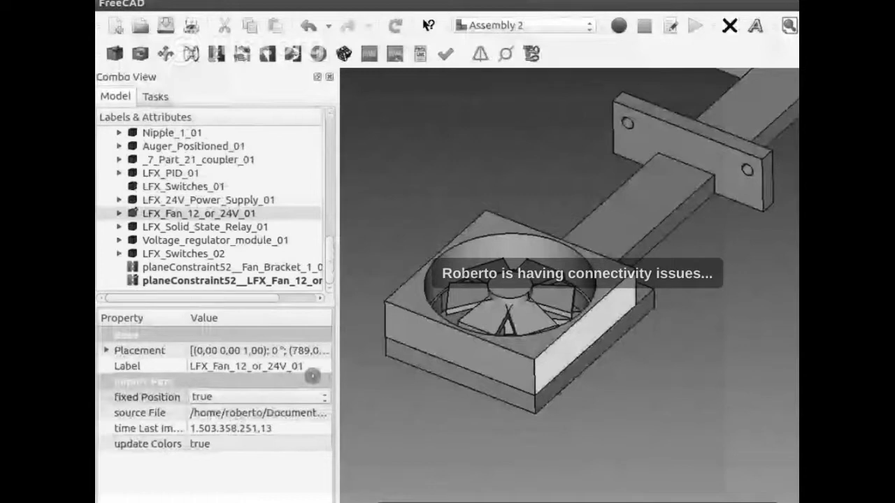
left_click(653, 295)
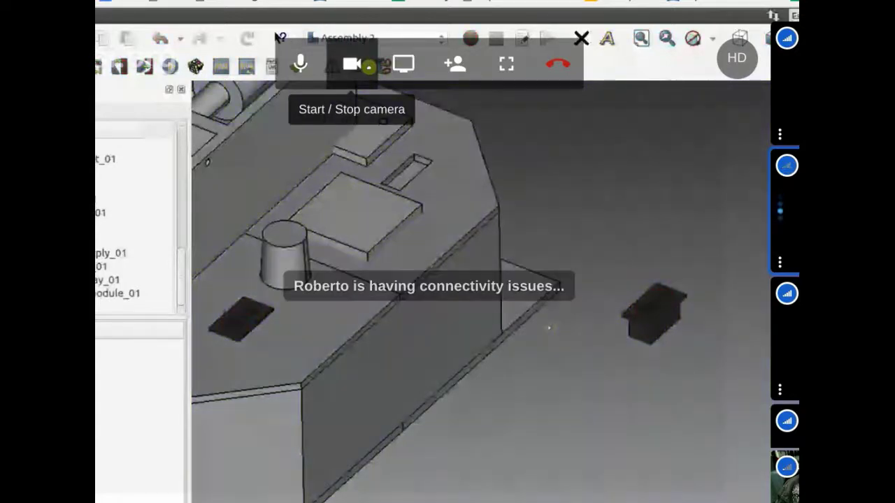
Turn off the meeting camera and examine the properties of planeConstraint54 on the Case_Top_Left_1 part.
left_click(351, 63)
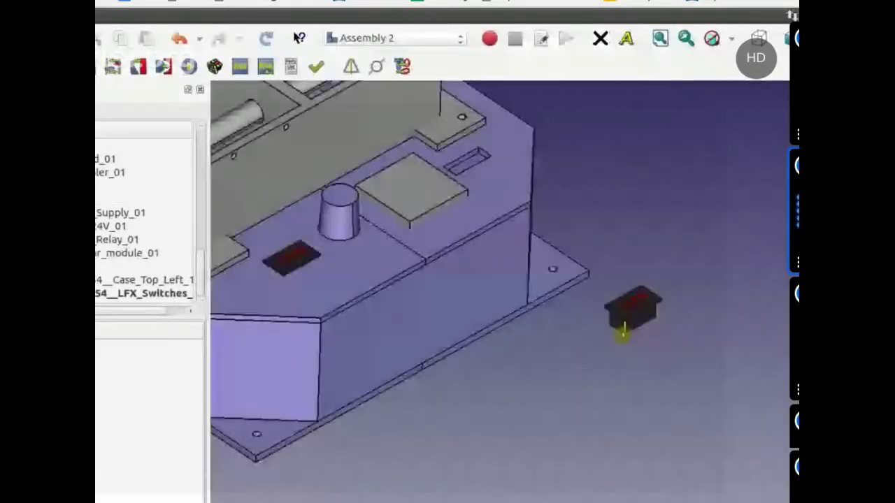
left_click(129, 280)
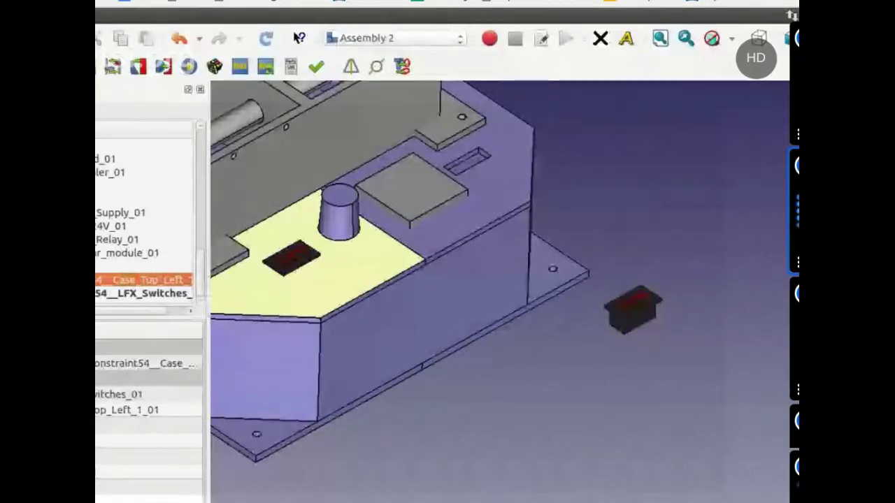
key("Escape")
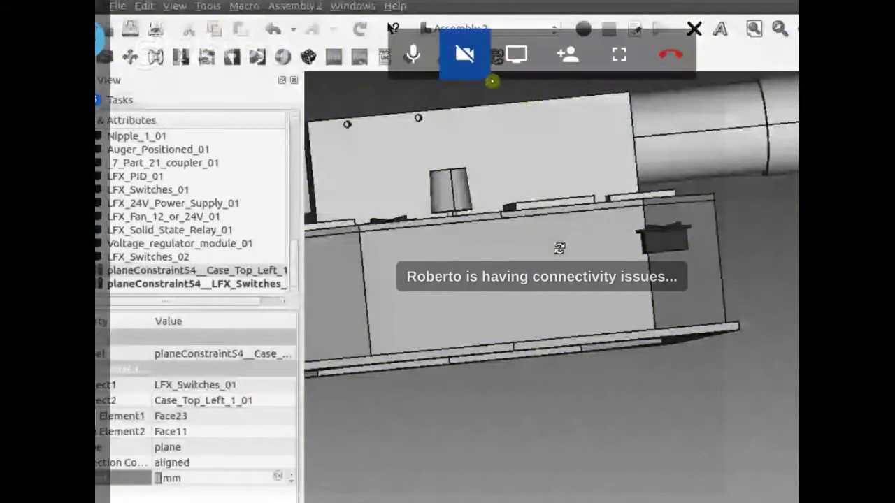
Turn the meeting camera back on and highlight items 6 and 7 about the Fixed Position property on the Step by step slide.
left_click(467, 56)
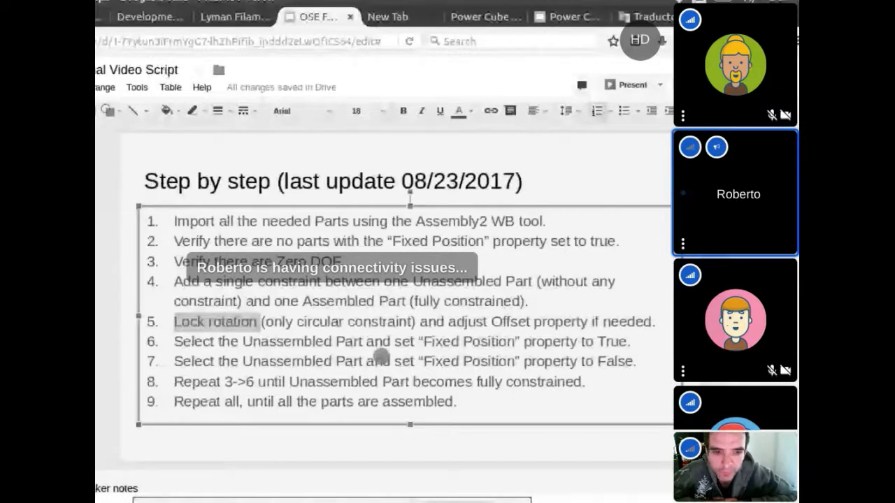
left_click_drag(174, 341, 657, 367)
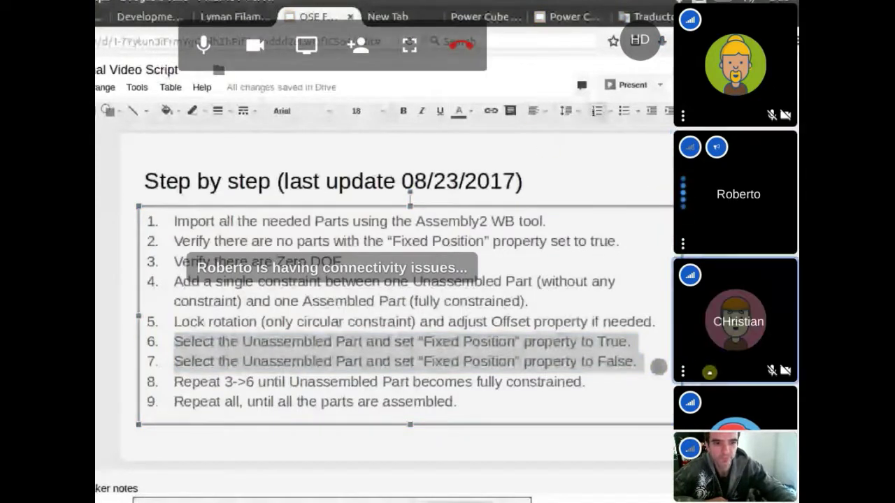
Look through the meeting participants' audio options one after another to find who is not muted.
left_click(709, 373)
left_click(683, 372)
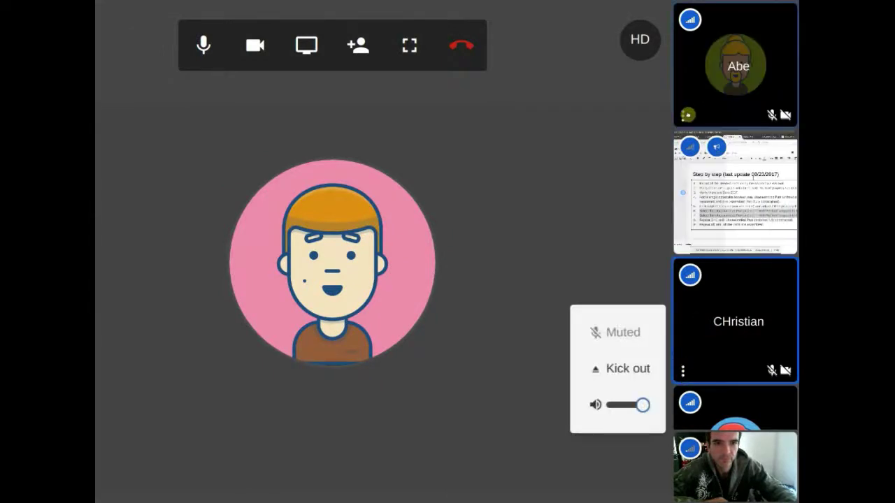
left_click(684, 115)
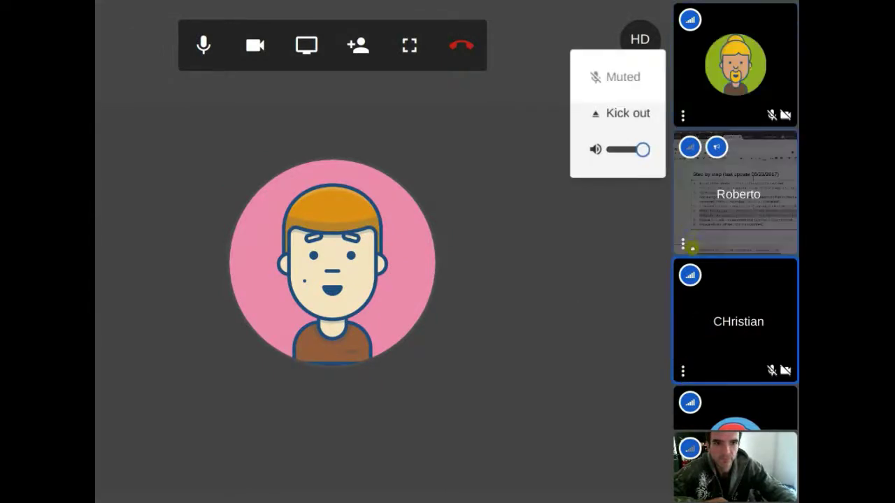
left_click(683, 244)
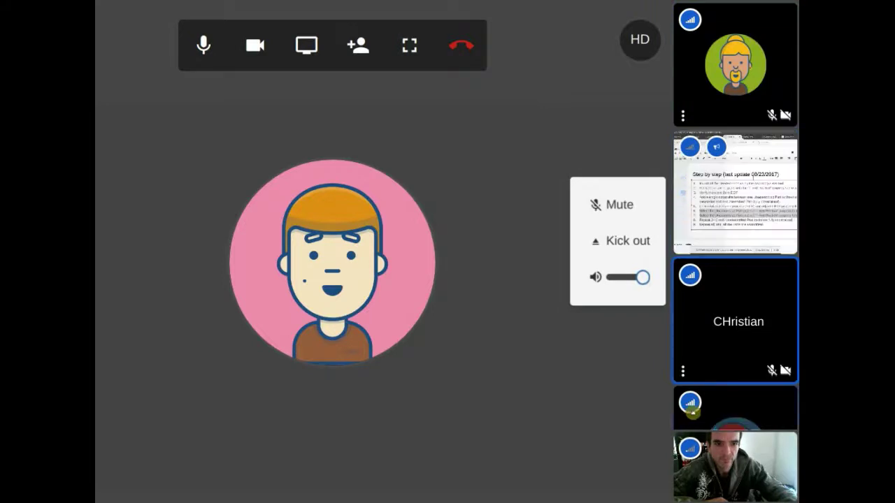
mouse_move(690, 408)
scroll(693, 392, "down", 3)
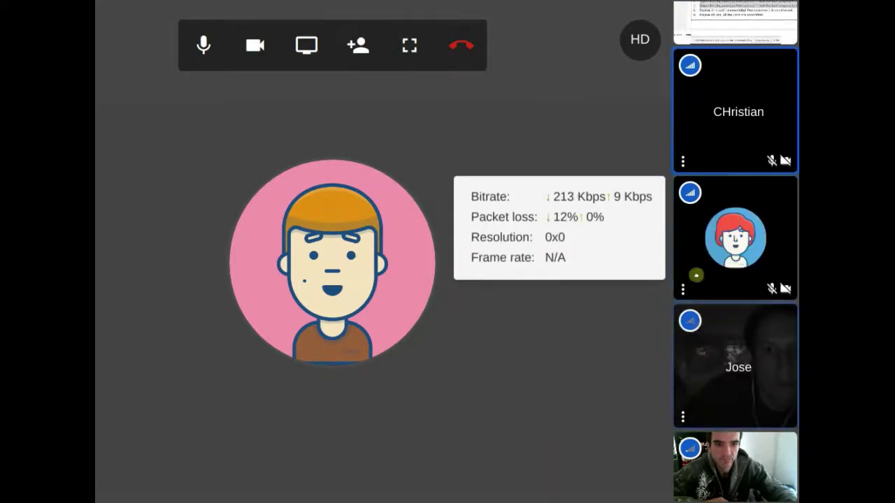
left_click(683, 287)
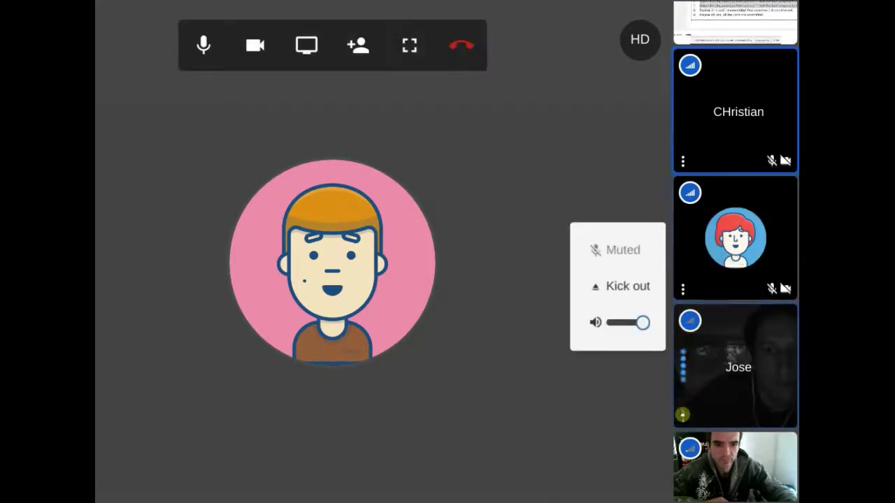
Try to mute the participant with the dark webcam feed, and show your own video in the main view.
left_click(683, 413)
left_click(615, 370)
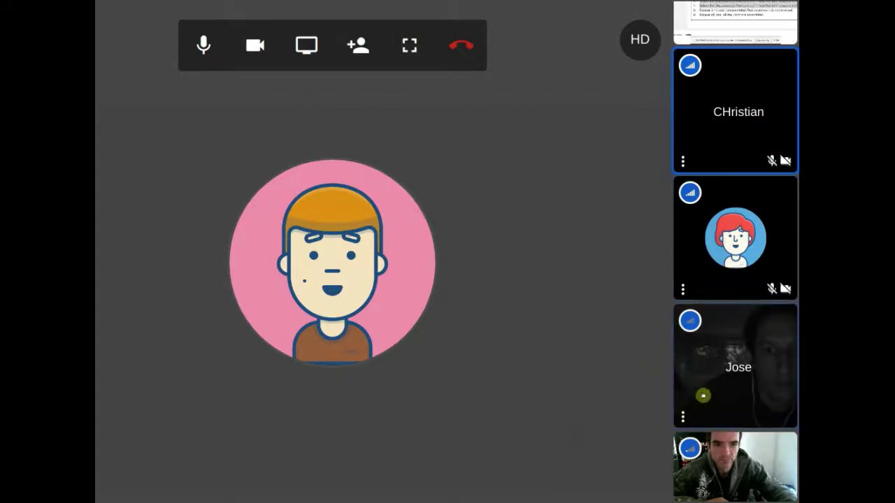
left_click(746, 480)
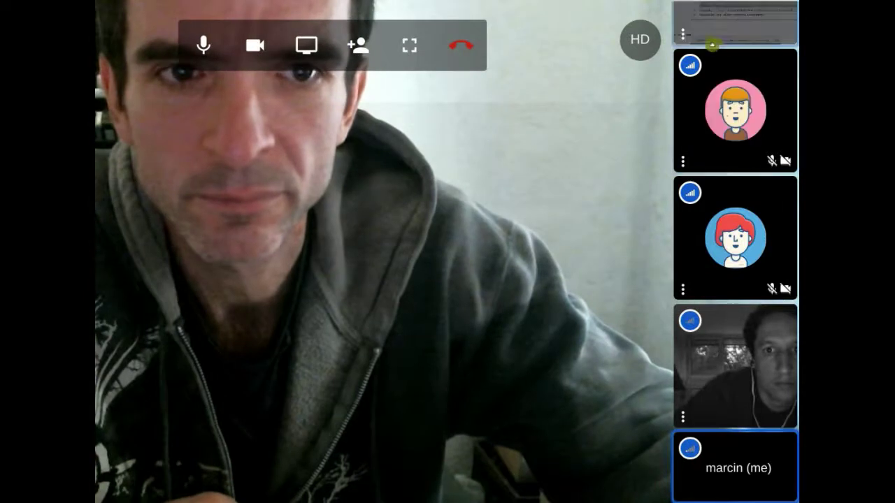
Bring the shared FreeCAD screen into the meeting's main view and turn off the meeting camera.
left_click(726, 26)
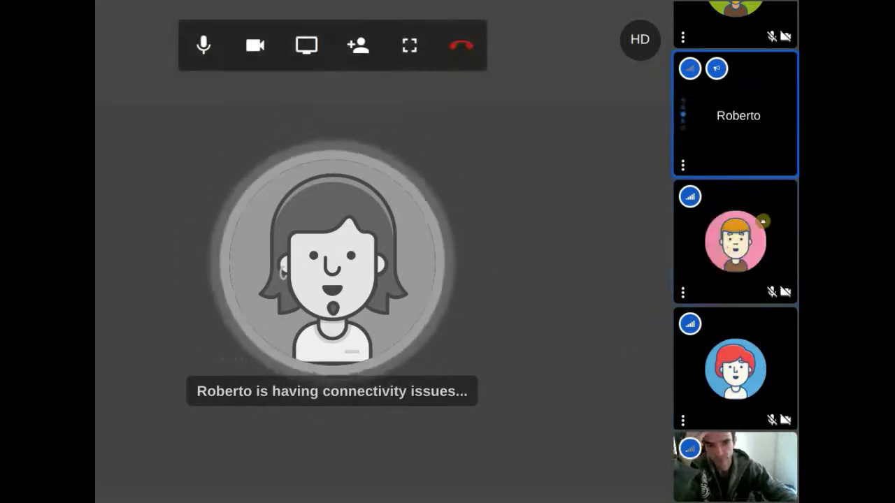
left_click(306, 45)
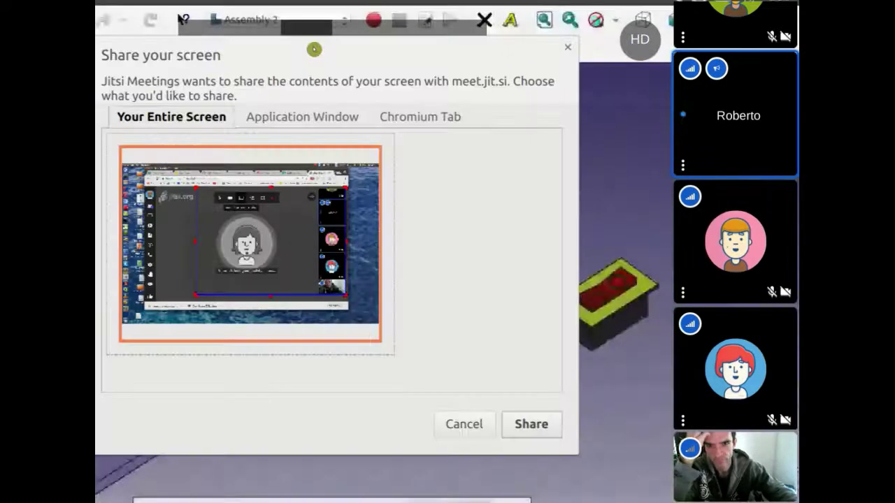
left_click(465, 424)
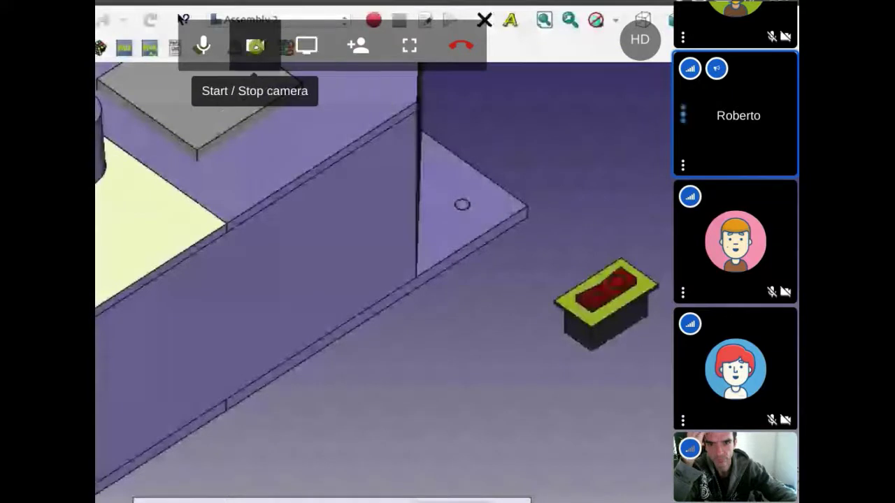
left_click(256, 46)
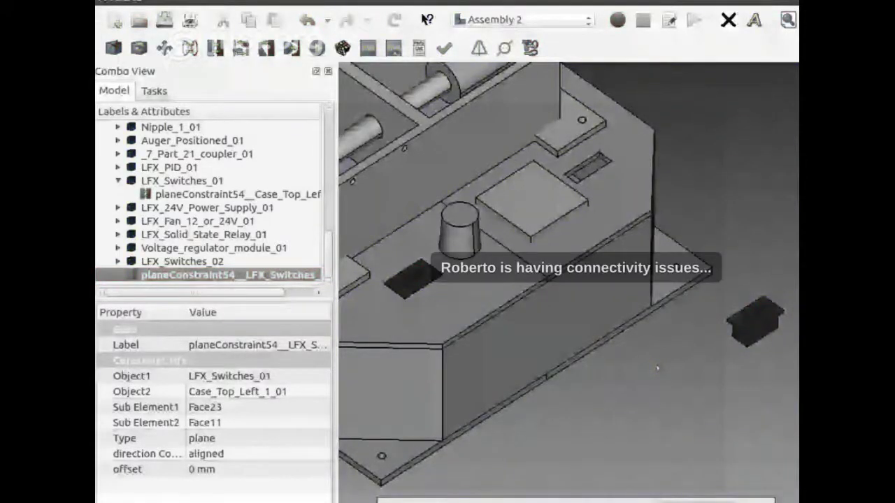
left_click(610, 198)
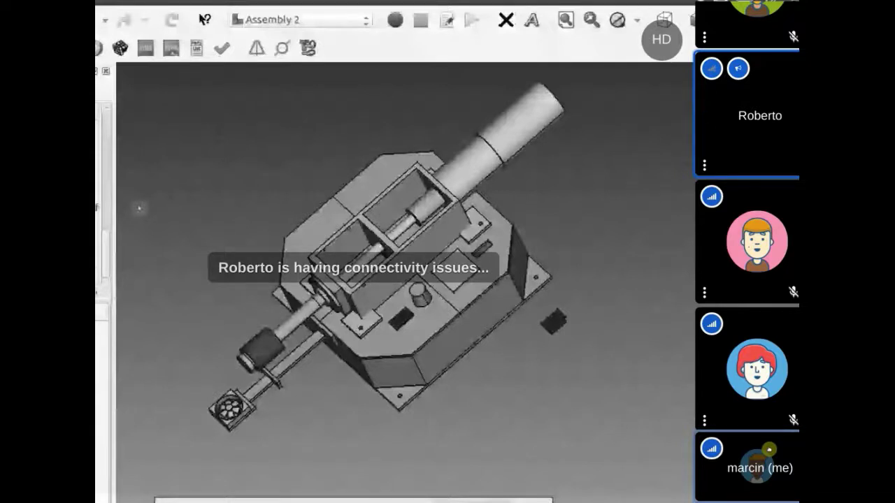
Switch to the Jitsi meeting and share the entire screen with the participants.
mouse_move(496, 386)
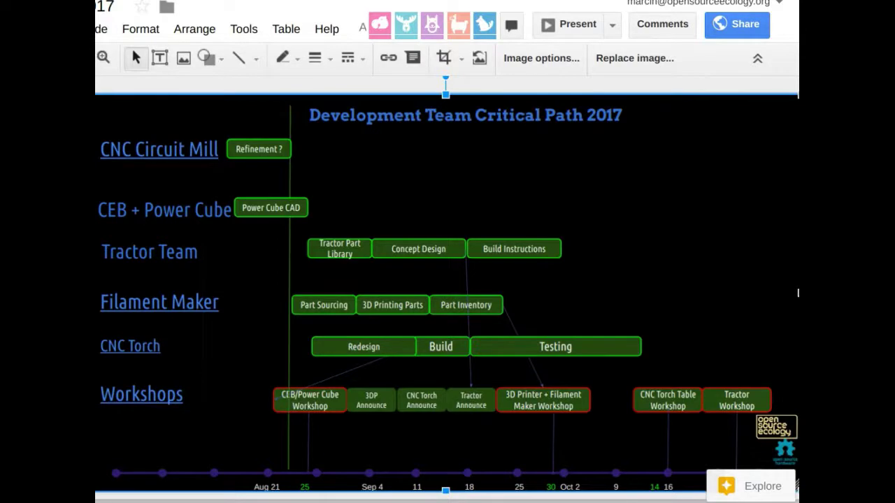
key("Page_Down")
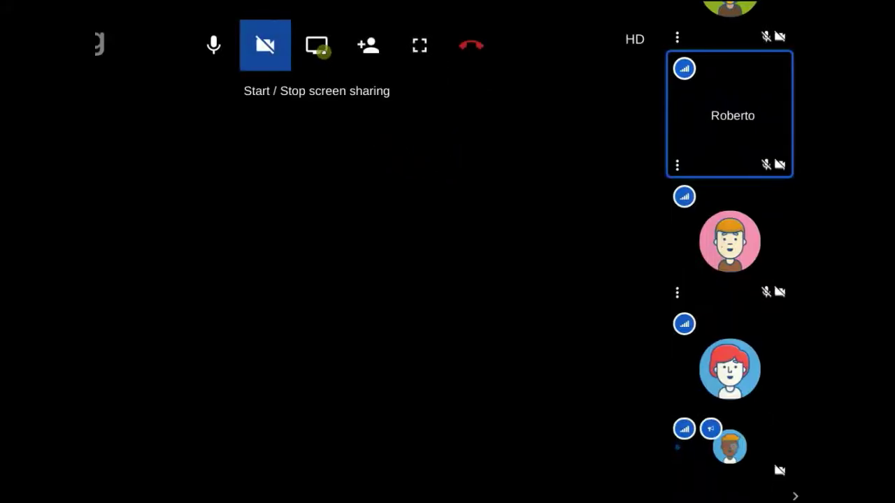
left_click(320, 49)
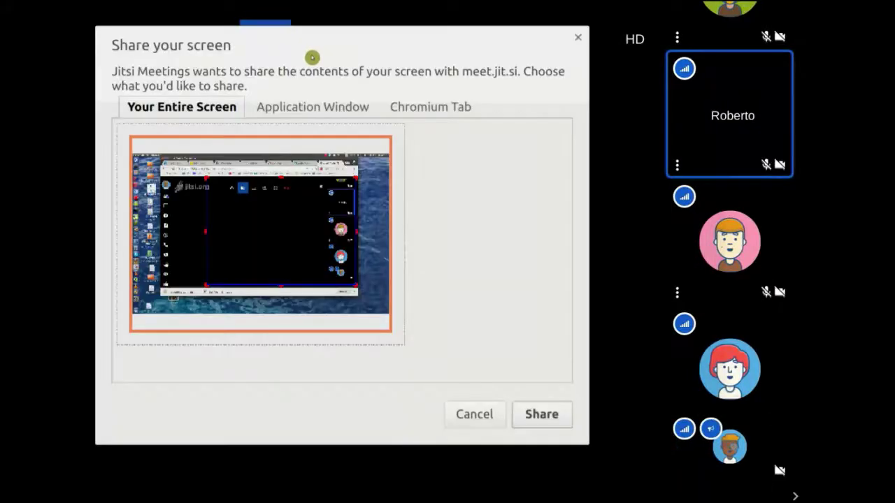
left_click(536, 414)
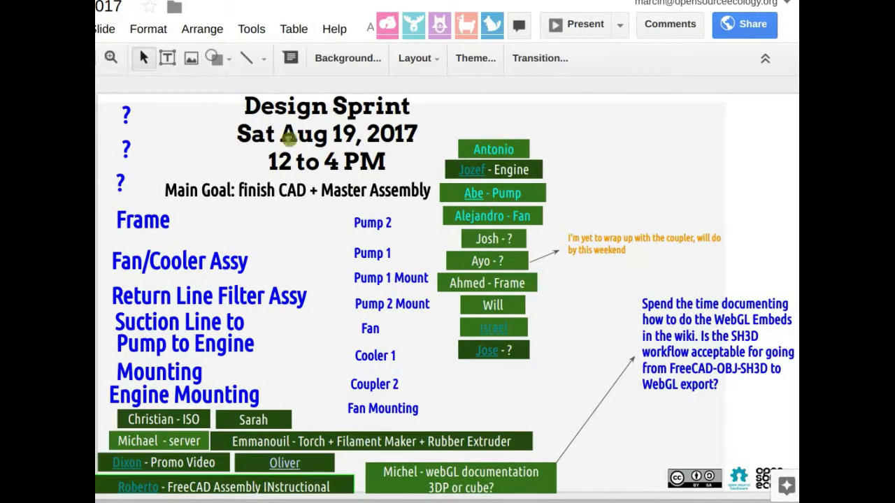
Highlight the Aug 19 date on the Design Sprint slide and go through the assignment boxes below Engine Mounting one after another.
left_click_drag(341, 137, 280, 137)
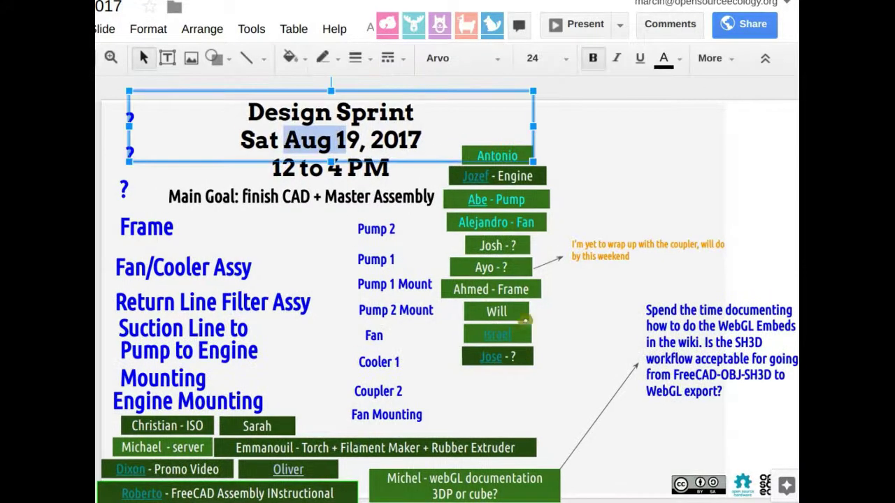
left_click(275, 263)
left_click(269, 428)
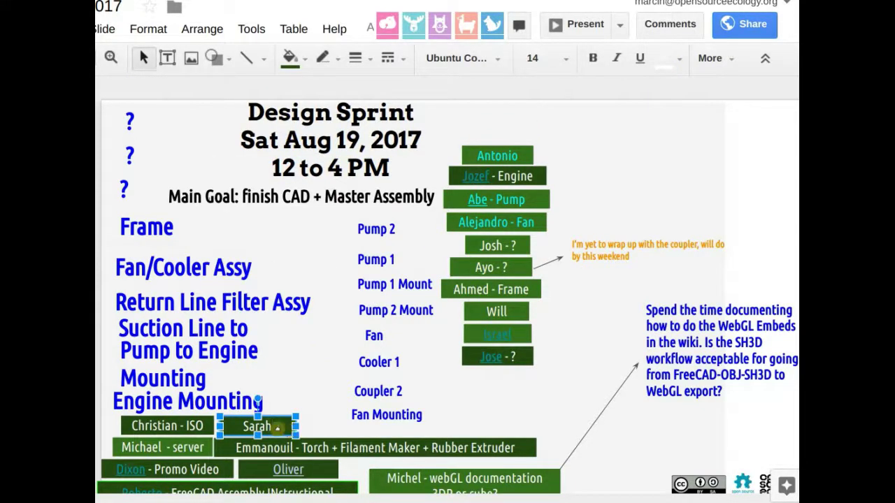
left_click(210, 429)
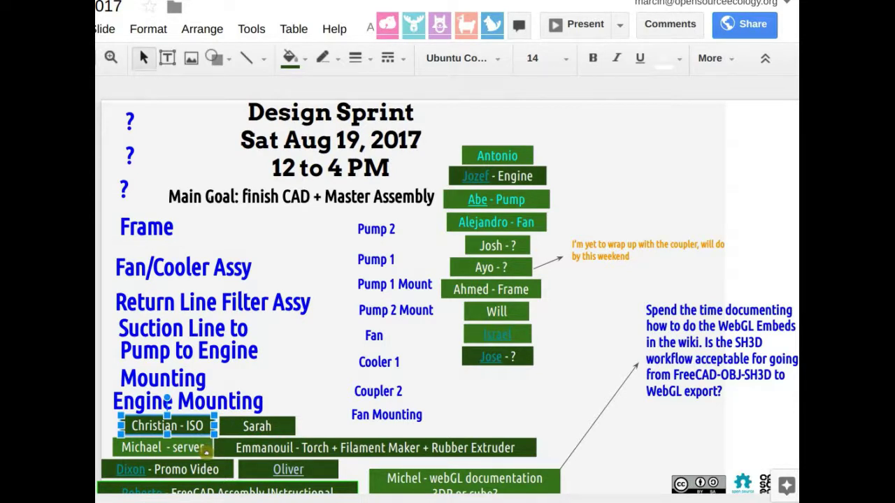
left_click(206, 451)
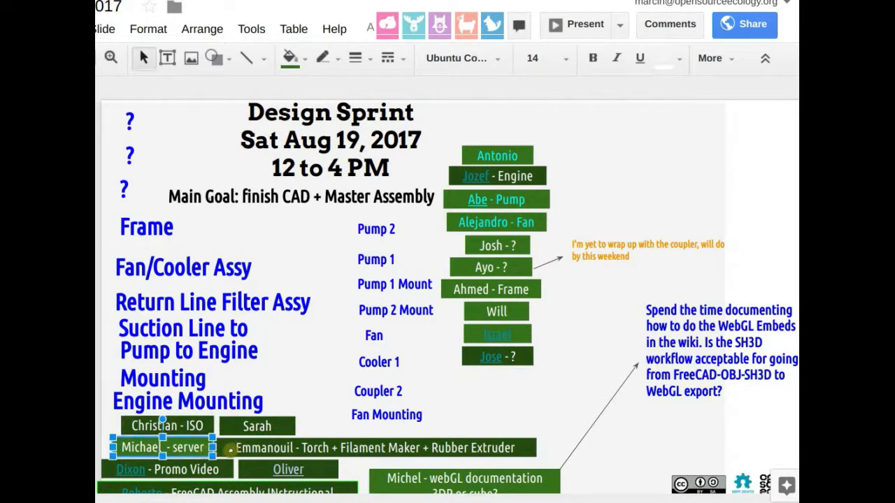
left_click(230, 451)
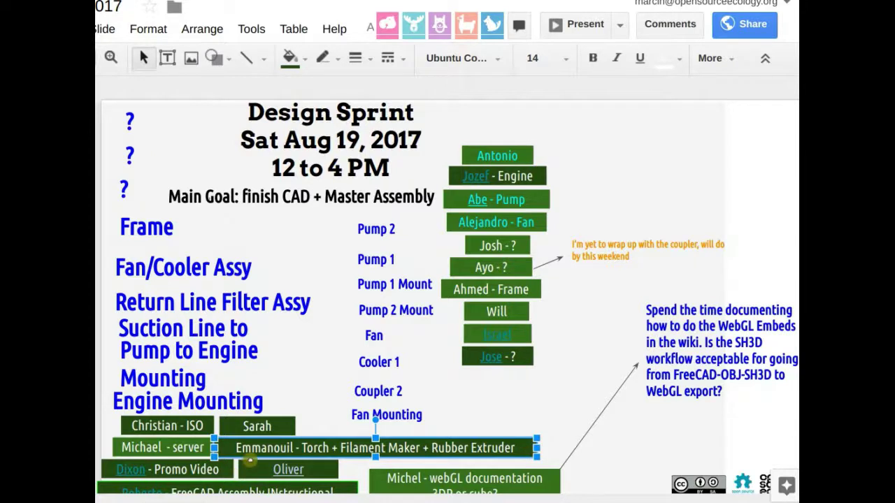
scroll(277, 458, "down", 1)
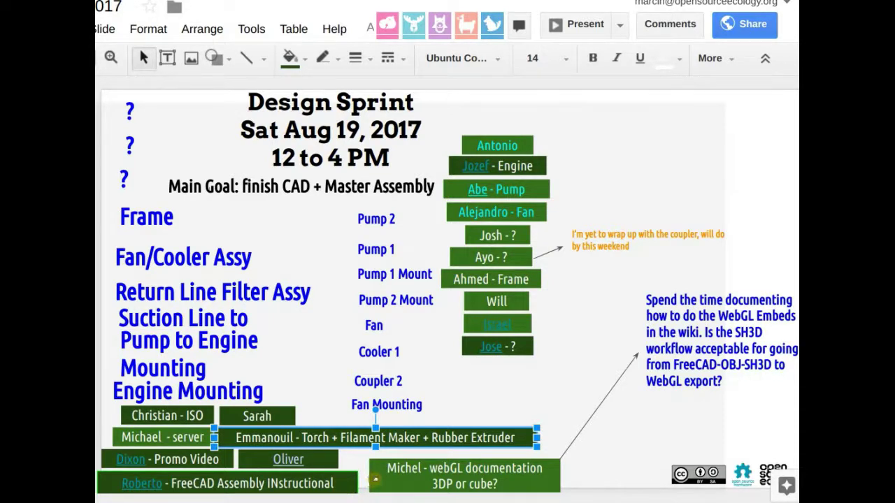
Paste the copied presentation link at the end of the text in the webGL documentation box.
left_click(510, 477)
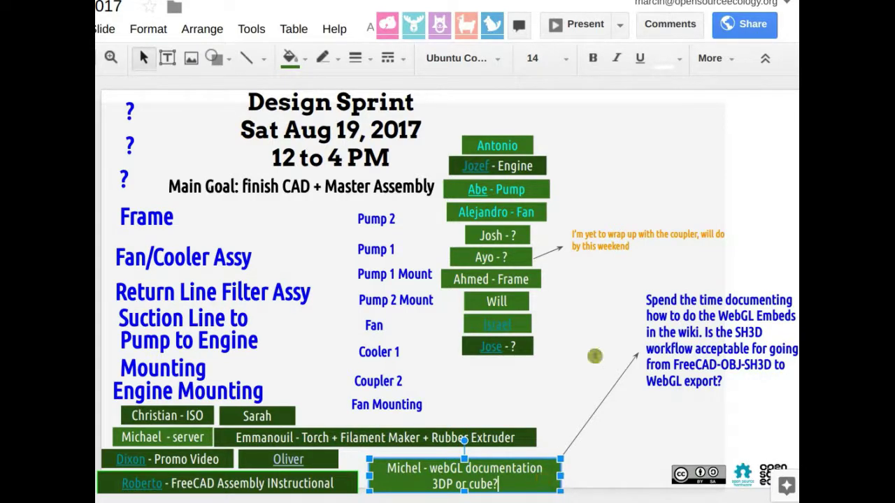
key("ctrl+v")
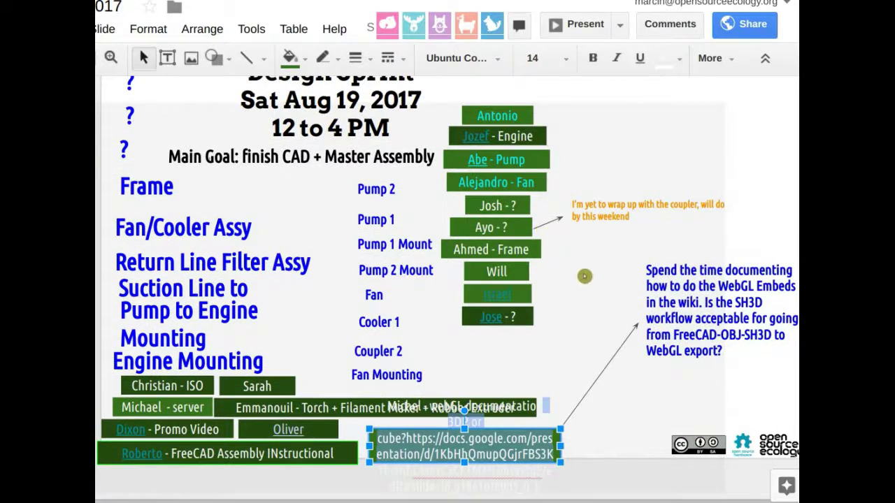
scroll(587, 277, "up", 1)
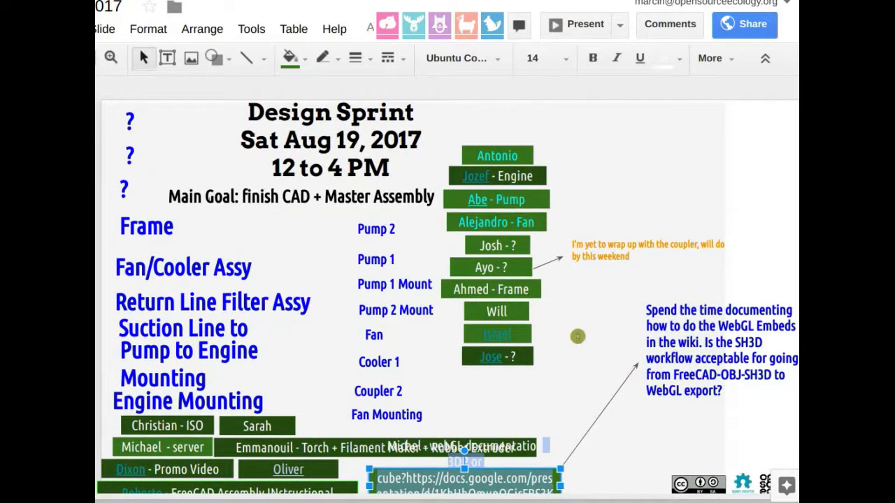
left_click(563, 487)
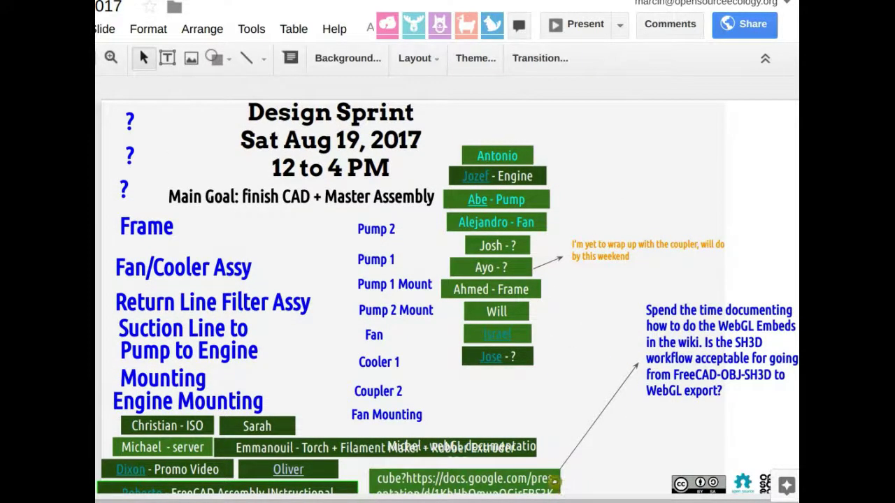
Move the webGL documentation box above the column of team names, narrow it, and replace its text with only the team member's first name.
left_click_drag(556, 482, 630, 133)
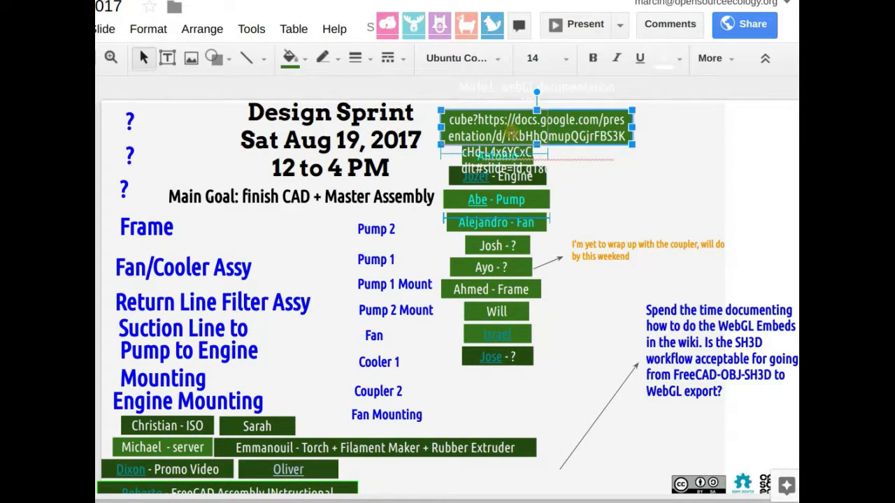
double_click(488, 173)
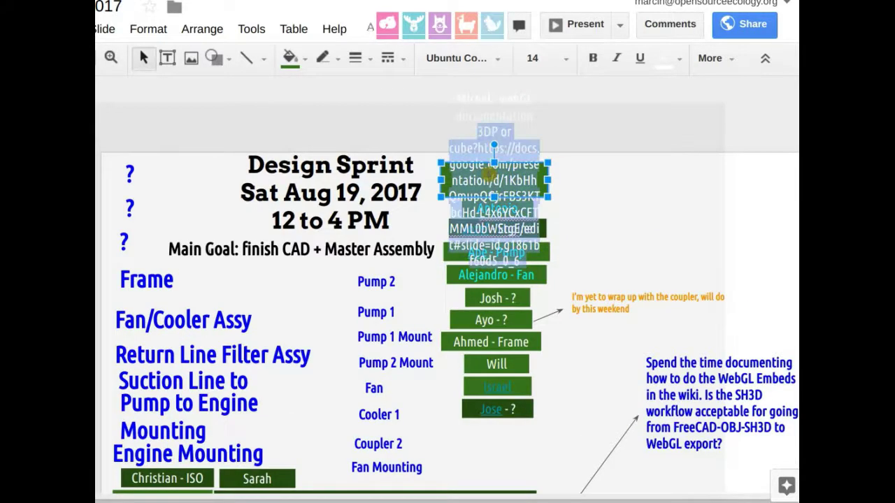
key("BackSpace")
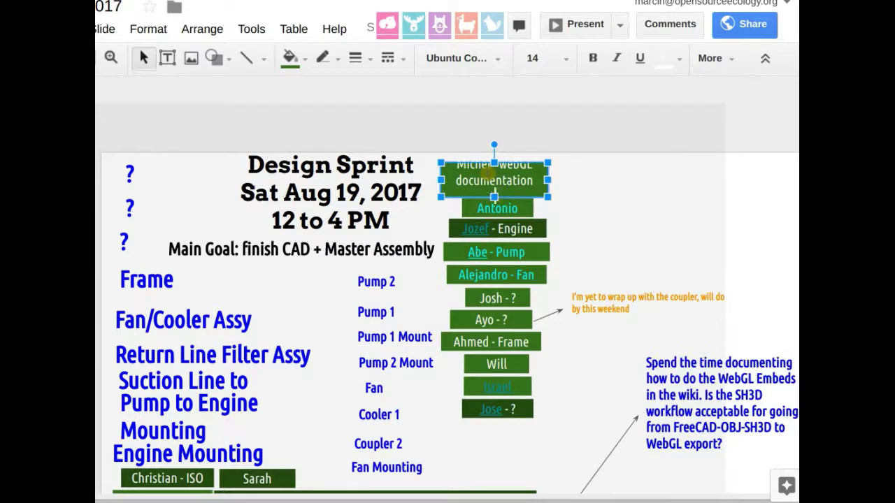
key("BackSpace")
key("BackSpace")
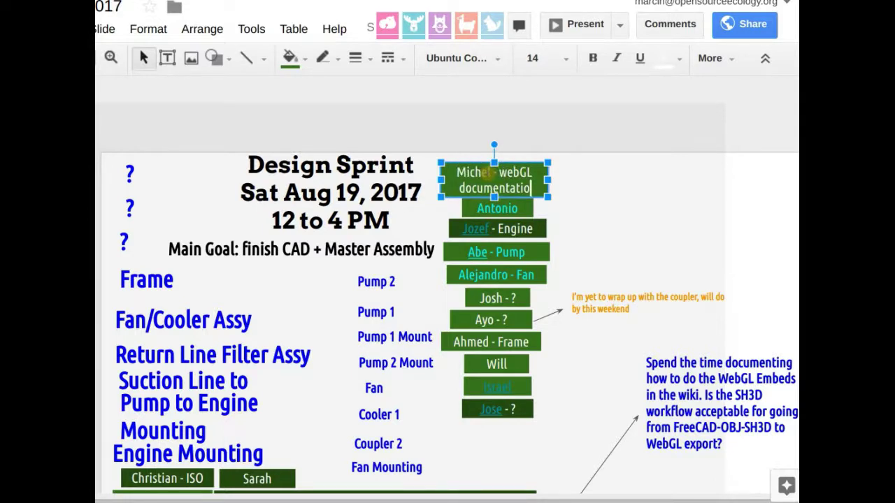
key("BackSpace")
key("BackSpace")
key("BackSpace")
key("BackSpace")
key("BackSpace")
key("BackSpace")
key("BackSpace")
key("BackSpace")
key("BackSpace")
key("BackSpace")
key("BackSpace")
key("BackSpace")
key("BackSpace")
key("BackSpace")
key("BackSpace")
key("BackSpace")
key("BackSpace")
key("BackSpace")
key("BackSpace")
key("BackSpace")
type("Michel")
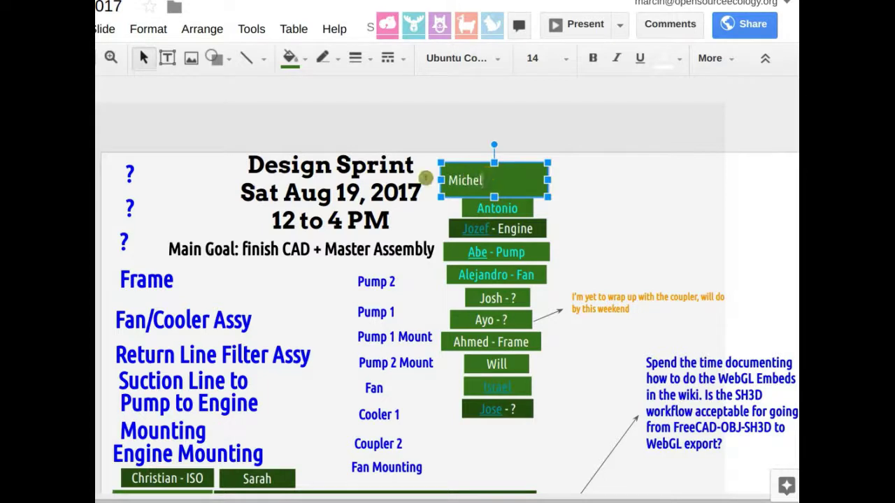
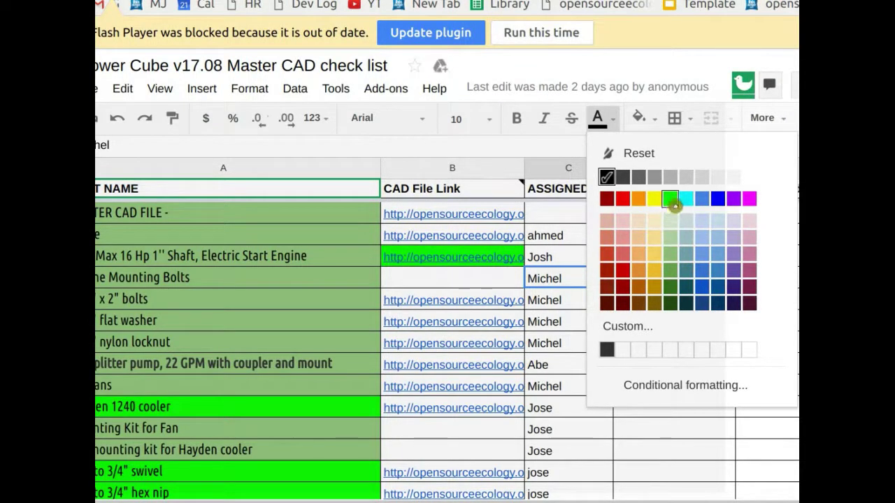
left_click(673, 203)
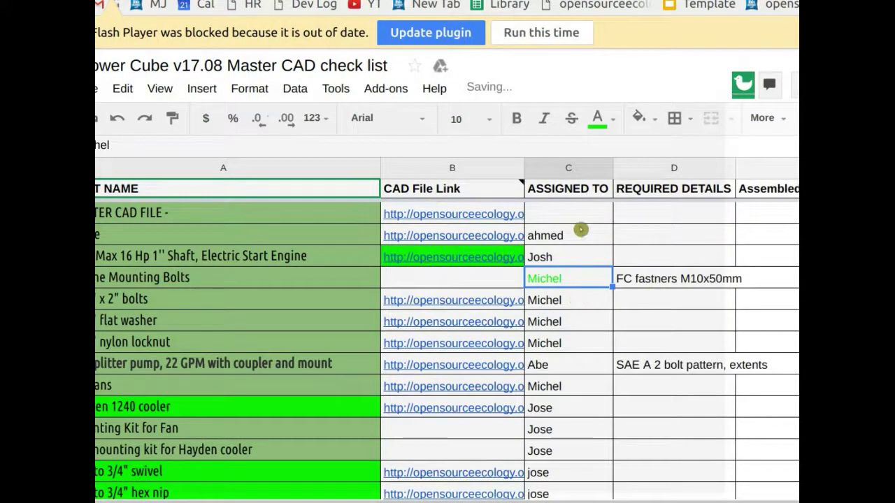
key("ctrl+z")
left_click(616, 117)
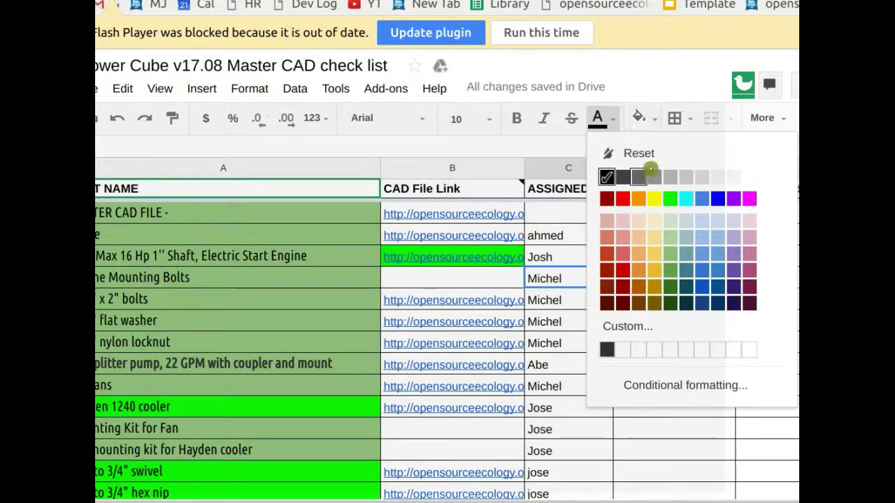
left_click(528, 318)
Fill the ASSIGNED TO cells of the Engine Mounting Bolts, DuroMax engine and frame rows with light green.
left_click(603, 276)
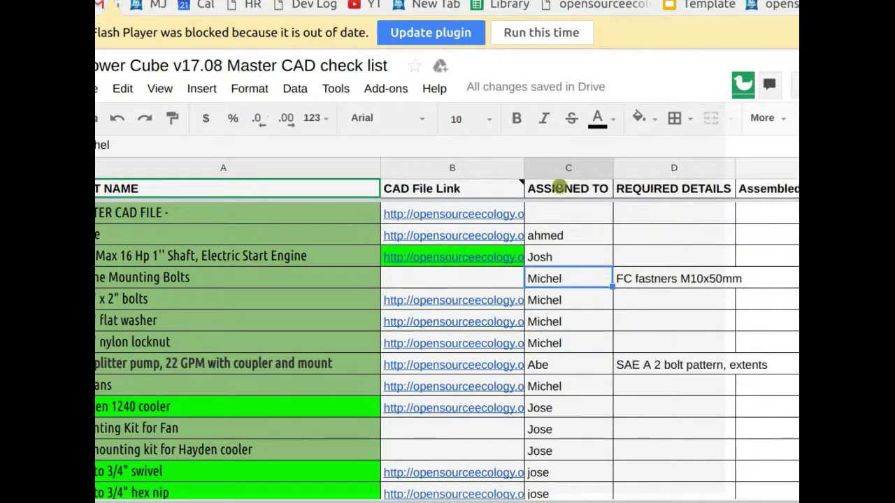
left_click(638, 118)
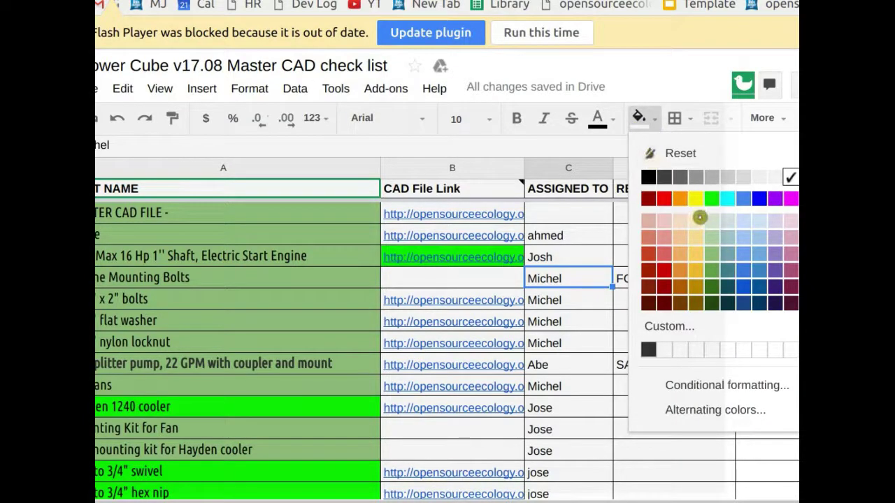
left_click(710, 236)
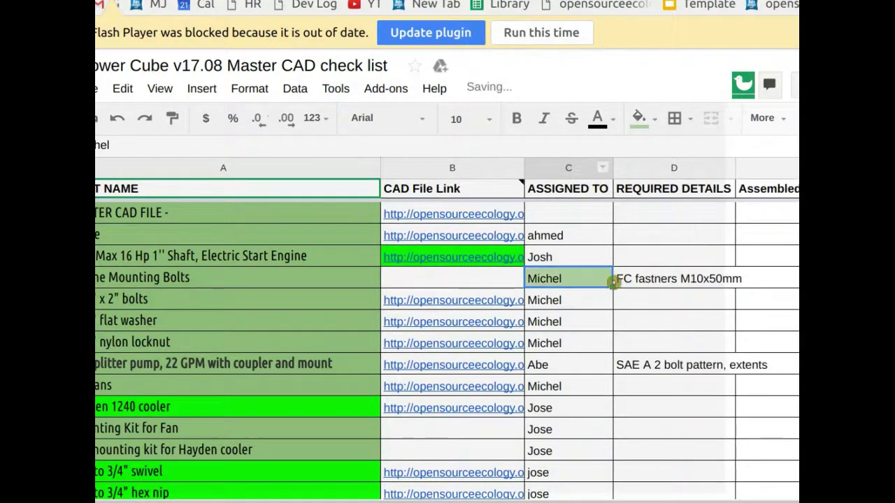
left_click(564, 257)
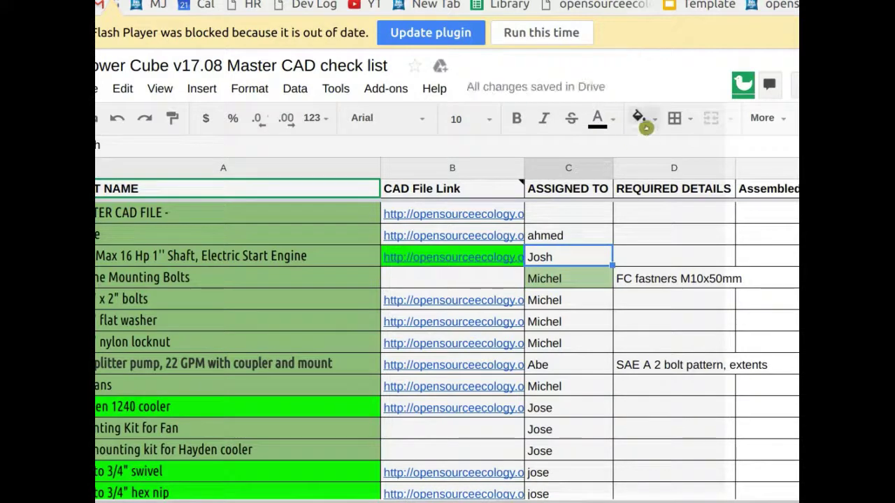
left_click(638, 119)
left_click(709, 236)
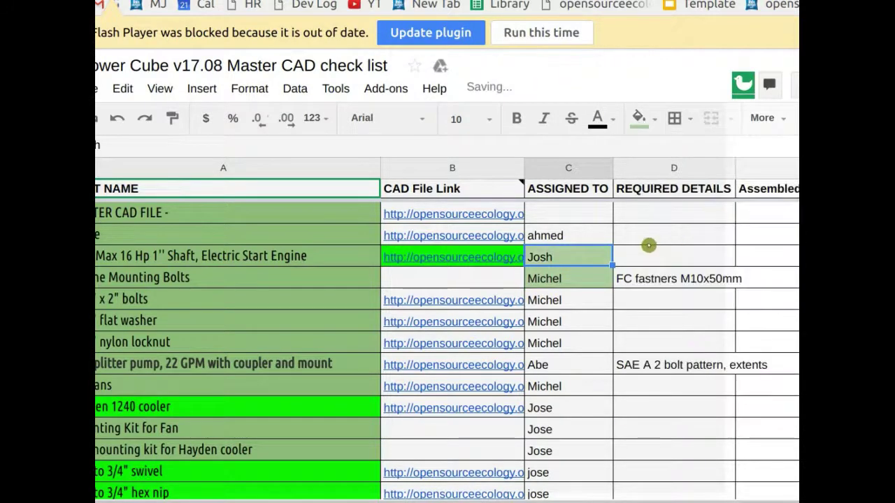
left_click(600, 237)
left_click(638, 123)
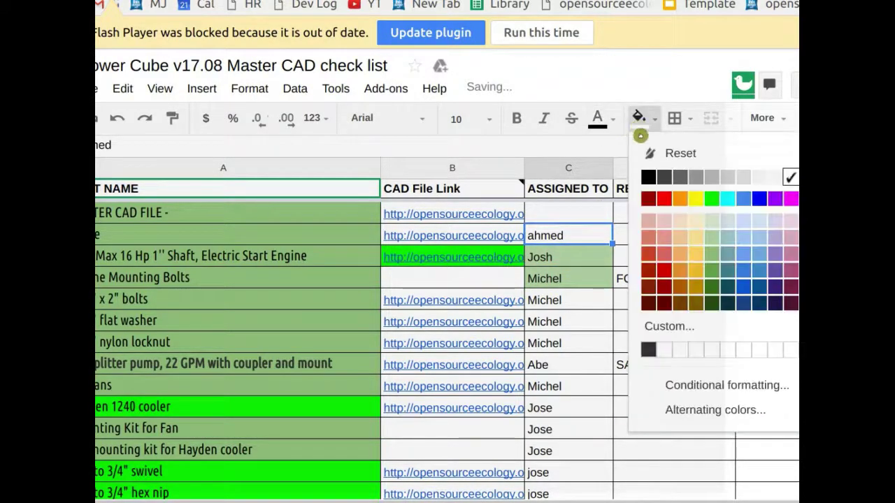
left_click(709, 236)
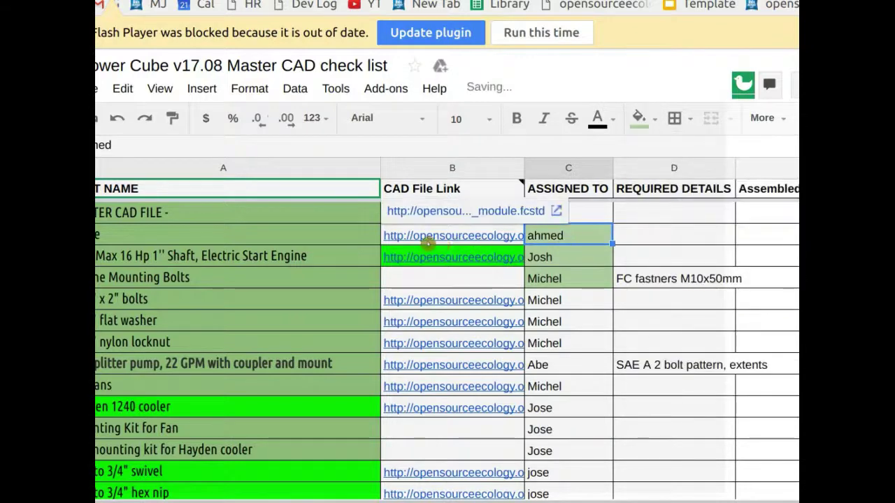
mouse_move(462, 189)
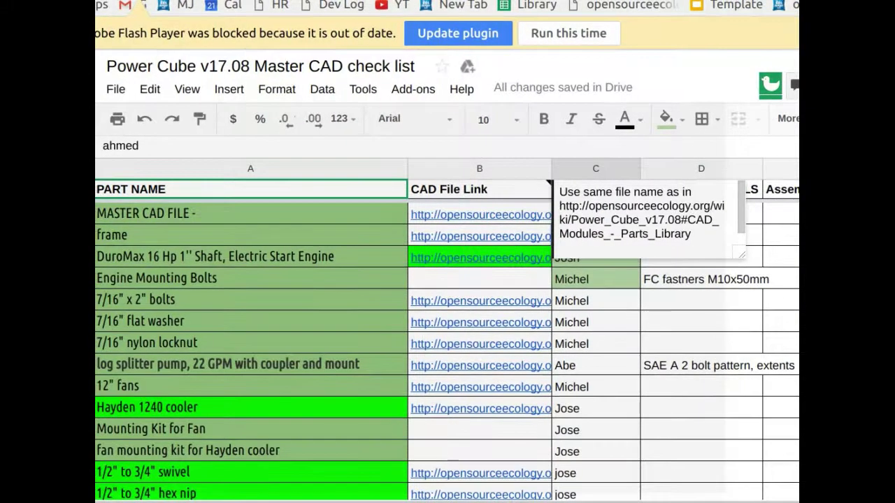
Review the ASSIGNED TO entries across the whole check list, from the frame part down to the ASSEMBLIES section.
left_click(701, 342)
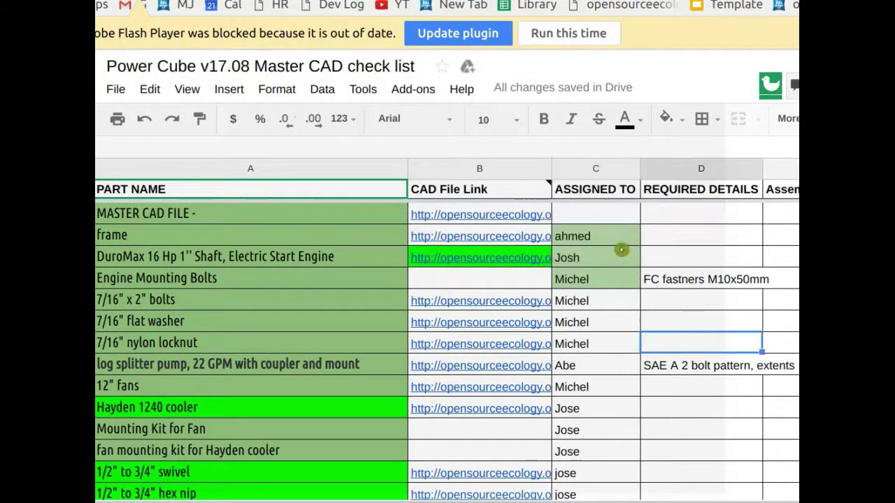
left_click(621, 241)
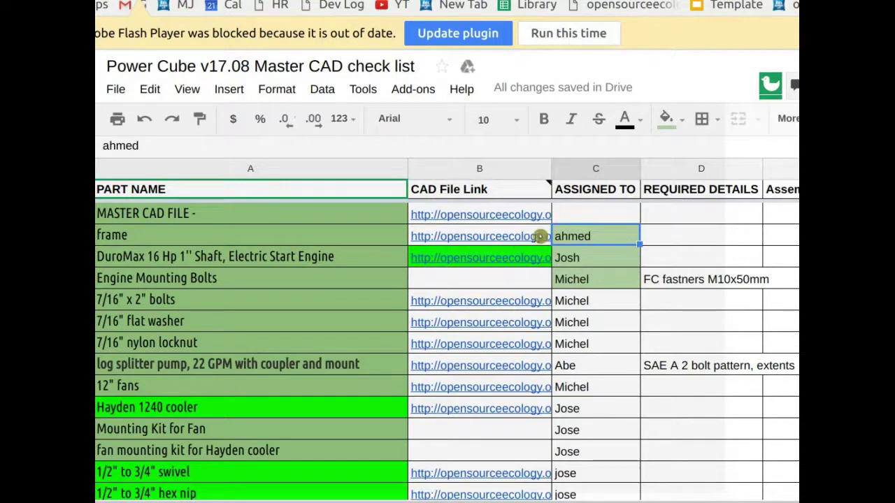
scroll(591, 283, "down", 1)
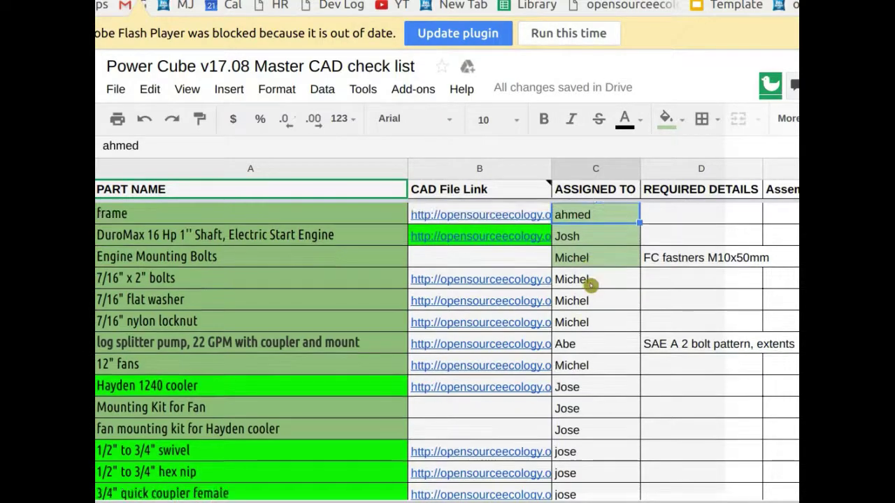
scroll(594, 326, "down", 3)
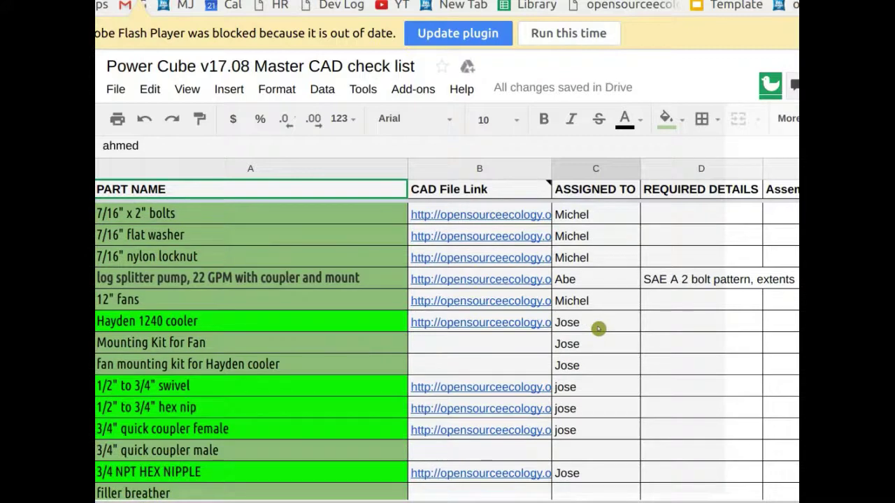
scroll(598, 329, "down", 3)
scroll(599, 323, "down", 3)
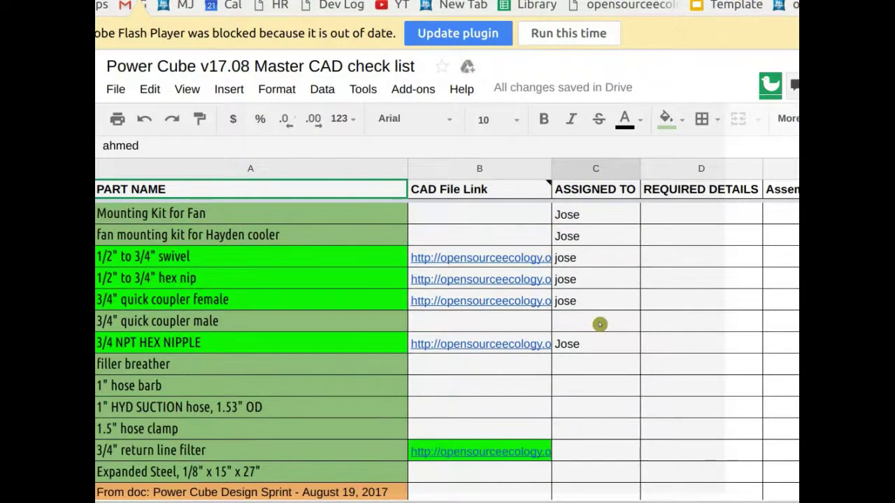
scroll(599, 325, "down", 3)
scroll(610, 324, "down", 5)
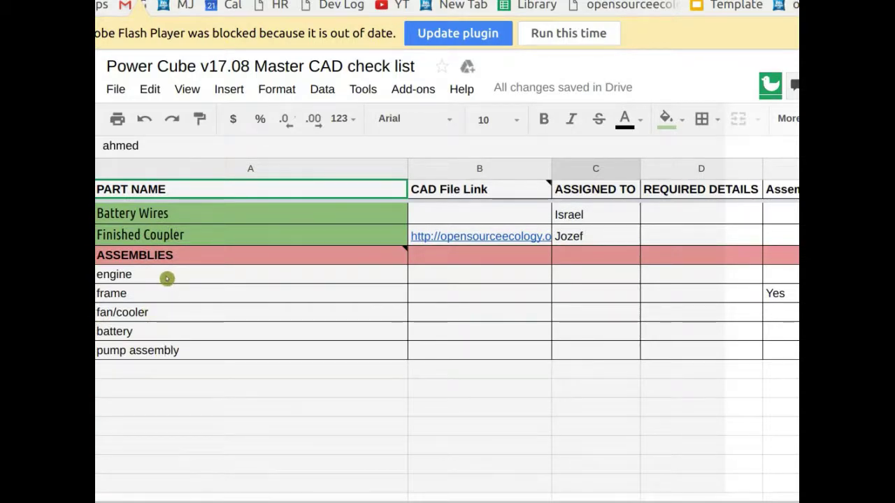
scroll(594, 315, "up", 4)
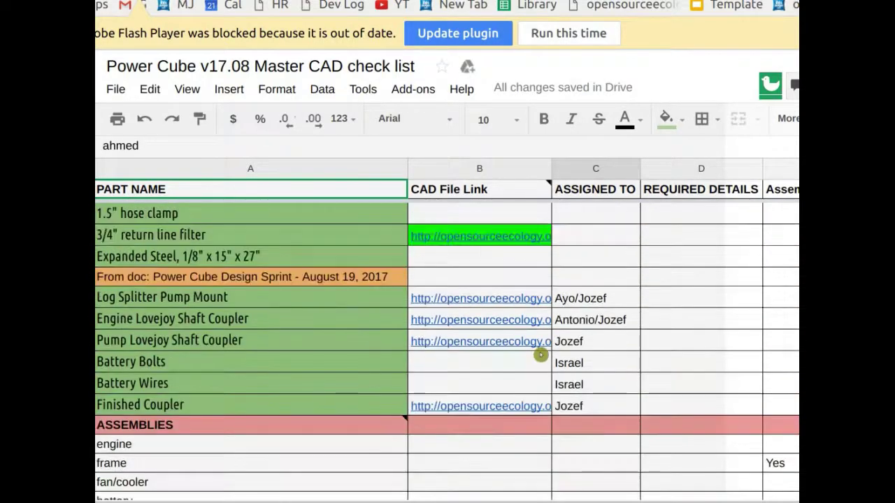
scroll(541, 355, "up", 2)
scroll(541, 355, "down", 4)
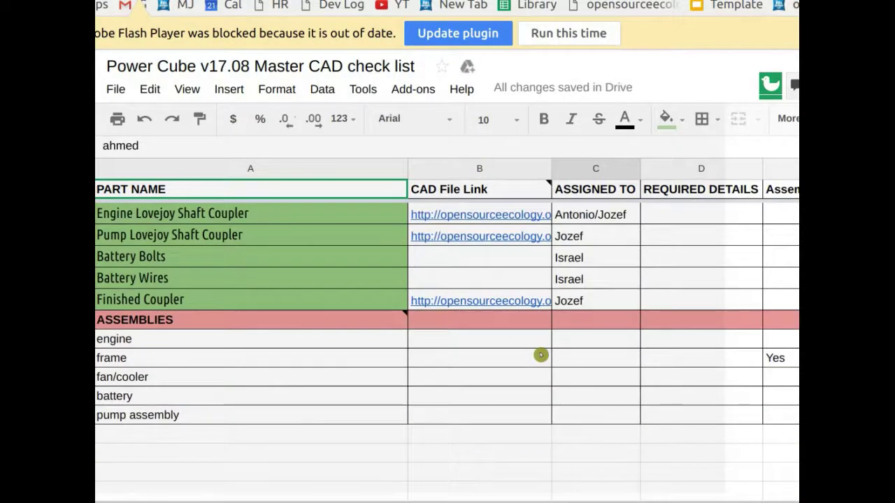
scroll(541, 355, "up", 8)
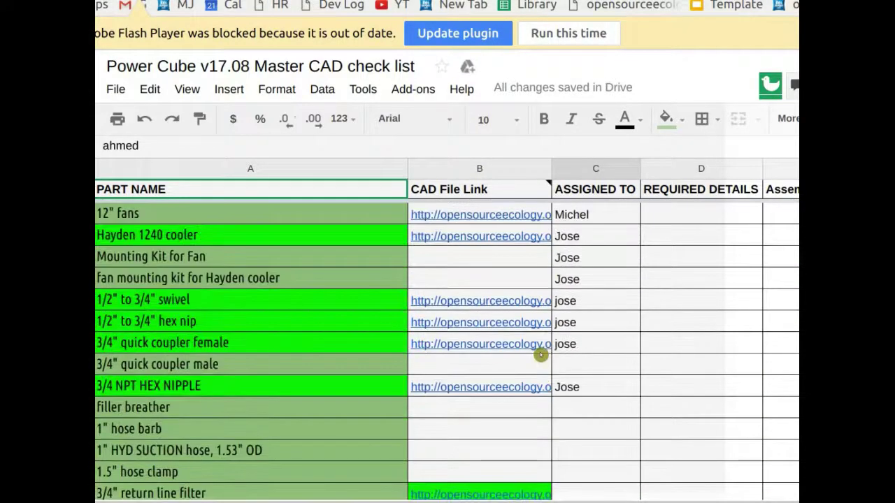
scroll(541, 355, "up", 4)
Assign the engine row under ASSEMBLIES to the DuroMax engine part's assignee by entering that person's first name.
left_click(592, 259)
left_click(308, 258)
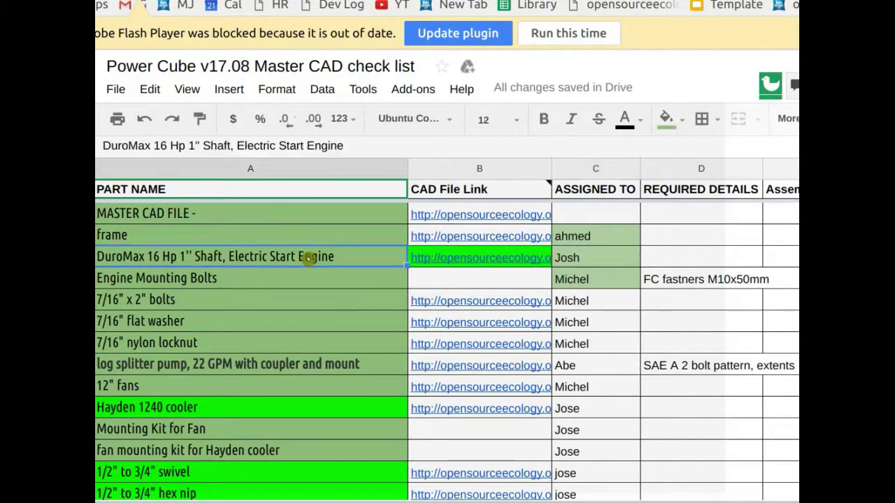
left_click(586, 258)
scroll(615, 344, "down", 1)
scroll(615, 344, "down", 8)
left_click(569, 339)
type("Josh")
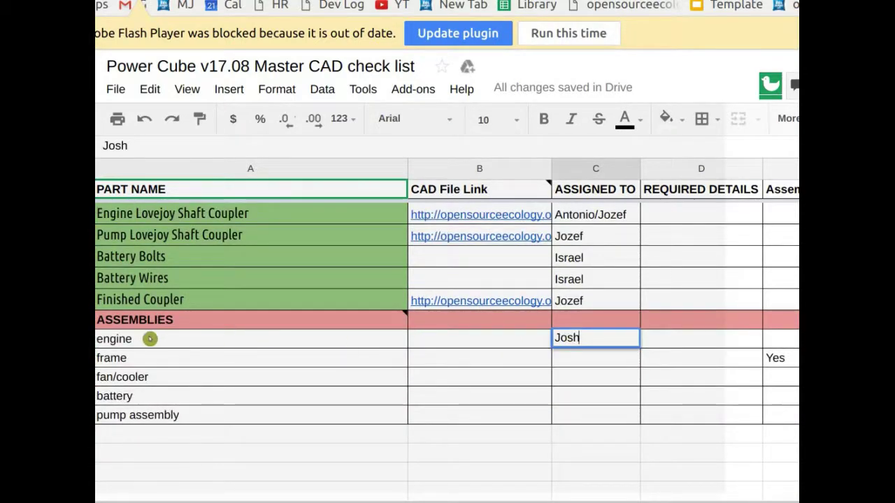
Extend the engine assembly's part name to "engine - bolts, wire".
double_click(149, 336)
type("- bolt")
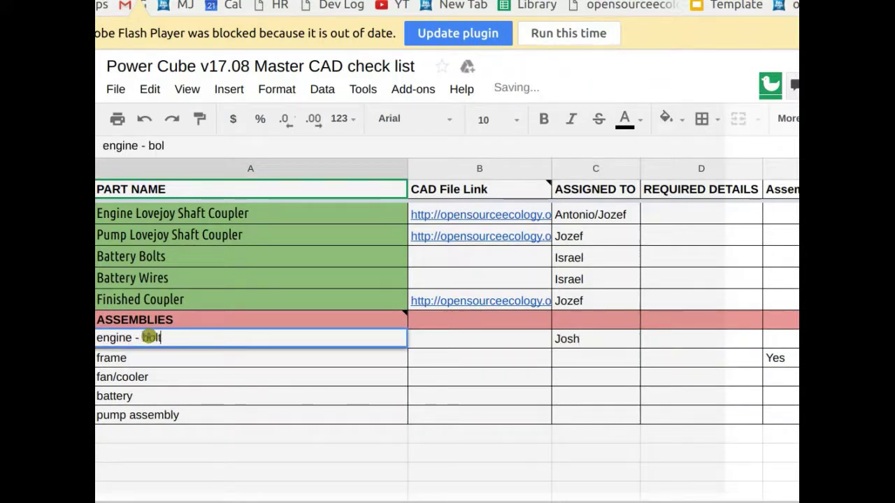
type("s, wire")
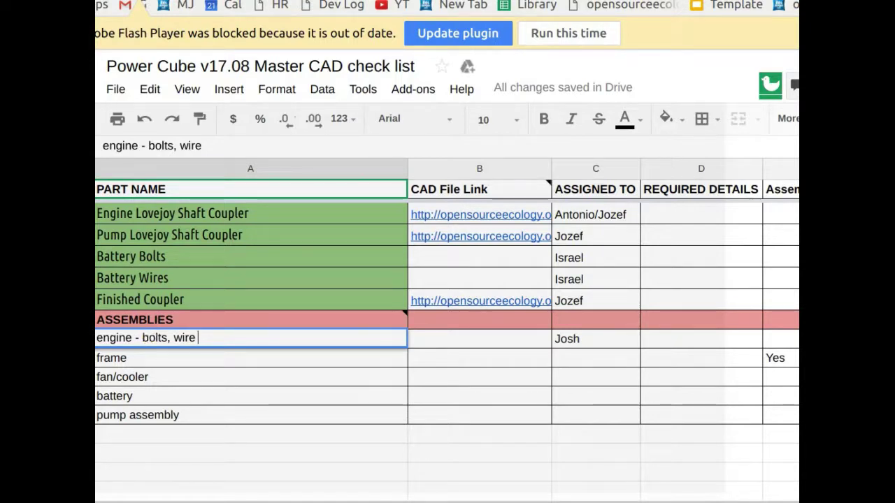
left_click(152, 361)
Enter the frame part assignee's first name in the ASSIGNED TO cell of the frame row under ASSEMBLIES.
left_click(579, 362)
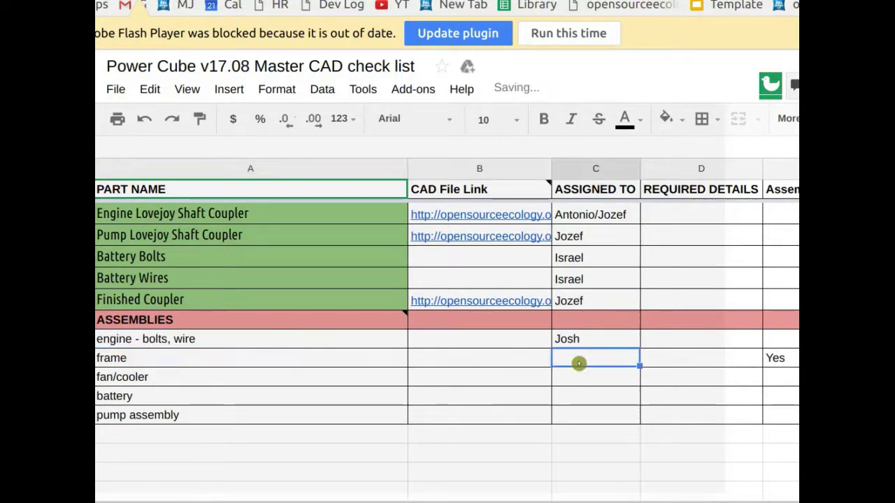
type("Ad")
type("me")
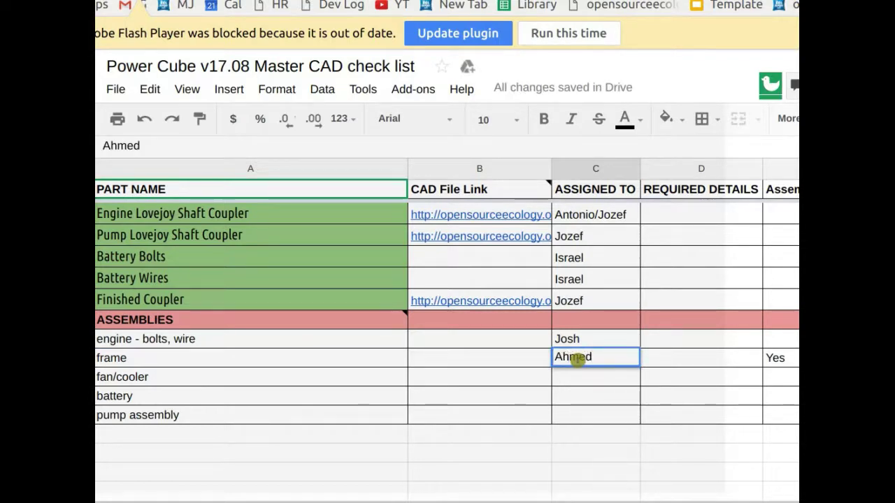
type("d")
left_click(200, 357)
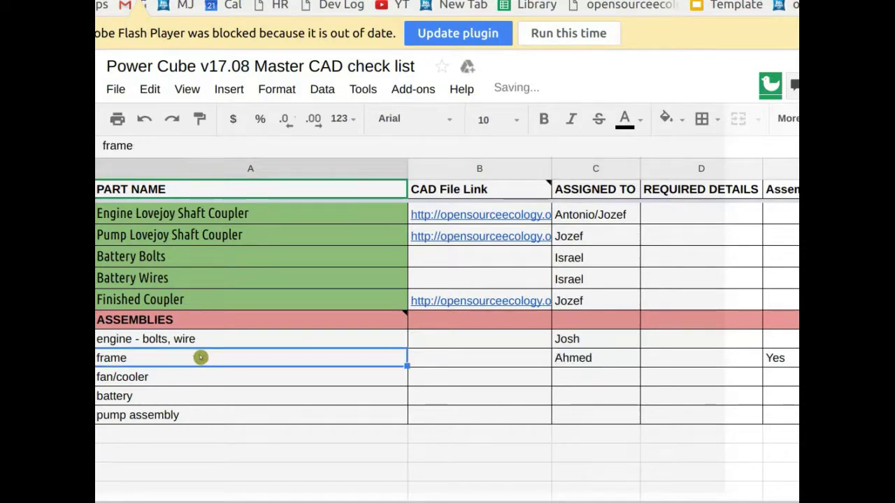
Fill the ASSIGNED TO cells of the engine and frame assembly rows with light green.
left_click(598, 341)
left_click(597, 357, "shift")
left_click(666, 118)
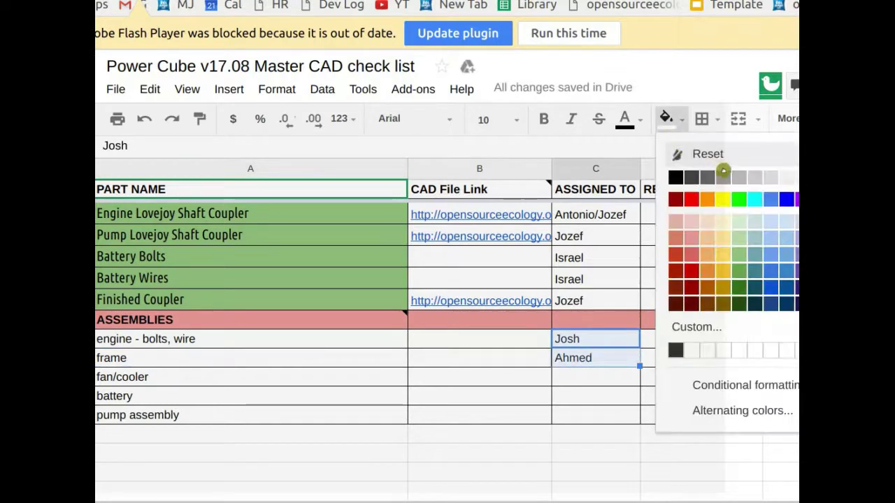
left_click(740, 223)
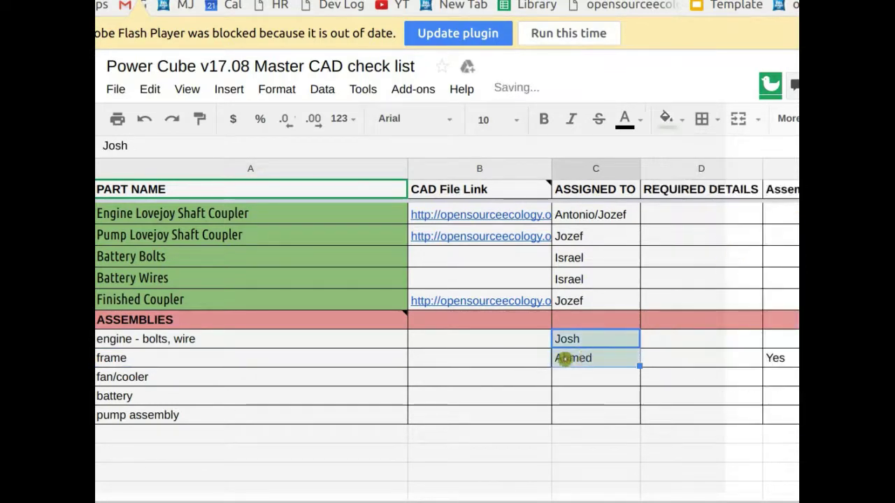
left_click(380, 381)
Look over the parts list from the frame assembly row up to the 12" fans and Hayden 1240 cooler rows.
left_click(326, 360)
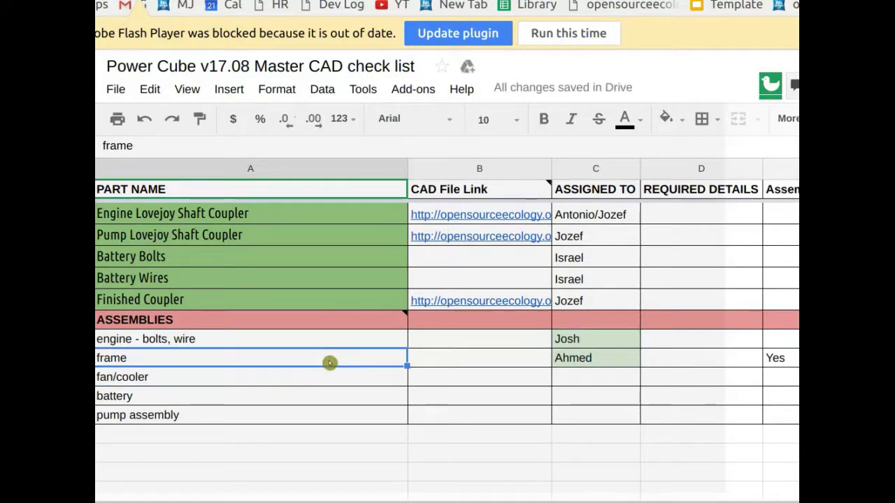
double_click(328, 361)
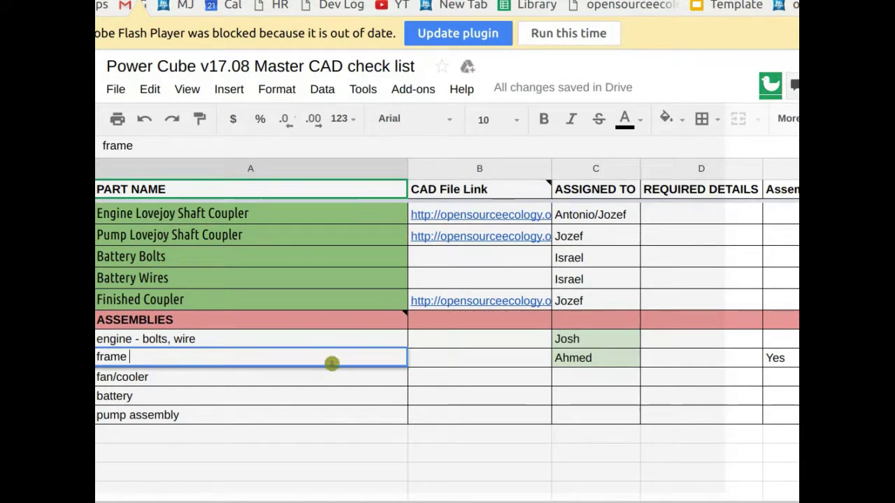
scroll(291, 356, "up", 1)
scroll(226, 299, "up", 1)
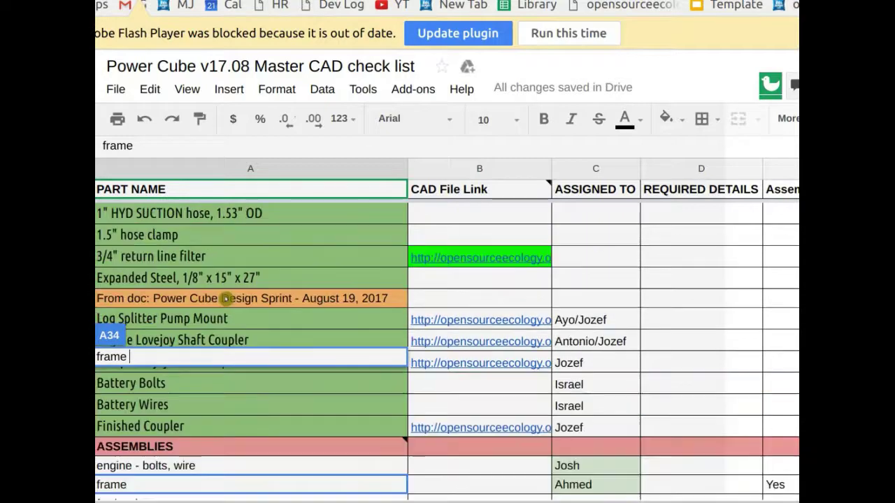
scroll(225, 298, "up", 1)
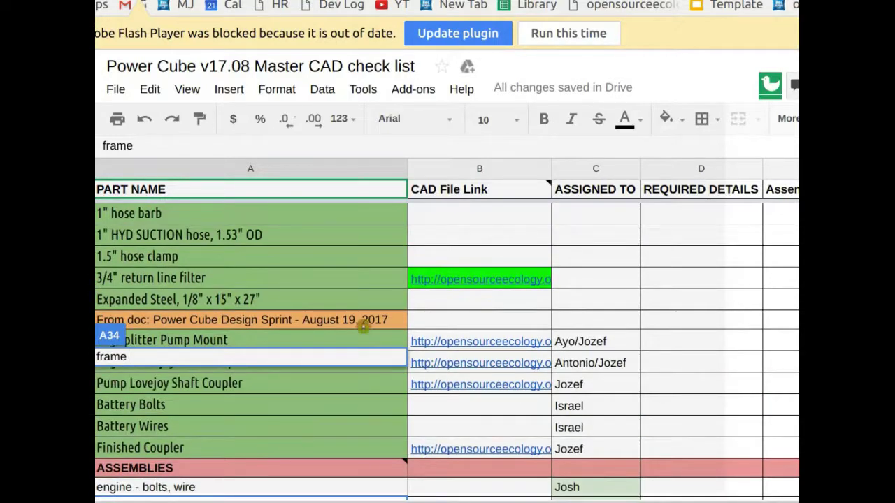
left_click(517, 323)
scroll(399, 349, "down", 1)
scroll(248, 348, "up", 5)
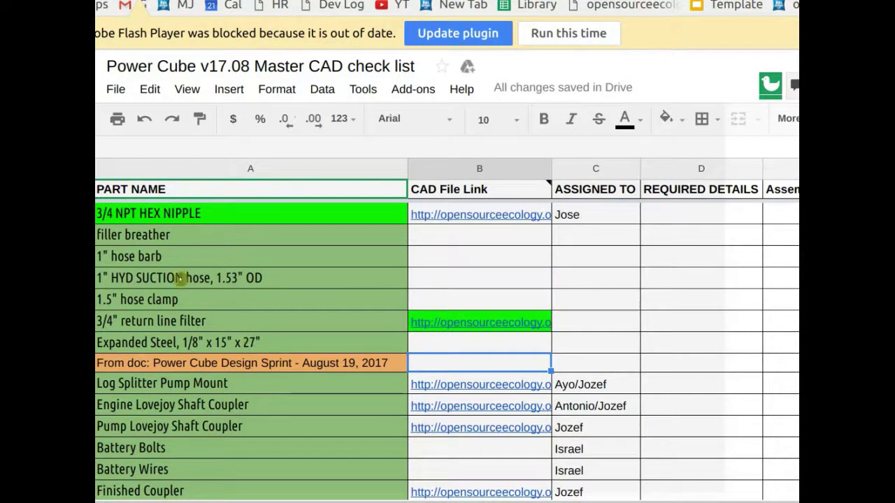
scroll(174, 269, "up", 5)
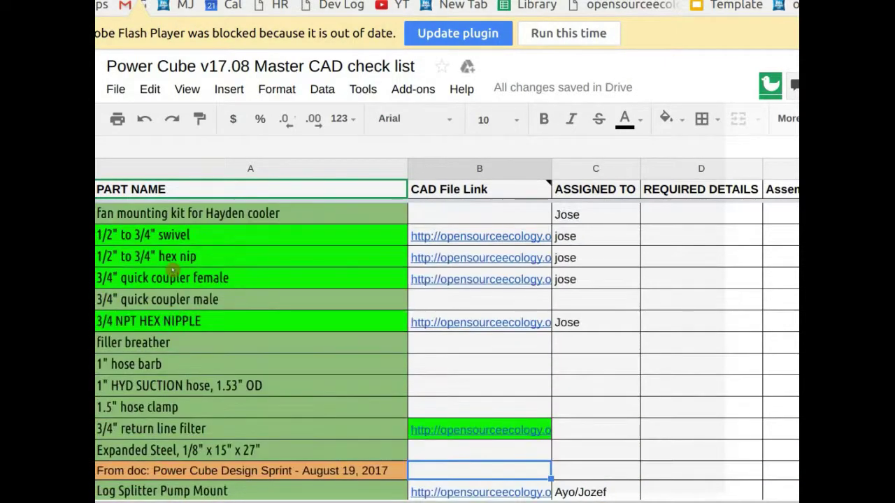
scroll(590, 232, "up", 3)
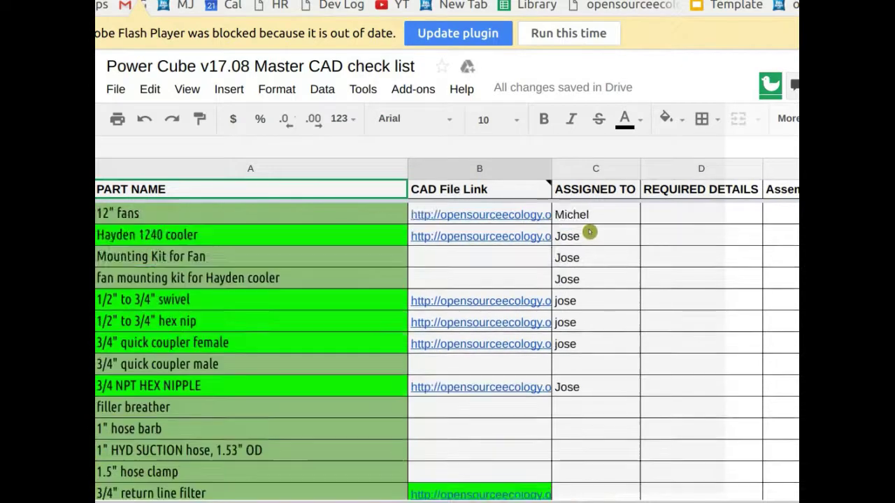
Examine the assignee, CAD file link and part name cells of the Hayden cooler fan mounting kit, and check the Jitsi meeting.
left_click(589, 286)
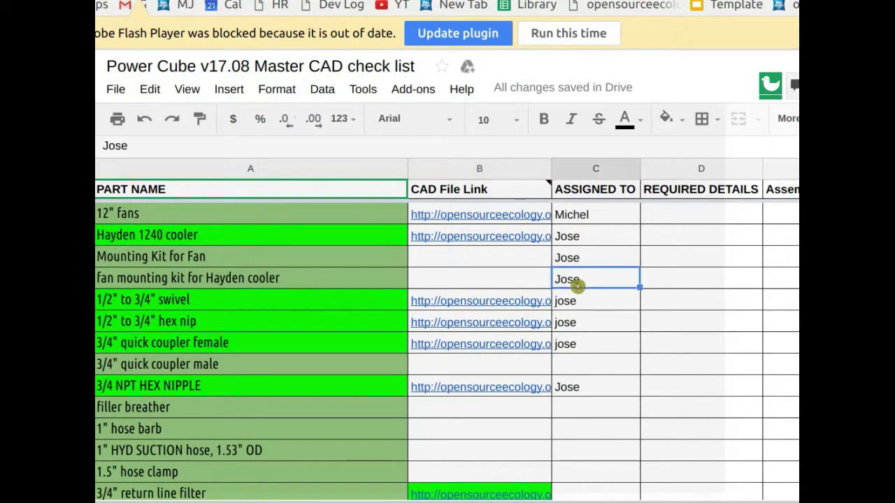
left_click(424, 285)
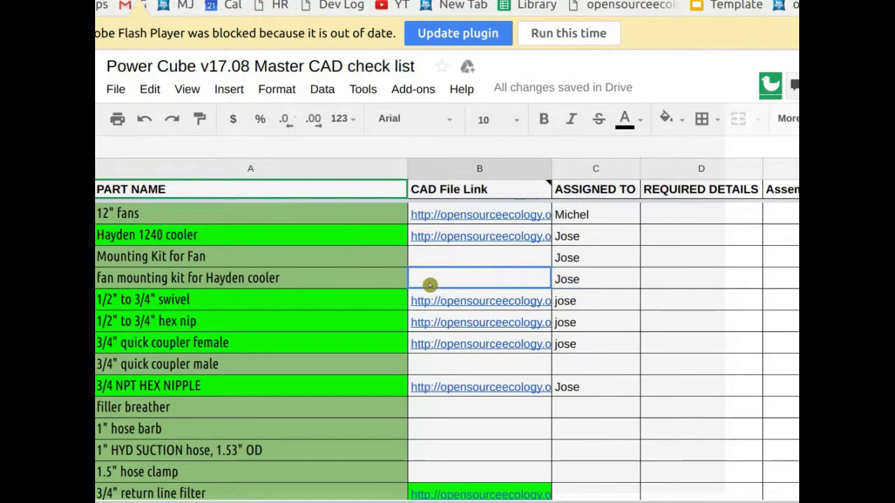
left_click(590, 286)
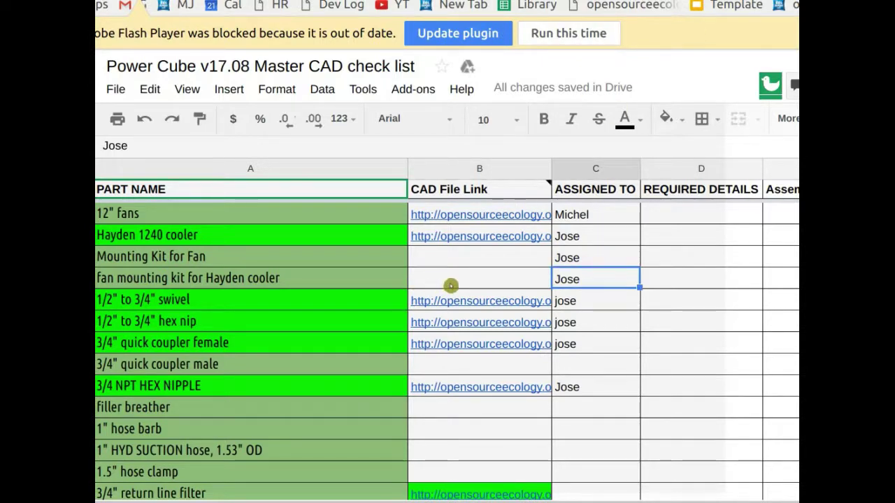
double_click(213, 279)
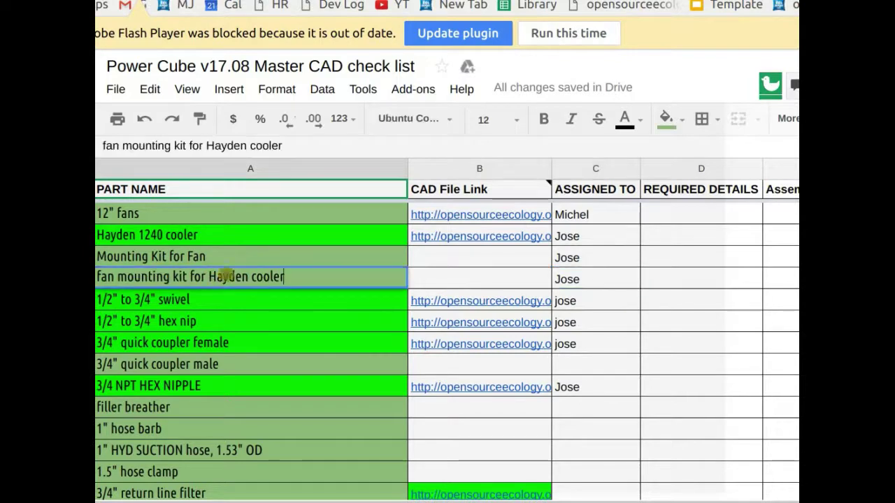
left_click(464, 281)
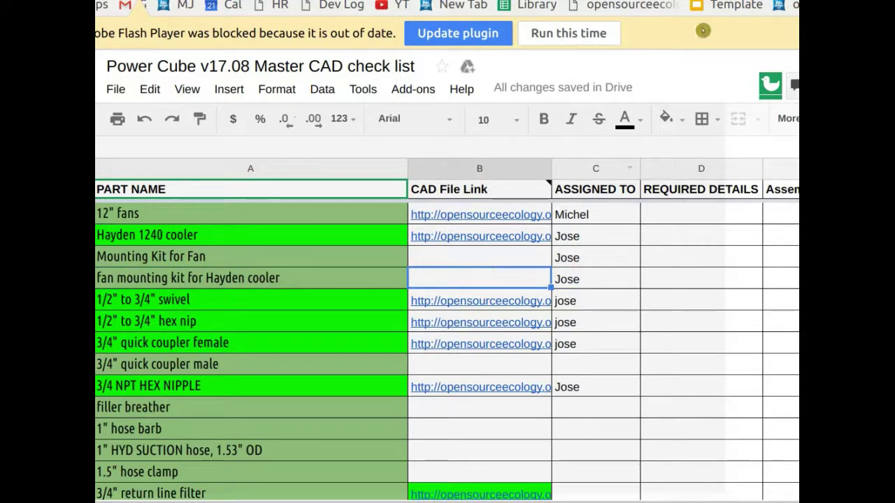
key("ctrl+Tab")
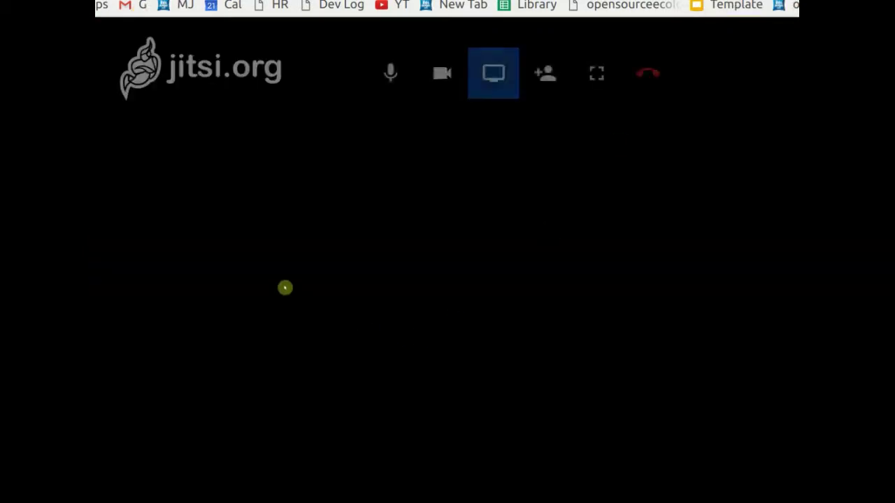
left_click(105, 157)
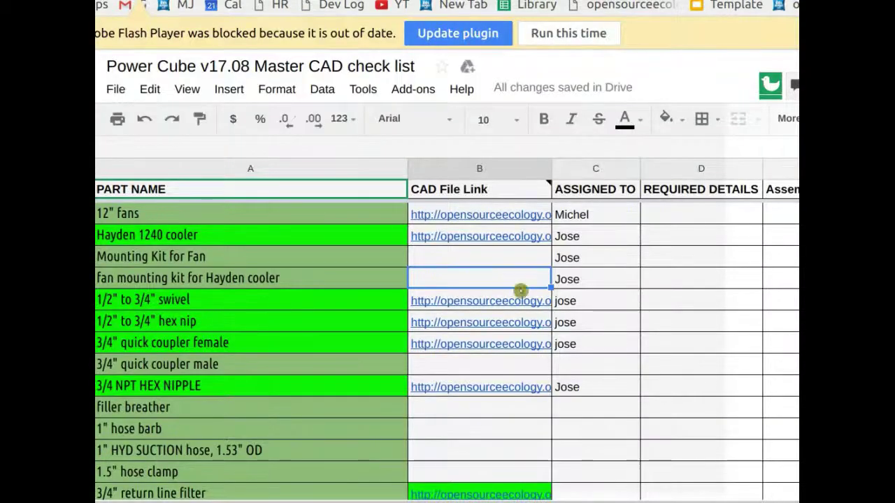
Fill the ASSIGNED TO cell of the fan mounting kit for Hayden cooler row with light green.
left_click(581, 285)
left_click(631, 119)
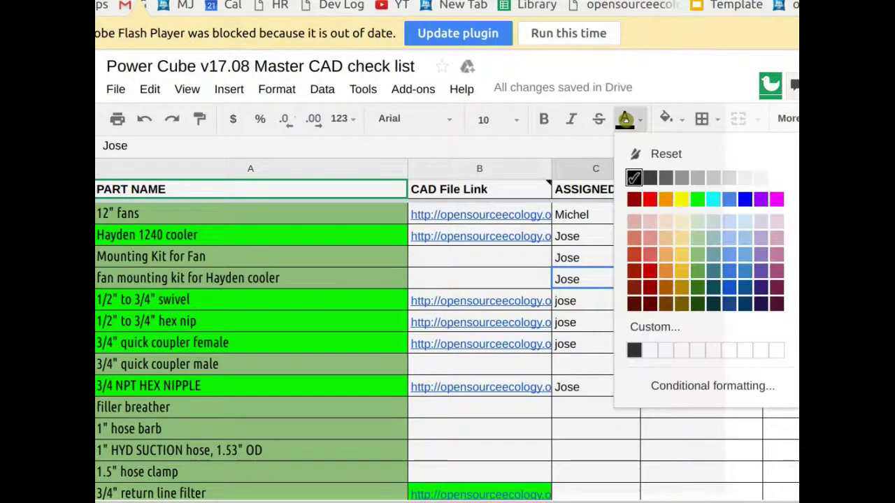
left_click(671, 118)
left_click(748, 236)
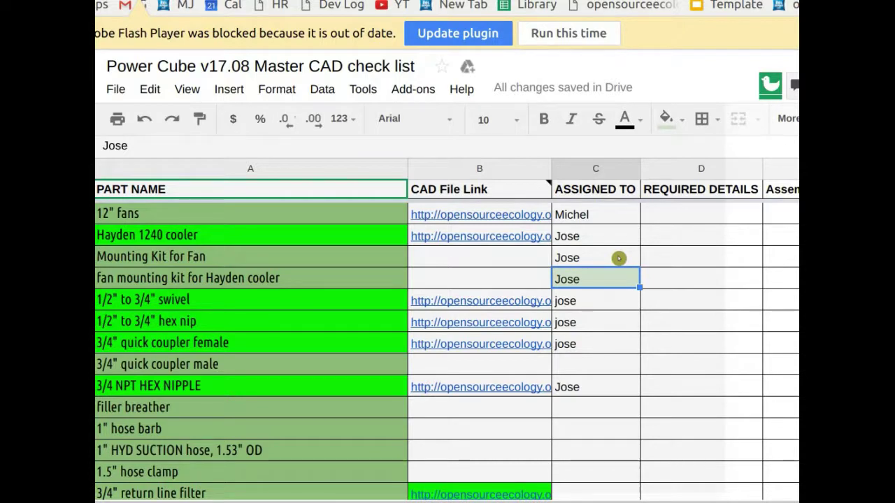
left_click(510, 282)
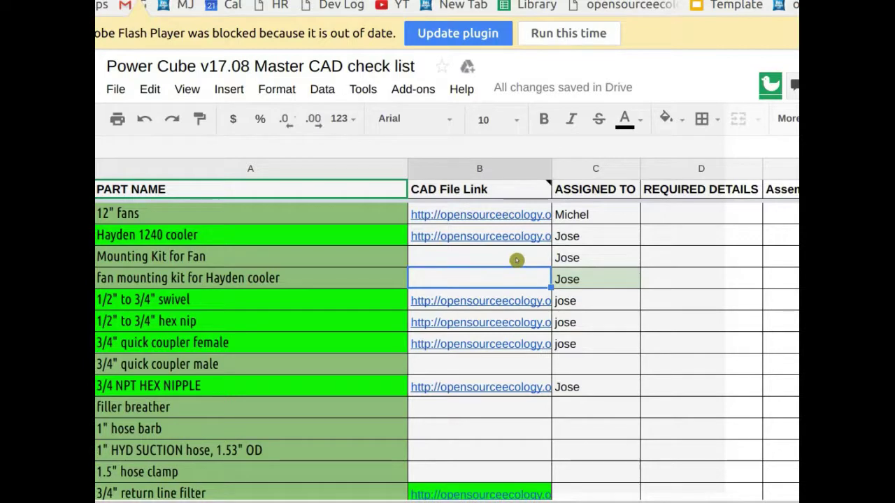
Fill the ASSIGNED TO cells of the Mounting Kit for Fan and Hayden 1240 cooler rows with light green.
left_click(589, 260)
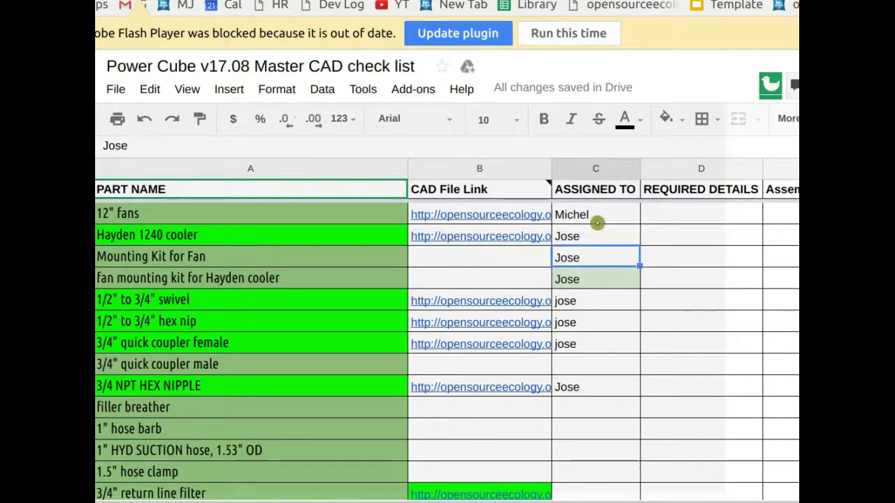
left_click(667, 119)
left_click(737, 225)
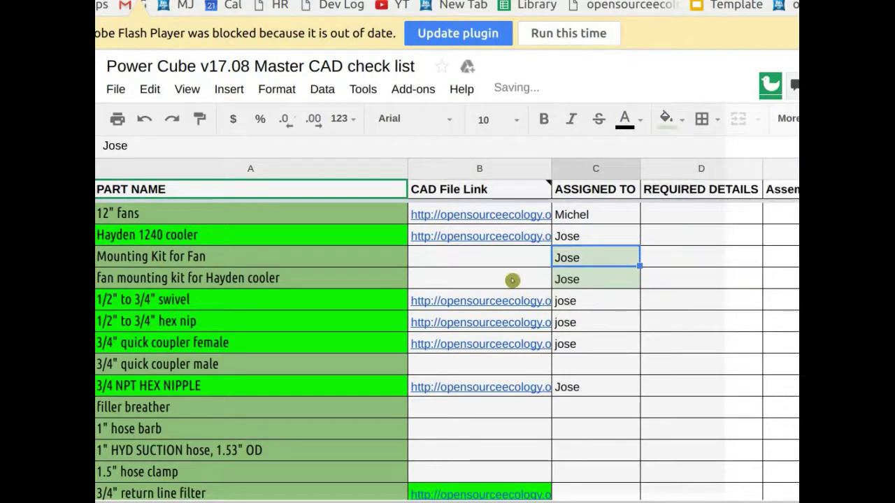
scroll(513, 270, "up", 1)
left_click(573, 257)
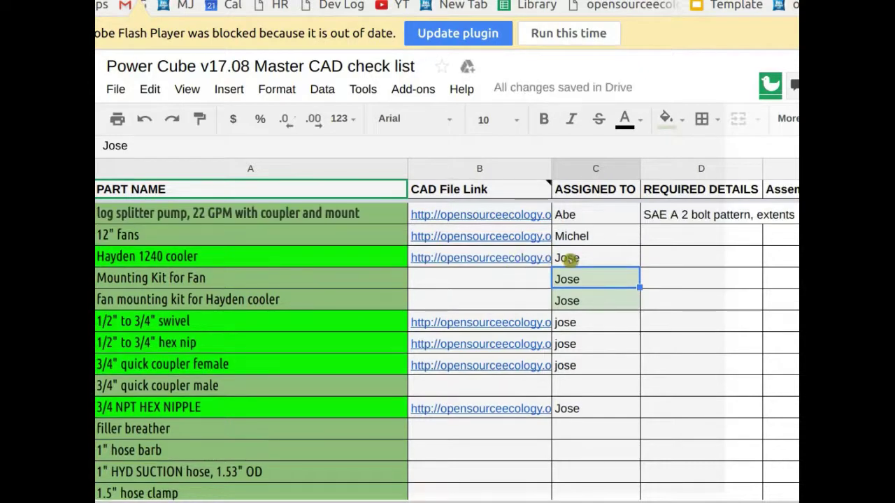
left_click(667, 118)
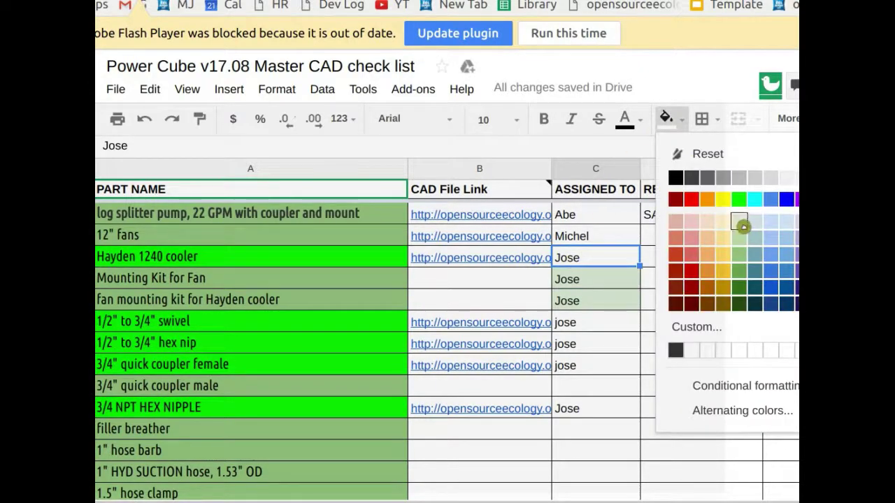
left_click(739, 224)
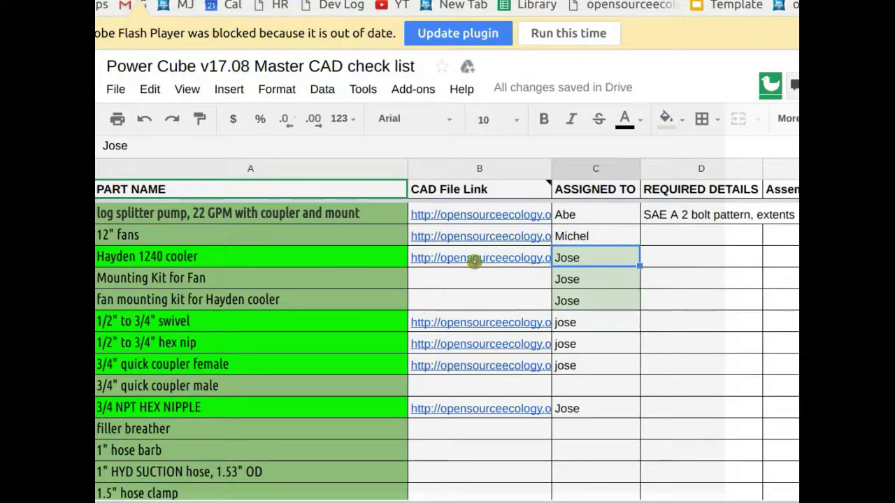
Open the Hayden 1240 cooler's CAD file link and get PC_1240_cooler.FCStd from its wiki page.
mouse_move(469, 260)
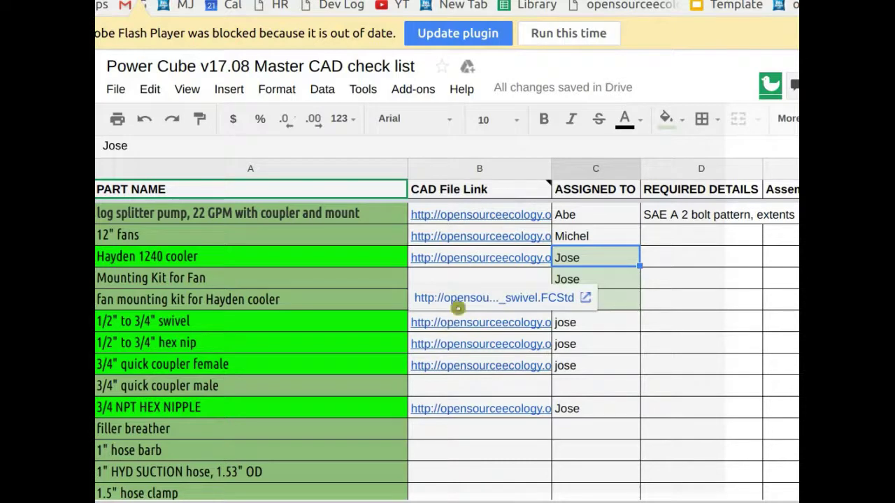
left_click(743, 342)
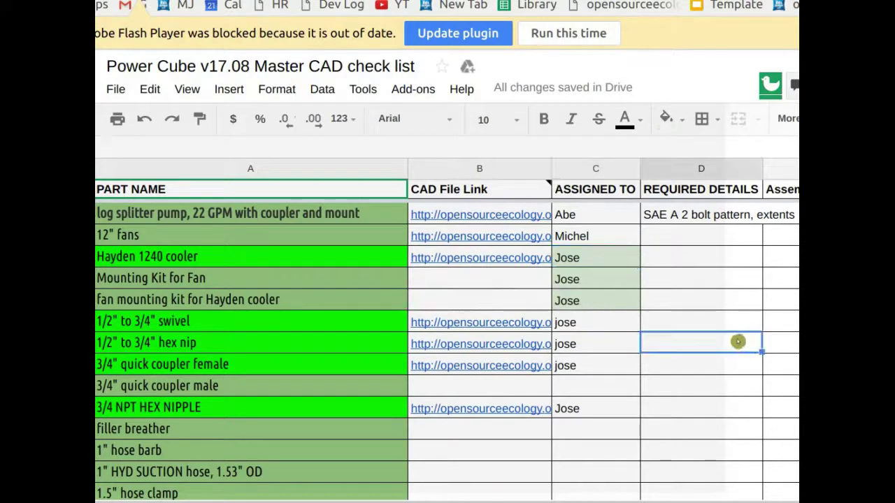
left_click(485, 260)
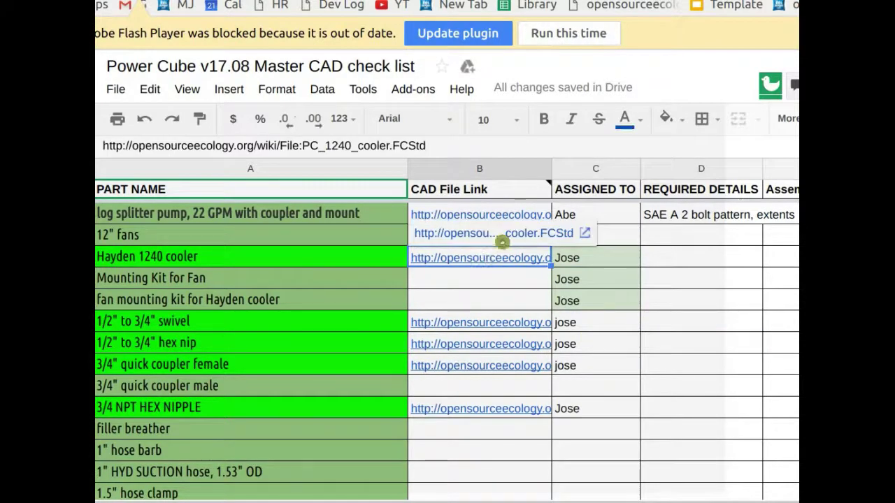
left_click(503, 236)
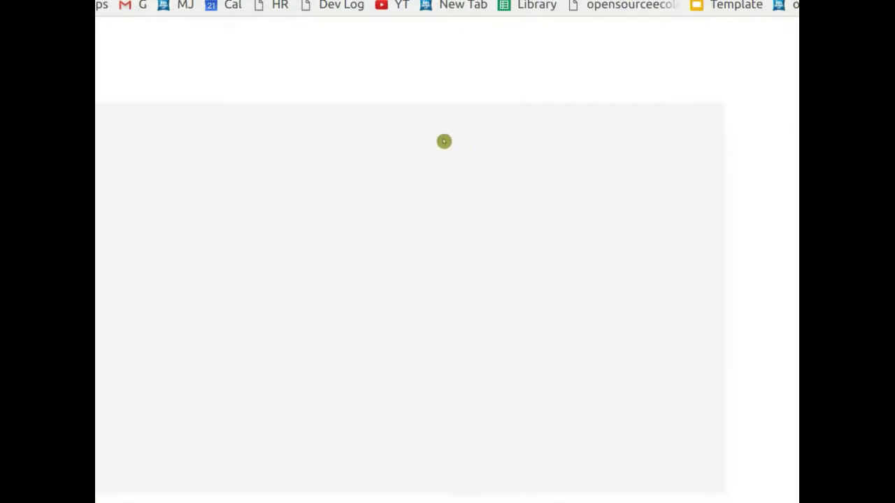
left_click(271, 169)
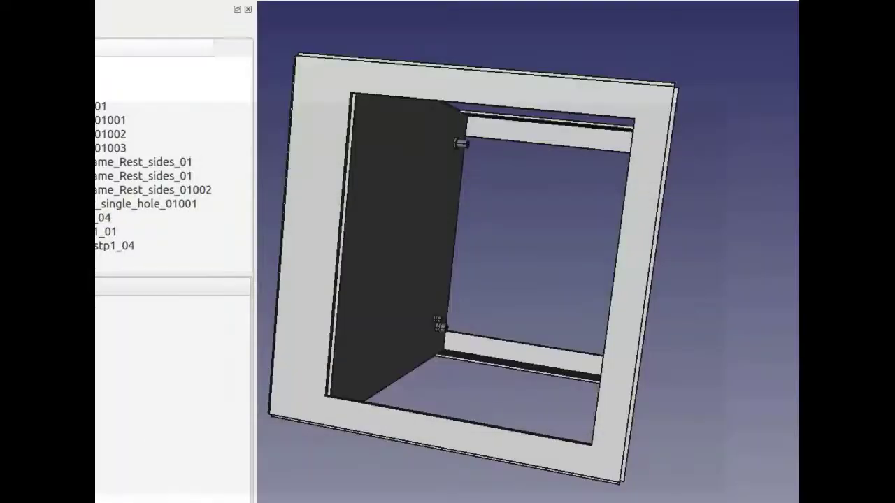
Examine the Hayden 1240 cooler model in FreeCAD, including its flat core and the end tubes.
left_click_drag(513, 300, 840, 0)
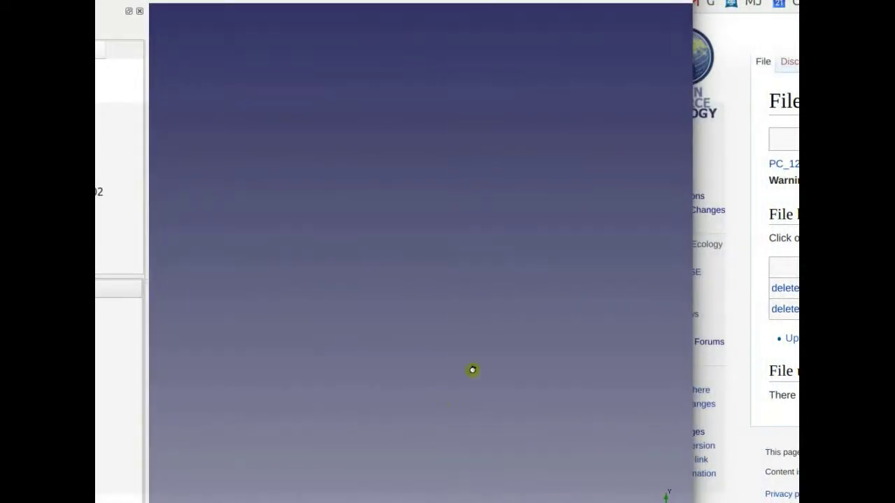
middle_click_drag(339, 315, 462, 335)
scroll(399, 291, "down", 5)
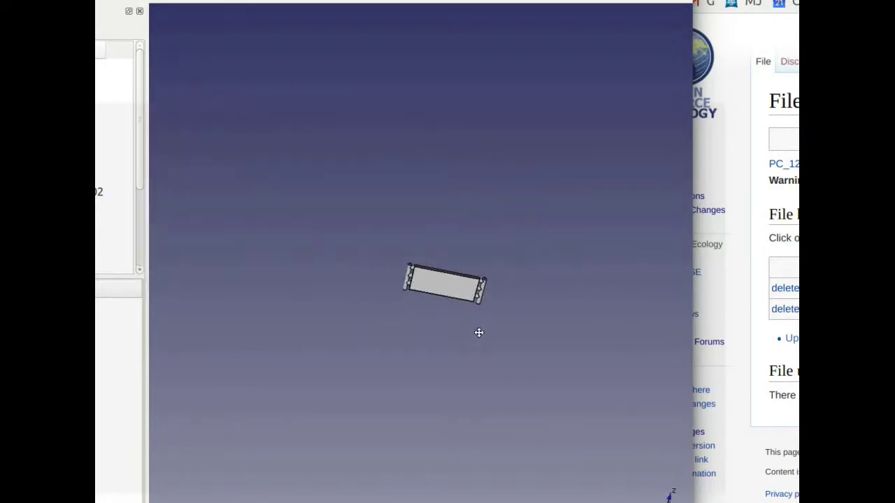
scroll(469, 346, "up", 5)
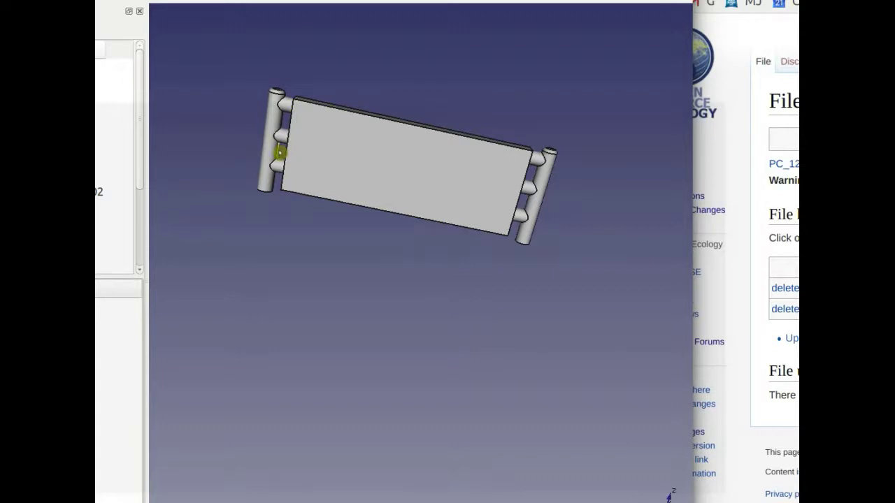
scroll(485, 206, "up", 3)
middle_click_drag(485, 205, 519, 394)
scroll(605, 451, "up", 2)
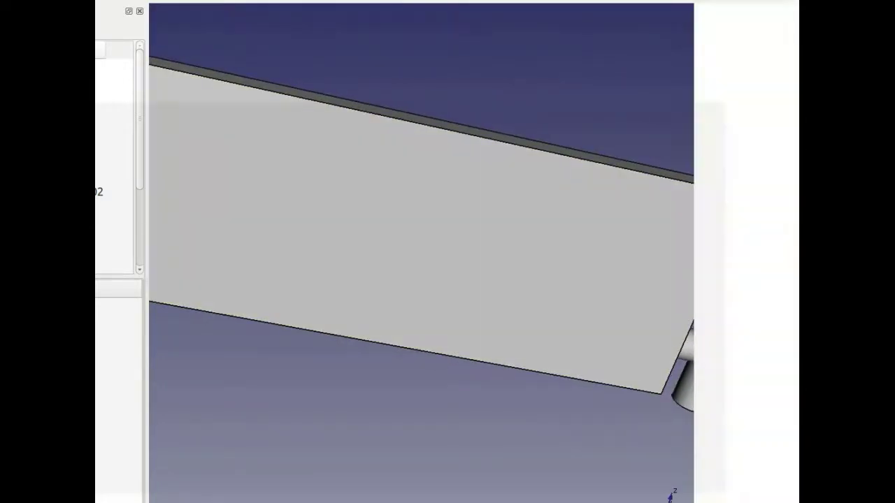
middle_click_drag(689, 157, 399, 183)
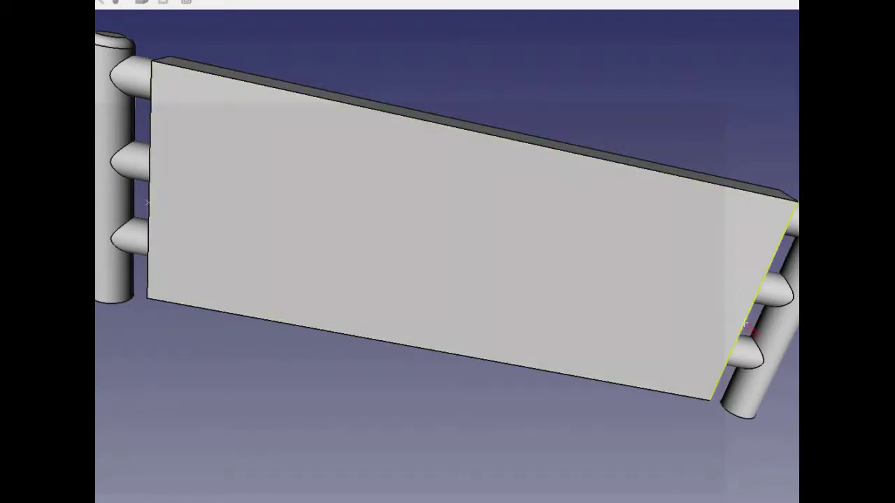
Measure the distance between the two short end edges of the cooler core and inspect the dimension from several angles.
left_click(745, 323)
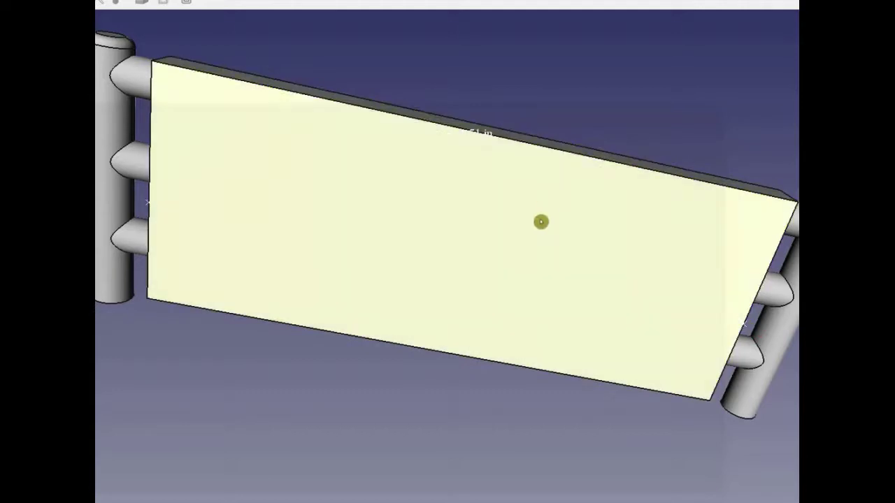
middle_click_drag(538, 222, 455, 315)
middle_click_drag(495, 220, 527, 214)
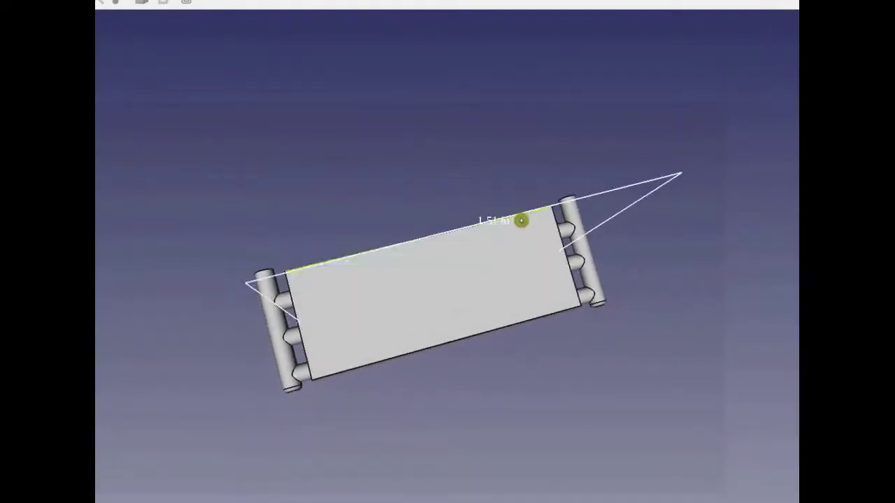
scroll(499, 225, "up", 5)
scroll(471, 237, "down", 5)
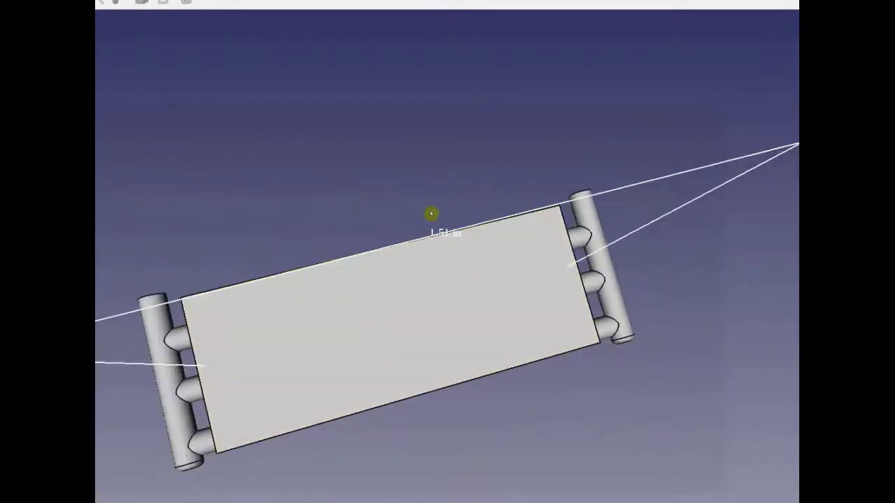
middle_click_drag(431, 214, 429, 174)
scroll(459, 94, "up", 5)
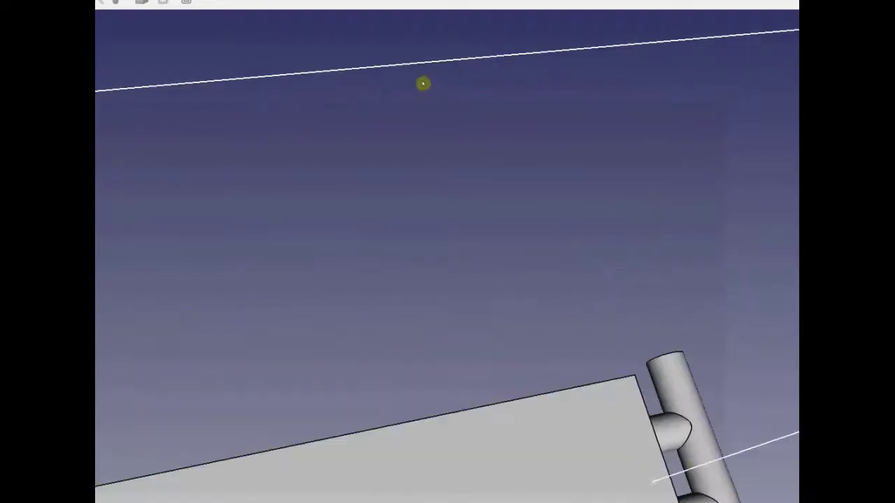
scroll(413, 104, "down", 6)
middle_click_drag(413, 110, 408, 251)
scroll(364, 312, "up", 3)
scroll(473, 265, "up", 2)
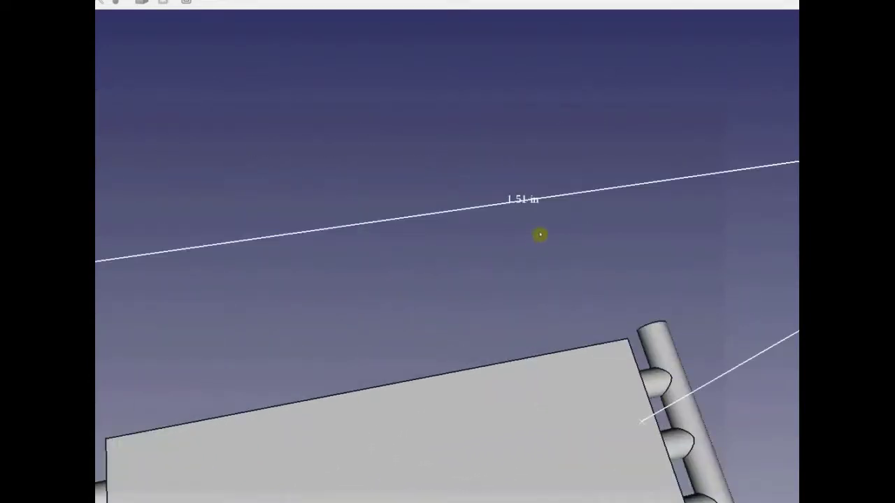
scroll(539, 232, "up", 3)
scroll(545, 227, "down", 4)
middle_click_drag(545, 238, 551, 187)
Measure the distance between two points on the broad face of the cooler core.
key("alt+Tab")
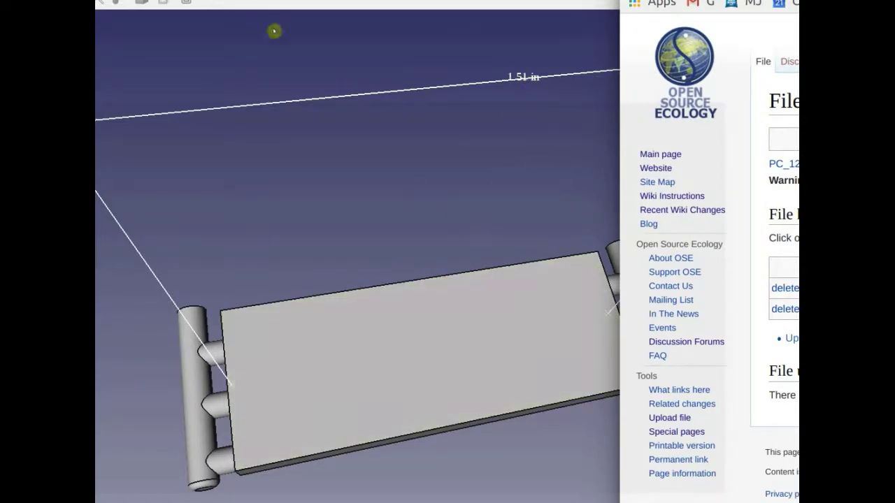
key("alt+Tab")
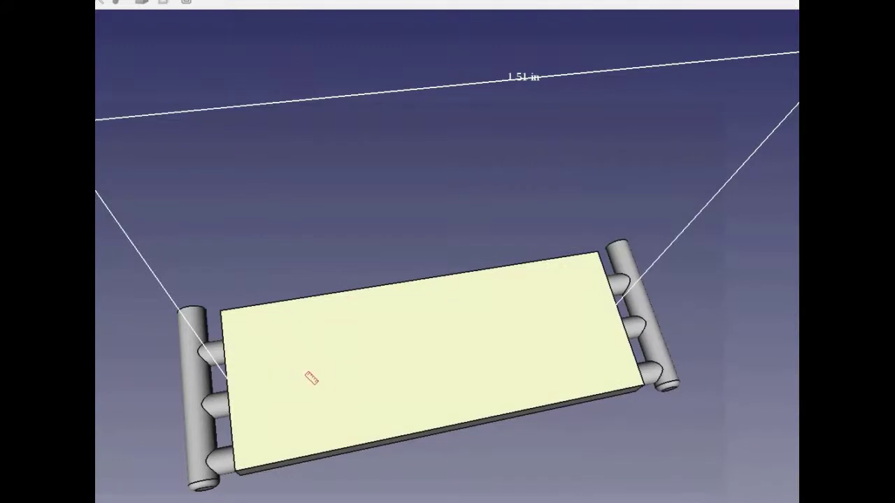
scroll(318, 354, "up", 2)
scroll(318, 354, "up", 5)
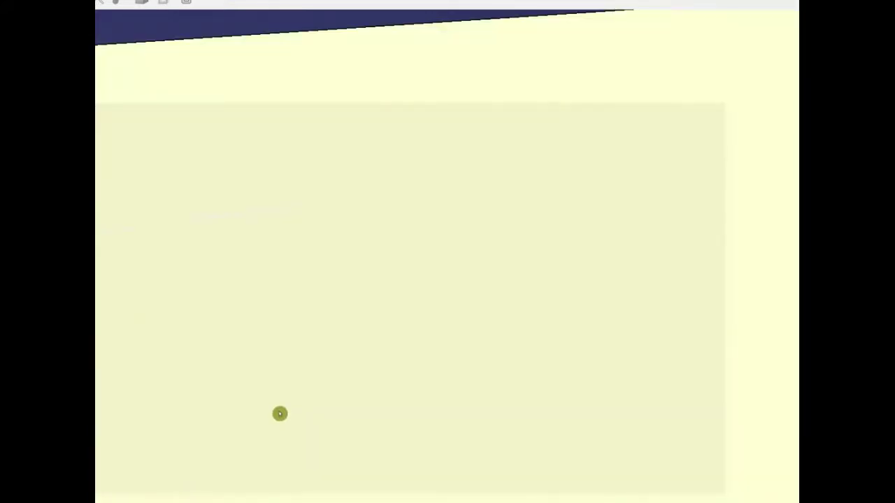
scroll(305, 285, "down", 6)
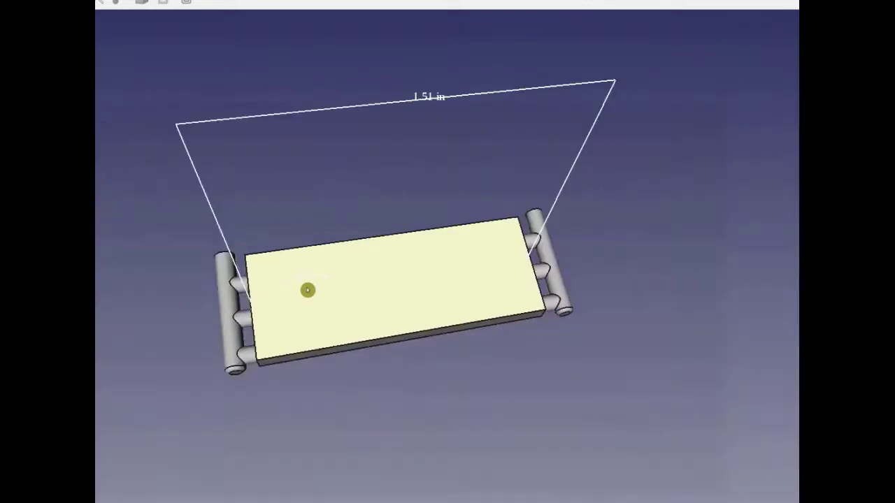
scroll(394, 378, "up", 1)
middle_click_drag(396, 367, 530, 400)
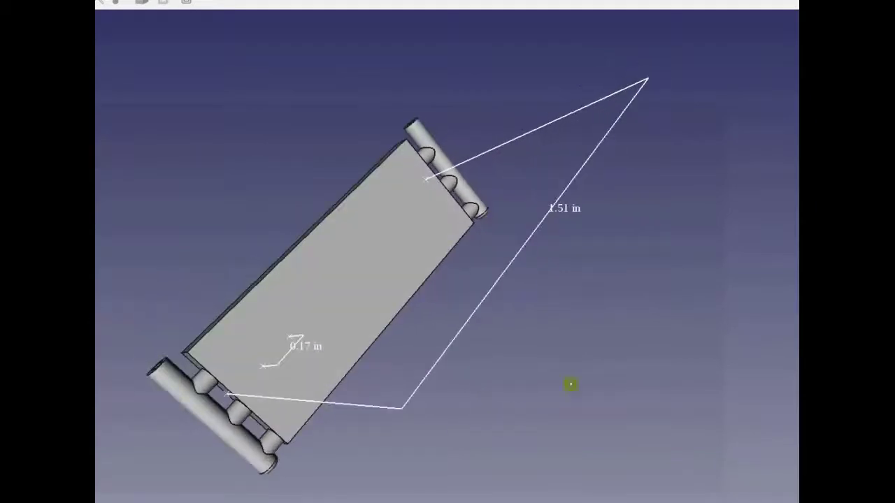
Return to the Power Cube check list in the browser and check the assignee and CAD file link of the 12" fans.
key("alt+Tab")
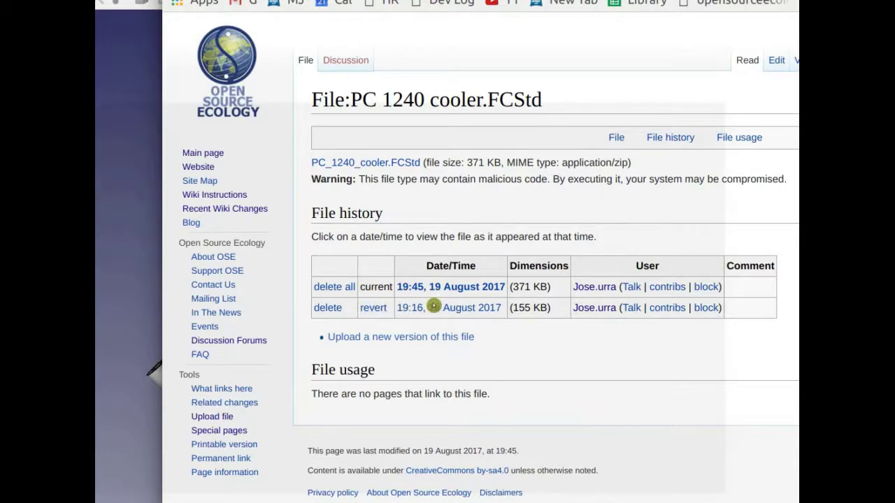
mouse_move(339, 1)
left_mouse_down()
mouse_move(797, 41)
mouse_move(797, 66)
mouse_move(655, 9)
mouse_move(358, 0)
mouse_move(433, 46)
mouse_move(348, 0)
left_mouse_up()
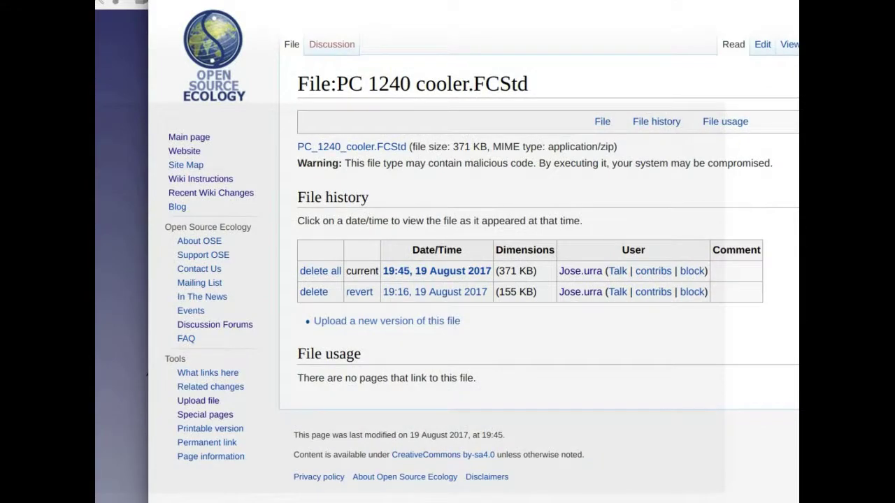
key("ctrl+Tab")
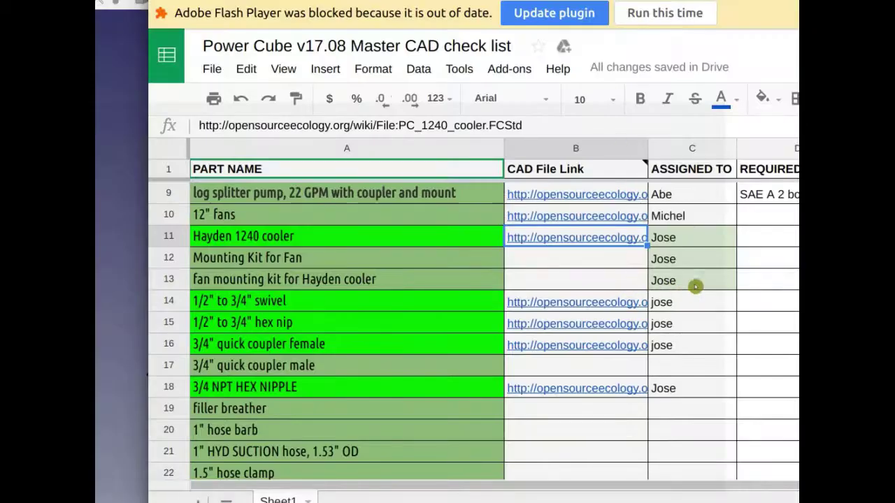
left_click(680, 216)
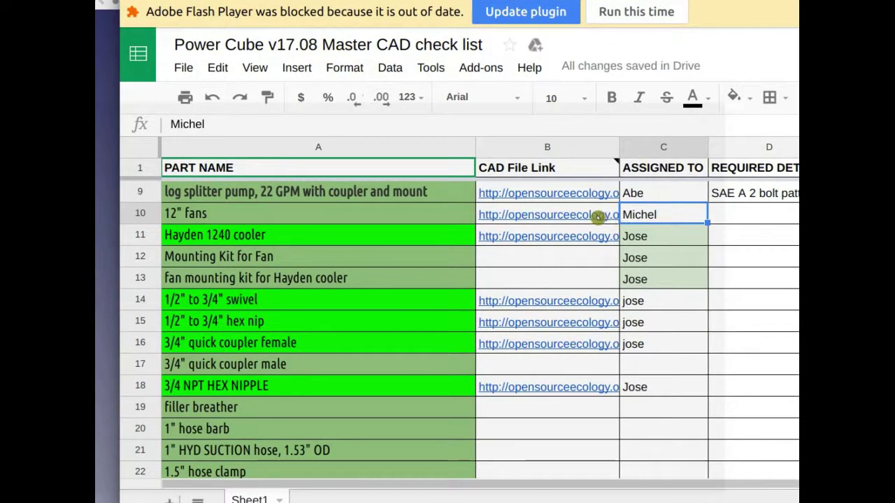
mouse_move(599, 217)
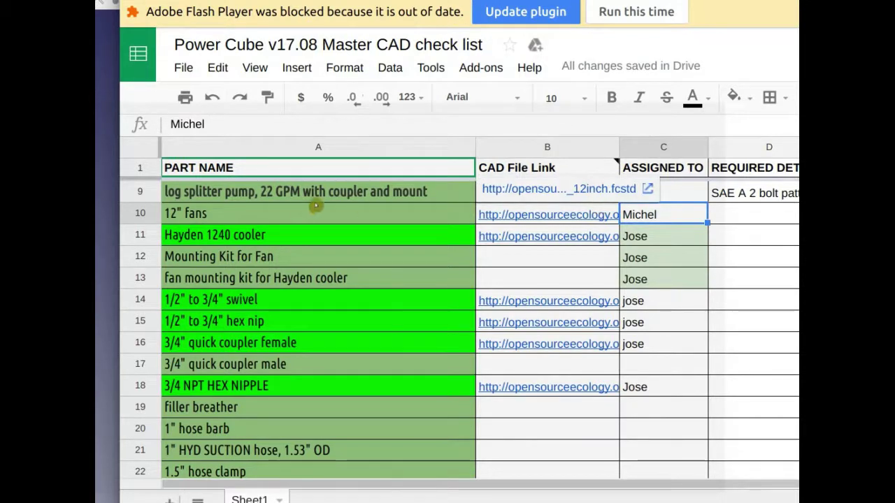
left_click(591, 214)
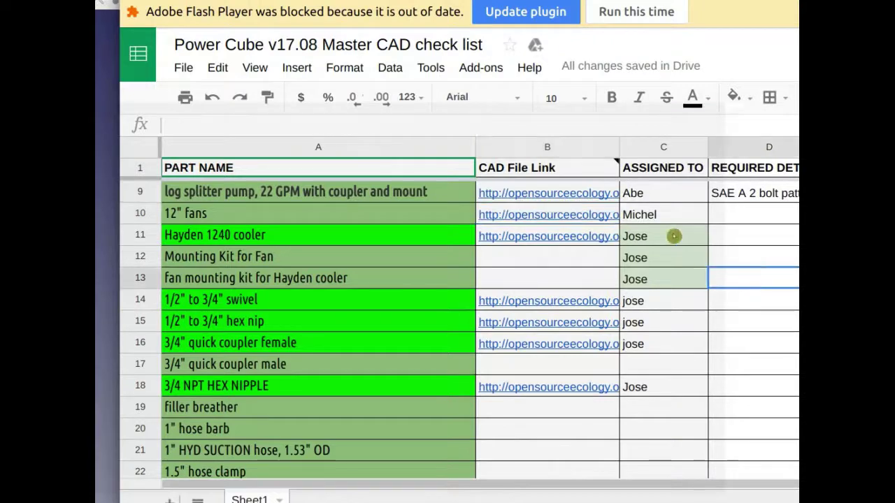
Fill the ASSIGNED TO cell of the 12" fans row with light green and check the row's CAD file link.
left_click(649, 214)
left_click(733, 102)
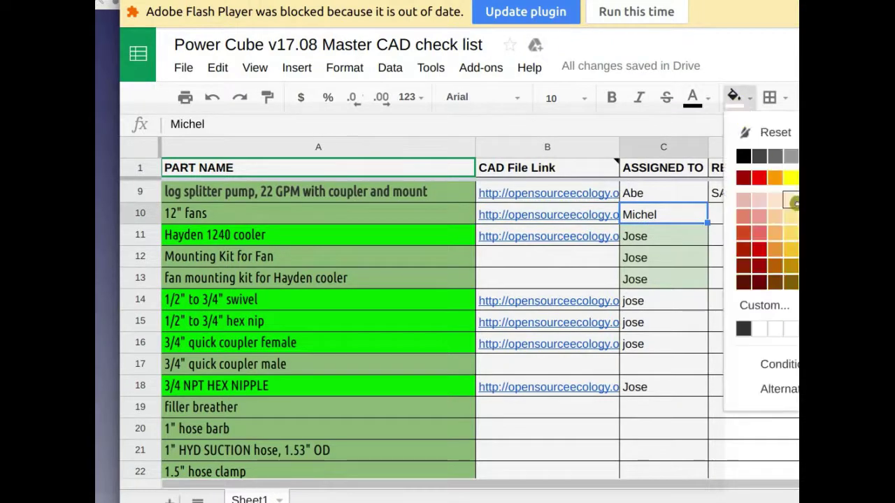
left_click(806, 200)
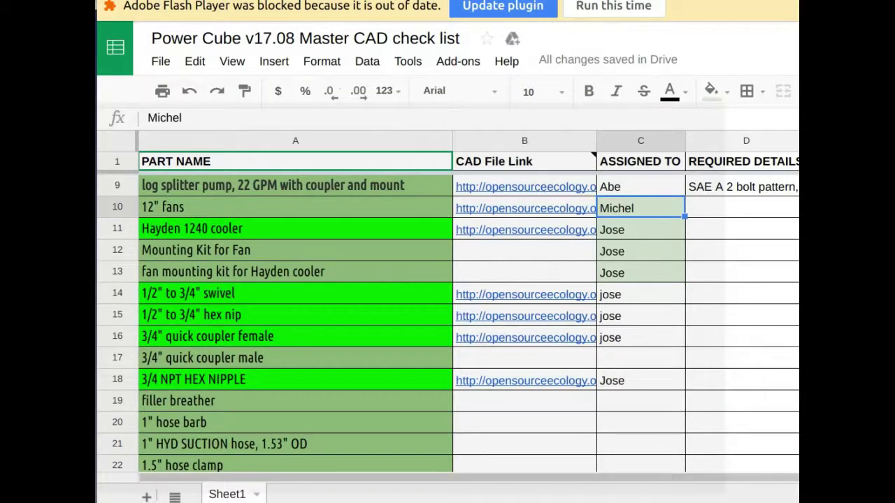
mouse_move(521, 213)
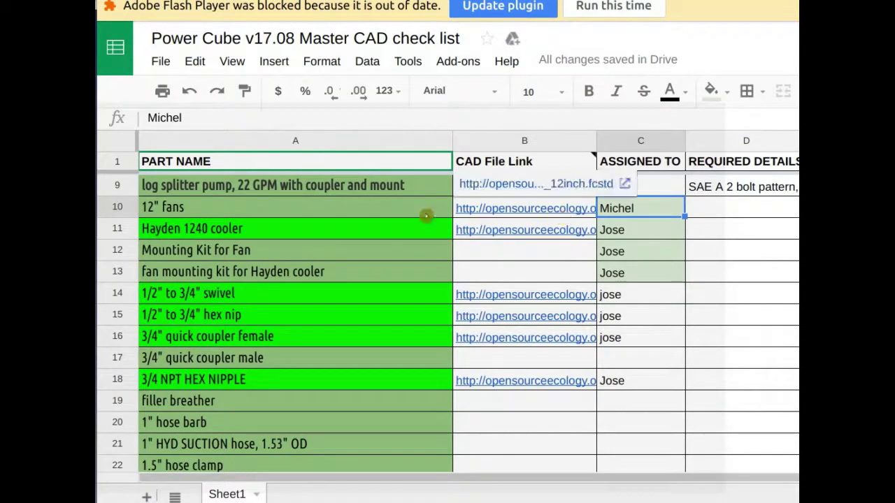
left_click(373, 207)
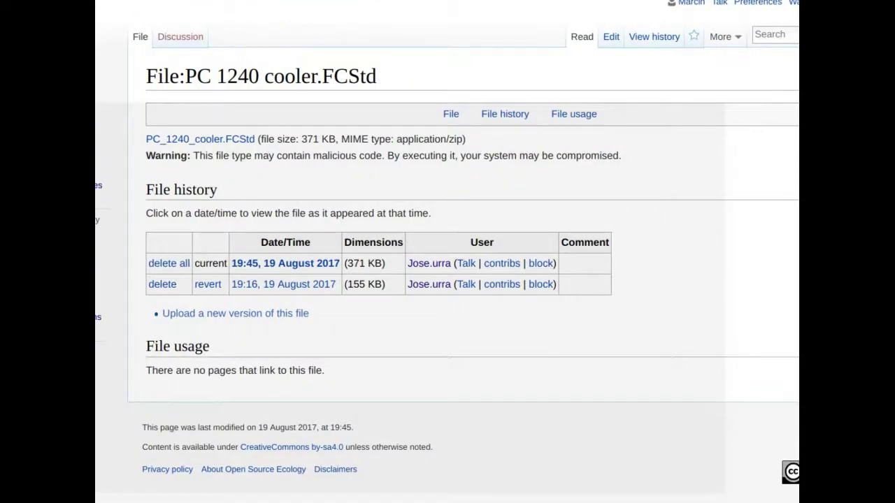
Leave the 1240 cooler's file page and open the Power Cube v17.08 wiki page.
key("ctrl+Tab")
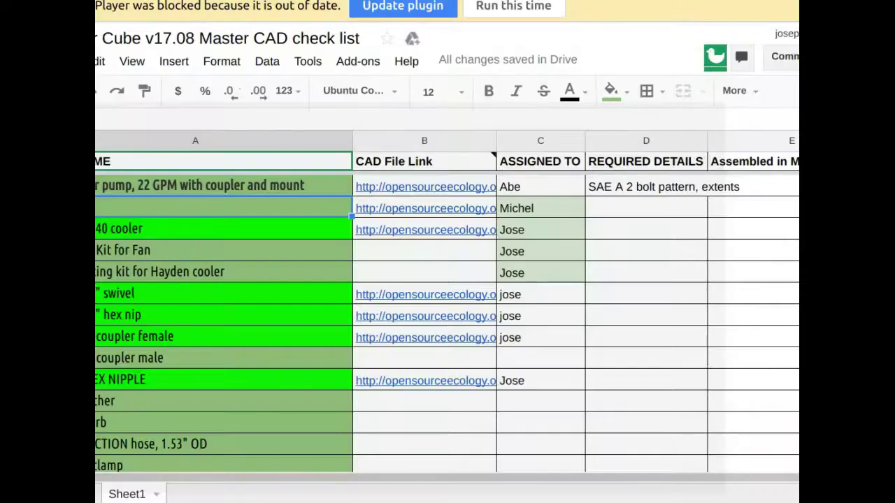
key("ctrl+shift+Tab")
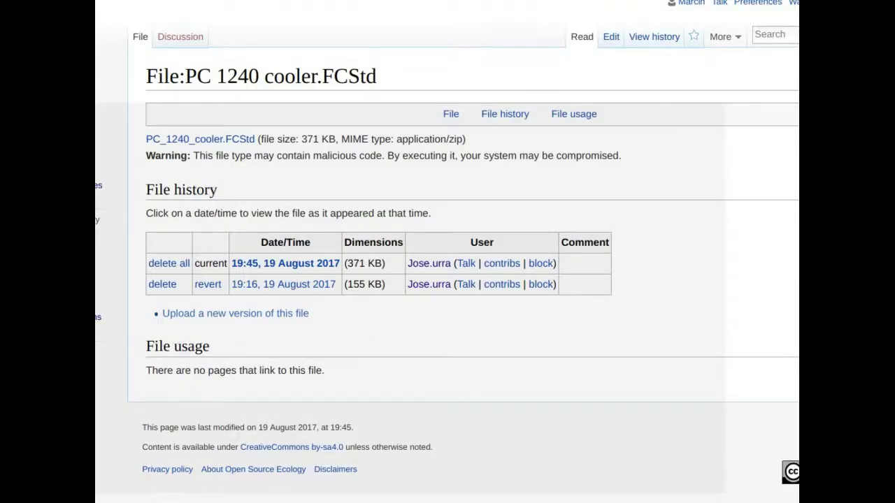
key("ctrl+l")
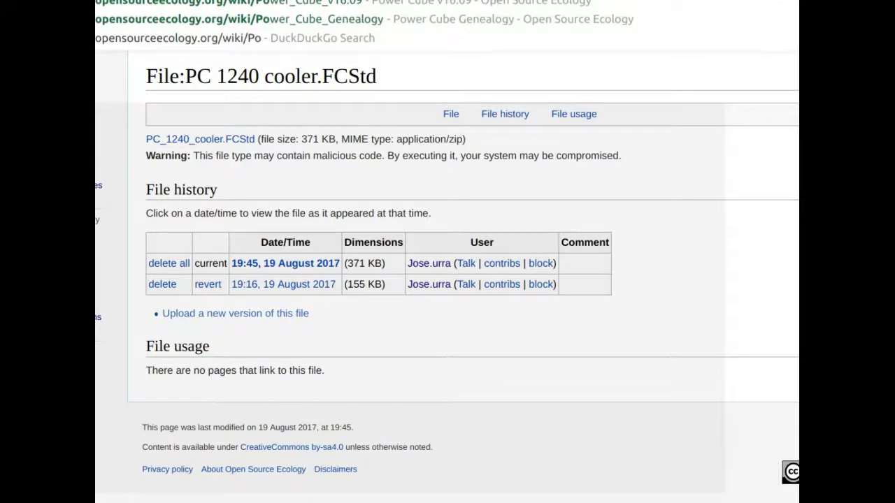
key("Escape")
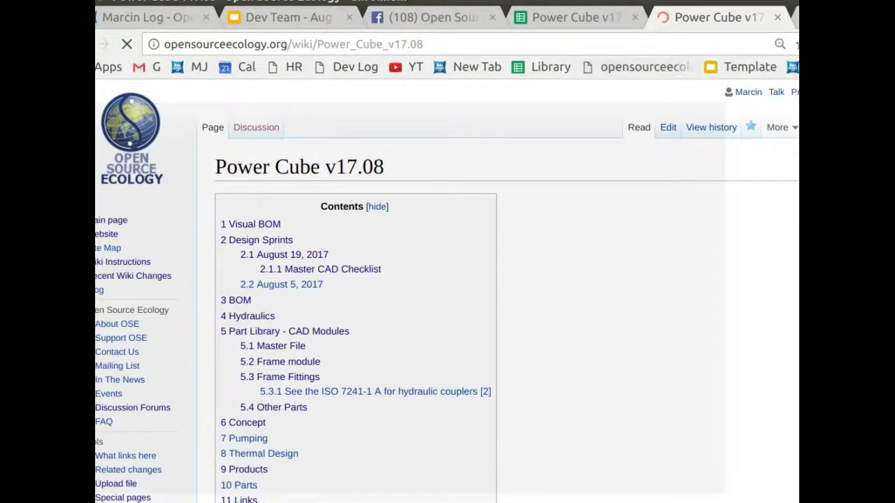
Find the Other Parts gallery on the Power Cube v17.08 page and open the PC 1708 fan.fcstd file page.
scroll(767, 219, "down", 3)
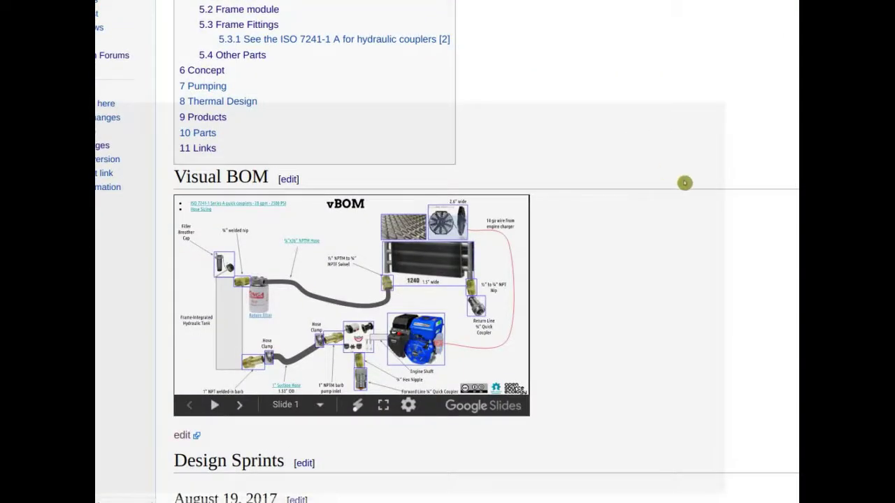
scroll(683, 182, "down", 10)
scroll(794, 195, "down", 8)
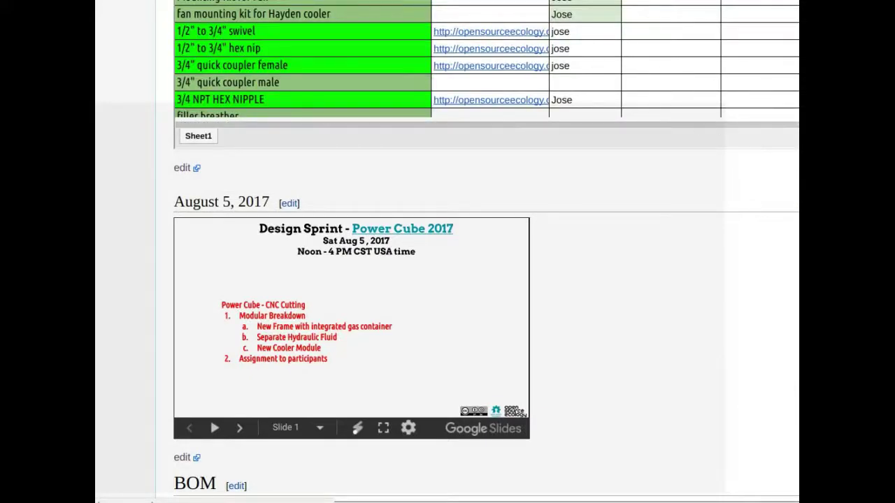
scroll(730, 185, "down", 15)
scroll(623, 223, "down", 10)
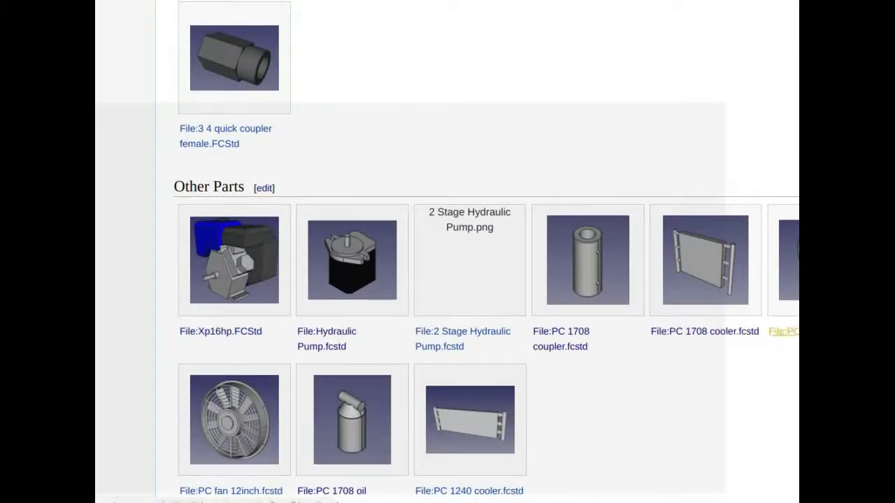
scroll(719, 328, "right", 3)
left_click(718, 329)
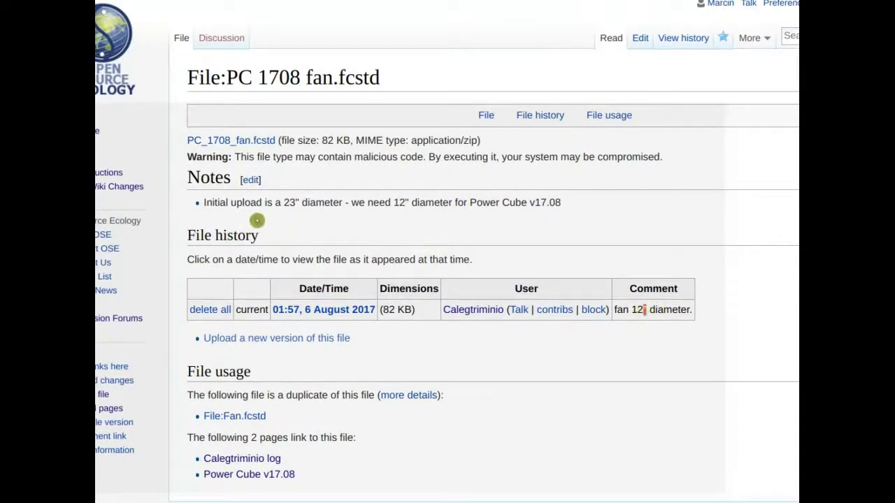
Copy the fan page's diameter note into the check list's CAD File Link cell in the row below MASTER CAD FILE.
double_click(253, 204)
left_click(204, 202)
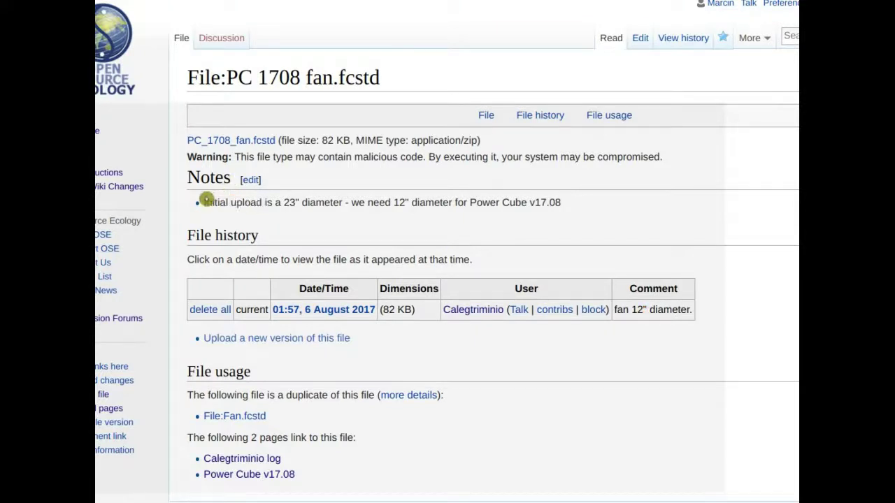
left_click(325, 203, "shift")
left_click(342, 203, "shift")
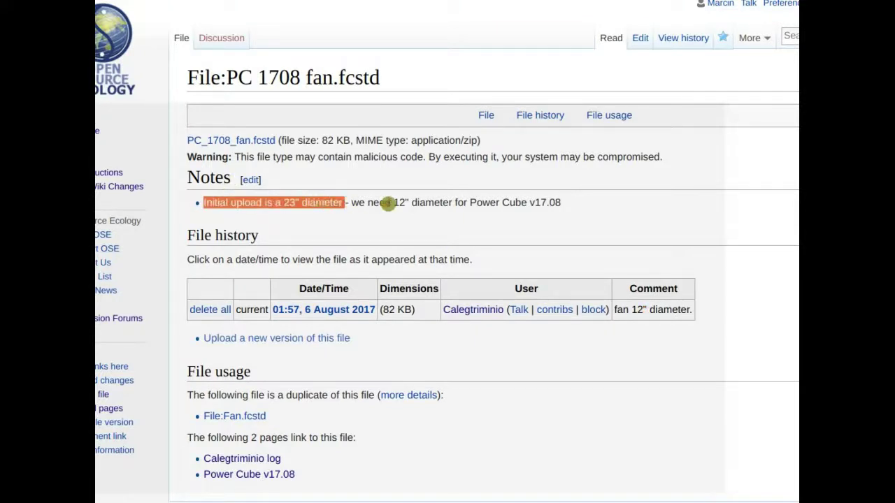
triple_click(418, 203)
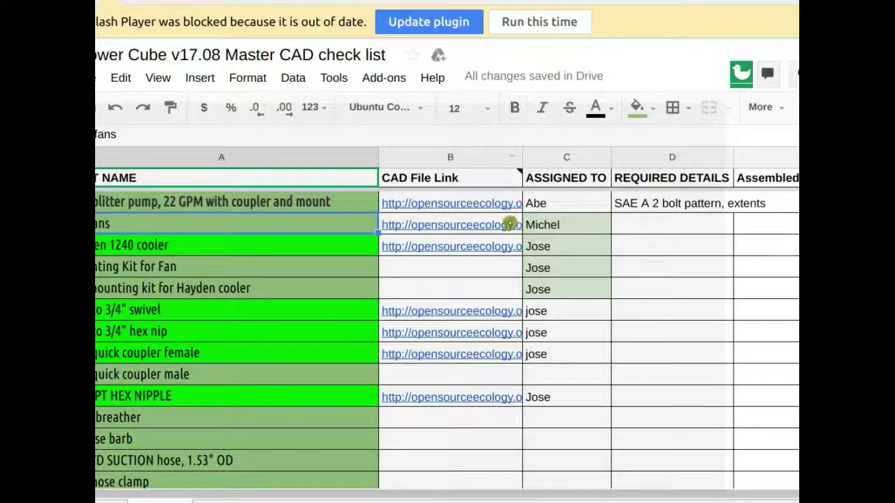
scroll(490, 237, "up", 5)
left_click(489, 231)
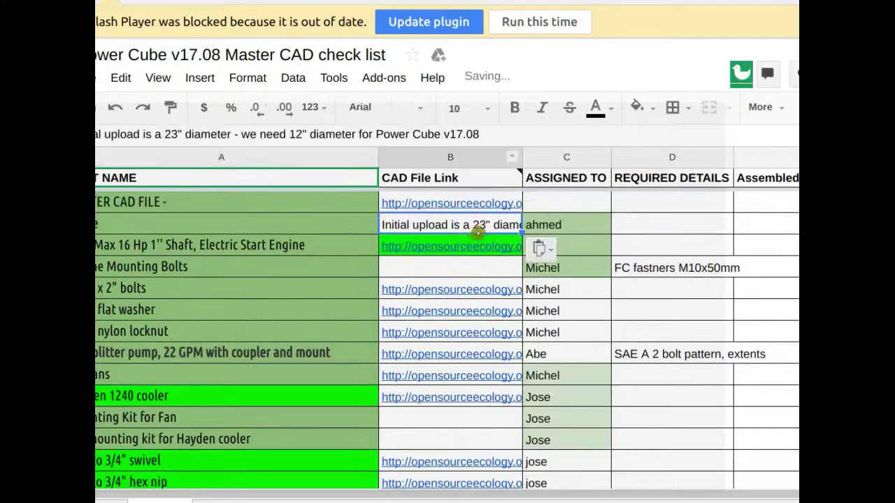
Open the PC1708_Master.fcstd link of the MASTER CAD FILE row and inspect the master assembly in FreeCAD from several sides.
left_click(459, 203)
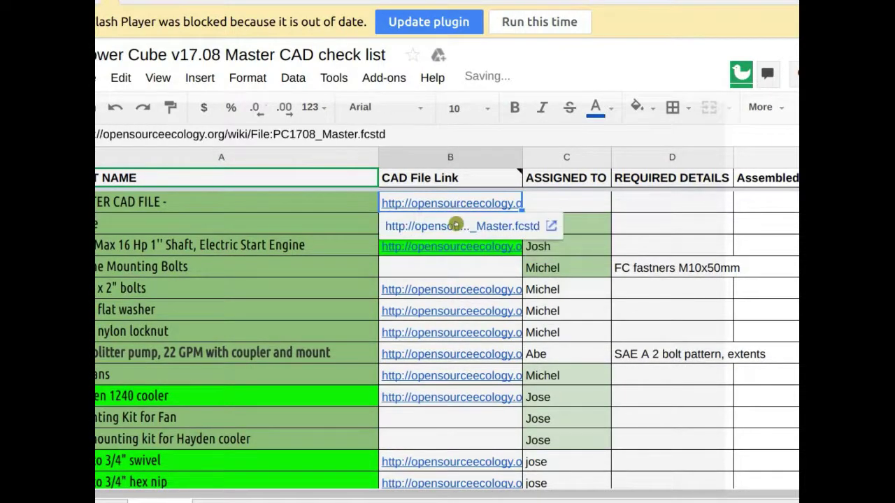
left_click(455, 224)
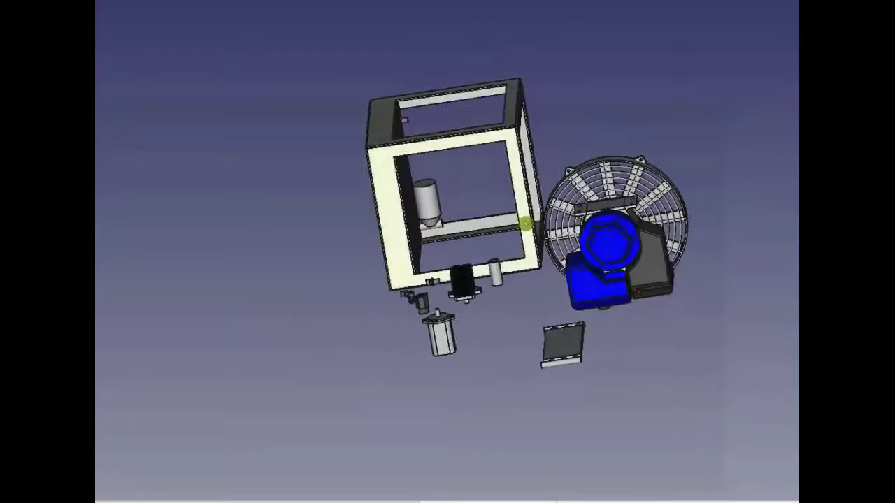
middle_click_drag(635, 243, 395, 335)
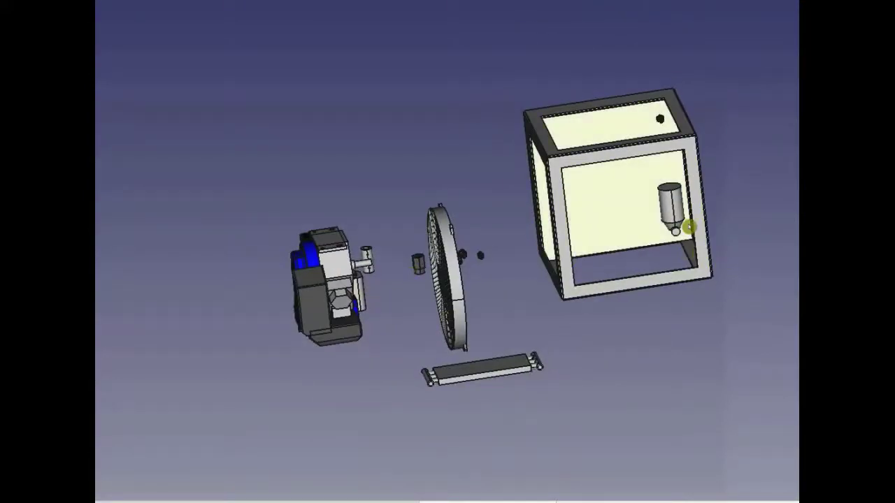
middle_click_drag(676, 321, 421, 298)
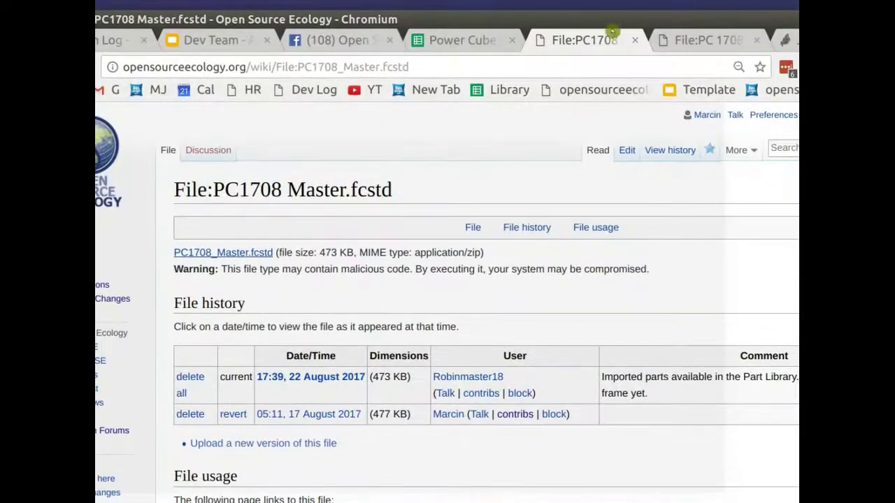
Back in the browser check list, enter the assignee's first name for the MASTER CAD FILE row and fill the cell with the lightest green.
left_click(470, 41)
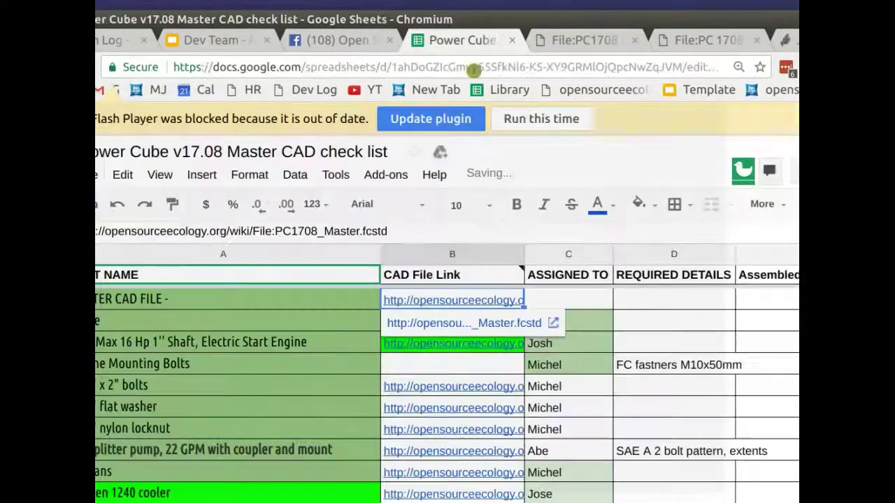
left_click(552, 300)
type("Roberto")
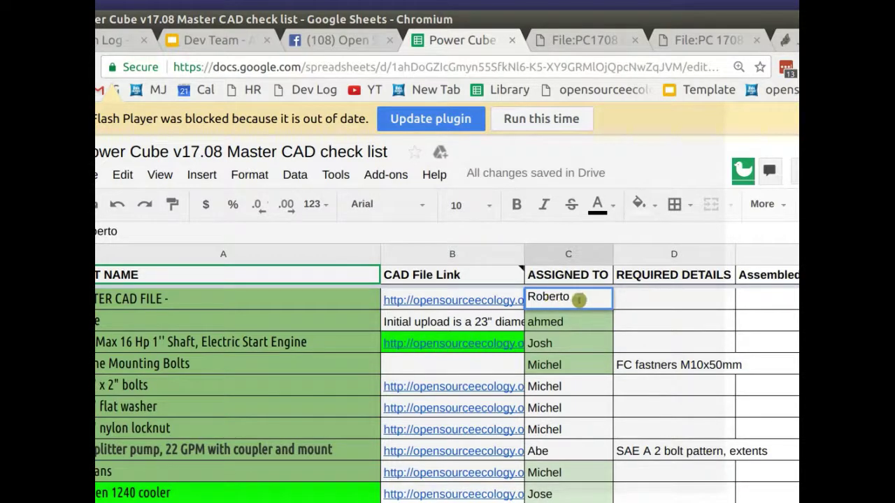
left_click(639, 204)
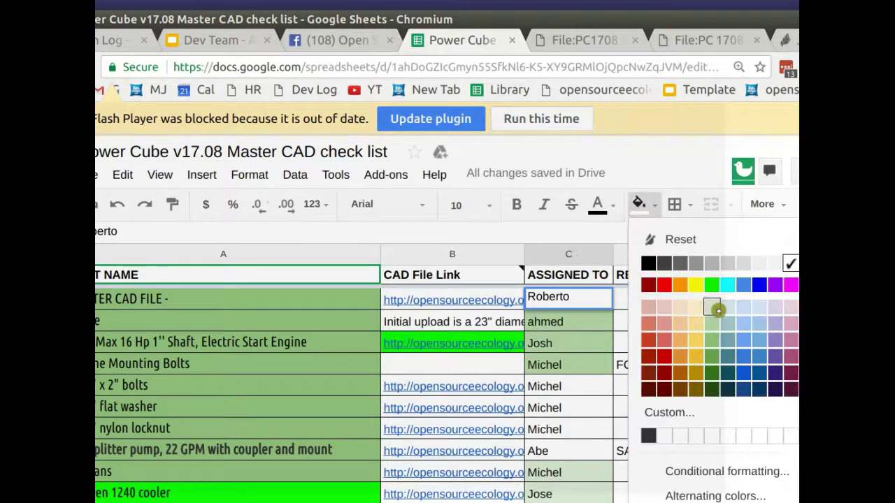
key("Escape")
left_click(620, 337)
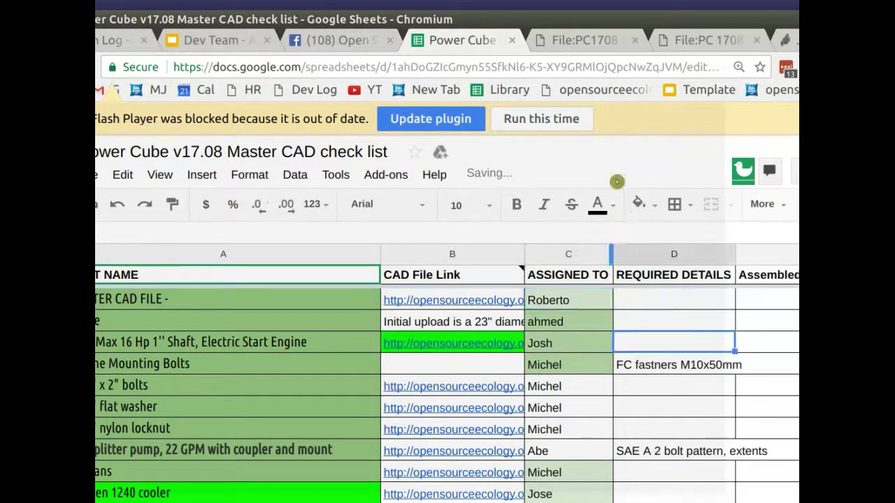
Change the fill of the MASTER CAD FILE row's ASSIGNED TO cell to the next darker shade of light green.
left_click(579, 295)
left_click(638, 203)
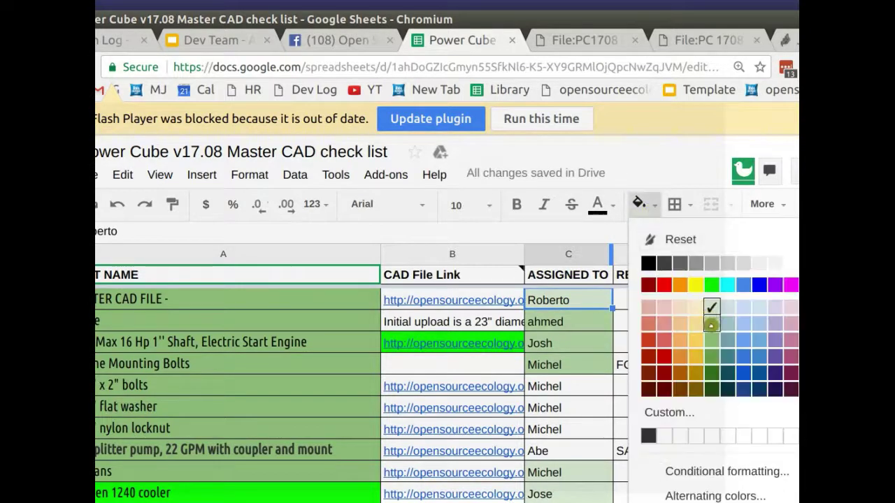
left_click(709, 325)
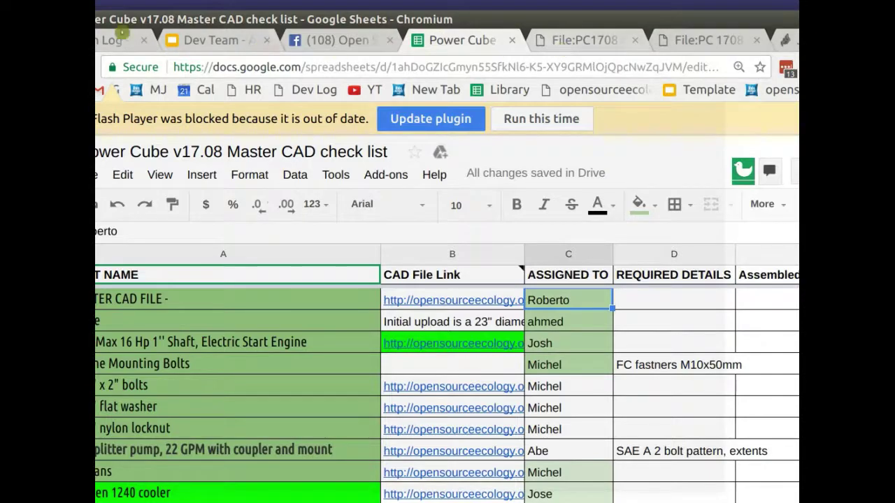
Switch to the Aug 22, 2017 Dev Team presentation and open the Questions/Comments slide.
left_click(215, 42)
left_click(565, 40)
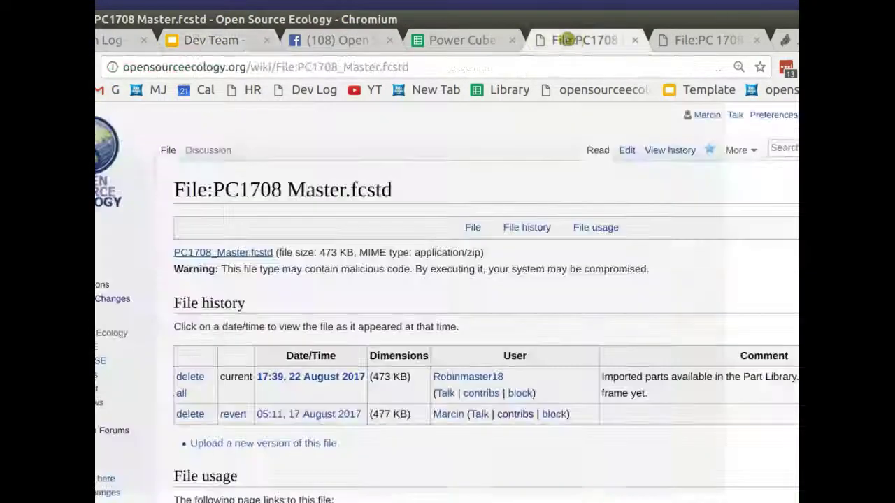
left_click(476, 35)
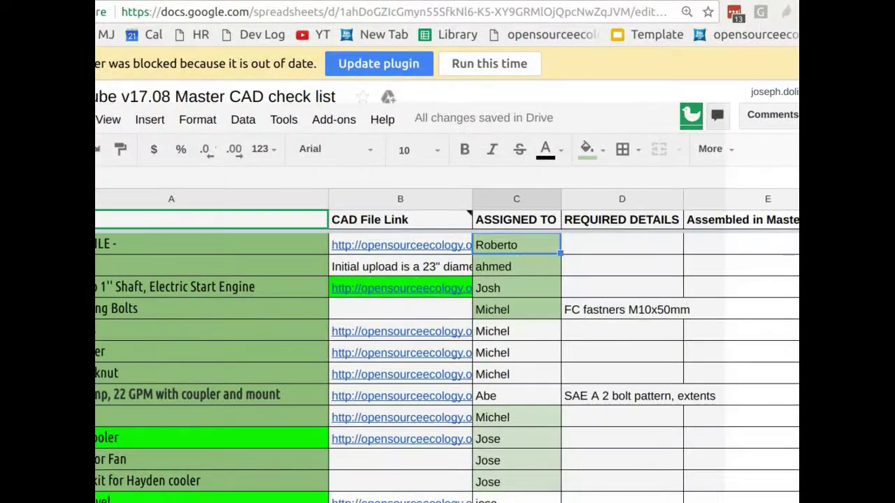
key("ctrl+shift+Tab")
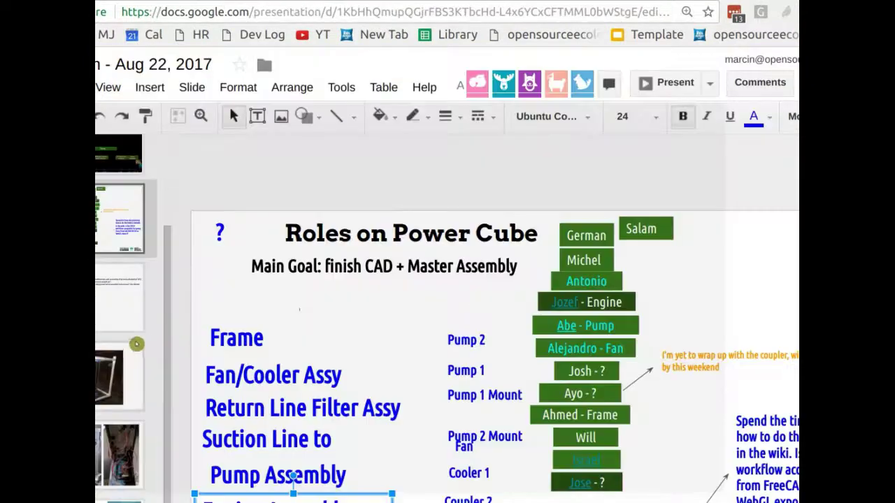
left_click(120, 276)
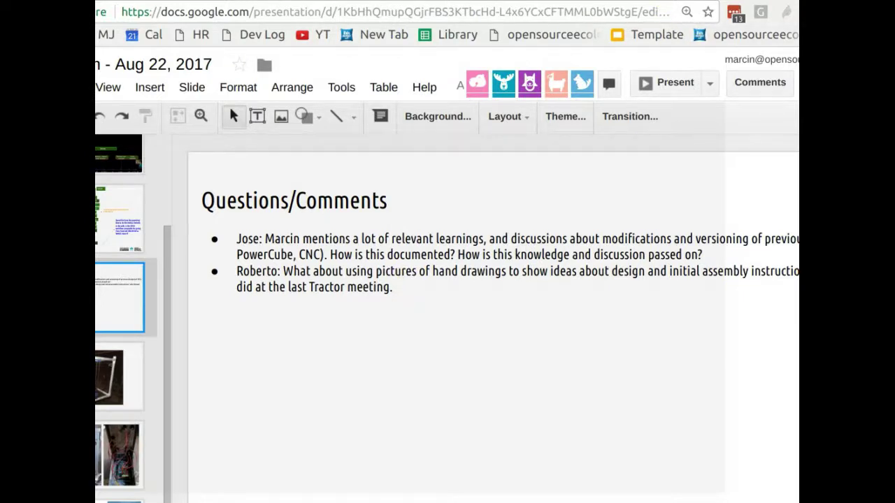
Read the comments on using hand drawings and on documenting design knowledge, highlighting each bullet on the Questions/Comments slide.
left_click(703, 255)
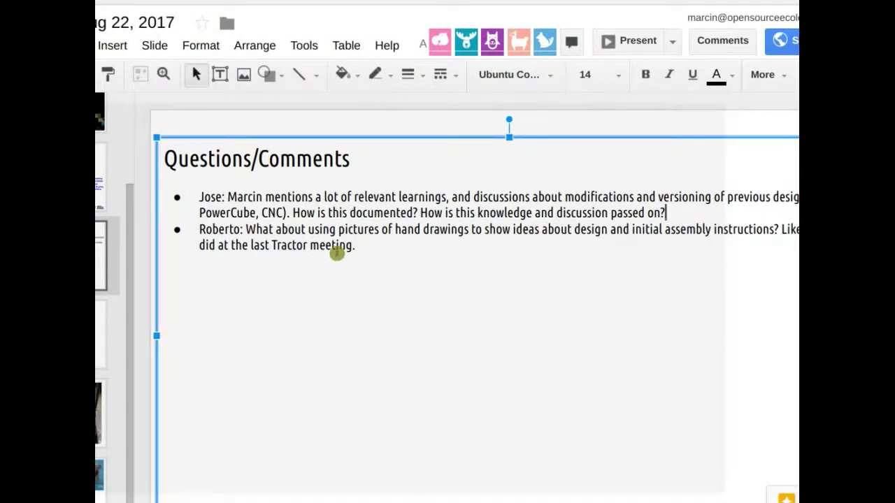
left_click_drag(354, 230, 569, 235)
left_click(568, 238)
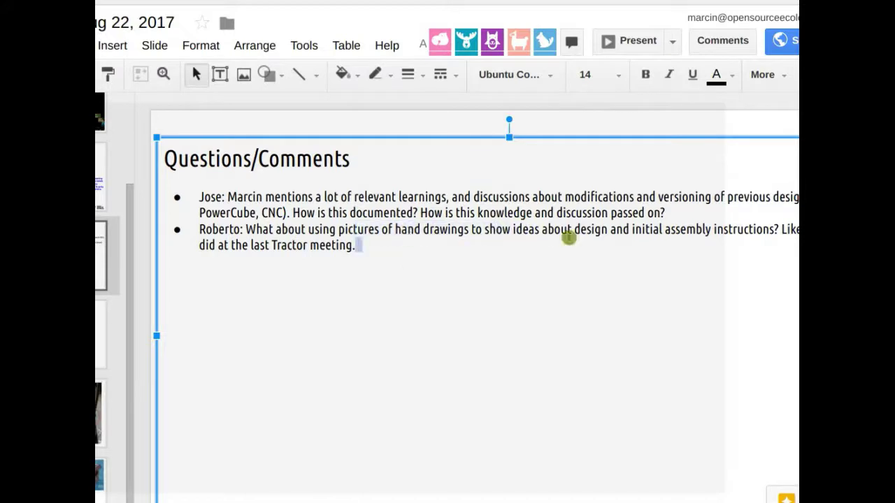
triple_click(570, 233)
left_click(361, 252)
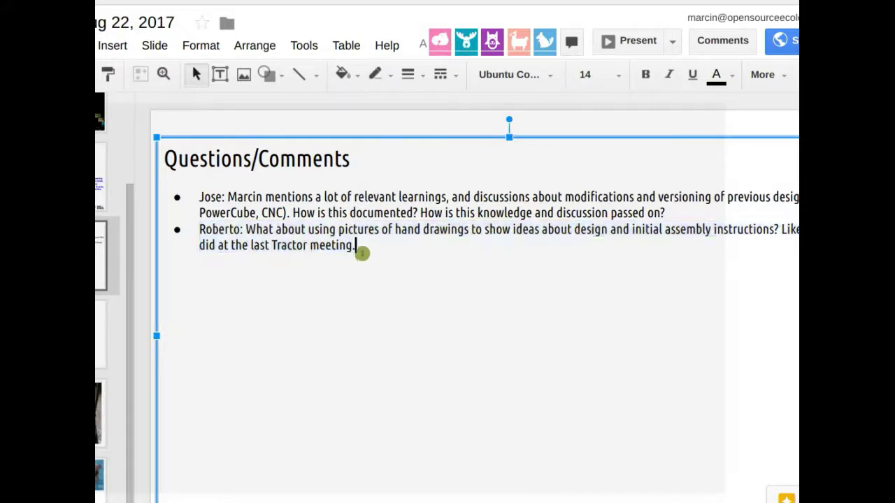
left_click(368, 246)
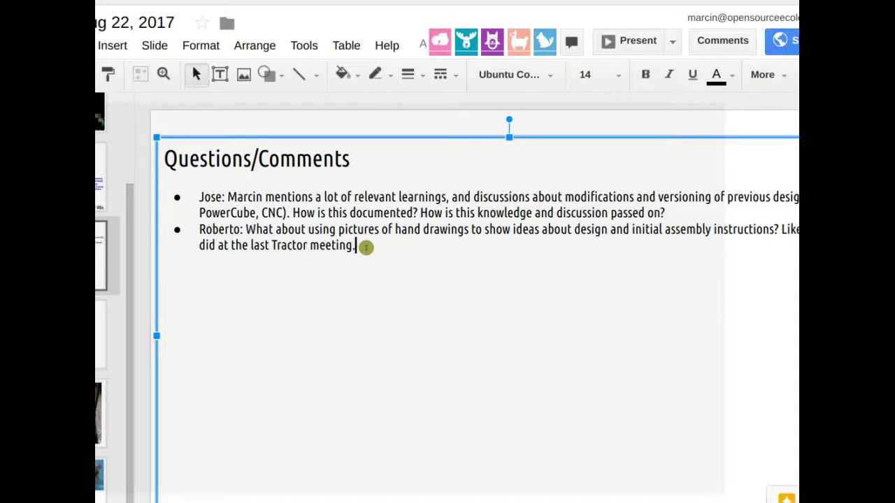
left_click_drag(417, 198, 192, 197)
left_click(662, 213)
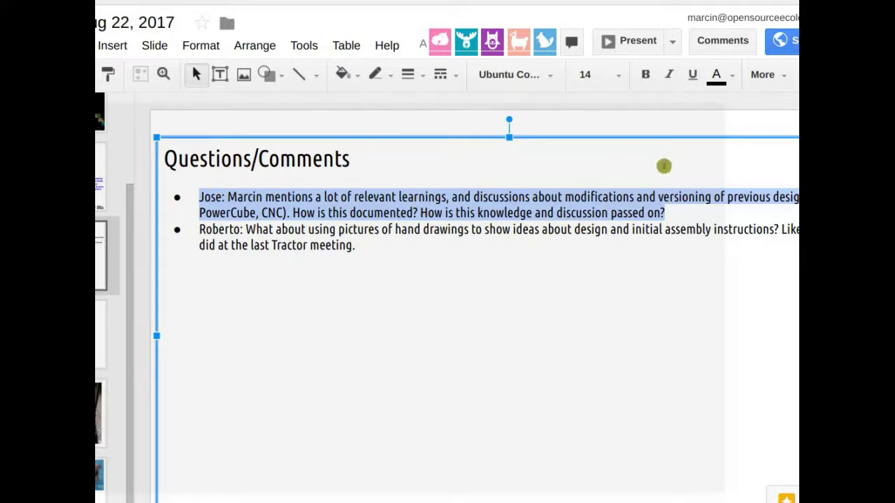
key("Escape")
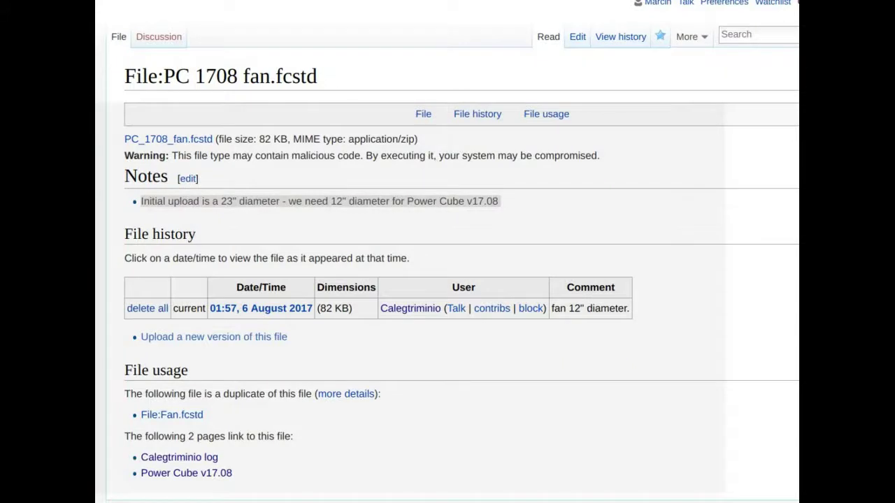
Open the Development Template page of the Open Source Ecology wiki.
type("elop")
key("BackSpace")
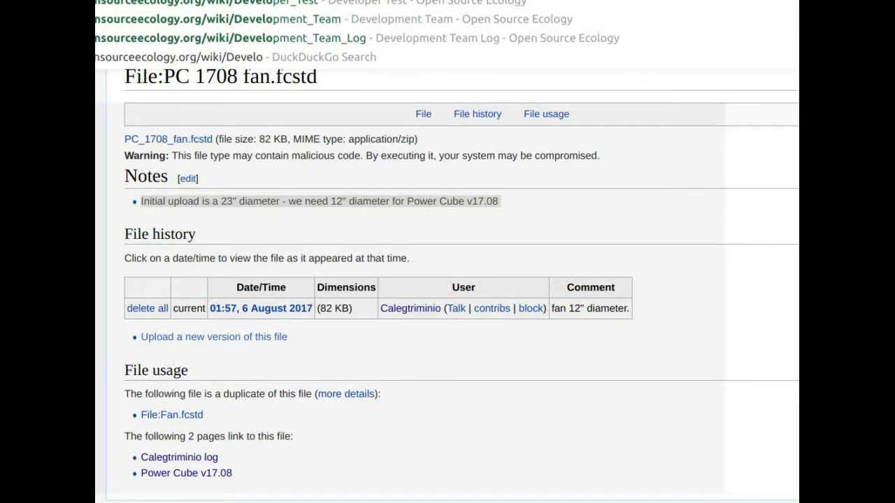
type("pment TEmp")
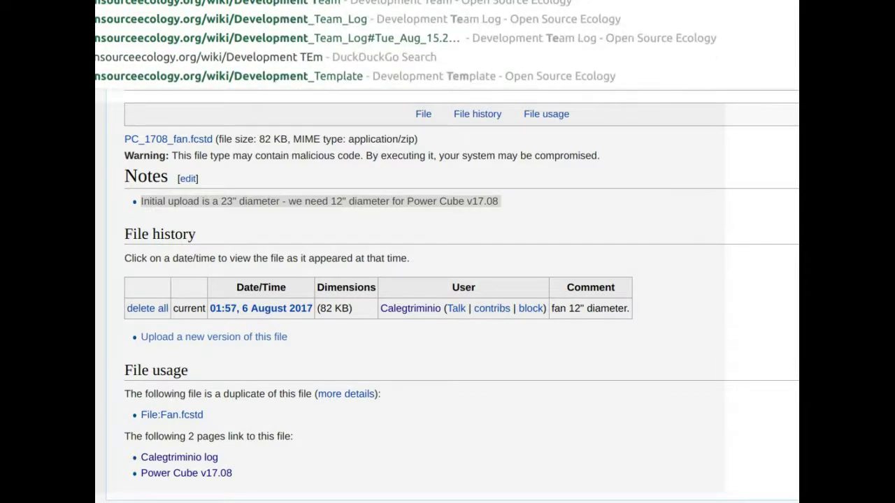
key("BackSpace")
key("BackSpace")
key("BackSpace")
type("empl")
key("Escape")
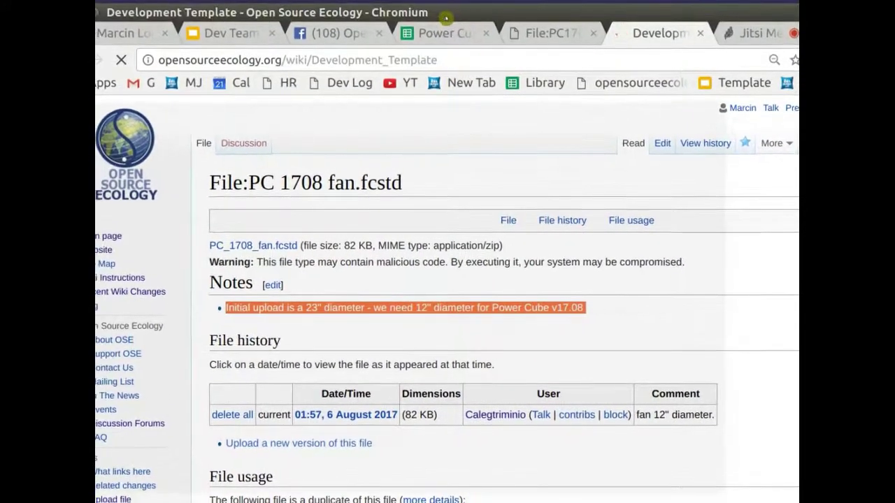
Look over the Development Template page, from its contents list to the embedded deliverables table and the Process Map heading.
scroll(466, 146, "down", 10)
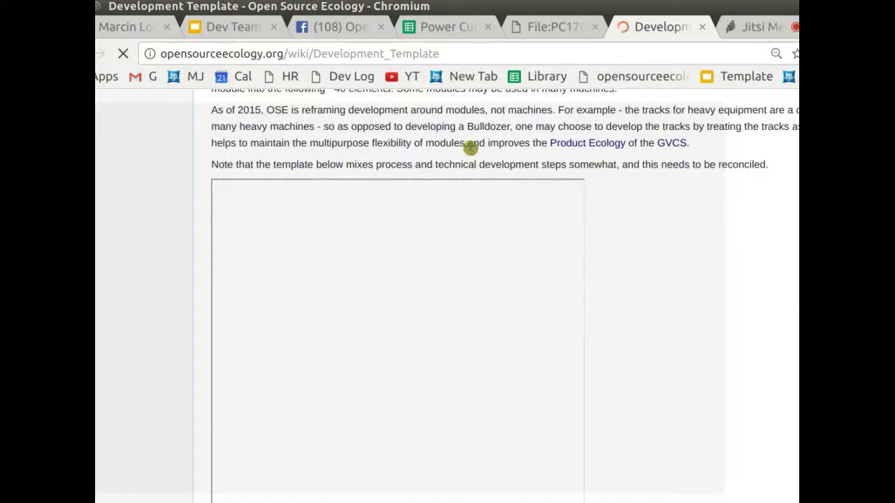
scroll(555, 174, "down", 4)
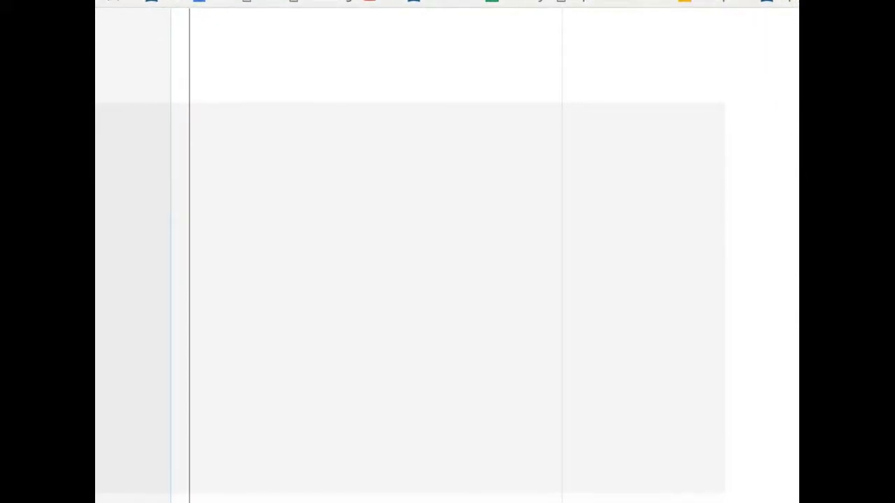
scroll(461, 160, "up", 5)
scroll(461, 160, "down", 6)
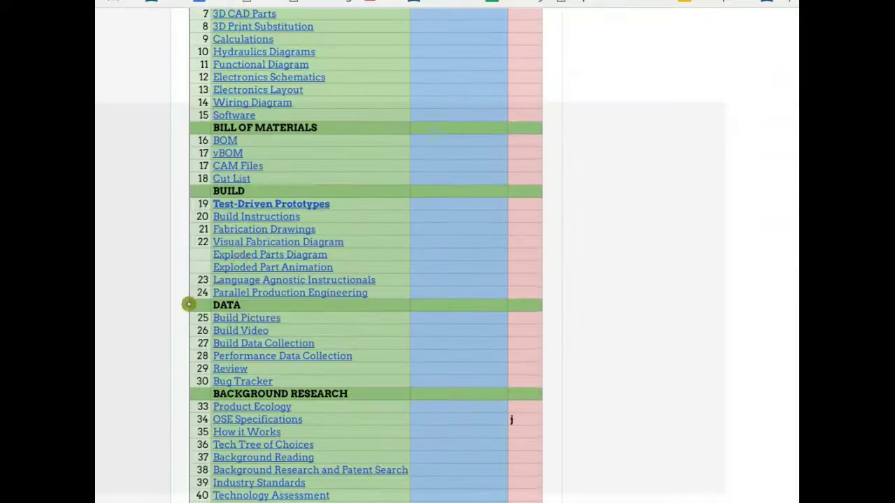
scroll(188, 304, "down", 3)
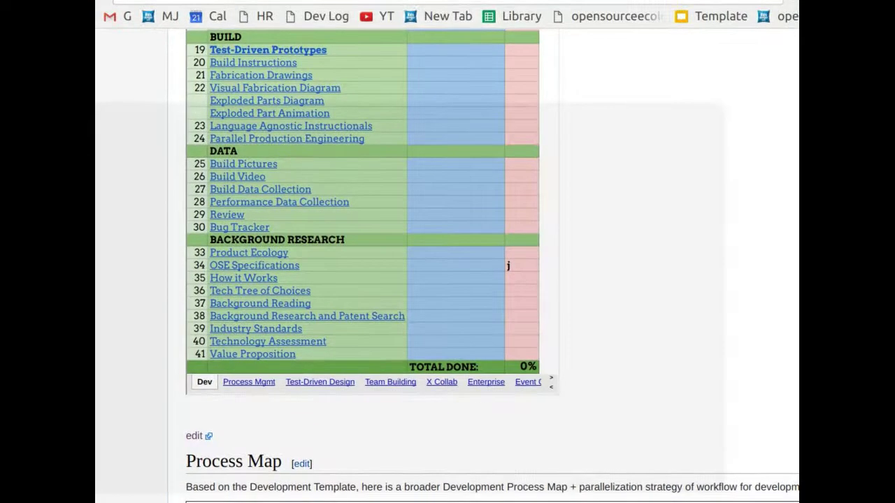
scroll(635, 231, "up", 3)
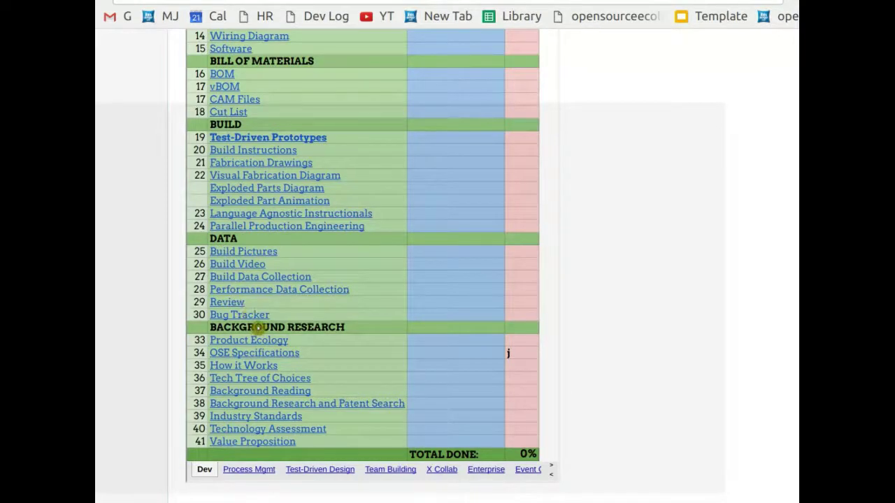
scroll(383, 294, "up", 6)
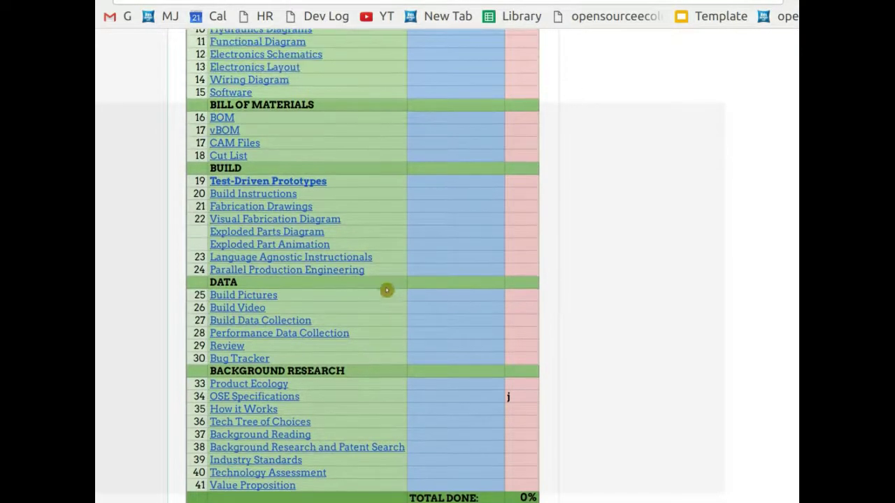
scroll(441, 251, "up", 6)
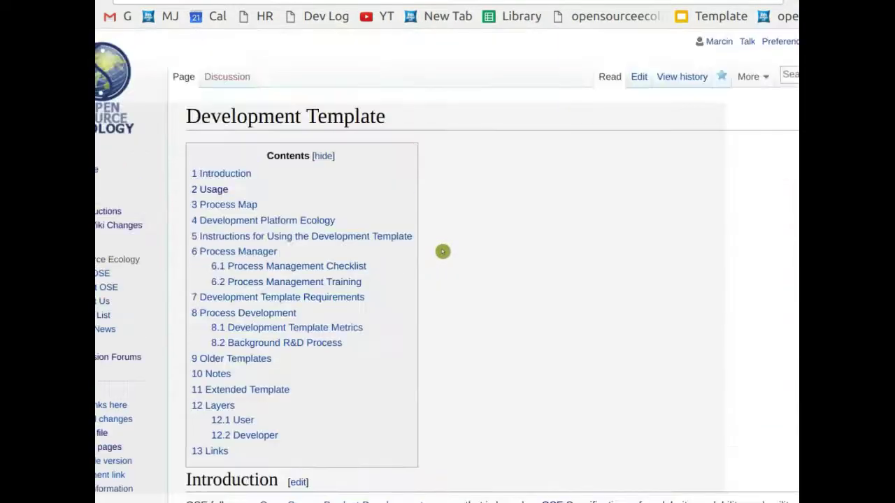
Examine the May 2017 template's deliverables under Design, Bill of Materials, Build, Data and Background Research, together with the usage notes above it.
scroll(447, 253, "down", 9)
scroll(349, 241, "down", 3)
scroll(272, 272, "up", 4)
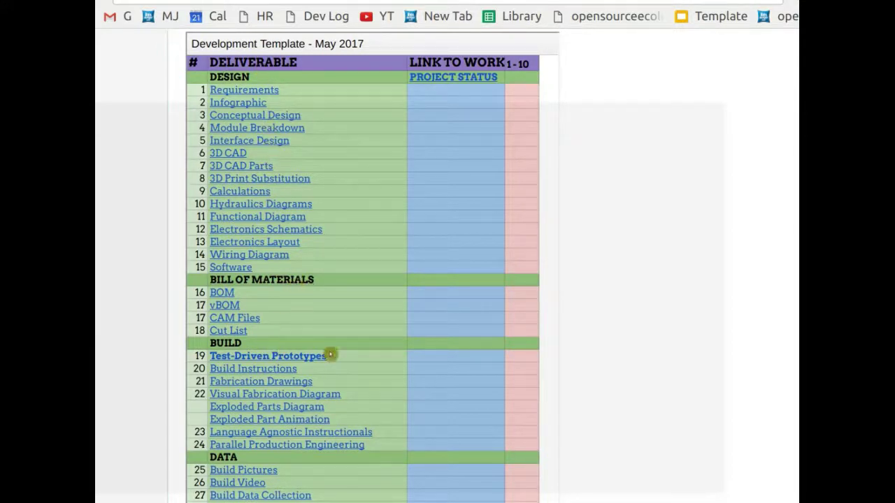
scroll(549, 375, "down", 5)
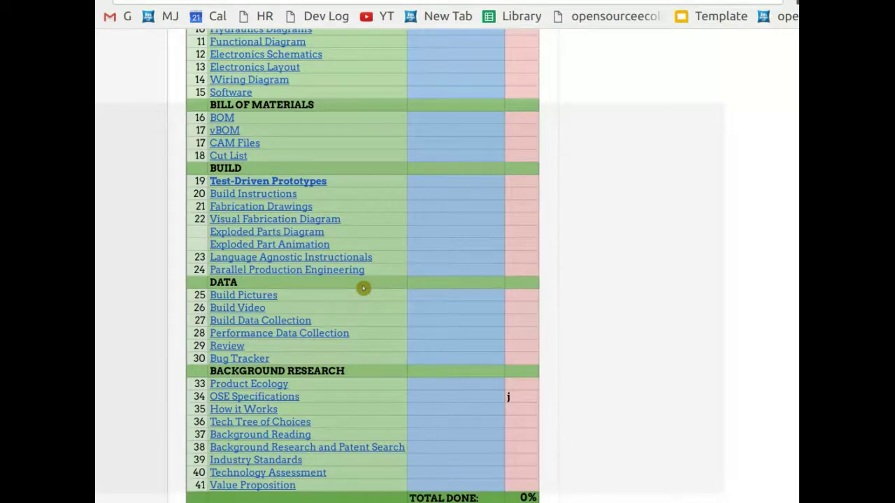
scroll(398, 222, "up", 6)
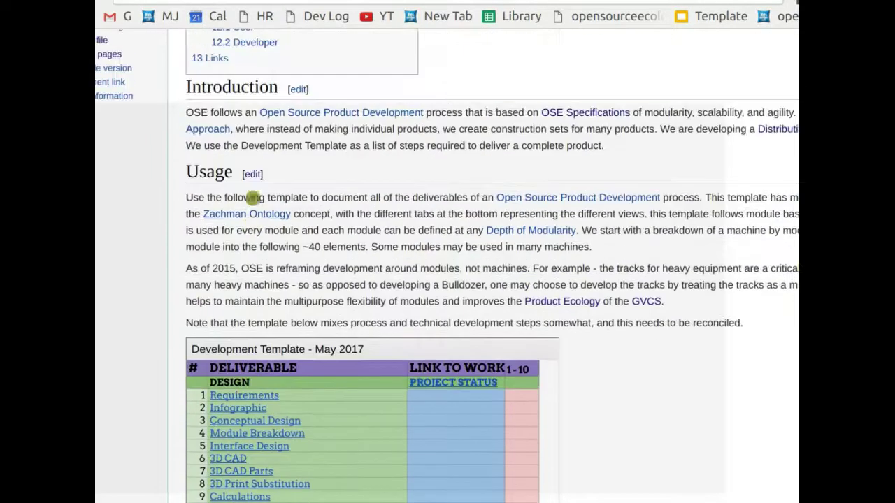
scroll(526, 277, "down", 7)
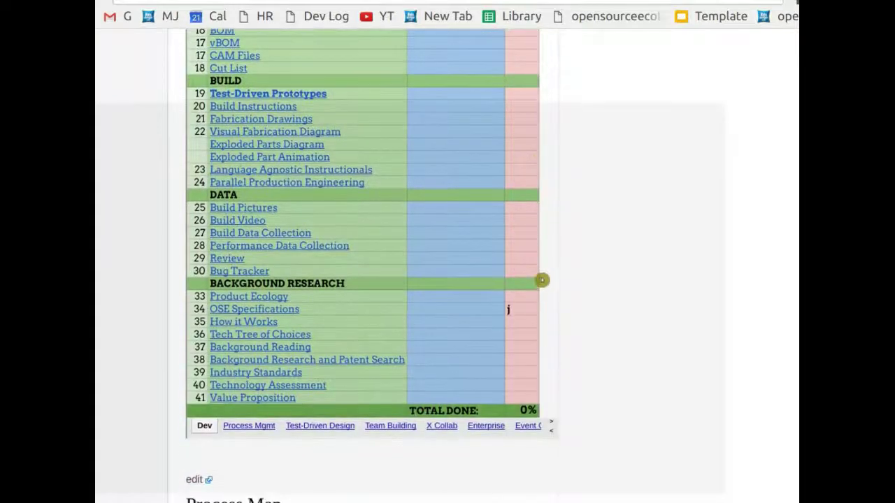
scroll(561, 218, "up", 5)
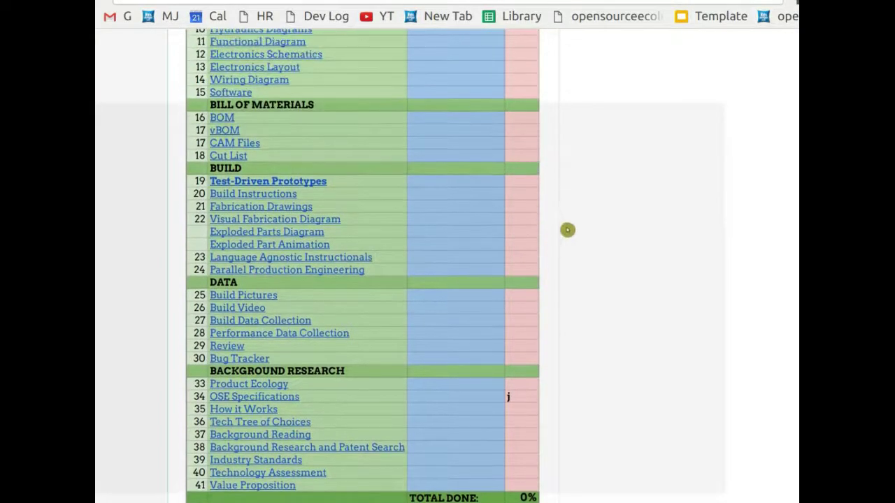
scroll(573, 237, "down", 5)
scroll(574, 236, "up", 4)
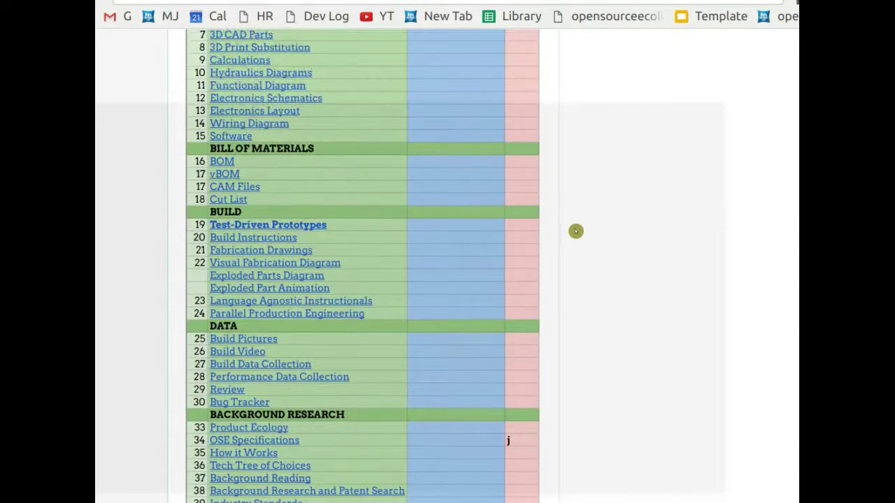
scroll(576, 234, "down", 4)
scroll(575, 236, "up", 3)
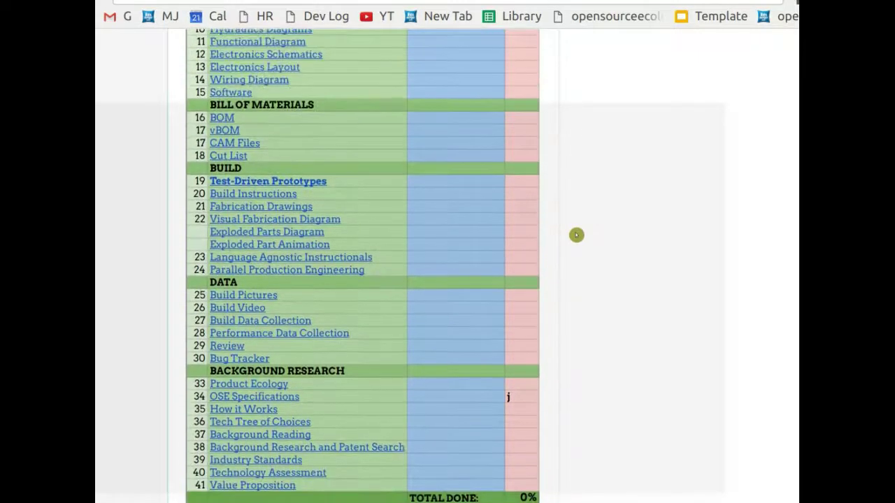
scroll(586, 216, "down", 1)
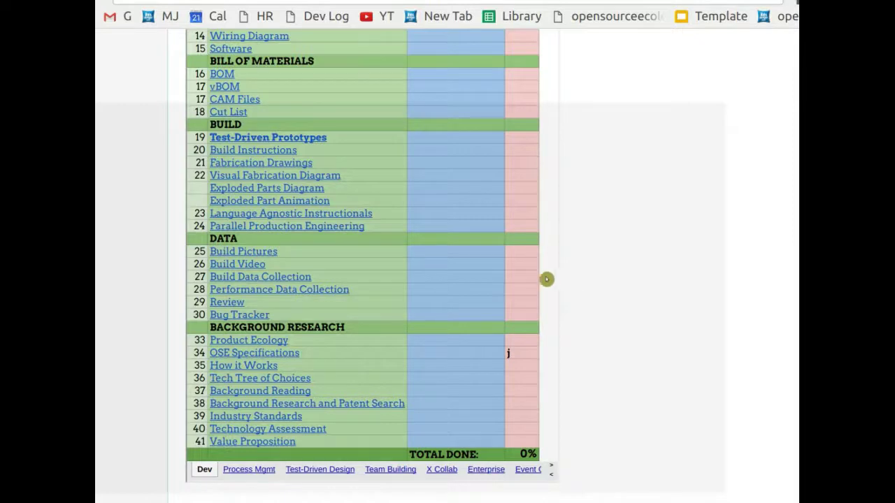
scroll(631, 268, "up", 1)
scroll(633, 268, "up", 3)
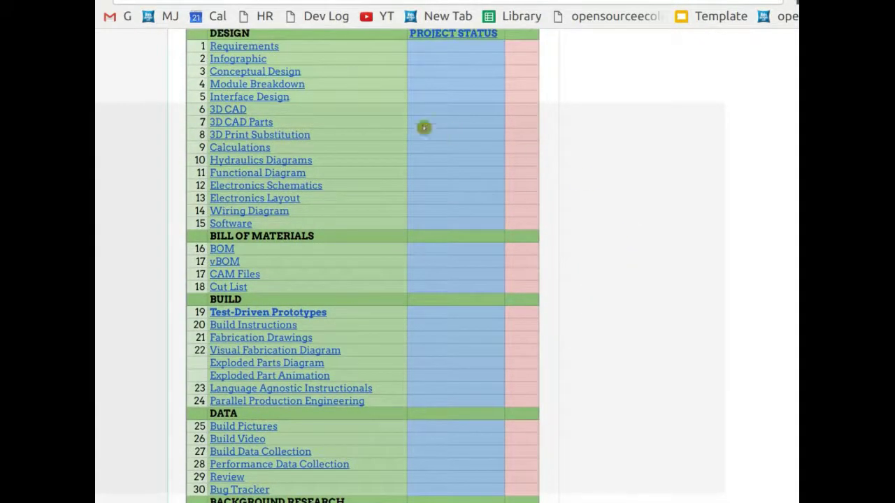
scroll(346, 116, "up", 2)
scroll(346, 116, "up", 1)
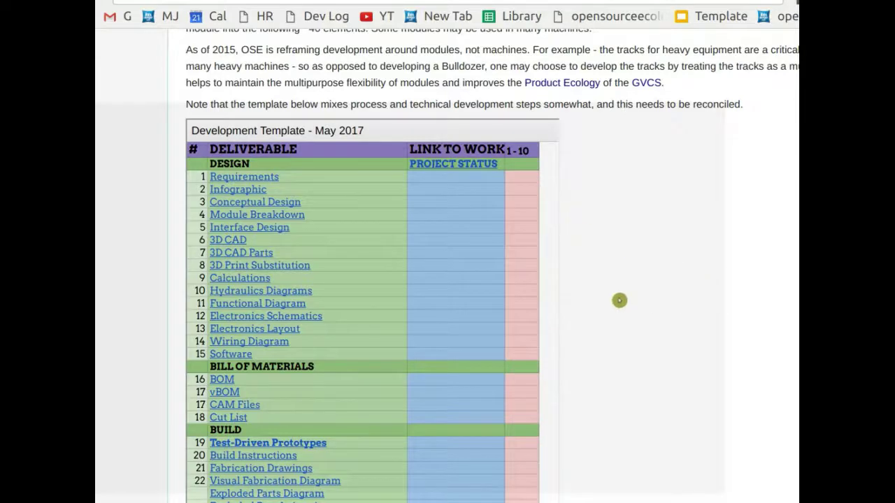
scroll(603, 307, "down", 6)
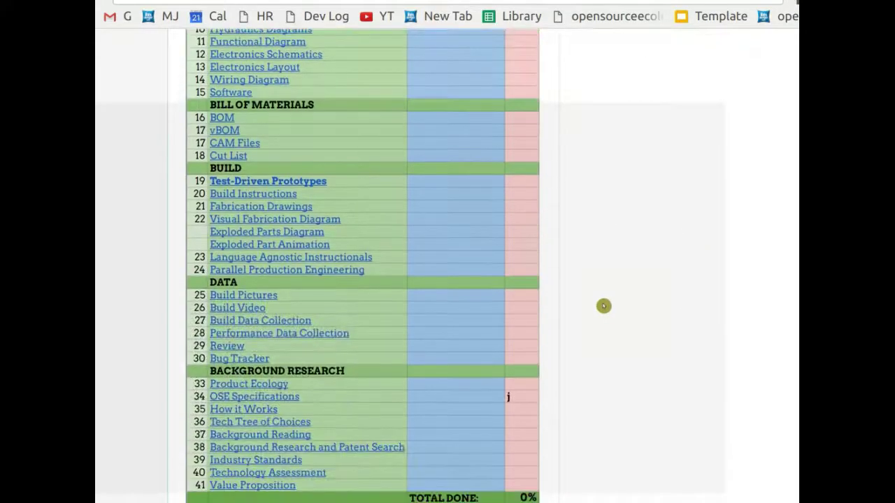
scroll(604, 305, "down", 2)
scroll(602, 304, "up", 4)
scroll(602, 304, "up", 4)
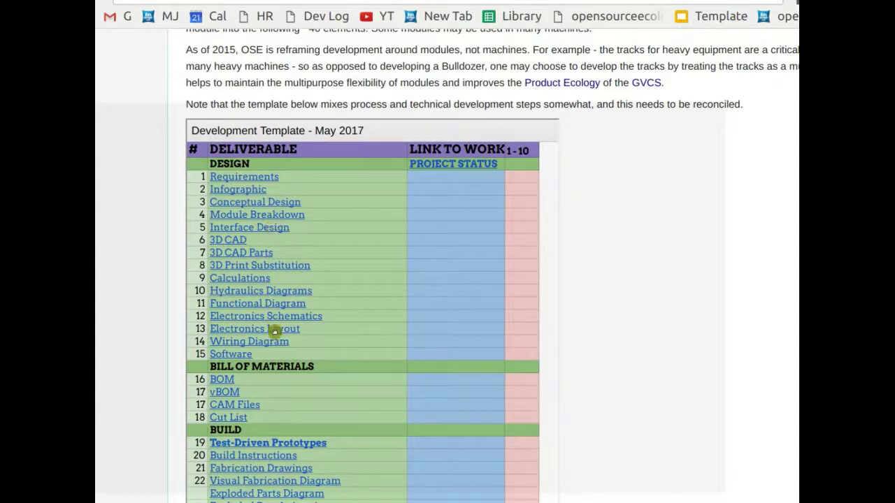
scroll(561, 298, "down", 2)
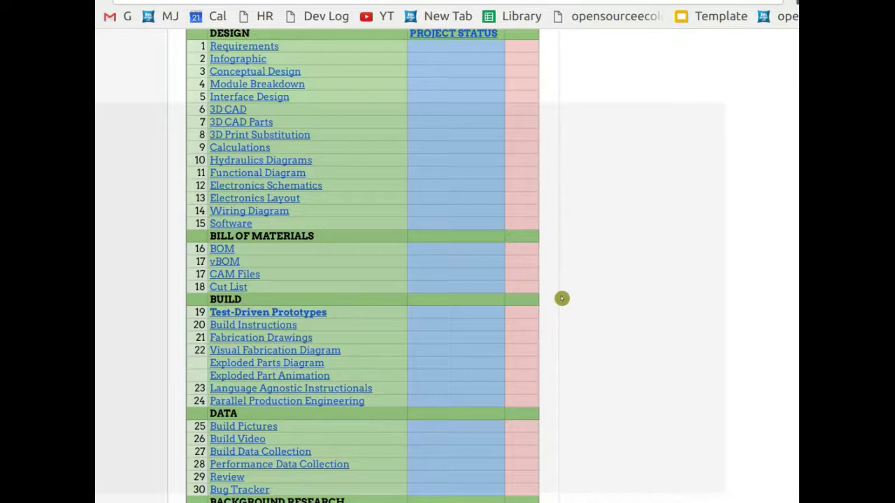
scroll(701, 116, "up", 3)
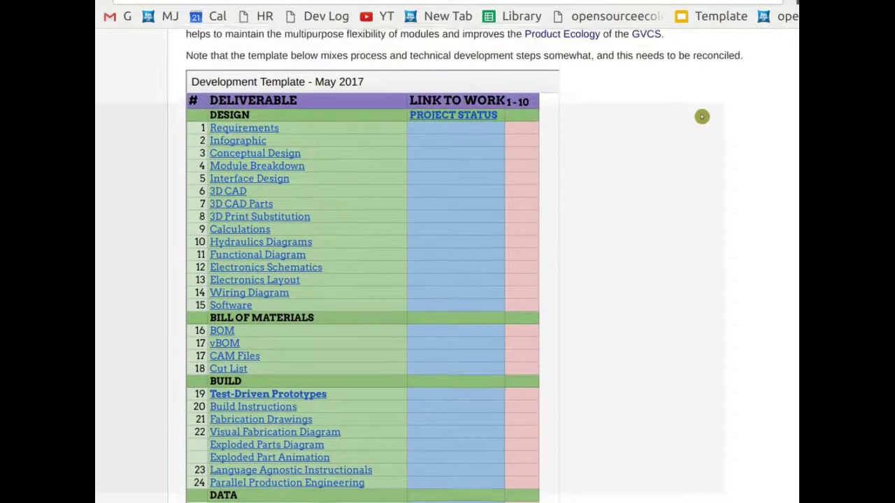
scroll(661, 184, "down", 3)
scroll(661, 183, "down", 2)
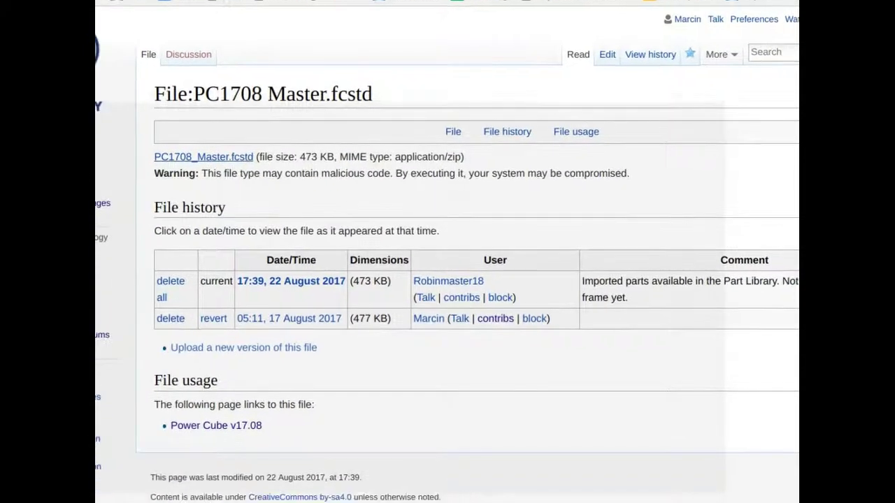
Open the wiki's D3D page and look through its sections, including Modules, Critical Path, Product Ecology, Links and Replications.
type("d3d")
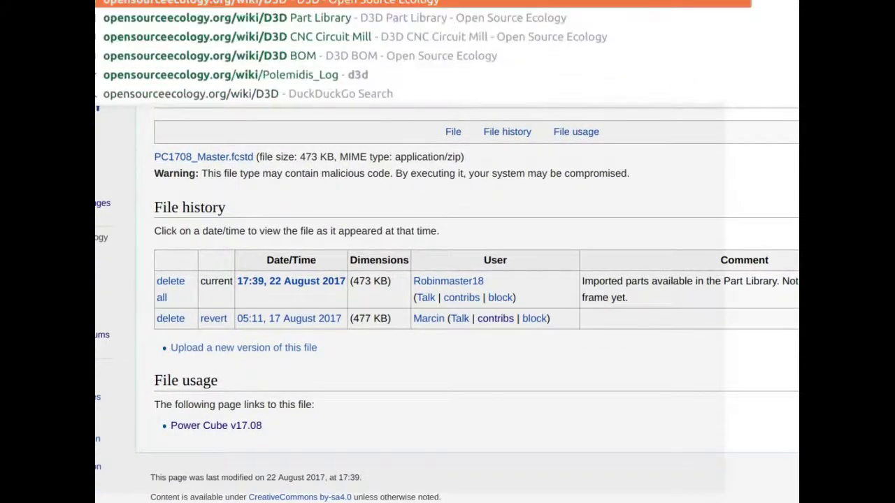
key("Escape")
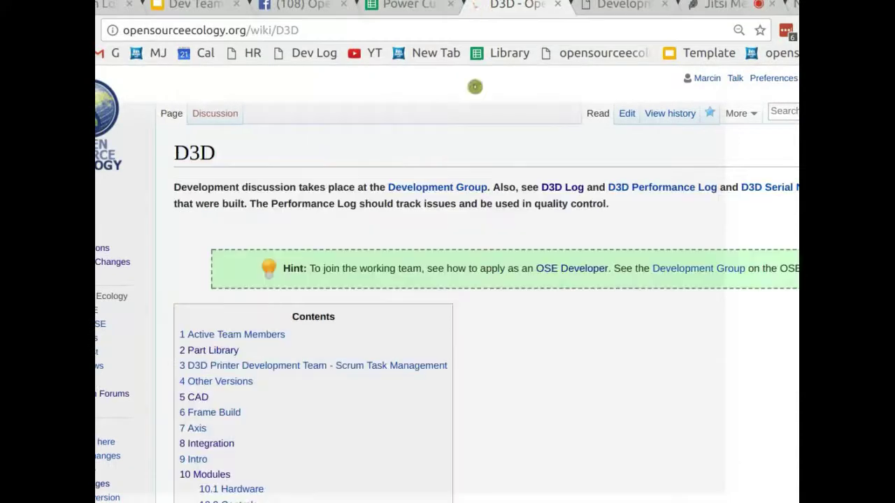
scroll(513, 200, "down", 10)
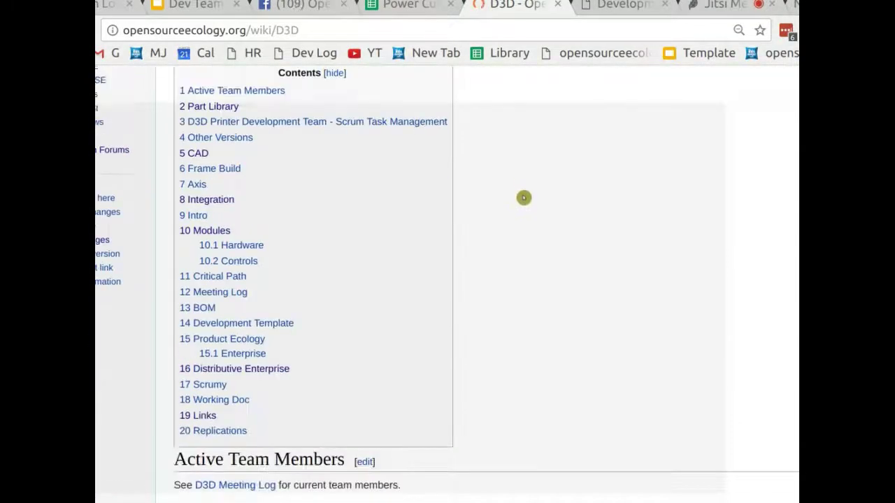
scroll(531, 199, "down", 20)
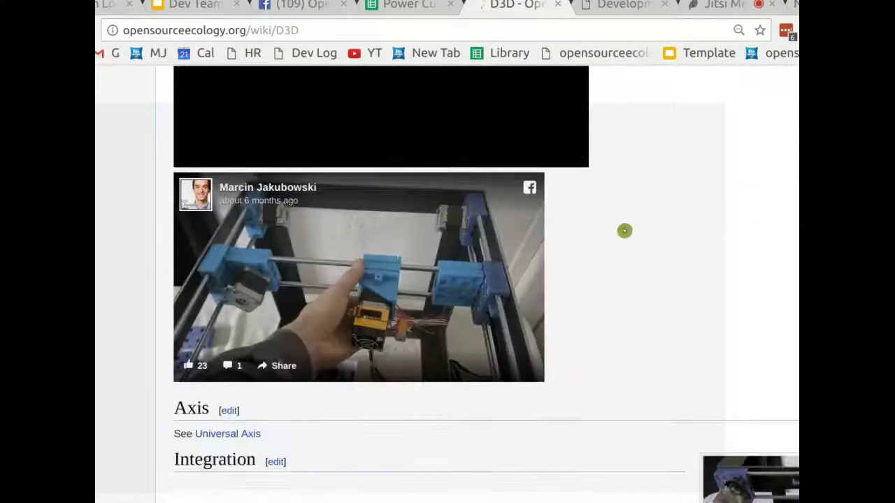
scroll(642, 231, "down", 20)
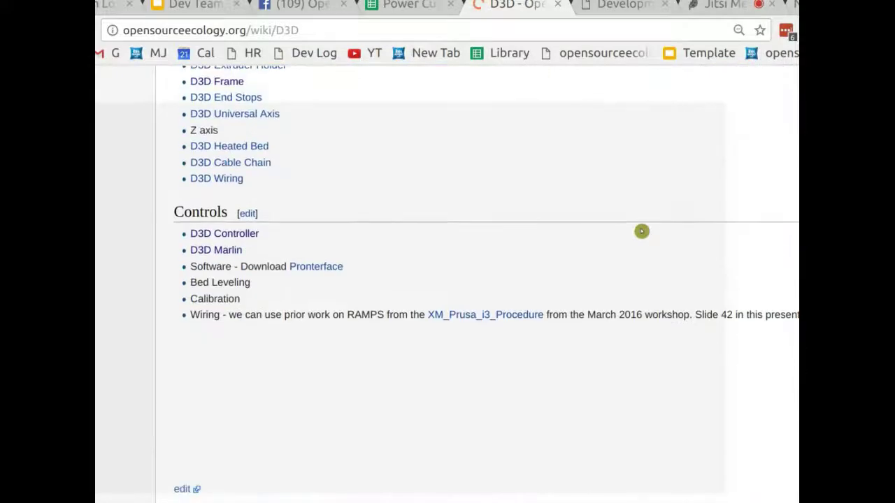
scroll(642, 231, "down", 20)
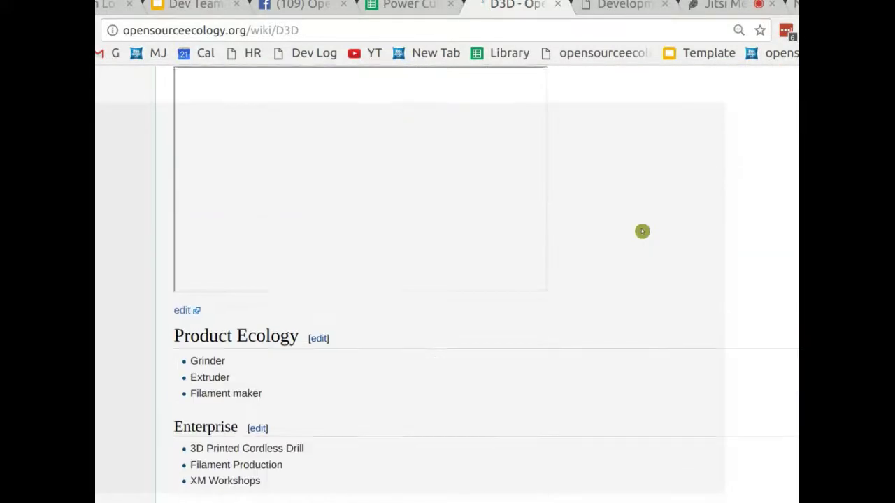
scroll(642, 231, "down", 15)
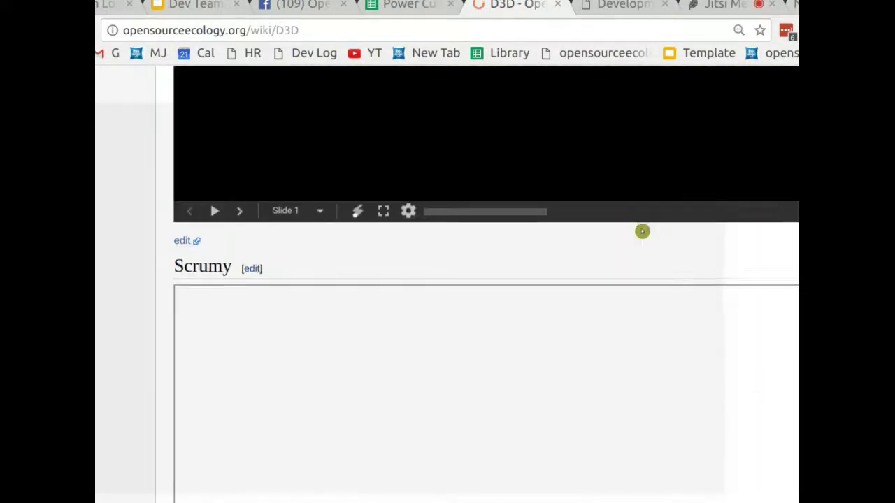
scroll(641, 231, "down", 6)
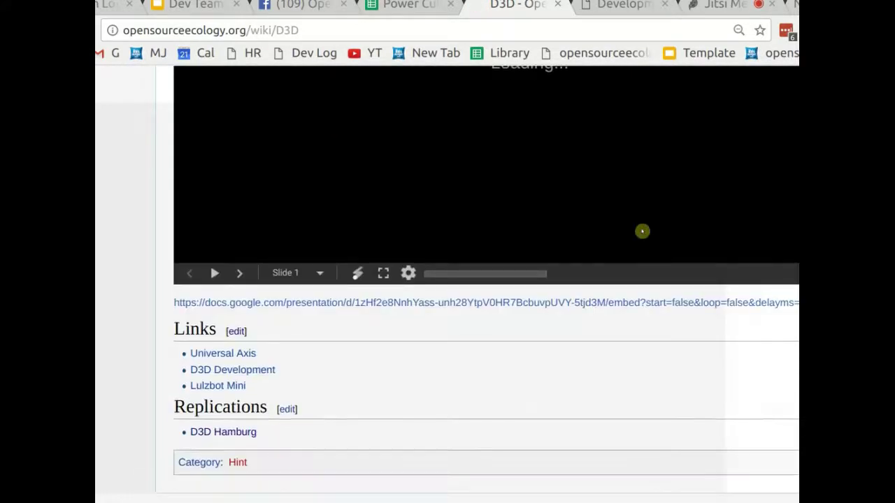
scroll(642, 232, "up", 20)
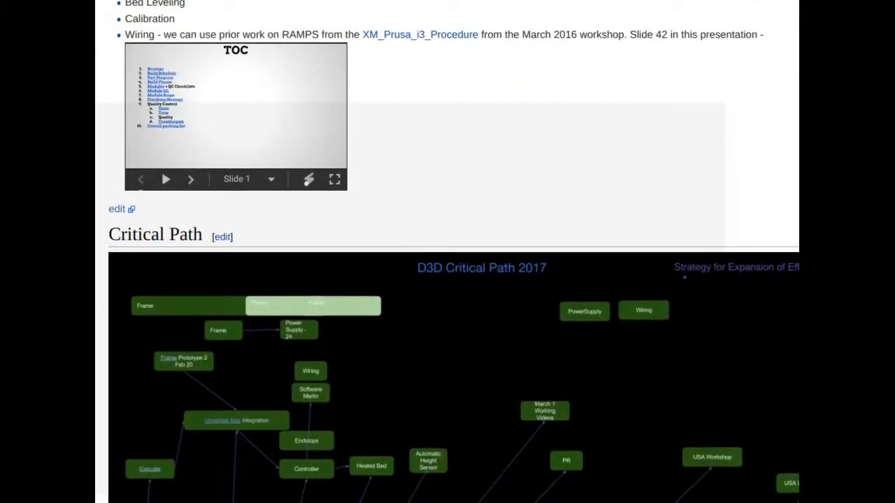
scroll(447, 251, "up", 6)
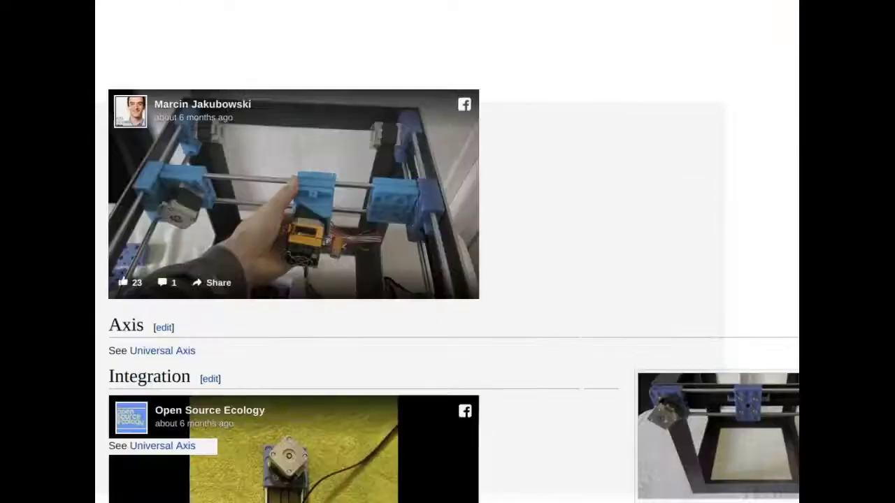
Switch to the Power Cube v17.08 Master CAD check list and look through its parts, CAD file links and assignees.
scroll(448, 279, "up", 15)
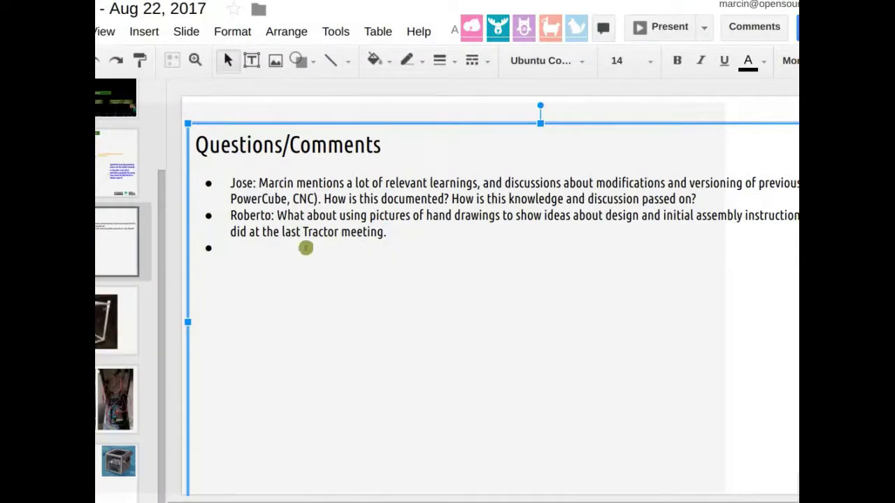
left_click(308, 249)
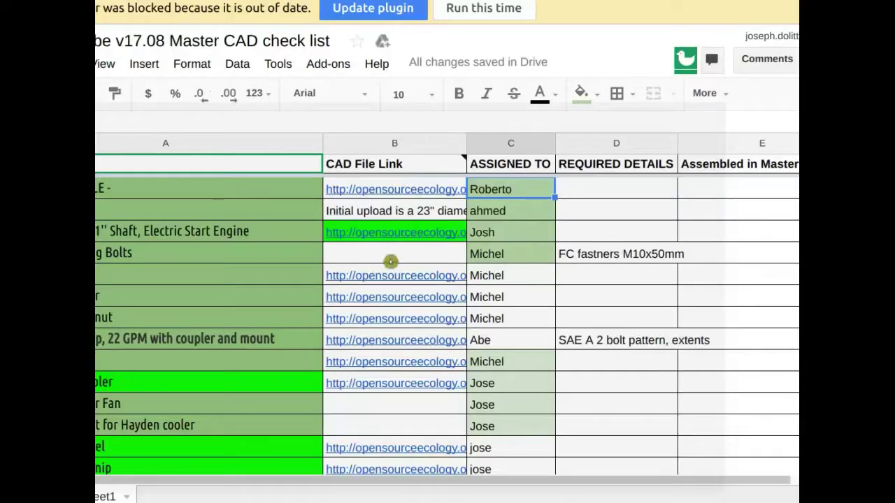
scroll(462, 258, "down", 1)
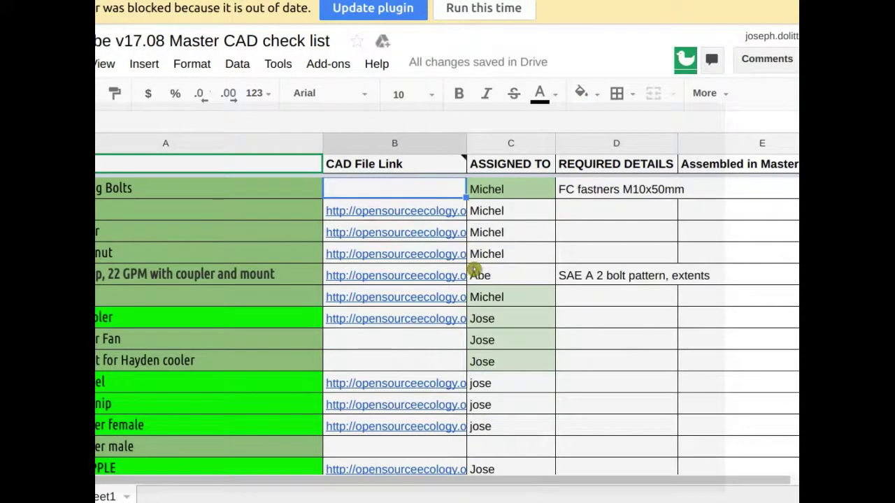
scroll(475, 269, "down", 1)
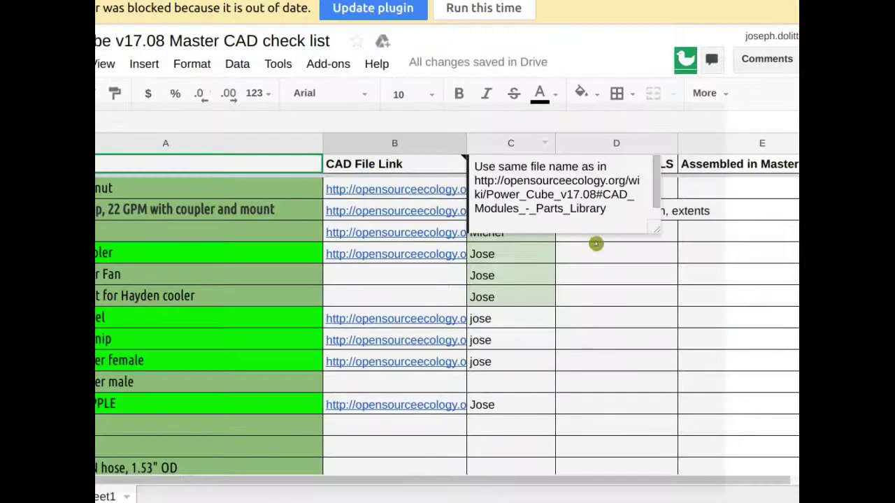
scroll(482, 304, "down", 3)
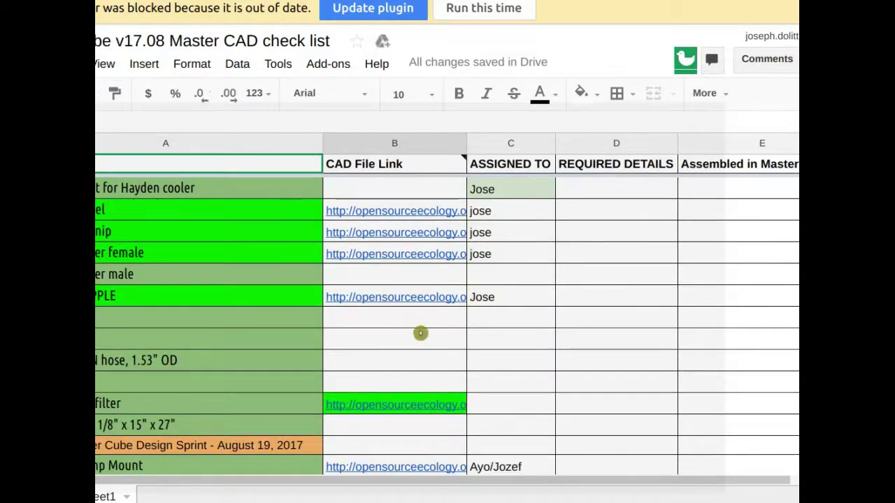
scroll(420, 333, "down", 3)
scroll(421, 332, "down", 5)
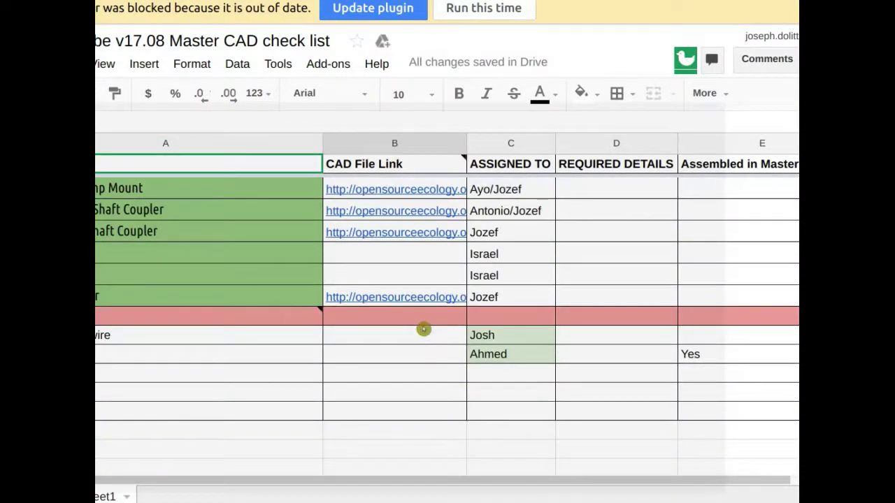
scroll(424, 329, "up", 1)
Add a second team member's first name, separated by a slash, to the assignment in the first row below the shaft couplers.
left_click(393, 313)
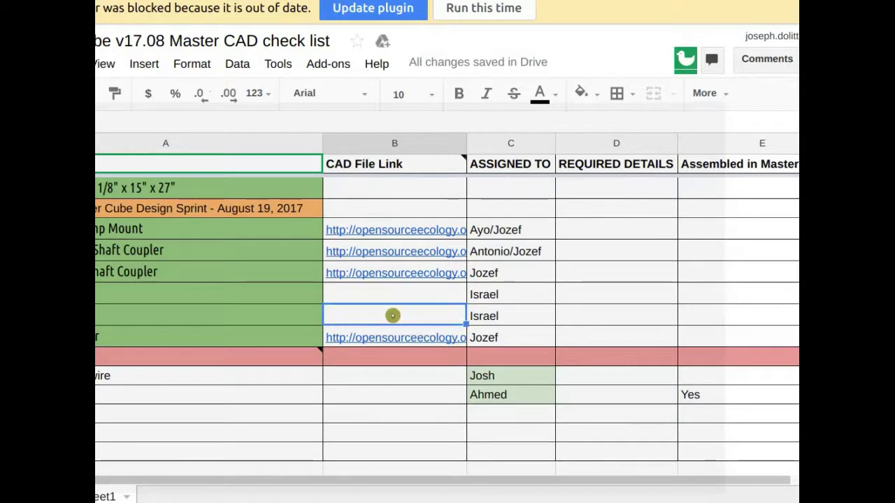
left_click(406, 296)
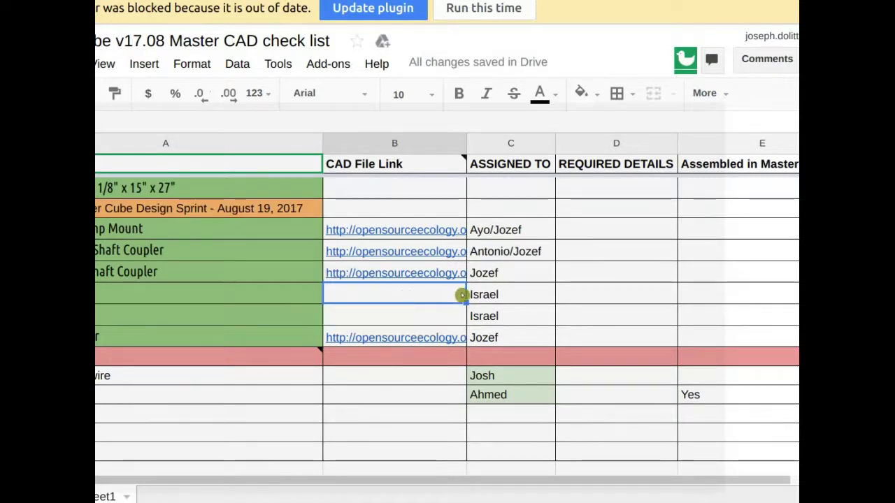
left_click(486, 301)
double_click(509, 291)
type("/F")
key("BackSpace")
type("German/")
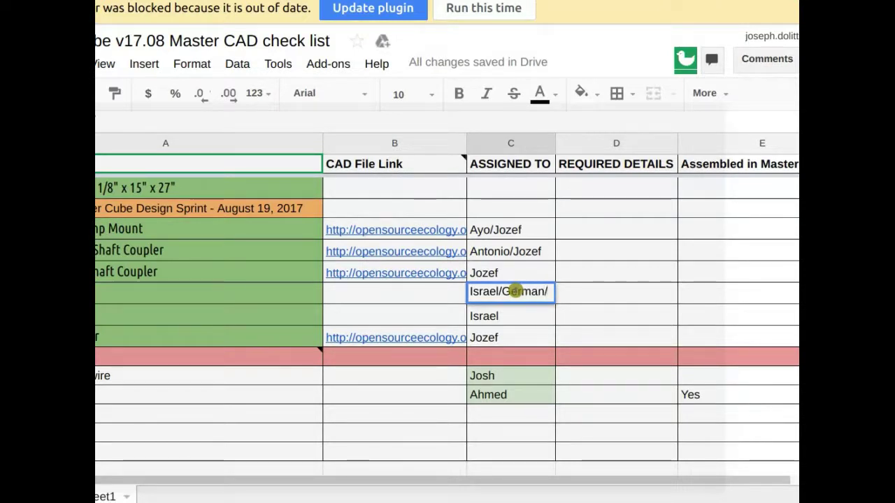
type("Sa")
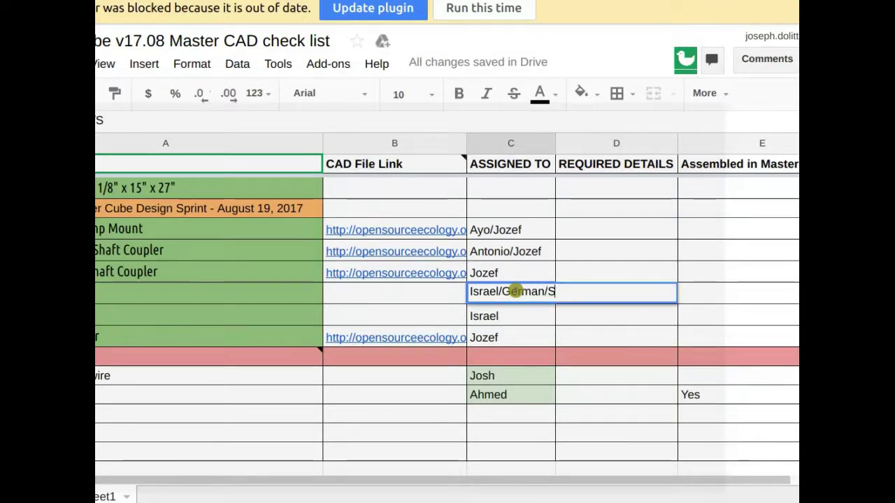
key("BackSpace")
key("BackSpace")
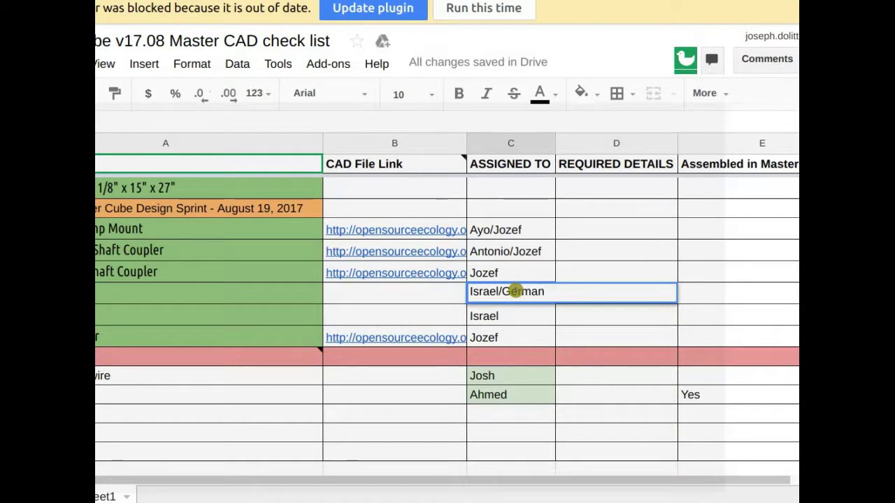
Add a second team member's name, separated by a slash, to the assignment in the second row below the shaft couplers.
double_click(510, 313)
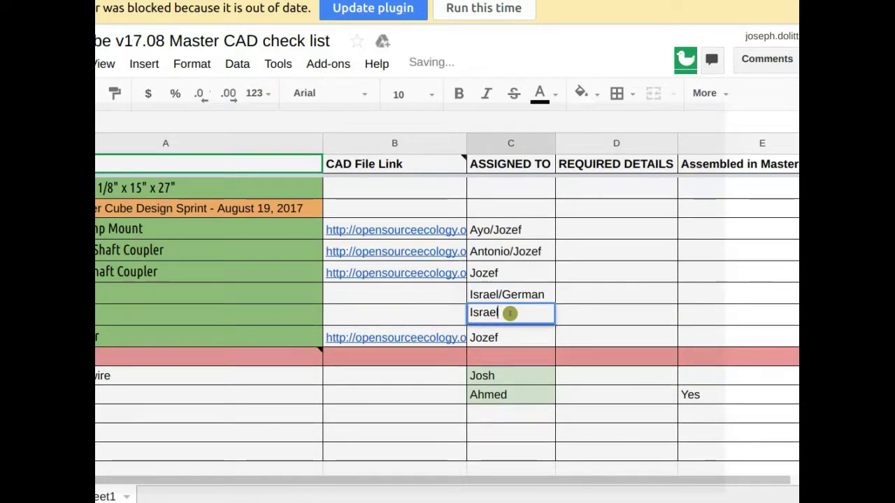
type("/Gem")
key("Return")
Assign the 1/8" x 15" x 27" part to a team member by entering the first name under ASSIGNED TO.
scroll(482, 301, "up", 1)
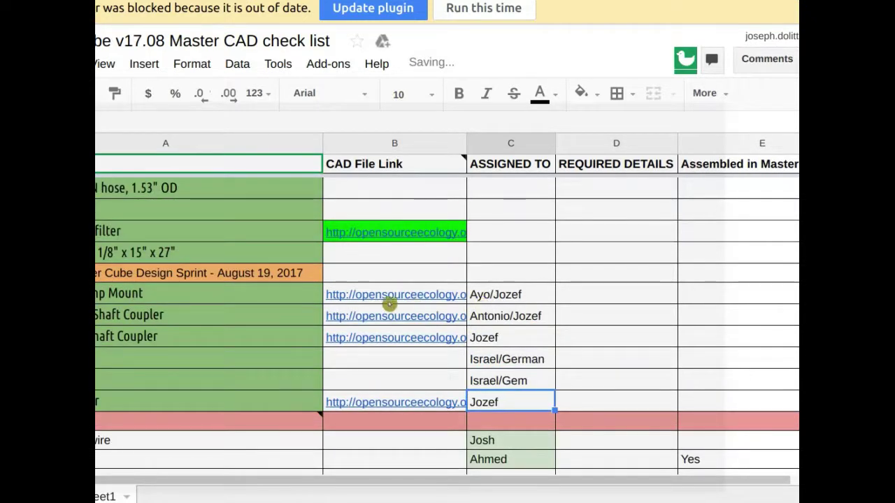
scroll(277, 313, "up", 1)
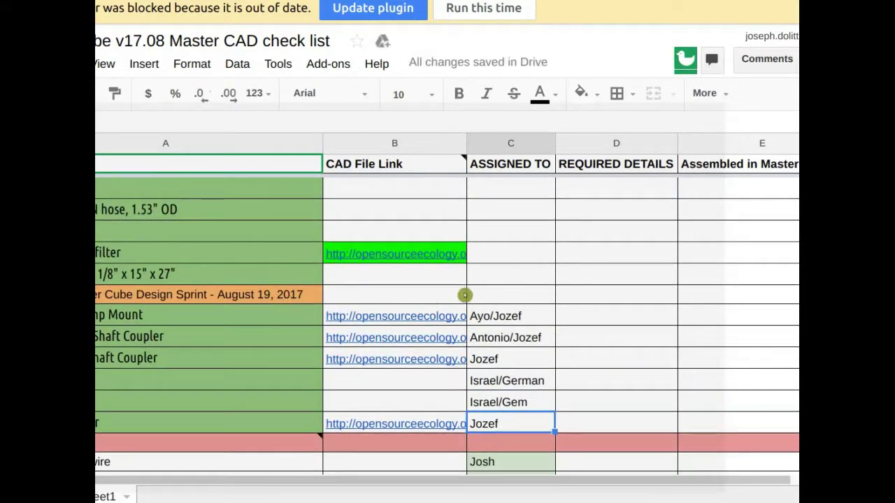
left_click(498, 274)
type("German")
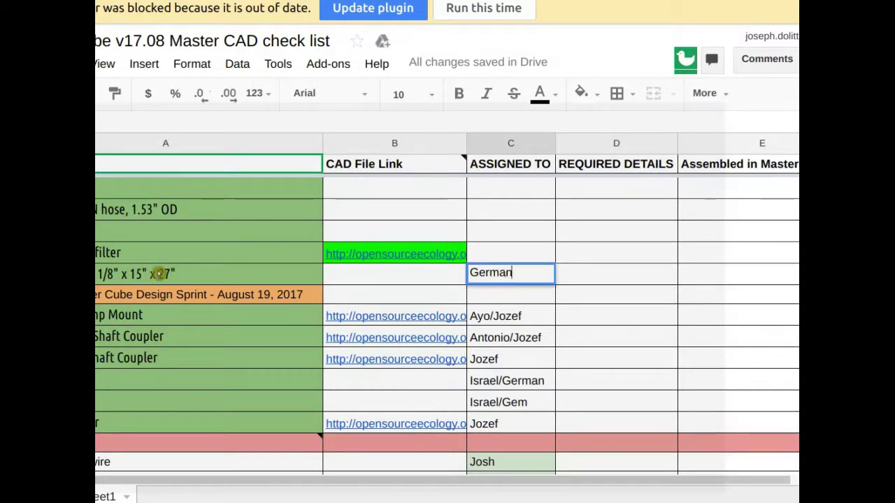
left_click(183, 274)
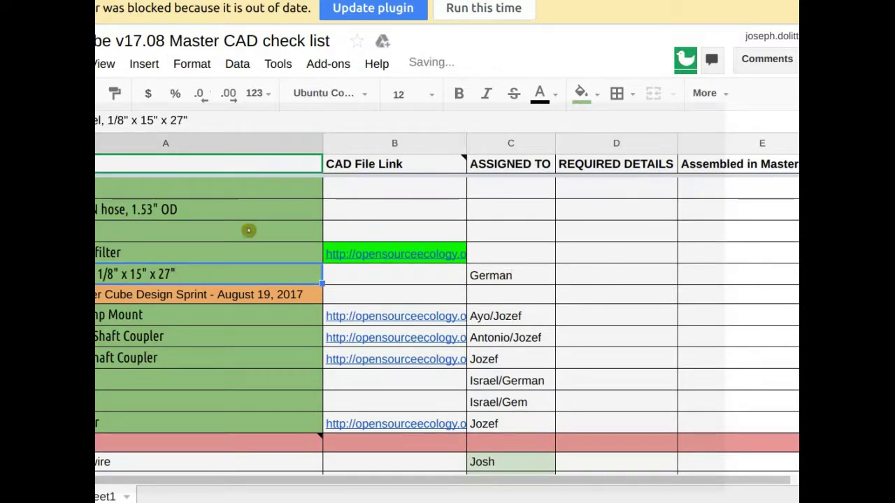
Consult the Roles on Power Cube slide and enter a team member's first name as assignee of the 1.53" OD hose.
left_click(497, 281)
scroll(497, 281, "up", 2)
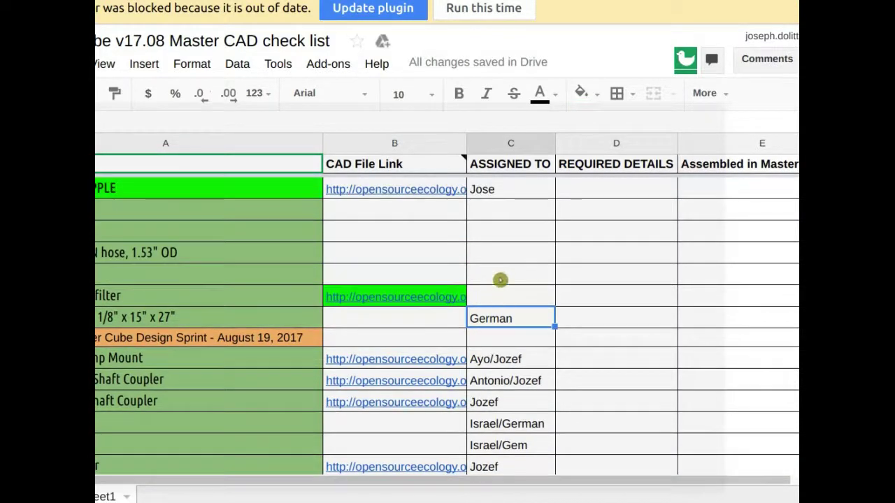
scroll(501, 280, "up", 1)
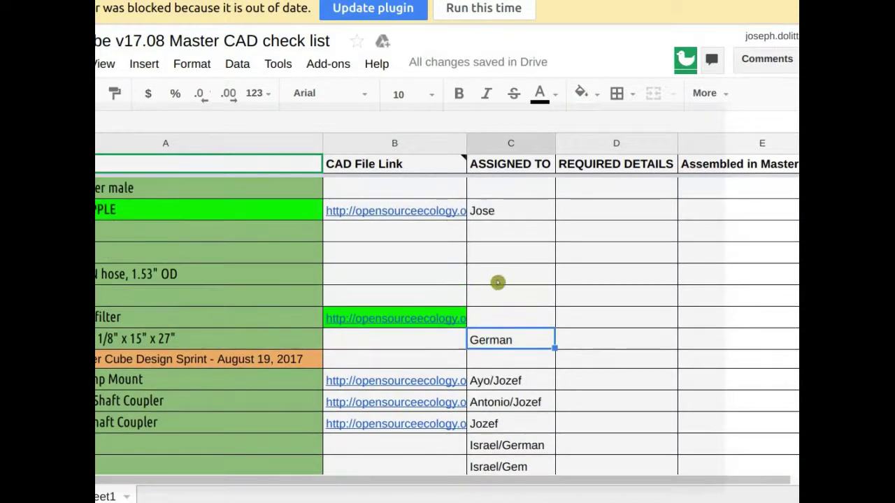
left_click(174, 275)
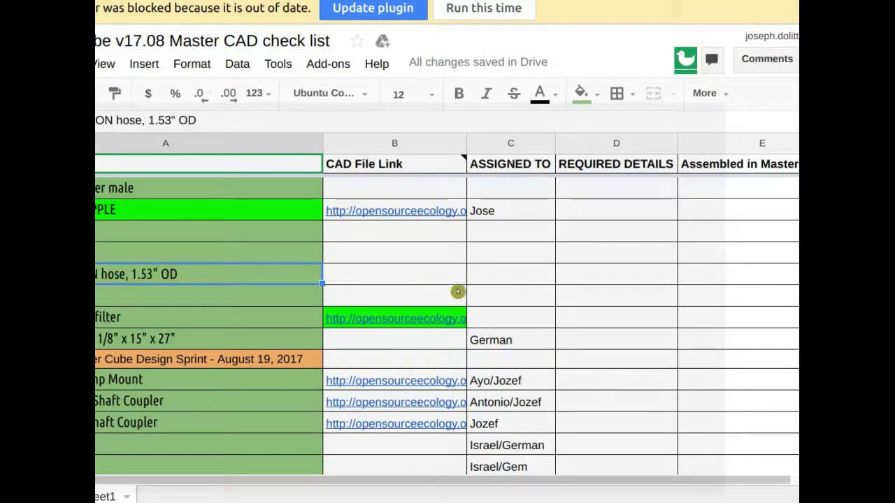
left_click(532, 282)
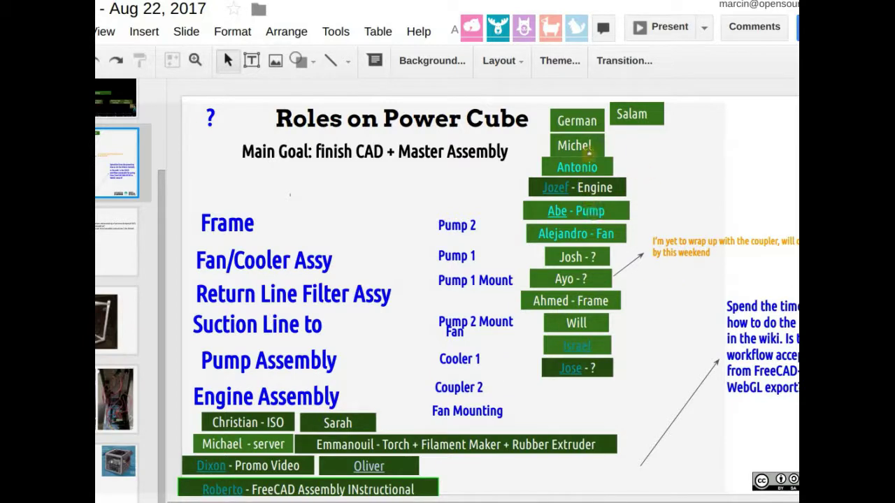
left_click(589, 147)
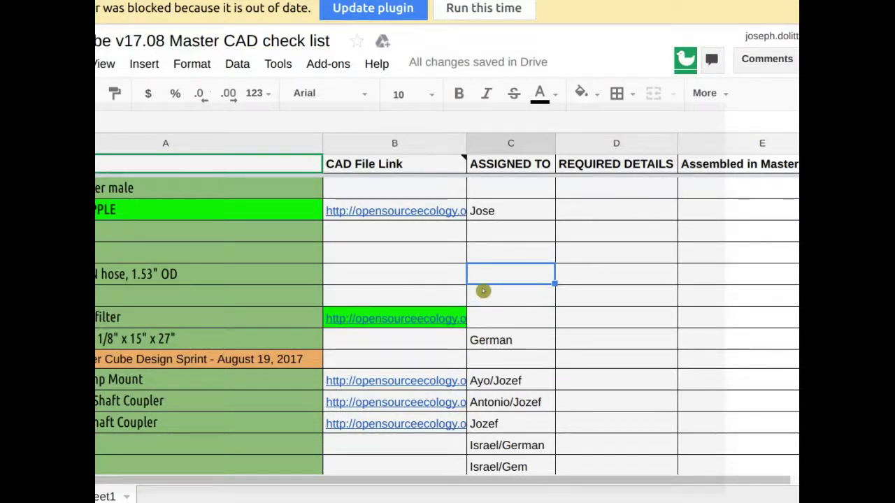
type("Michel")
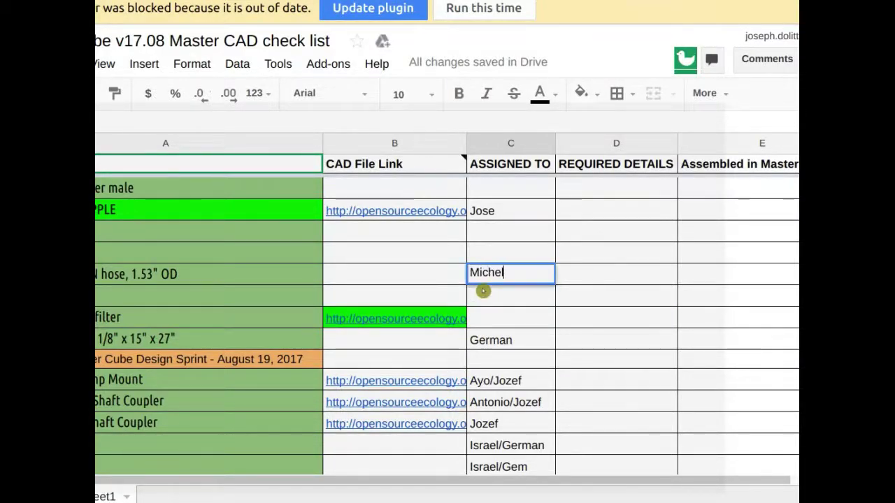
key("Return")
Enter a team member's first name as assignee two rows above the 1.53" OD hose.
scroll(468, 266, "up", 1)
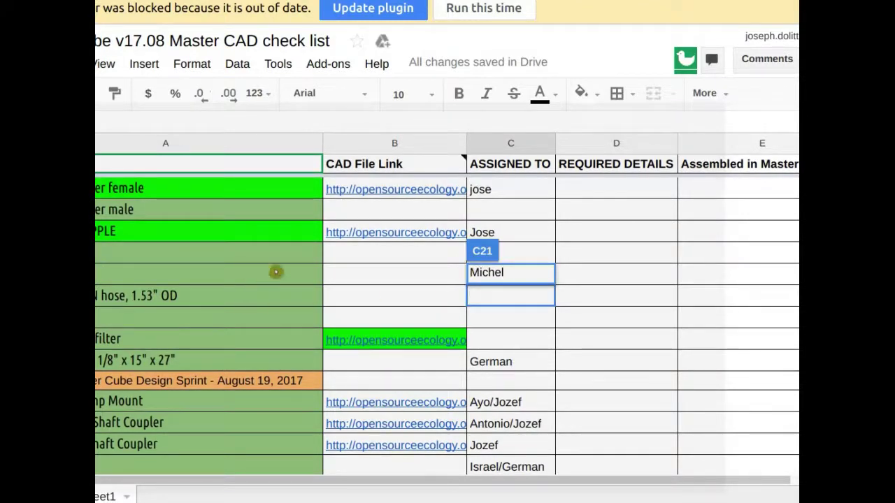
left_click(512, 254)
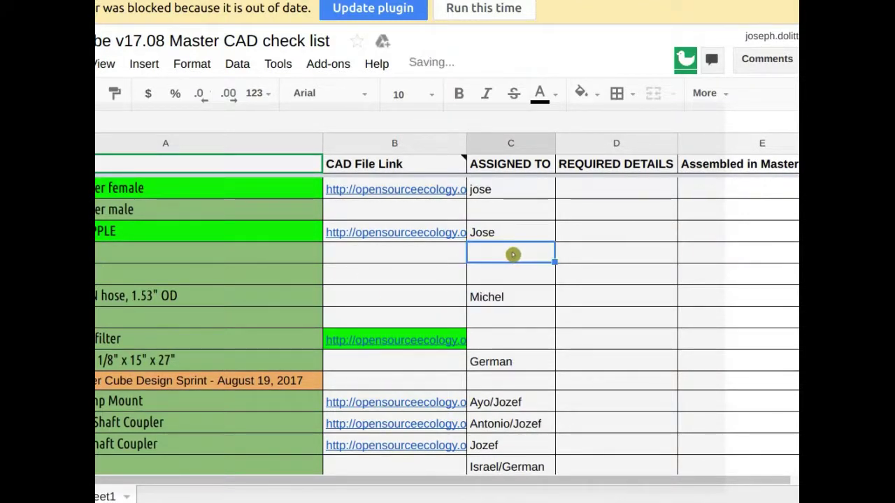
type("Salam")
key("Return")
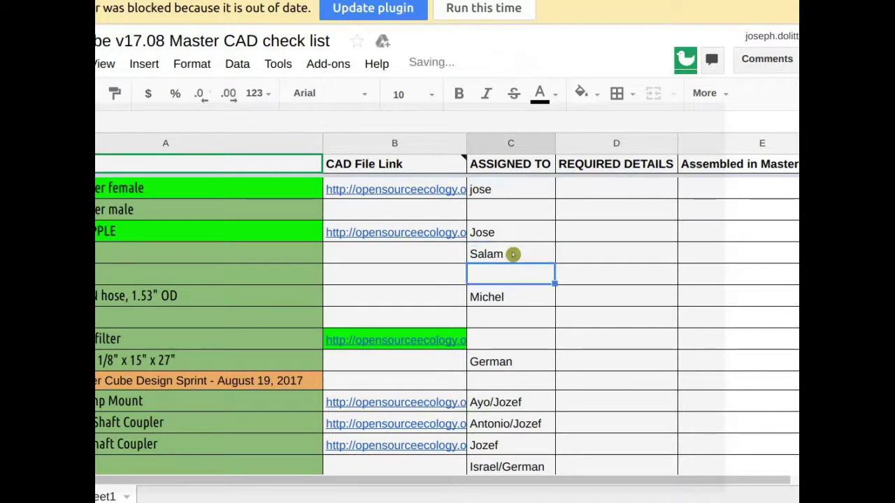
Check the part name and the ASSIGNED TO cell in the row directly above the 1.53" OD hose.
key("Left")
key("Left")
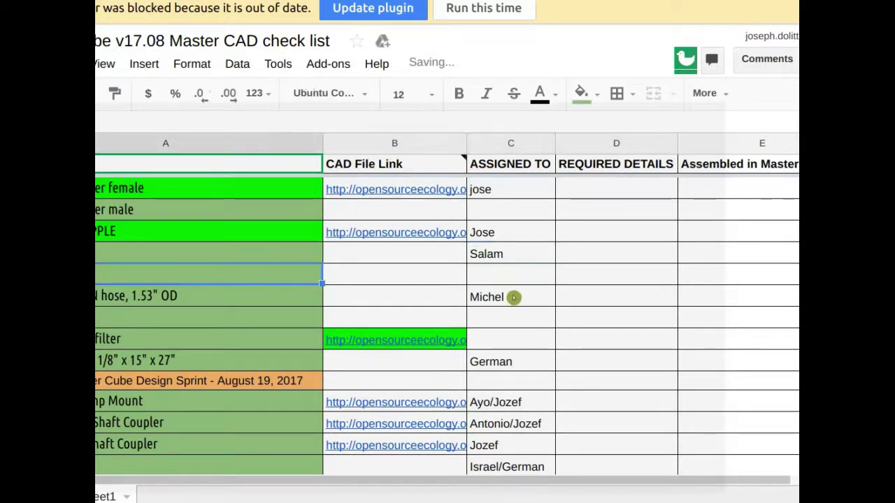
left_click(477, 280)
left_click(441, 280)
left_click(487, 279)
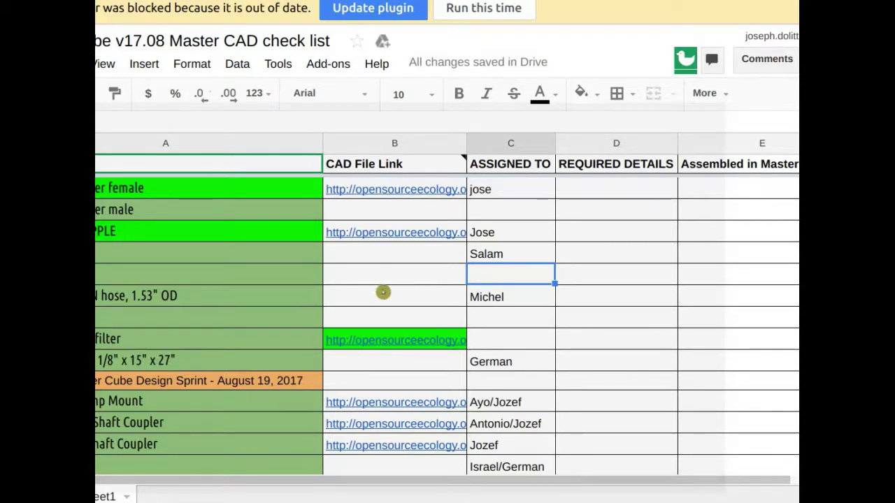
left_click(170, 276)
left_click(493, 274)
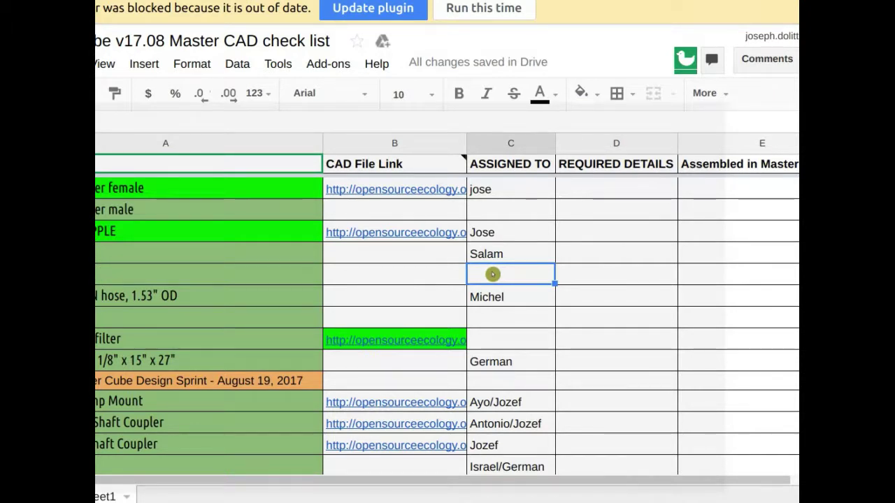
left_click(105, 274)
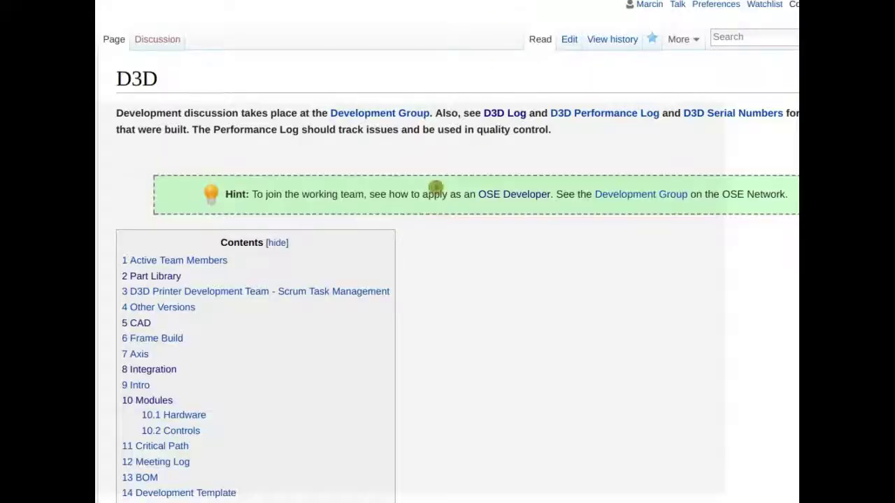
Open the wiki's Power Cube v17.08 page and find its Frame Fittings section.
scroll(627, 33, "down", 15)
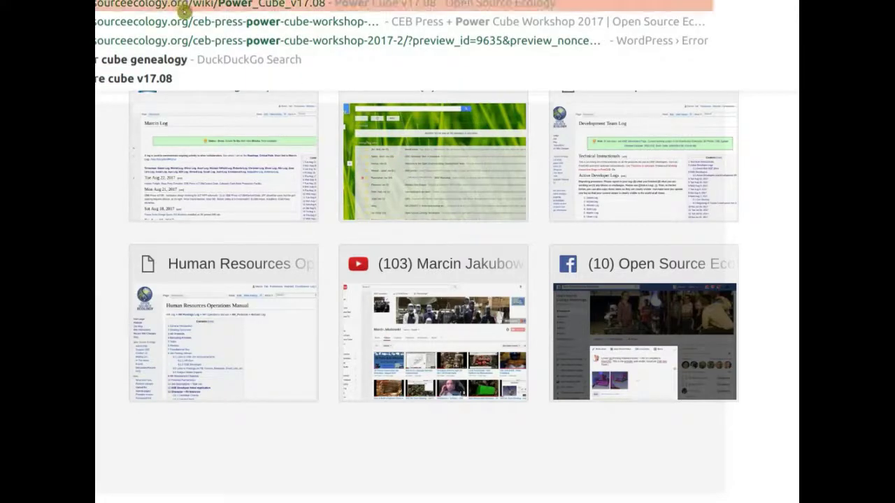
left_click(185, 8)
left_click(515, 81)
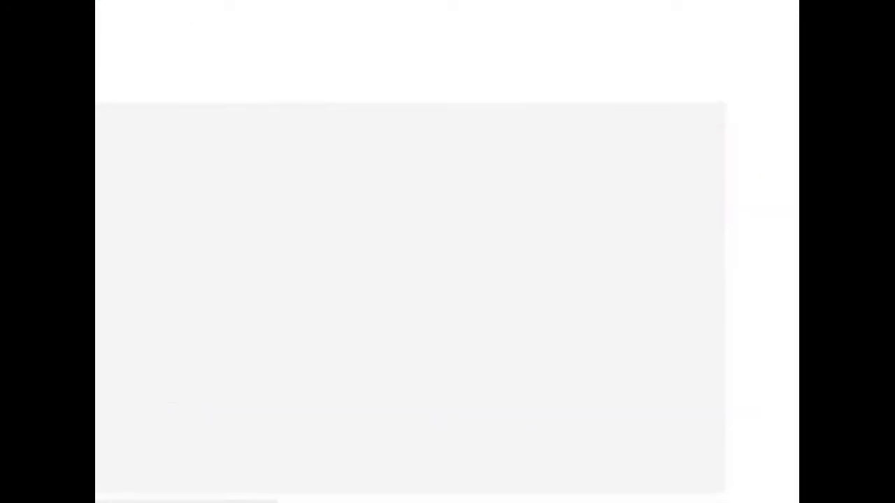
scroll(315, 165, "down", 15)
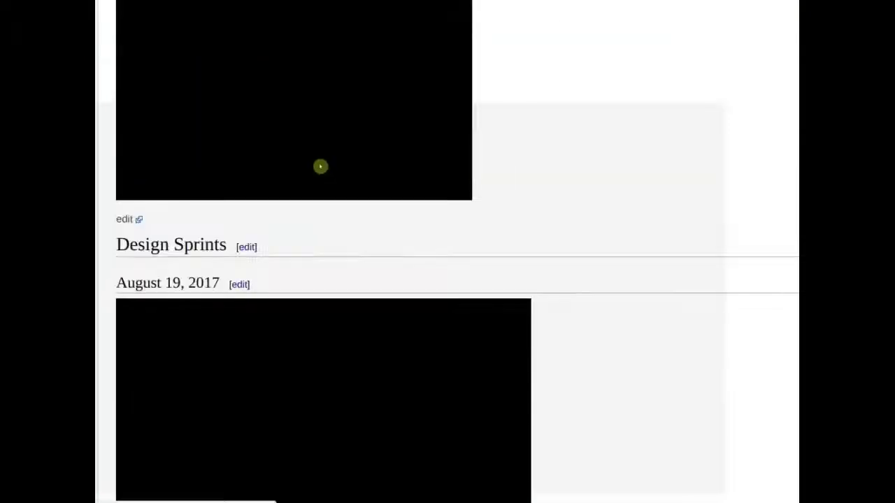
scroll(492, 226, "down", 15)
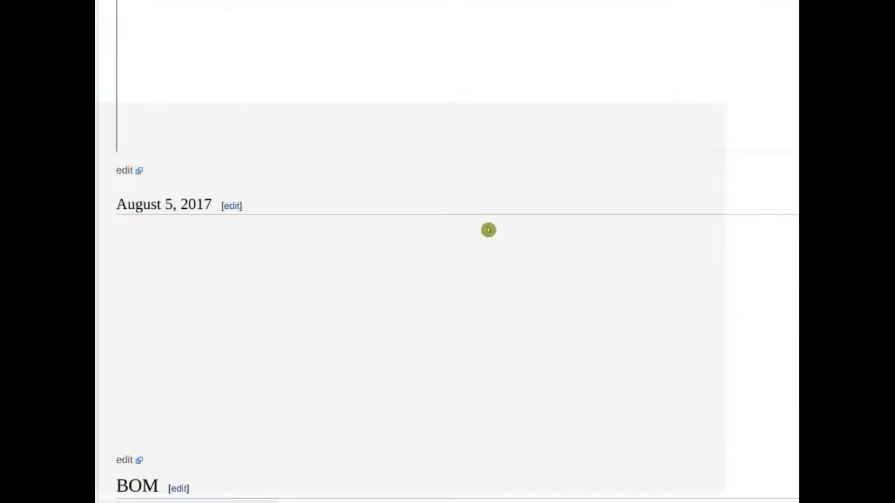
scroll(487, 230, "down", 10)
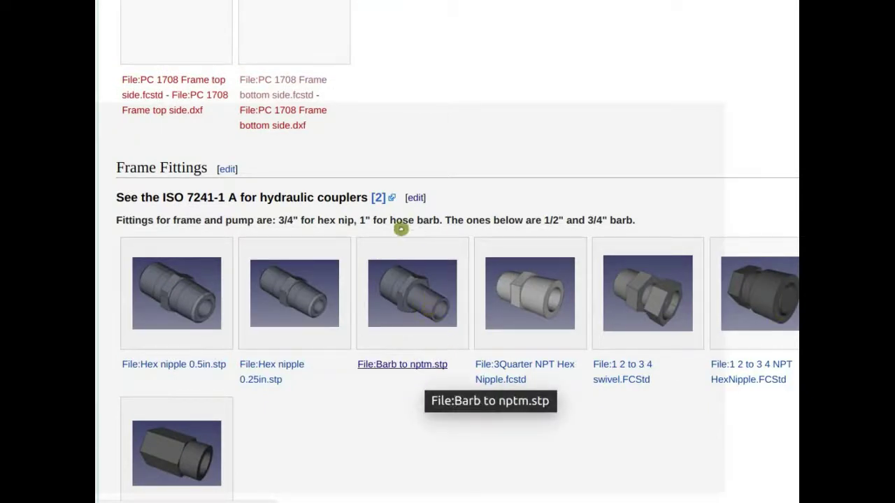
Read the note on frame and pump fitting sizes and open the file page of Barb to nptm.stp.
left_click_drag(127, 221, 441, 222)
double_click(264, 221)
left_click(406, 368)
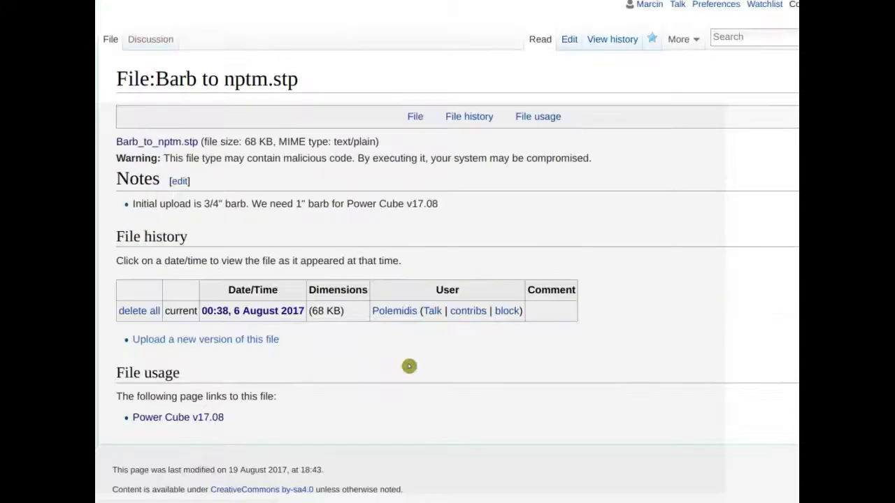
Read the barb-size note on the Barb to nptm.stp page, return to the Frame Fittings note, and switch back to the CAD check list.
double_click(140, 180)
double_click(146, 204)
double_click(216, 204)
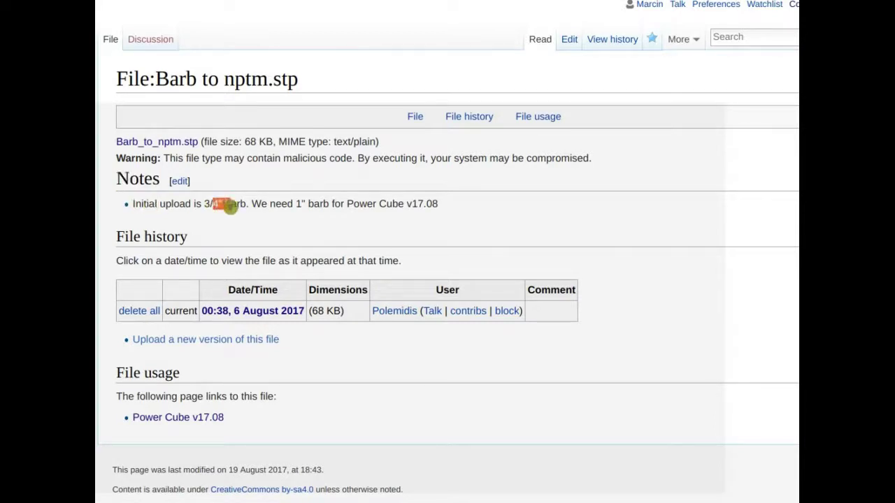
left_click_drag(306, 204, 431, 206)
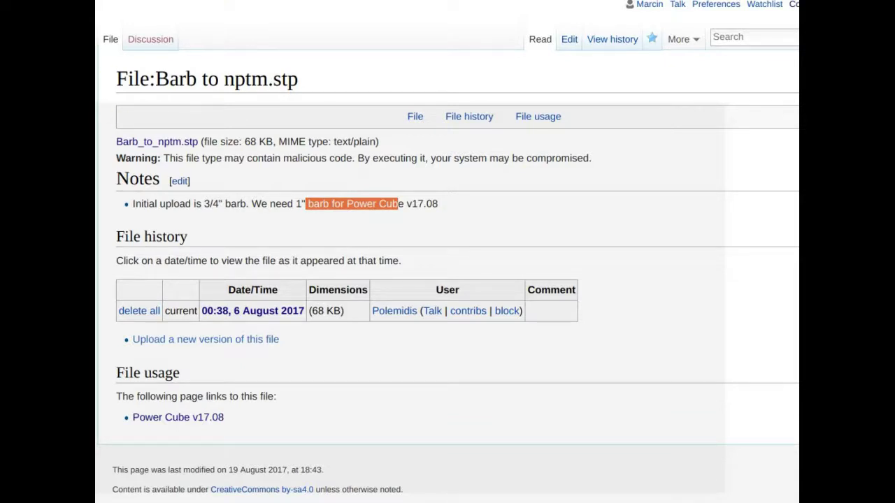
key("alt+Left")
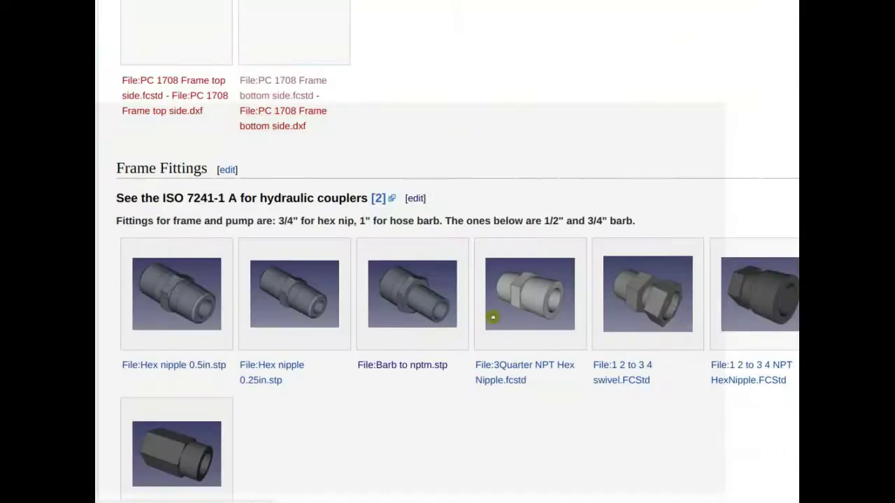
triple_click(515, 219)
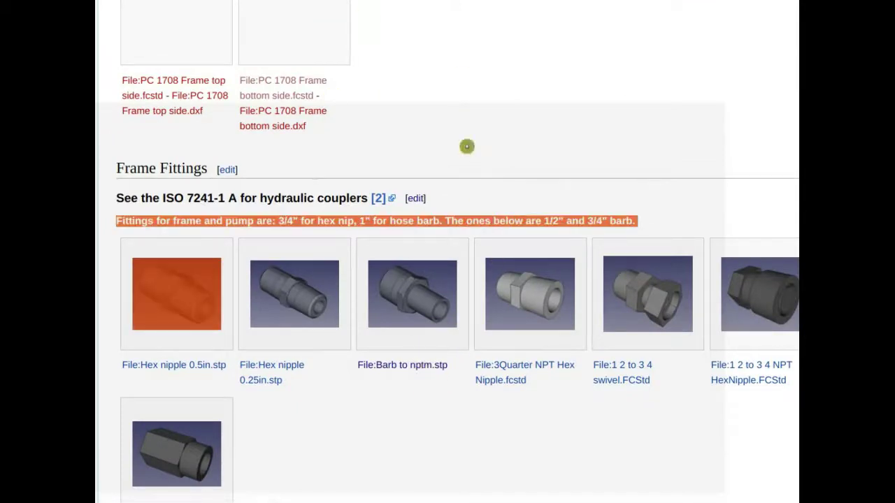
key("Home")
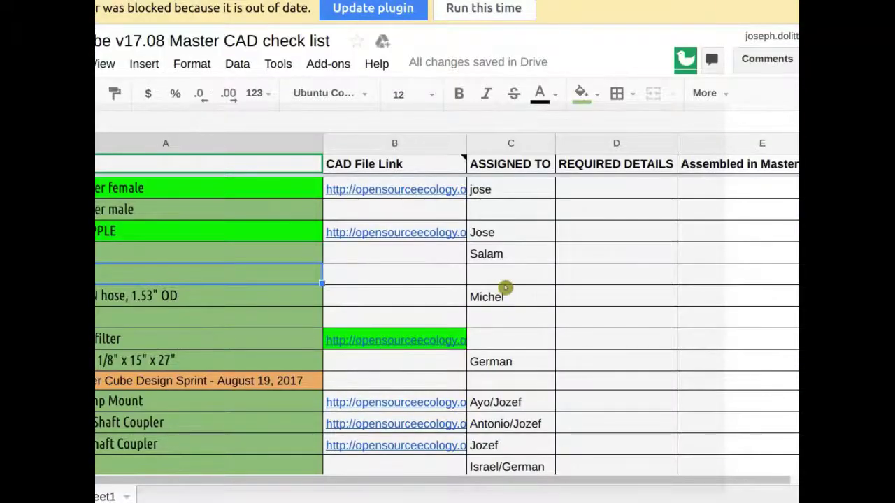
Consult the Roles on Power Cube slide for available team members and review the ASSIGNED TO column for unassigned rows.
left_click(504, 283)
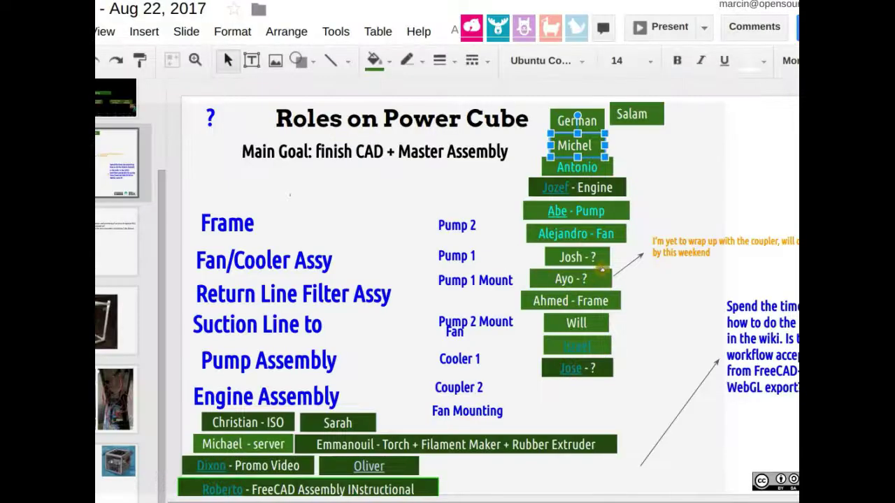
left_click(599, 279)
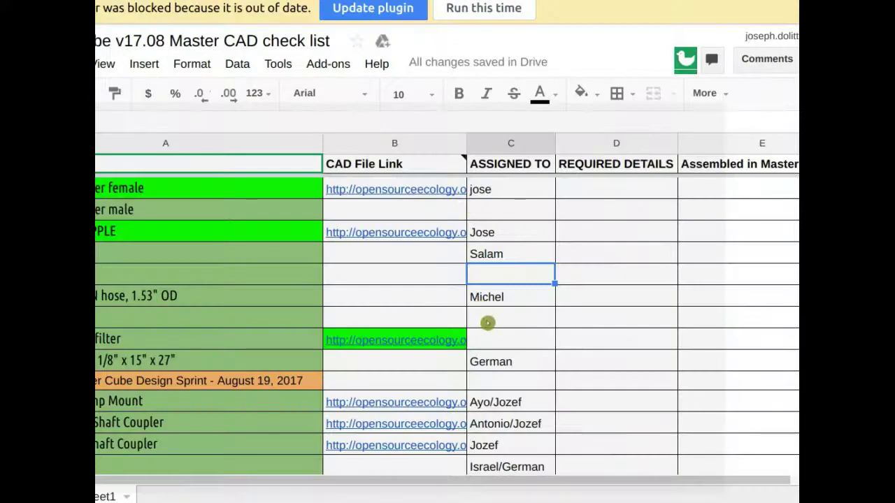
scroll(489, 319, "down", 2)
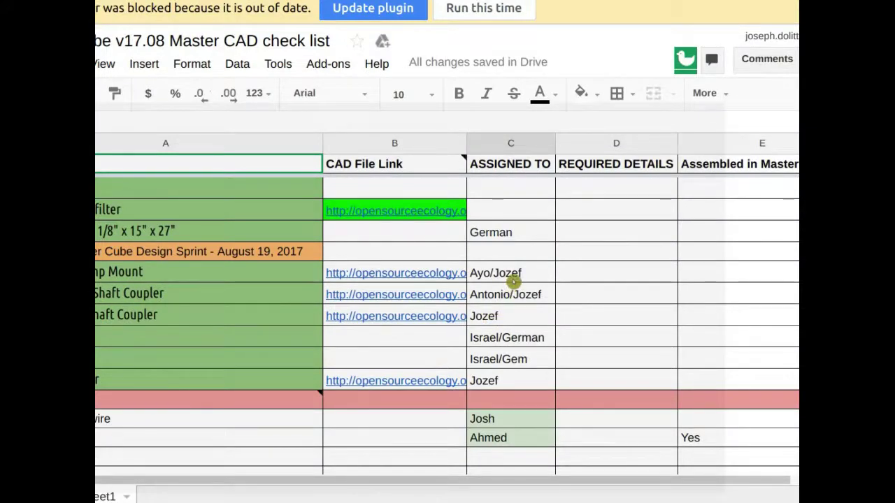
scroll(513, 283, "down", 1)
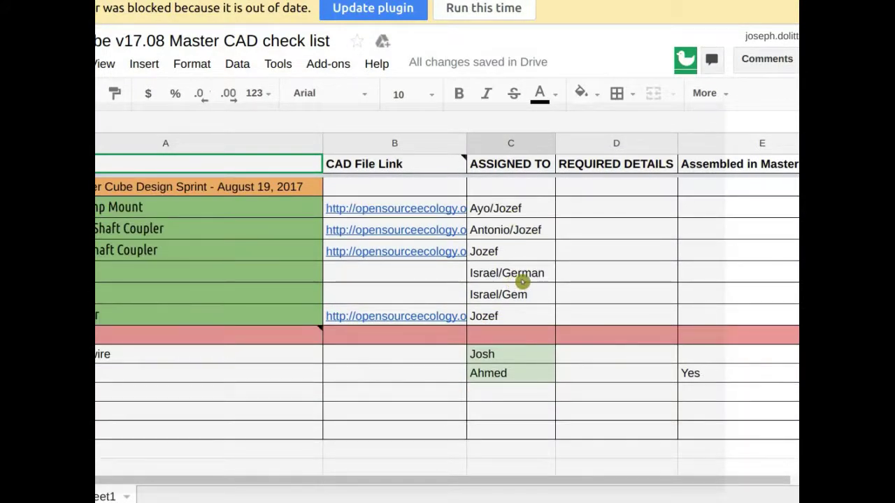
left_click(502, 393)
scroll(342, 405, "up", 7)
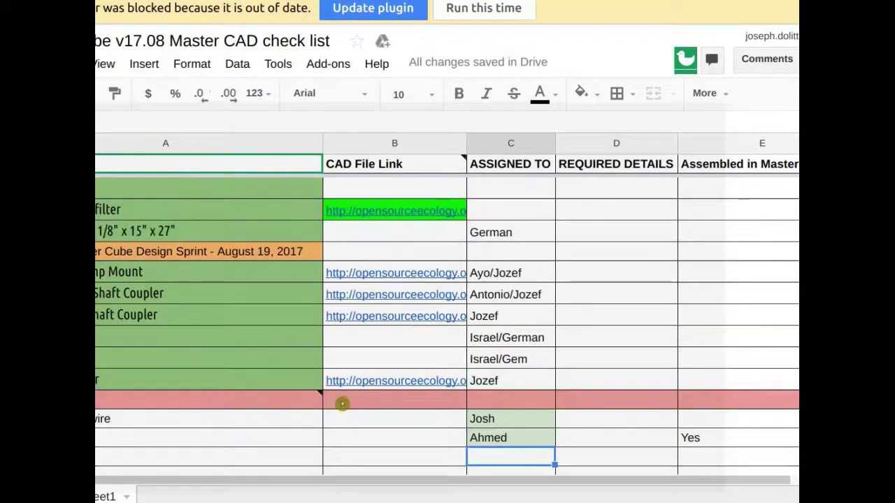
scroll(342, 395, "up", 2)
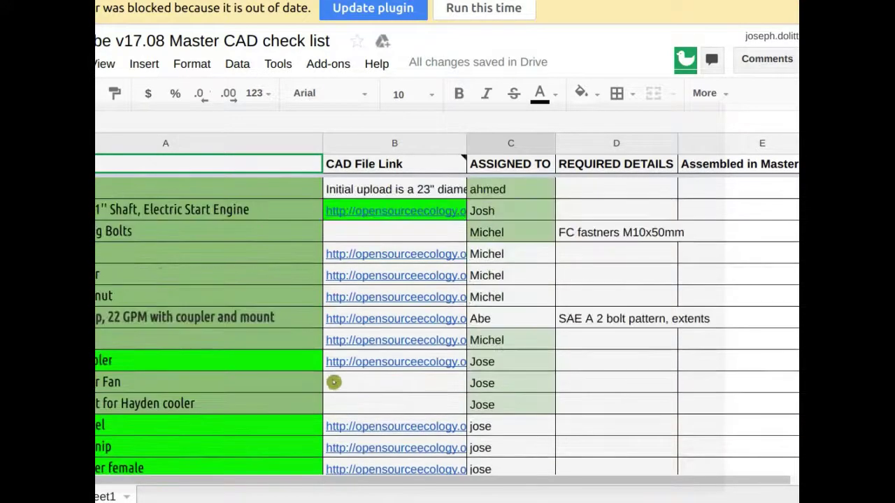
scroll(178, 259, "down", 9)
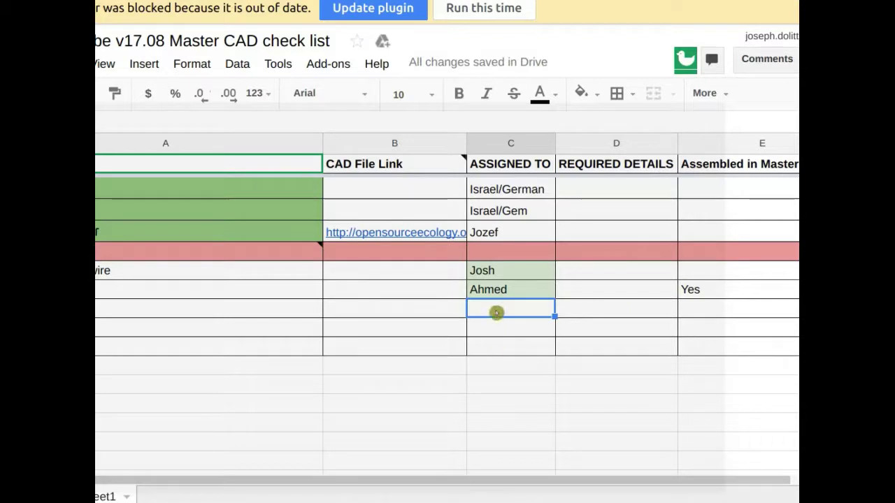
scroll(555, 380, "up", 5)
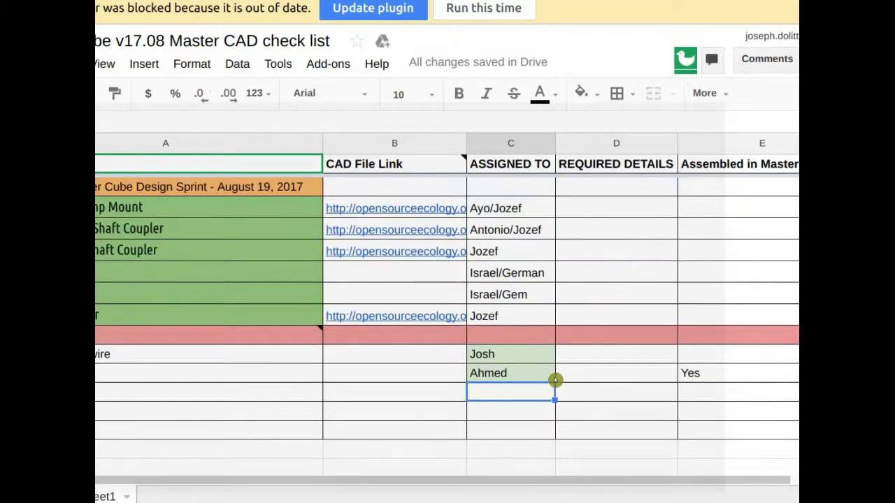
scroll(555, 380, "up", 5)
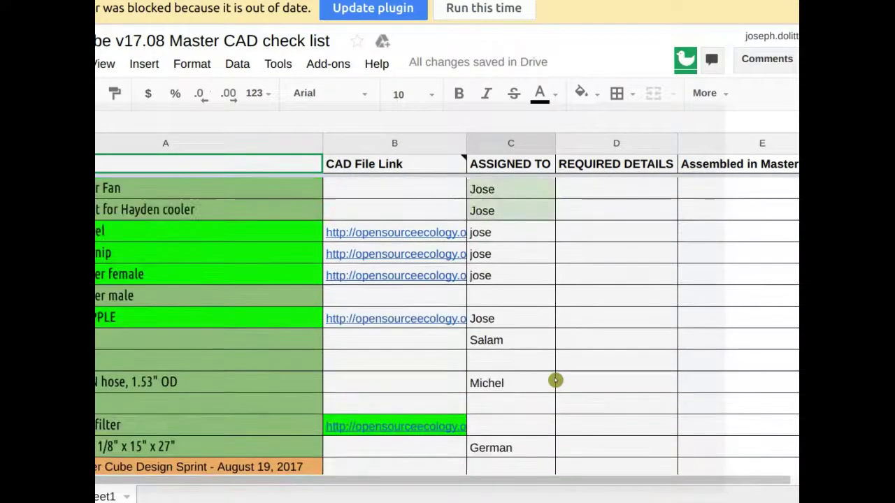
scroll(555, 380, "down", 10)
Enter a team member's first name as assignee in the first unassigned row below the red divider row.
left_click(490, 309)
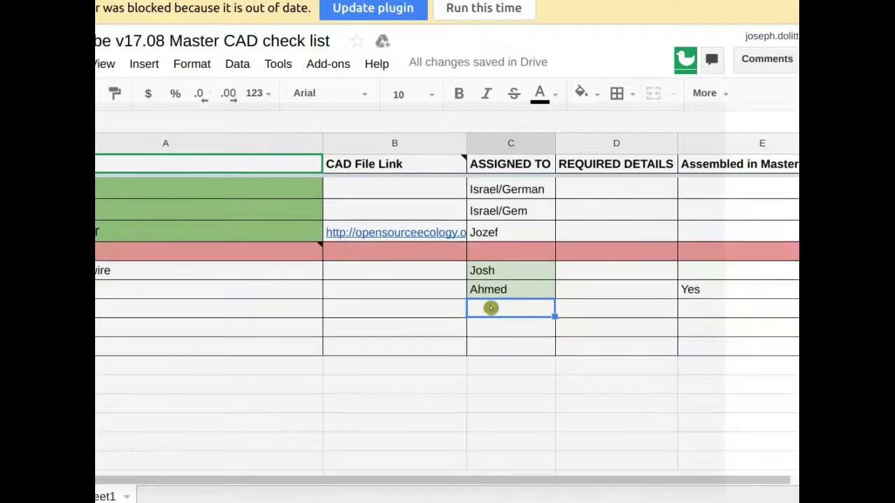
scroll(501, 322, "up", 10)
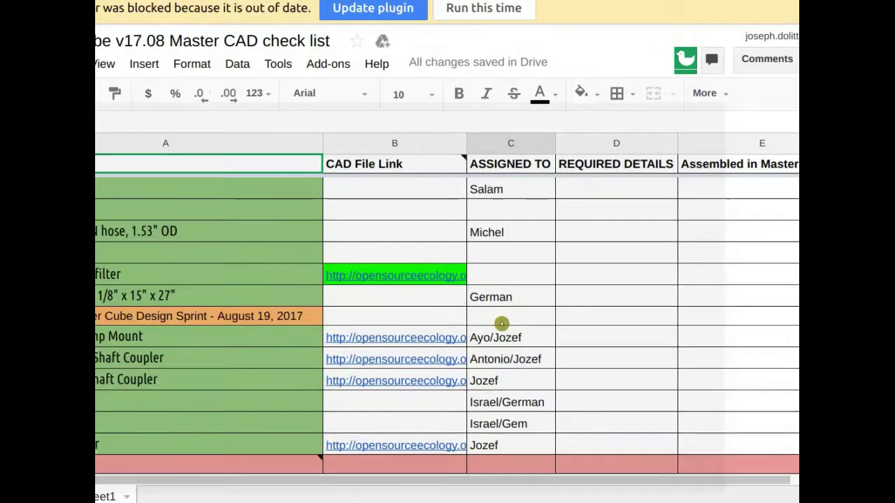
scroll(499, 320, "up", 3)
scroll(503, 322, "down", 10)
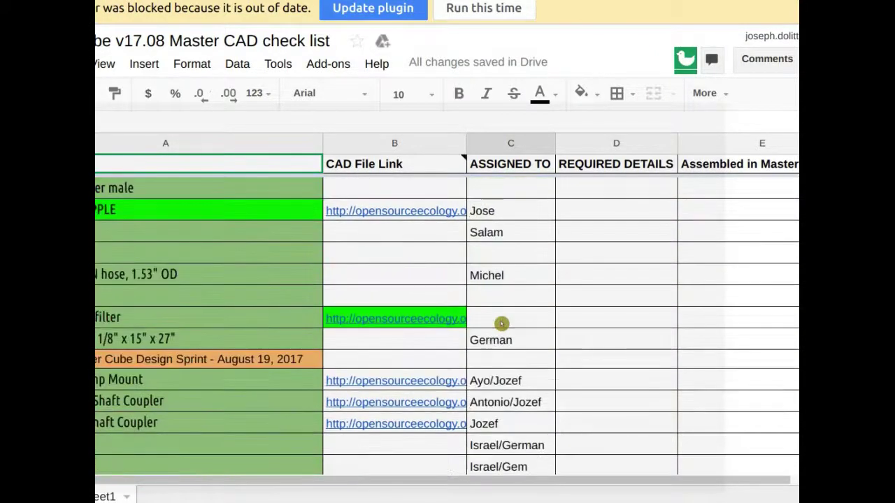
scroll(517, 335, "down", 1)
type("Jo")
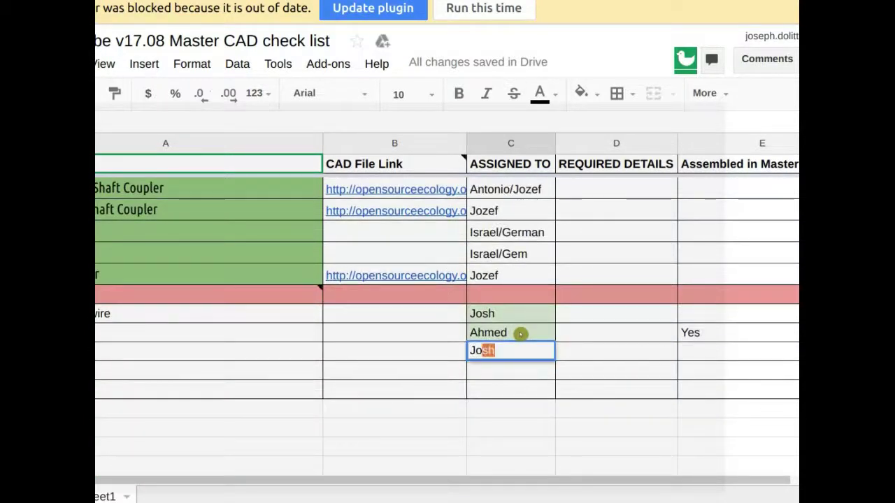
type("se")
key("Return")
Fill the newly assigned cell below the red divider row with the light green used in the cells above it.
left_click(515, 349)
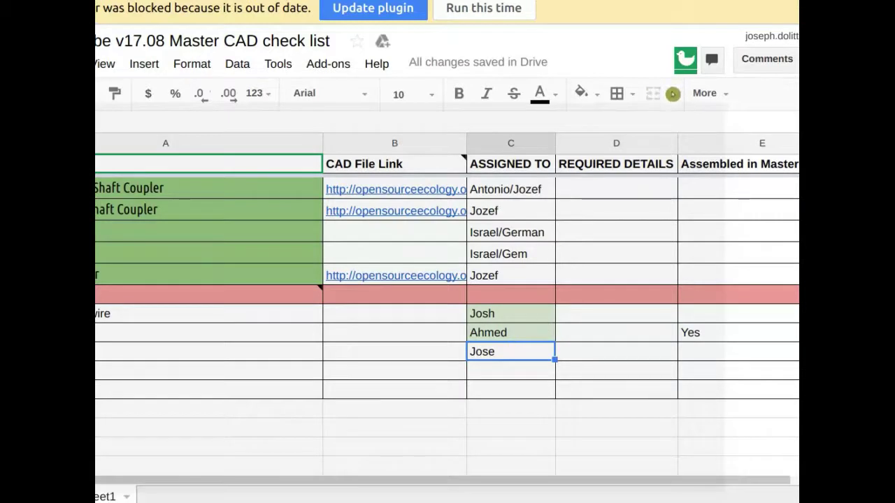
left_click(582, 93)
left_click(654, 195)
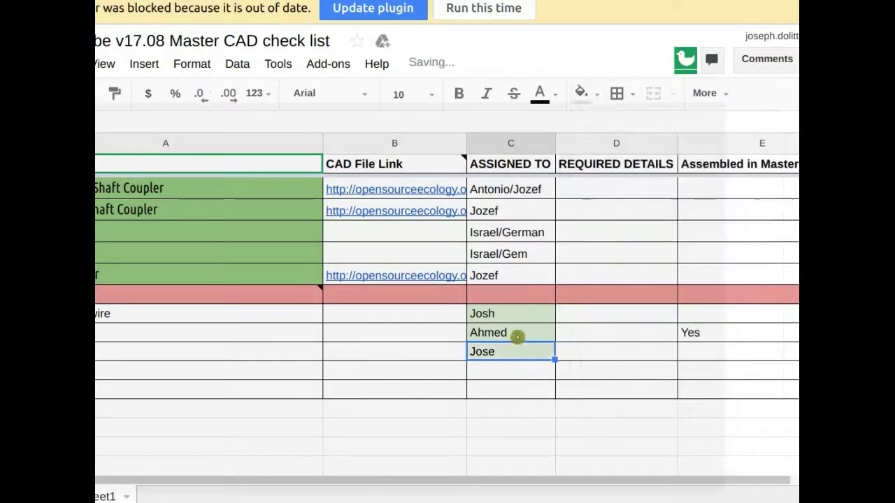
Enter another team member's first name in the next unassigned row below the red divider and fill that cell light green.
left_click(497, 372)
scroll(493, 375, "up", 1)
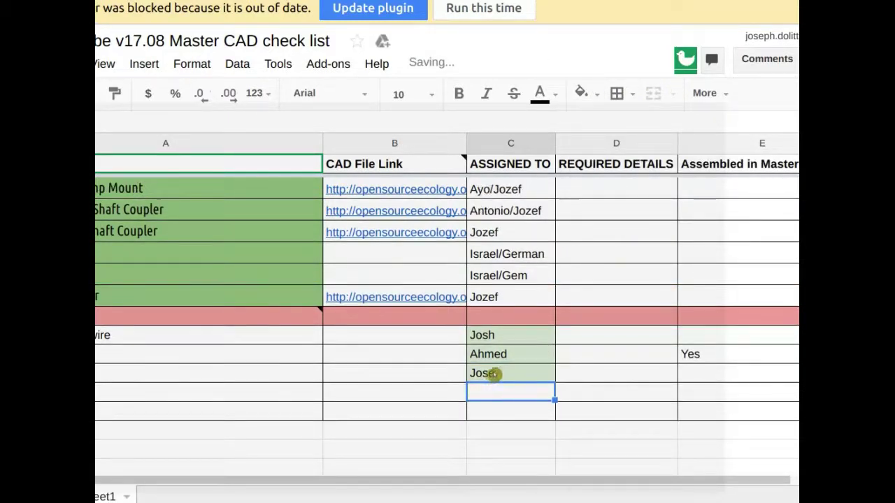
scroll(493, 374, "up", 4)
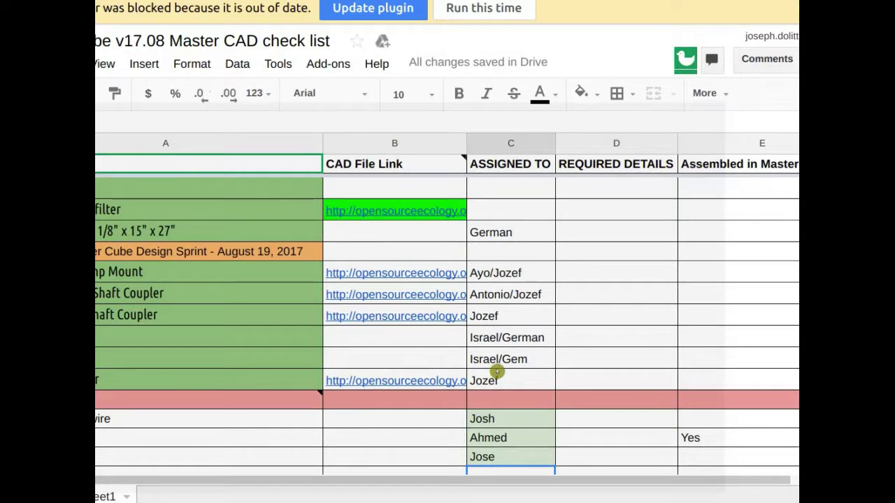
left_click(447, 341)
left_click(435, 360)
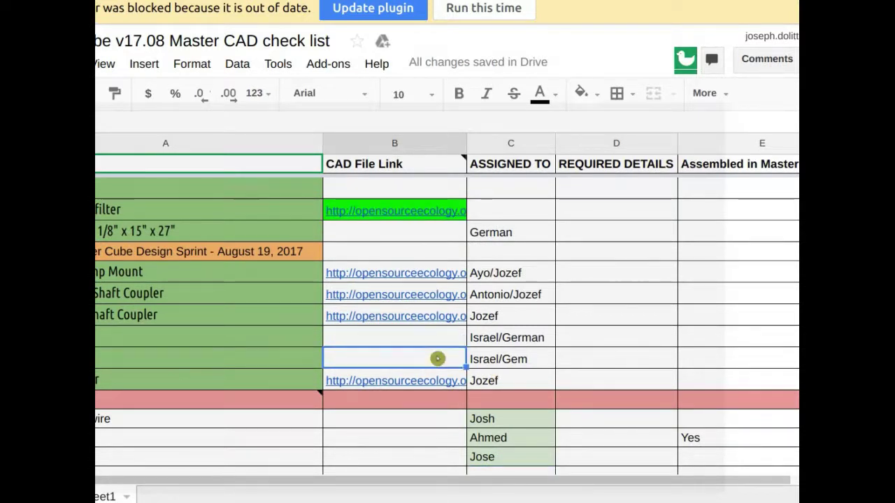
scroll(502, 347, "down", 5)
left_click(509, 370)
type("Gereman")
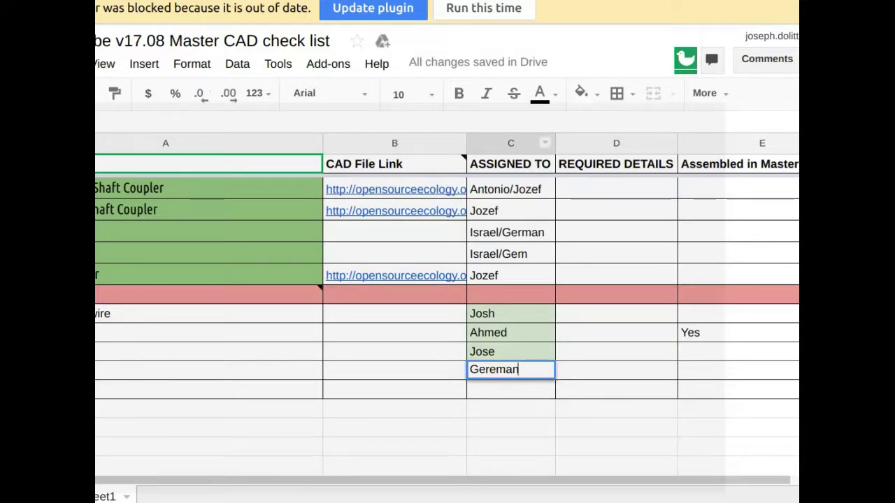
left_click(580, 92)
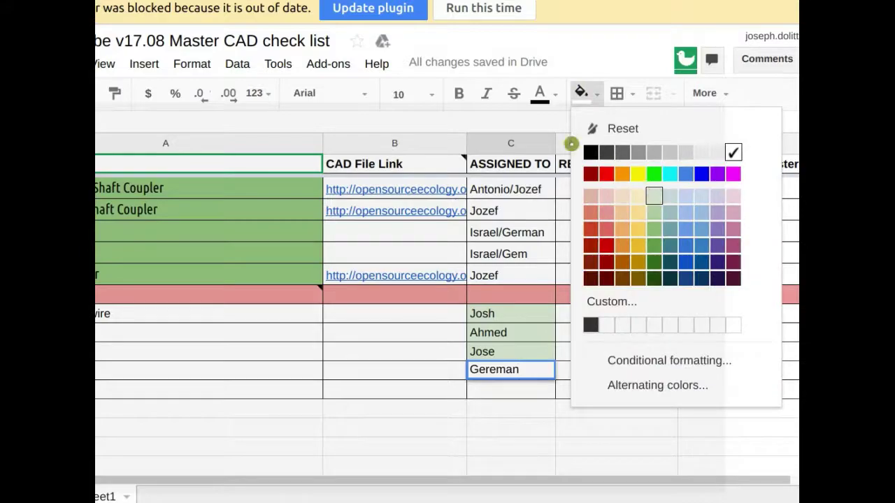
left_click(653, 196)
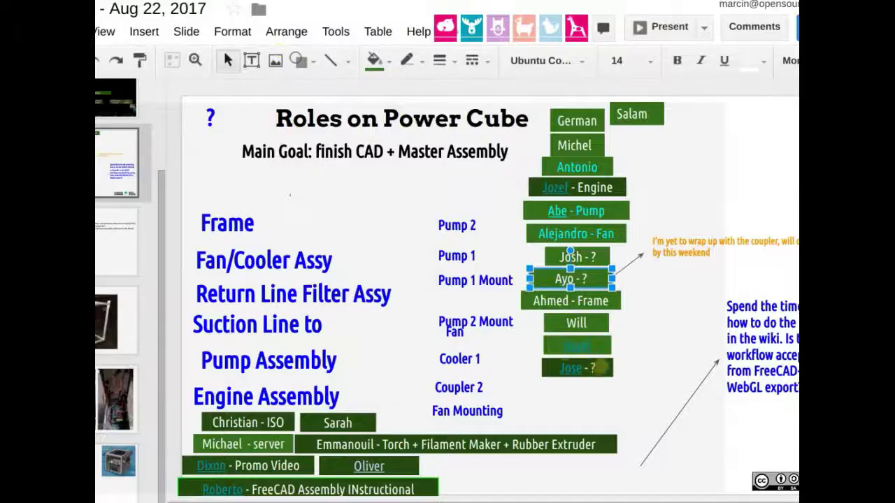
Pick another member on the roles slide and enter their first name as assignee of the male part below the female one.
left_click(576, 322)
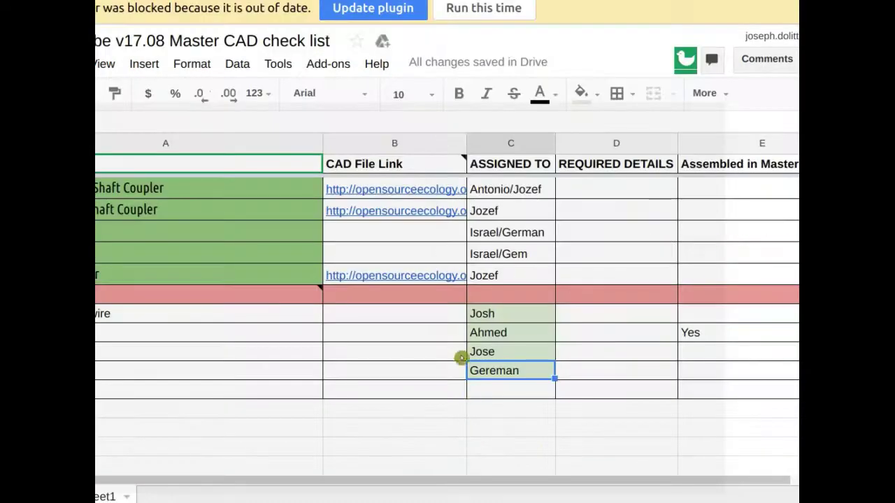
scroll(466, 371, "up", 5)
scroll(457, 356, "up", 6)
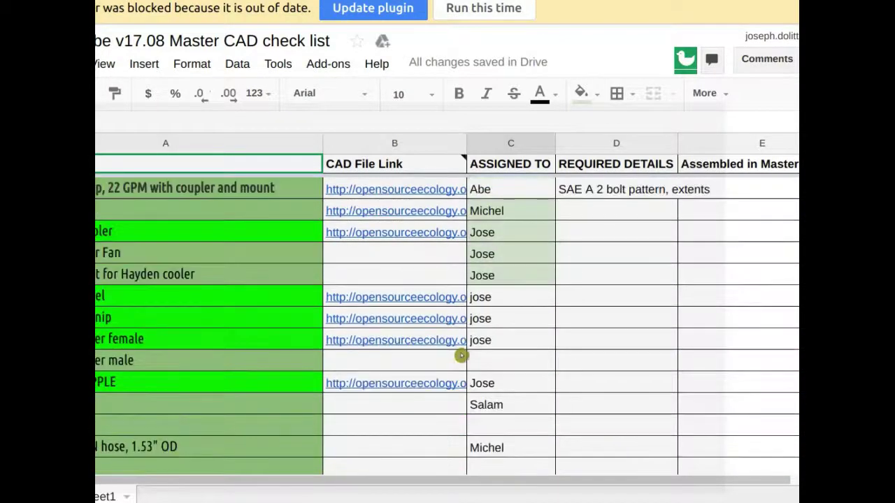
scroll(494, 348, "up", 2)
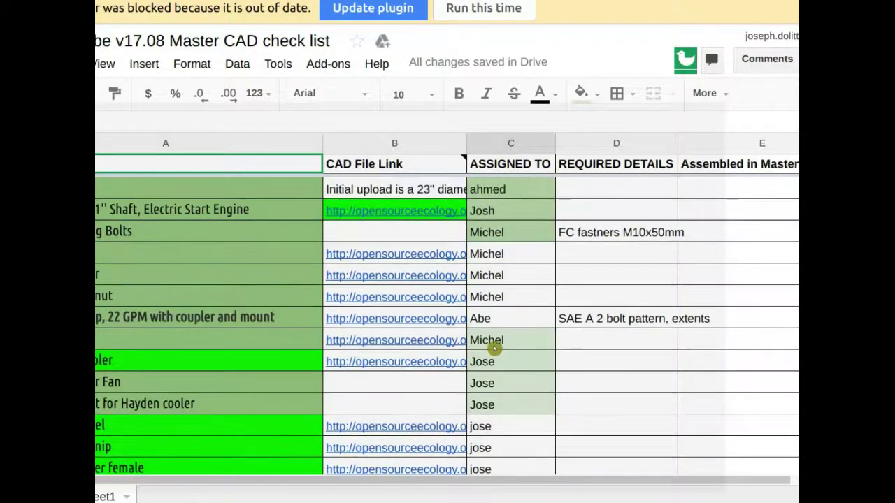
scroll(493, 351, "down", 3)
left_click(494, 381)
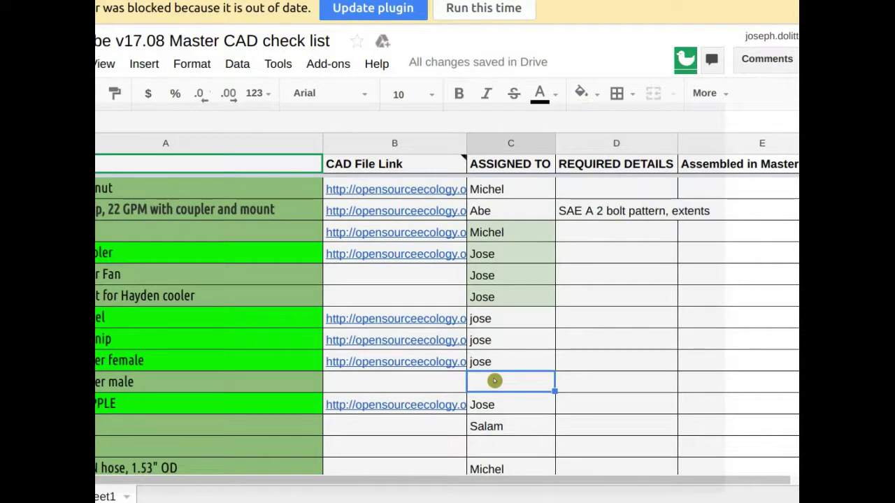
type("wu")
key("BackSpace")
type("ill")
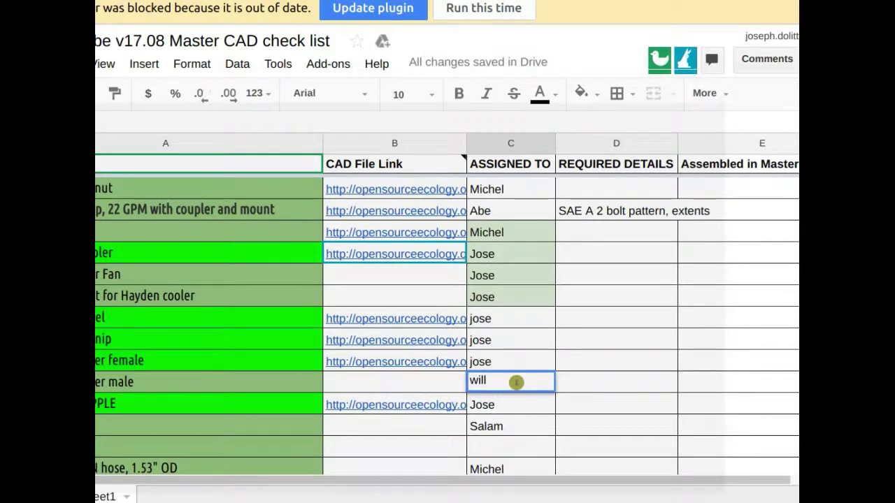
key("Return")
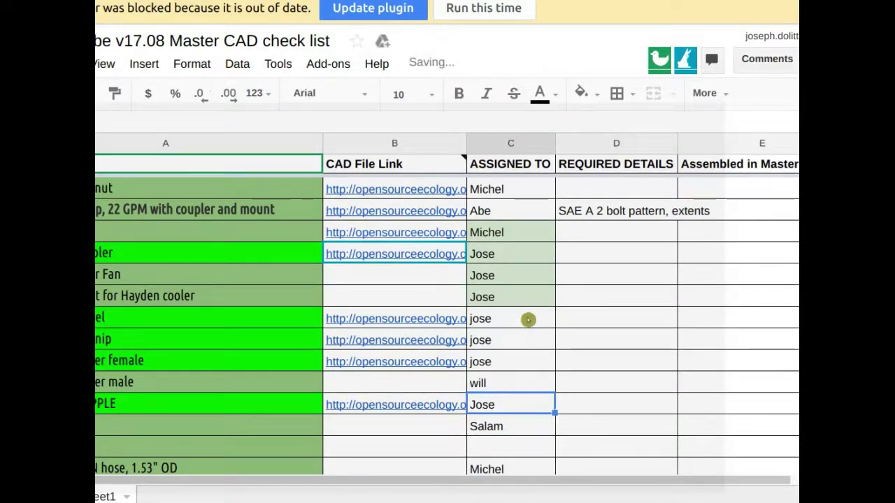
Fill the four ASSIGNED TO cells from below the Hayden cooler row through the male part row light green.
left_click_drag(528, 320, 531, 390)
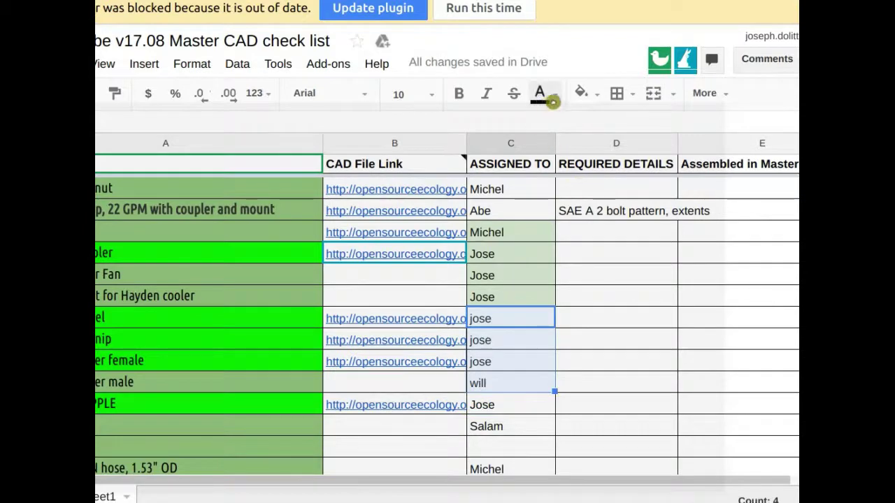
left_click(582, 93)
left_click(659, 200)
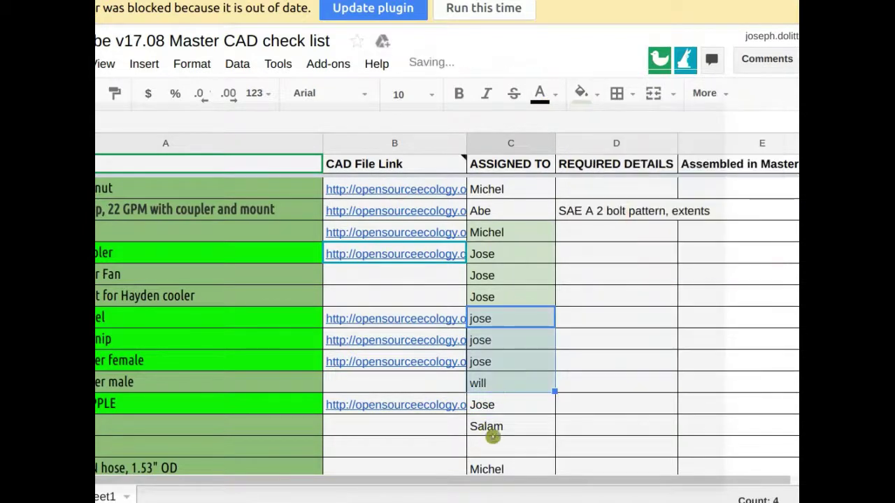
Enter a team member's first name in the unassigned ASSIGNED TO cell directly above the 1.53" OD hose row.
left_click(497, 450)
scroll(520, 410, "down", 2)
type("w")
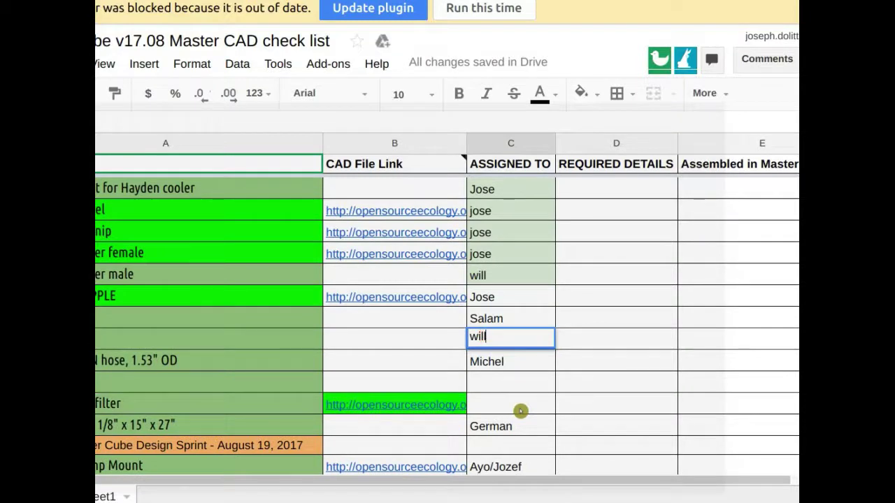
type("ill")
key("Return")
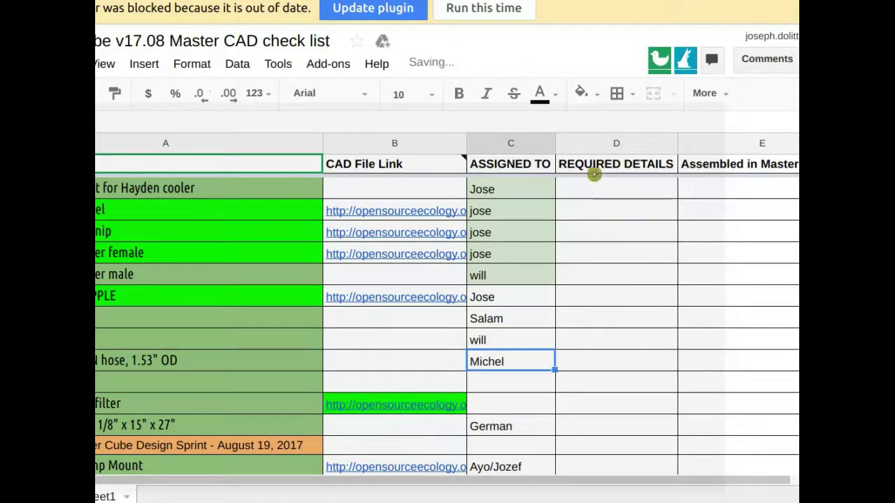
left_click(506, 338)
left_click(501, 382)
left_click(506, 343)
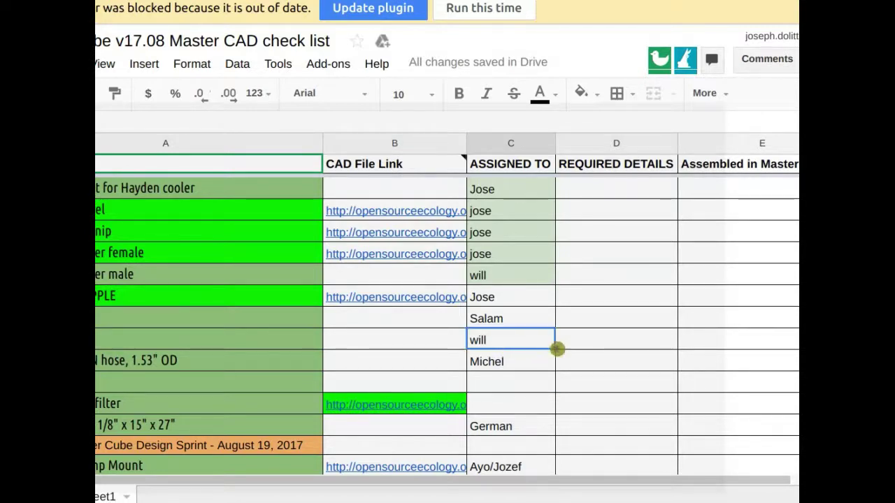
Compare the roles slide with the check list to see which members and parts are still unassigned, including the 22 GPM pump row.
key("ctrl+Tab")
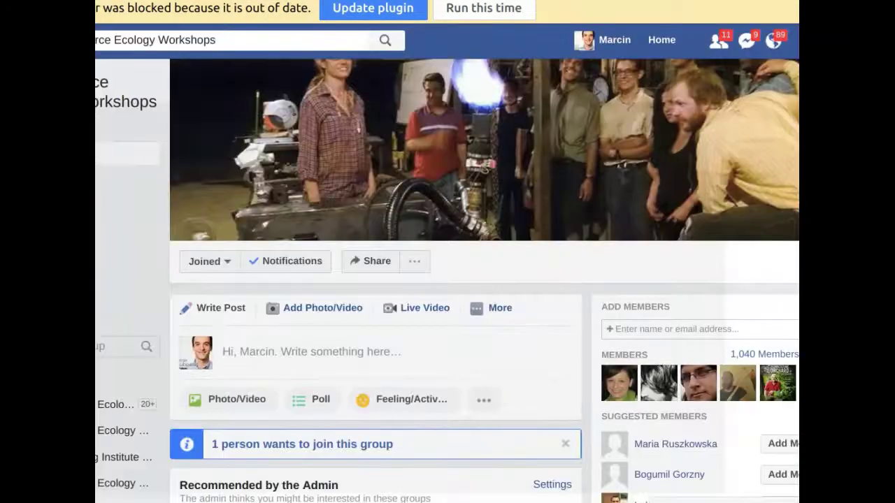
key("ctrl+shift+Tab")
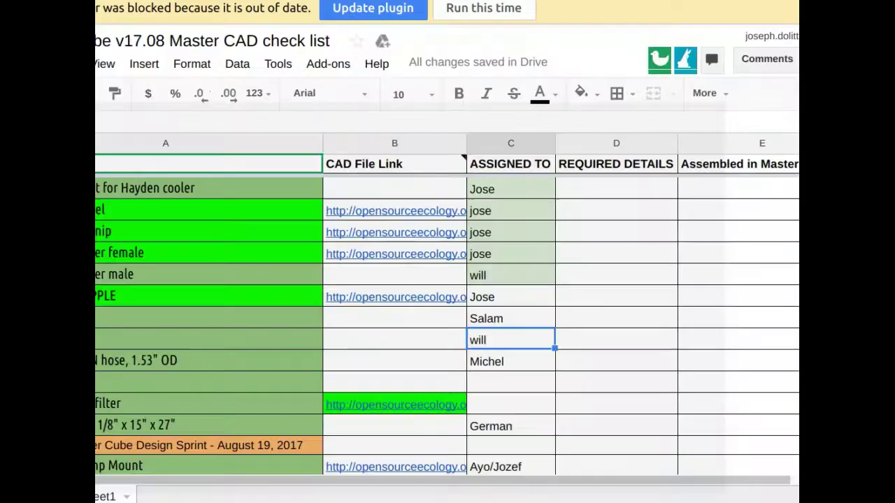
key("ctrl+shift+Tab")
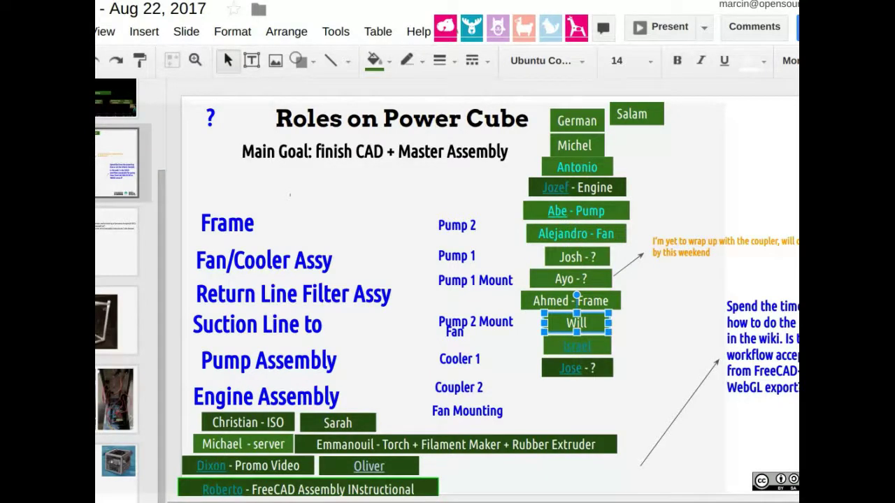
key("ctrl+Tab")
scroll(511, 259, "down", 3)
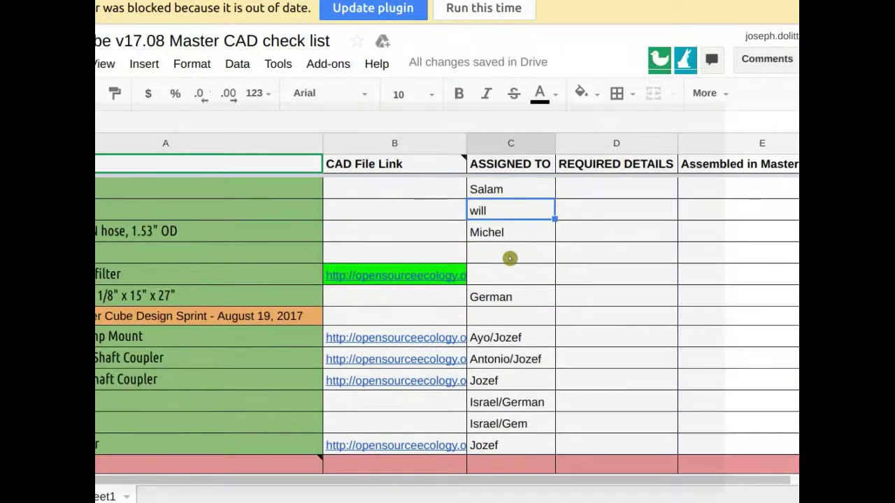
scroll(510, 255, "down", 2)
scroll(510, 295, "down", 1)
scroll(510, 294, "down", 2)
scroll(510, 297, "up", 5)
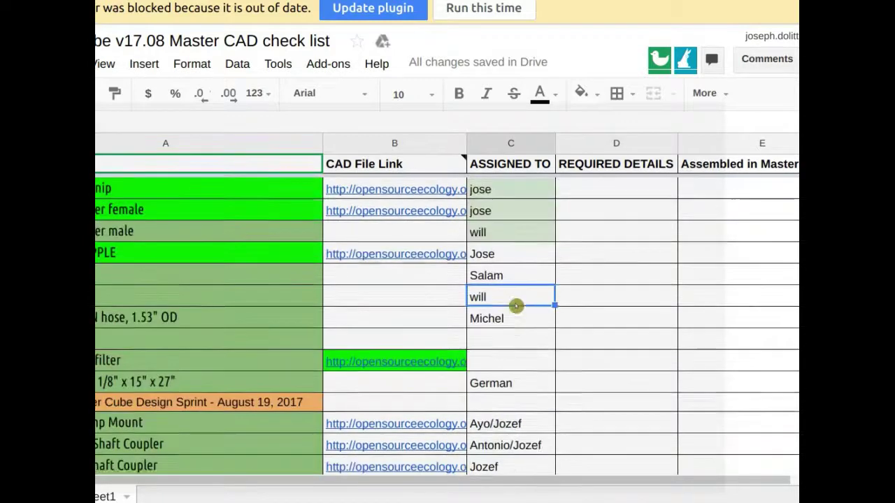
scroll(516, 305, "up", 5)
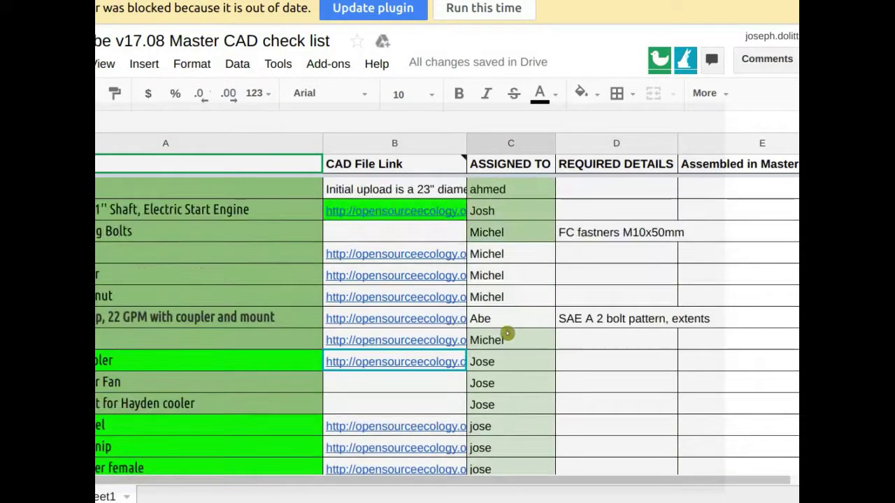
left_click(221, 318)
left_click(525, 318)
Enter the pump assignee's first name in the last unassigned row below the red divider and fill that cell light green.
scroll(524, 308, "down", 5)
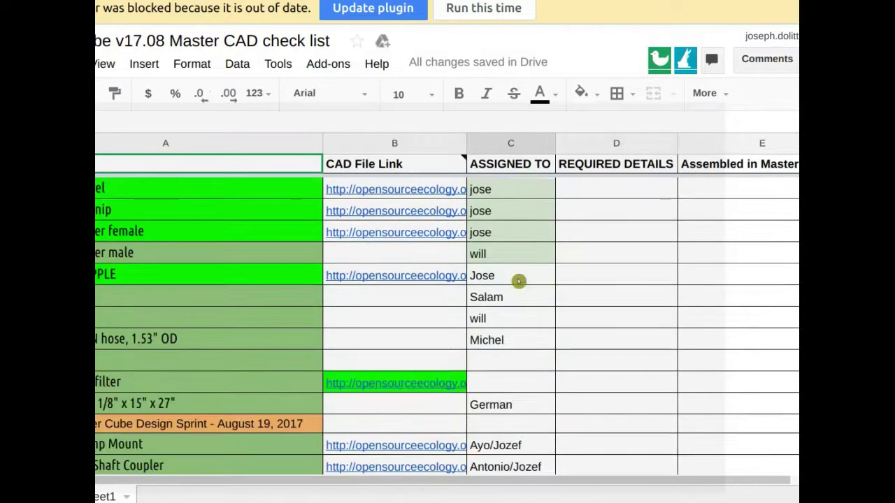
scroll(518, 283, "down", 8)
left_click(500, 329)
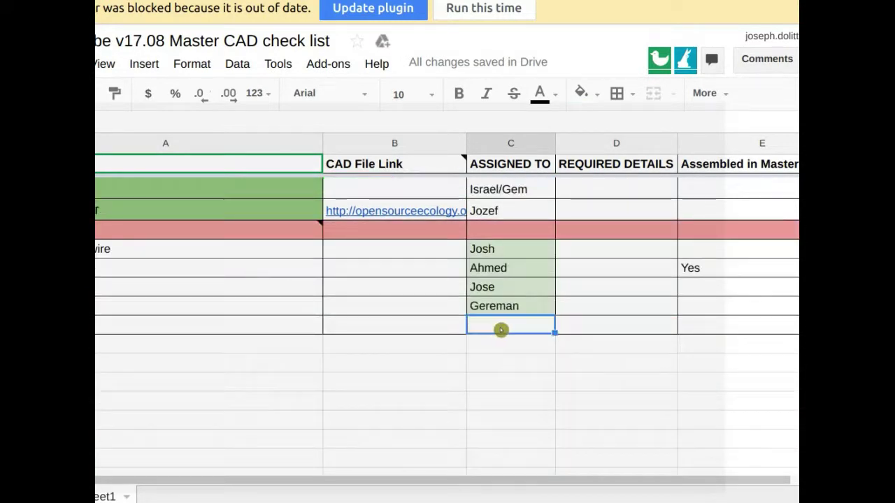
type("Abe")
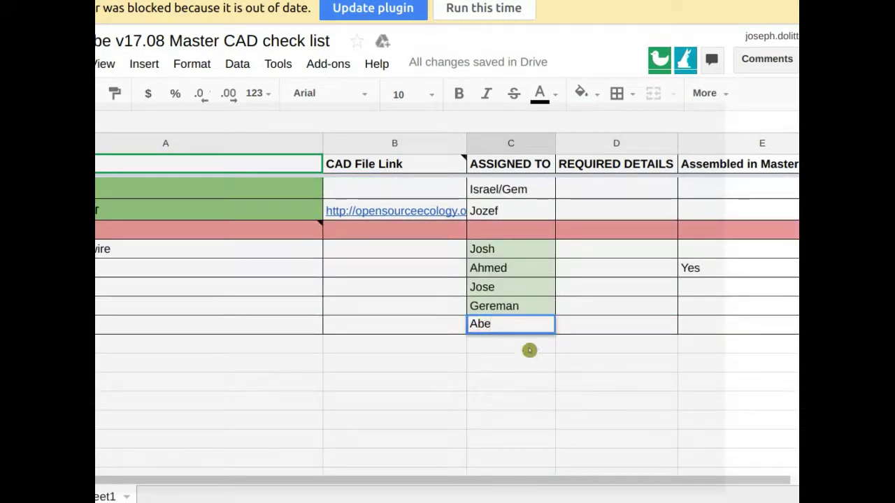
left_click(529, 381)
left_click(534, 330)
left_click(581, 93)
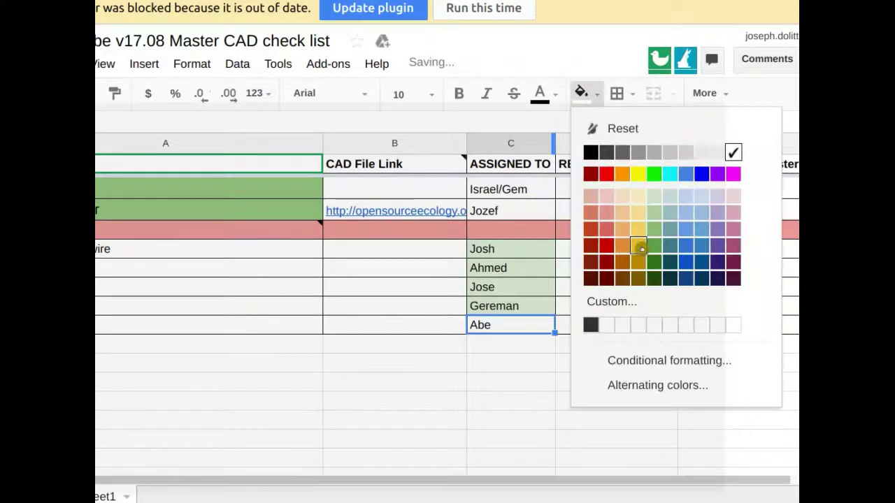
left_click(655, 201)
Enter another member's first name in the unassigned cell directly below the 1.53" OD hose row.
scroll(536, 368, "up", 10)
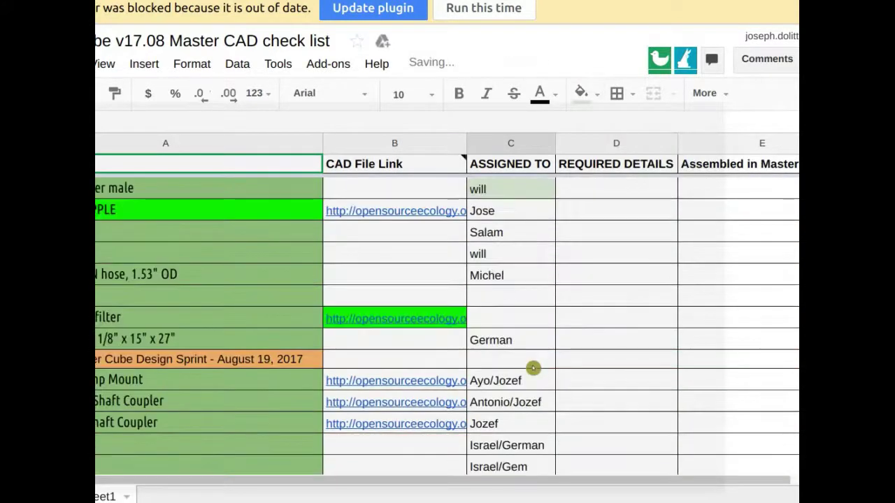
scroll(531, 348, "down", 1)
left_click(508, 339)
type("Al")
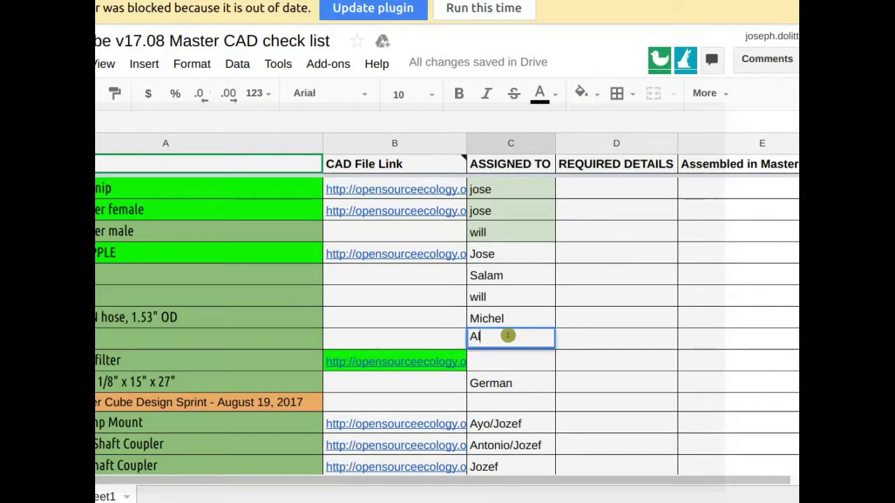
type("ejandro")
left_click(509, 359)
left_click(519, 340)
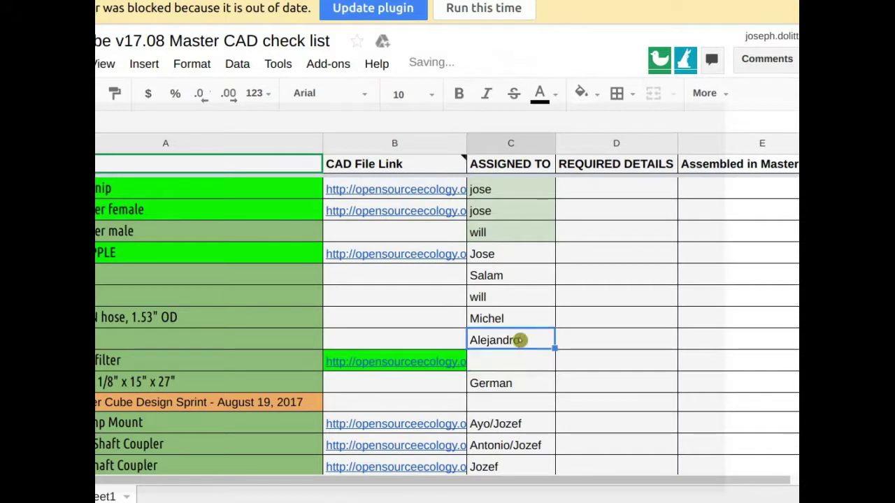
Check the linked wiki page of the oil filter file and enter a member's first name as the filter's assignee.
left_click(521, 361)
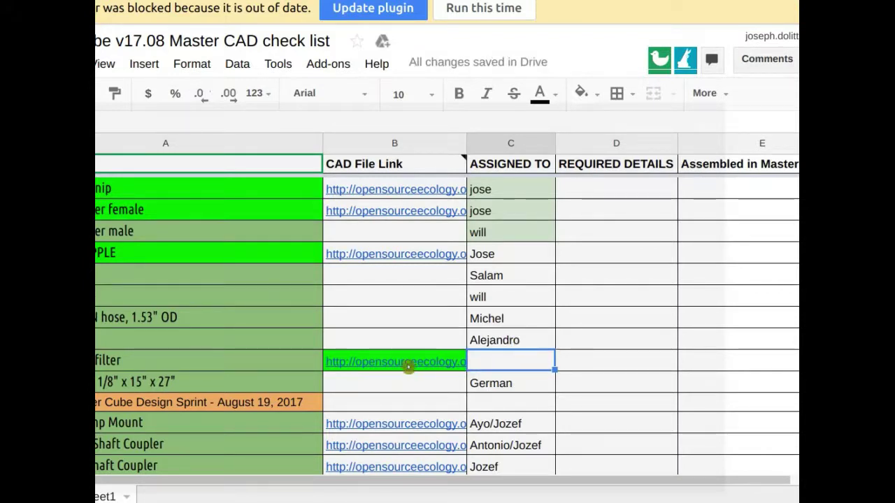
left_click(410, 363)
left_click(418, 337)
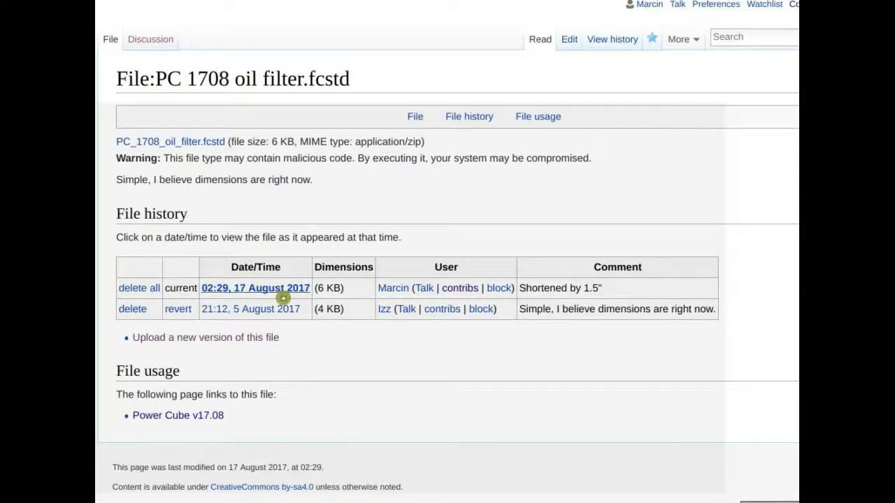
key("ctrl+w")
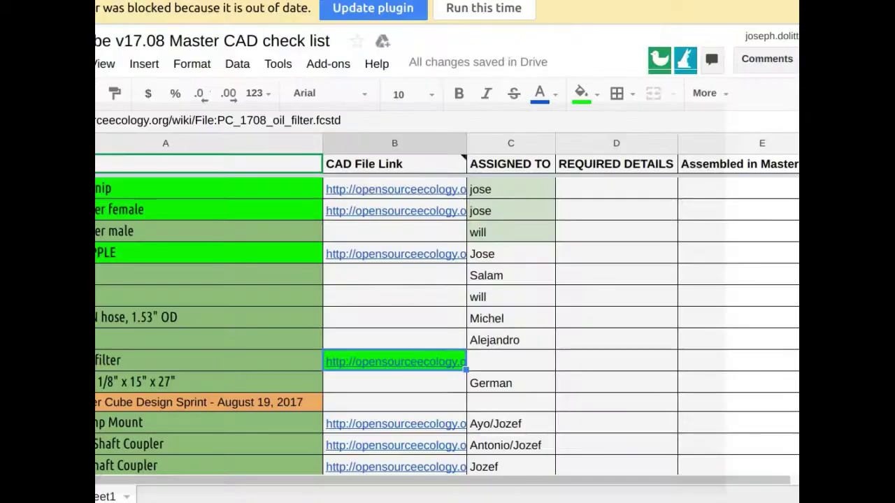
left_click(494, 369)
type("ISa")
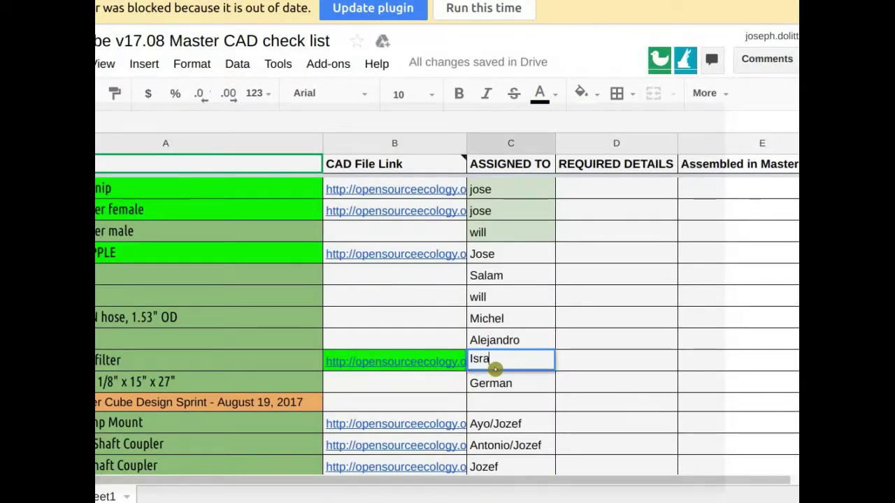
type("ael")
key("Return")
Switch to the Power Cube master assembly in FreeCAD and examine its loose parts from several angles.
scroll(520, 369, "down", 2)
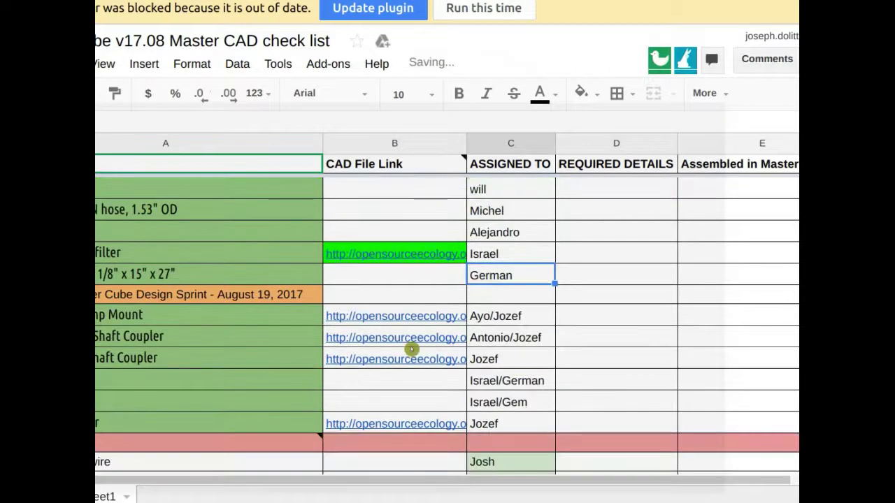
scroll(351, 387, "down", 2)
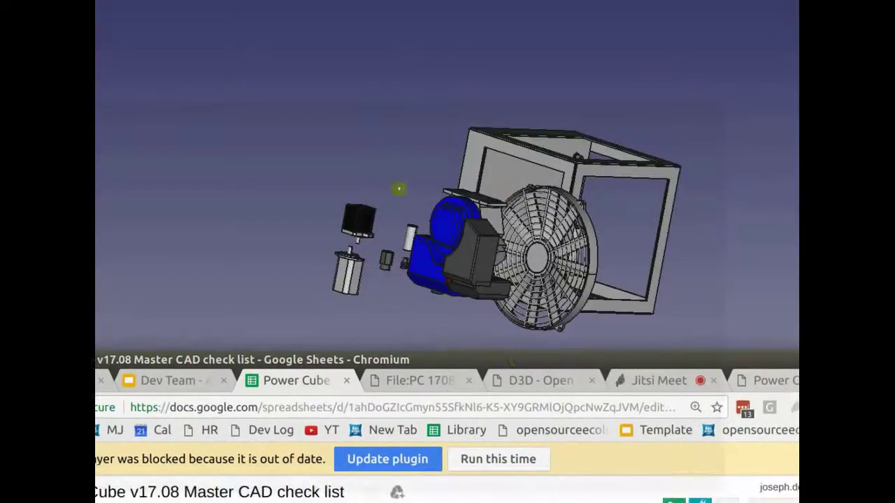
left_click(395, 232)
middle_click_drag(395, 232, 487, 118)
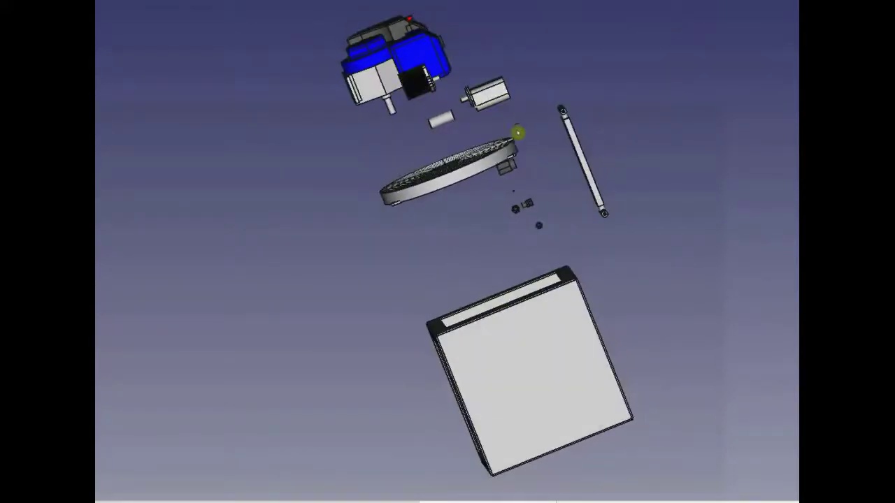
middle_click_drag(566, 223, 715, 248)
scroll(549, 160, "up", 5)
scroll(595, 191, "down", 8)
middle_click_drag(621, 172, 444, 210)
middle_click_drag(502, 164, 559, 201)
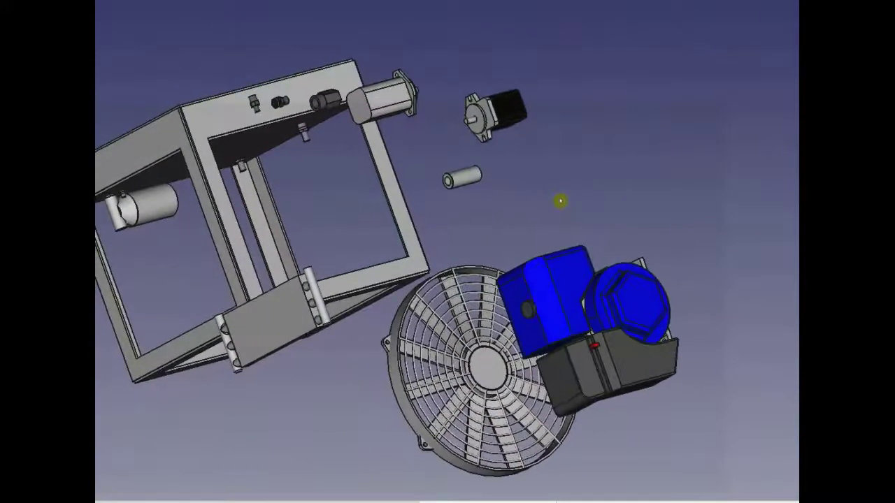
scroll(559, 201, "down", 2)
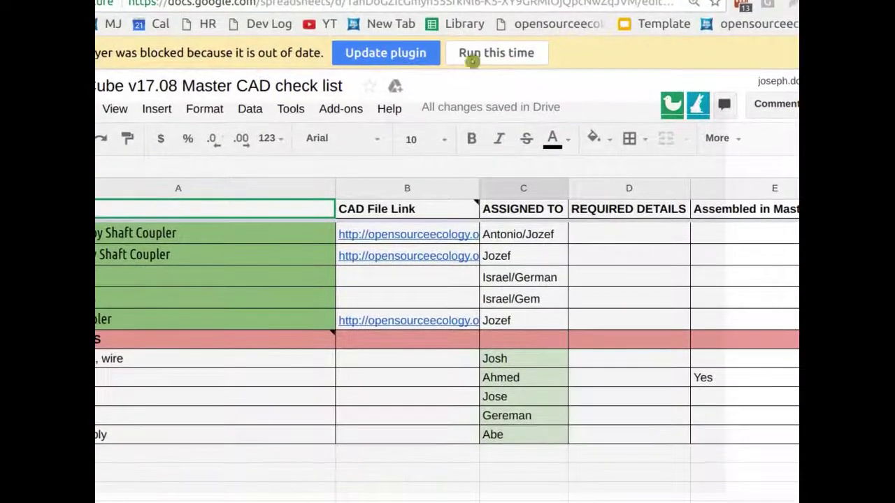
Return to the check list and review the assignments from the top rows down to those below the red divider.
scroll(470, 308, "down", 1)
scroll(562, 385, "up", 4)
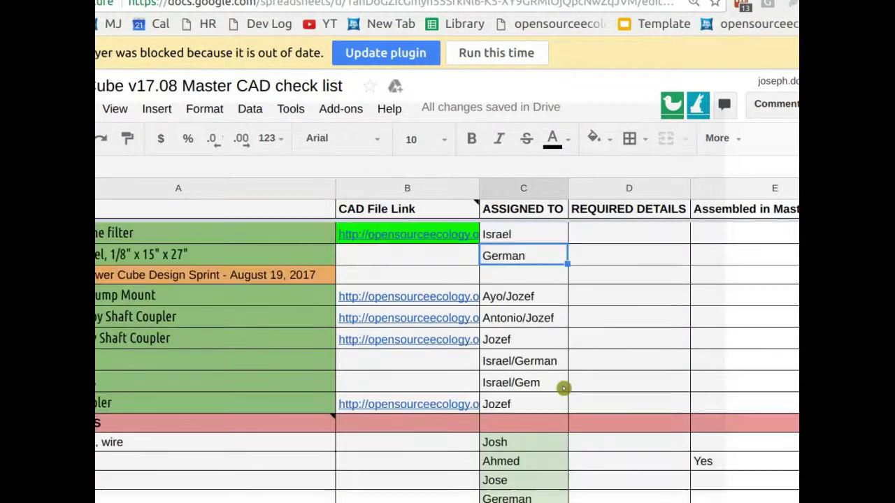
scroll(563, 388, "up", 10)
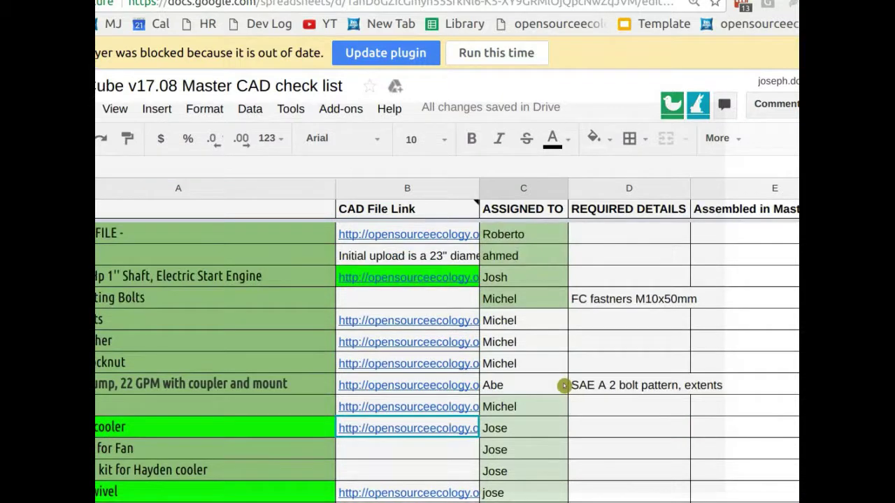
mouse_move(447, 208)
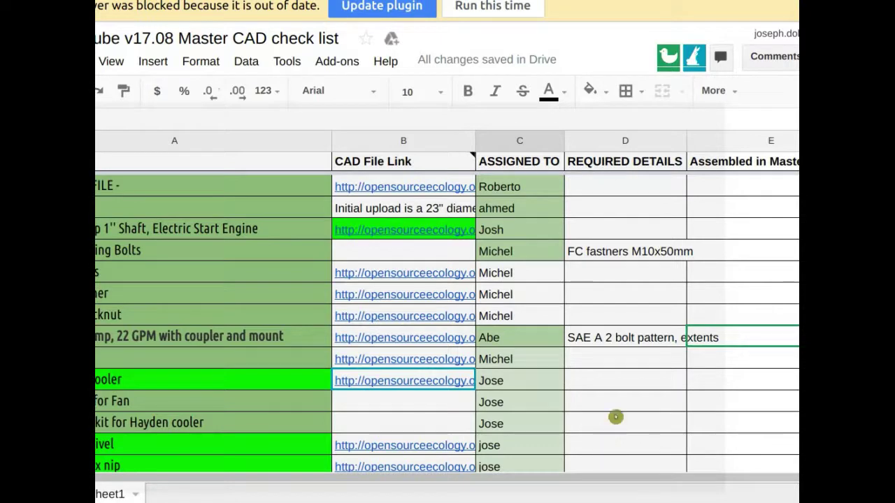
scroll(659, 360, "down", 3)
scroll(659, 361, "down", 5)
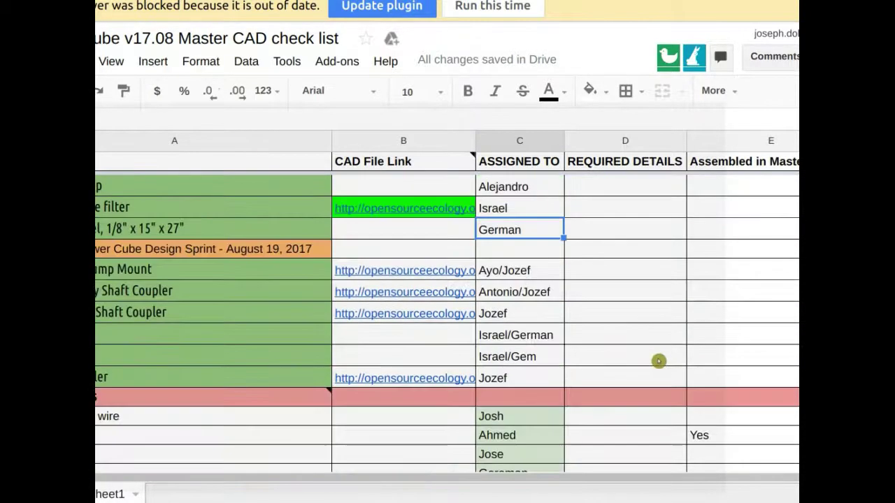
scroll(659, 361, "up", 1)
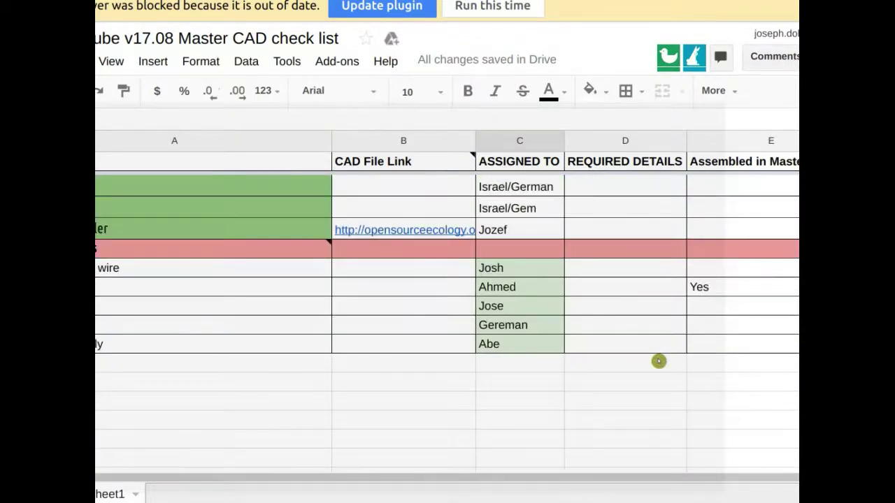
Extend the red ASSEMBLIES section heading in the part name column with "within Master Cad File".
left_click(149, 252)
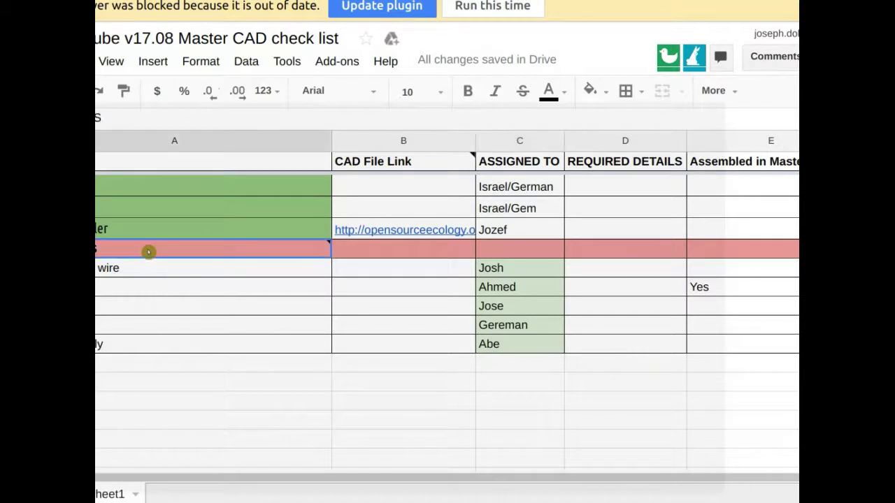
double_click(145, 246)
type("within")
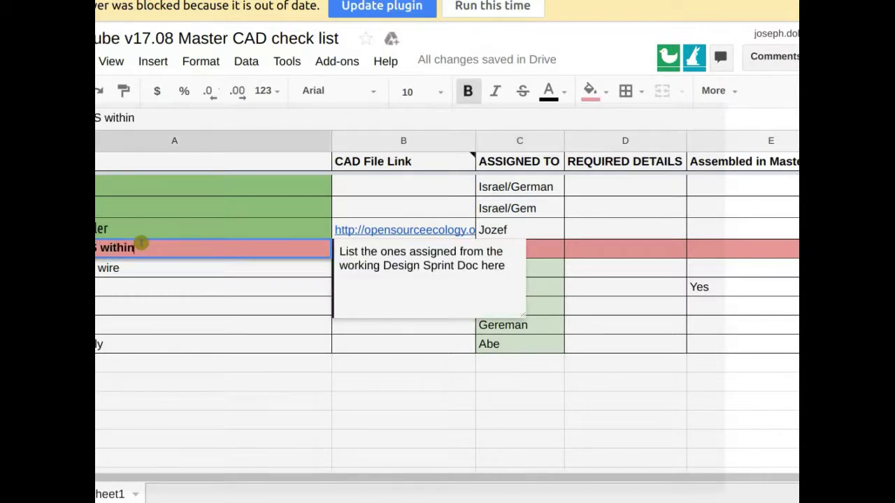
type(" Master ")
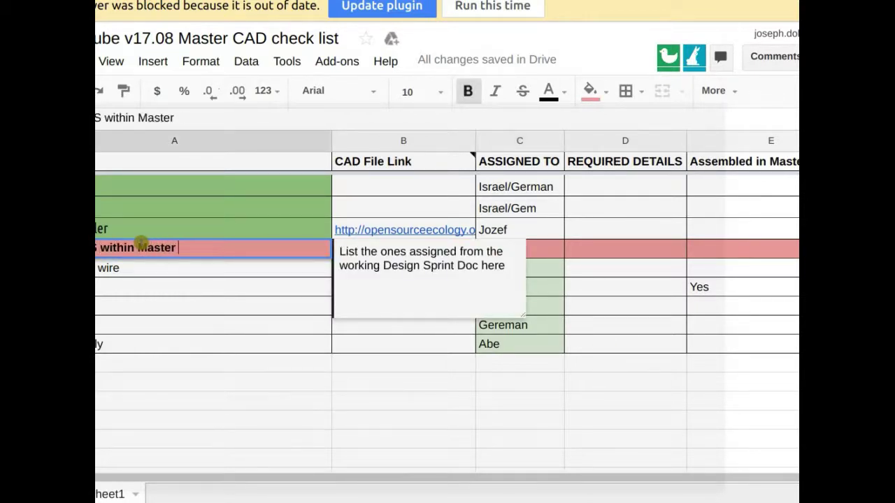
type("Cad File")
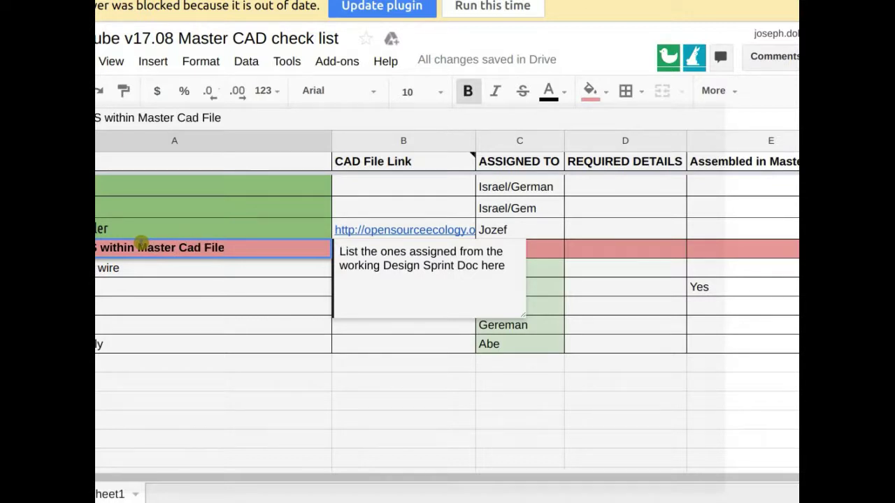
key("Escape")
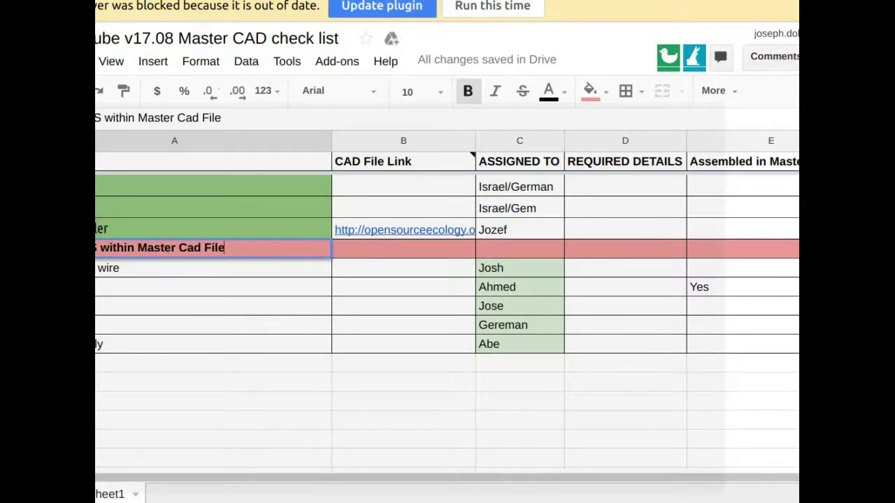
Append "- download" to the end of the ASSEMBLIES section heading.
double_click(201, 250)
type("- download")
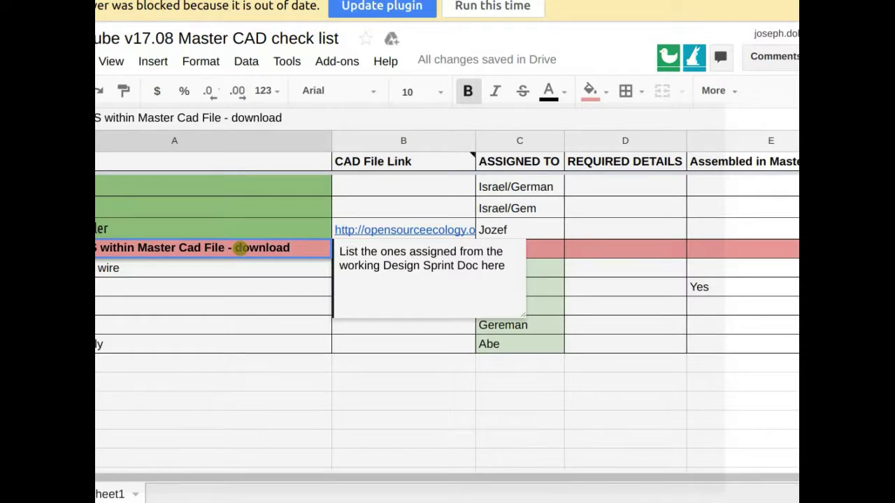
key("Escape")
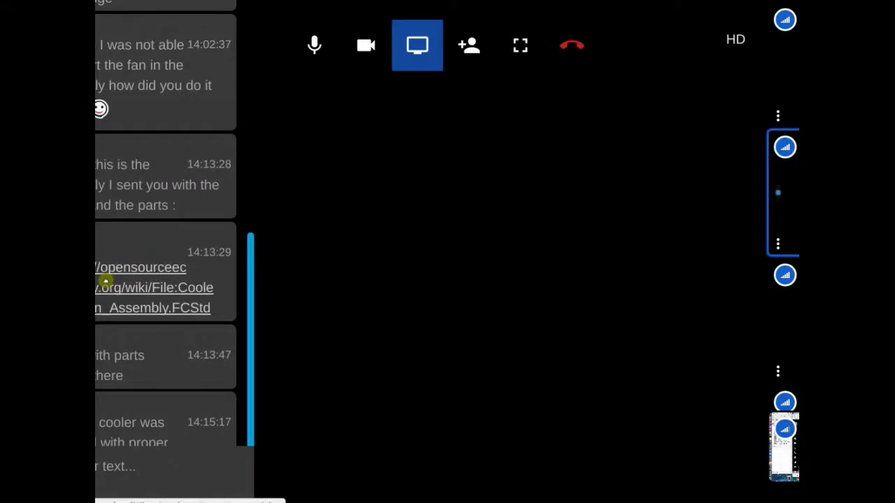
Return to the check list and examine the full ASSEMBLIES heading together with its attached note.
scroll(105, 281, "right", 3)
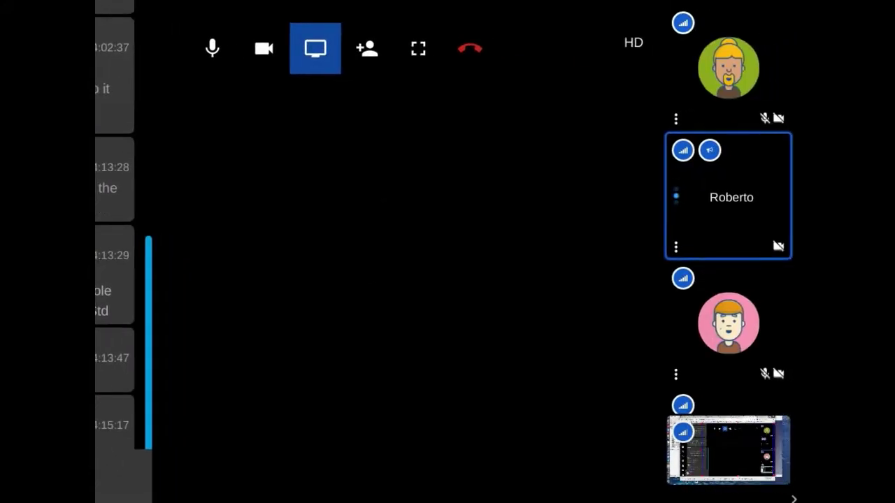
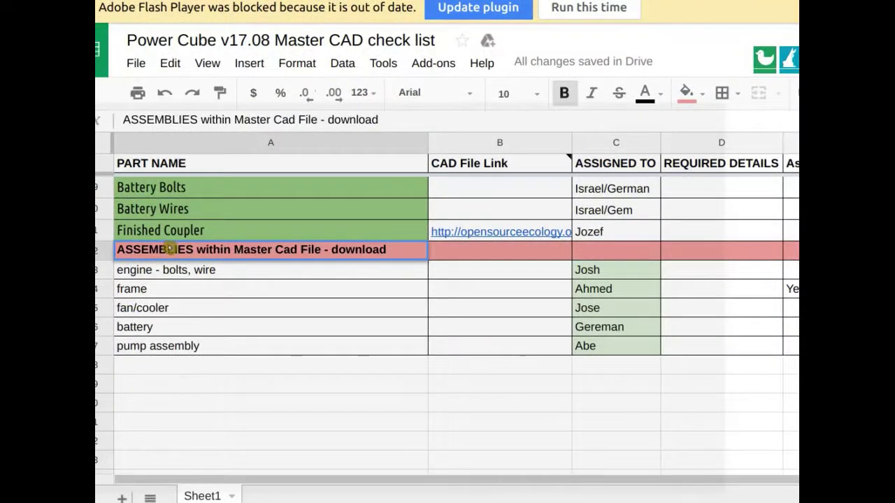
double_click(200, 251)
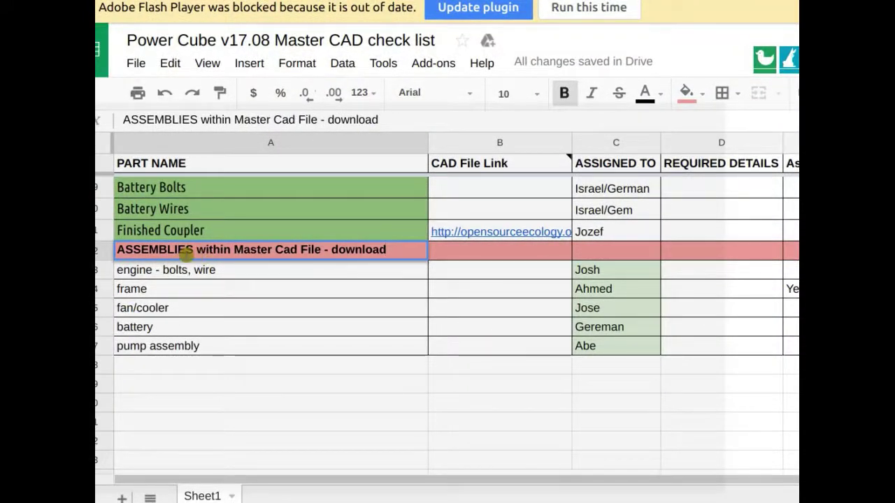
double_click(181, 258)
left_click(614, 274)
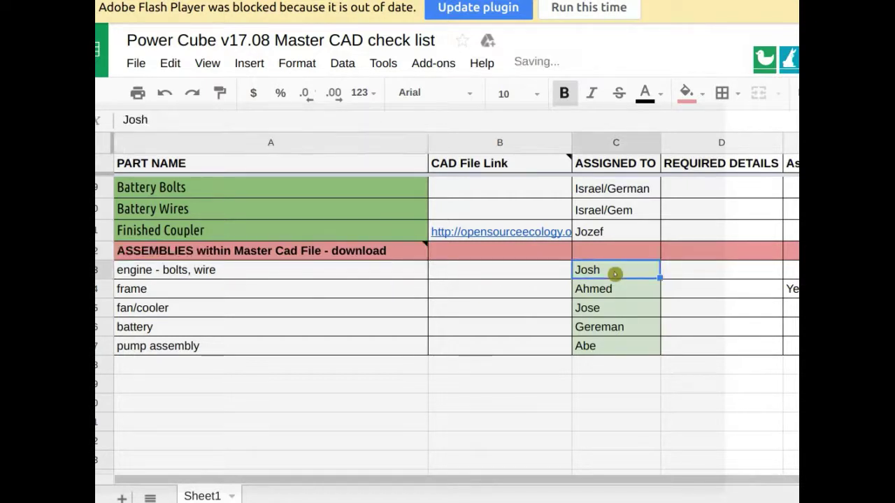
mouse_move(396, 260)
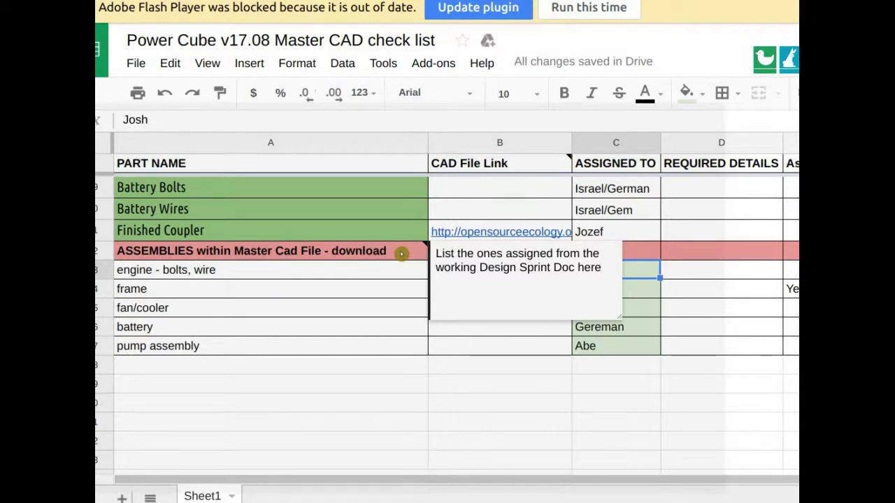
double_click(400, 252)
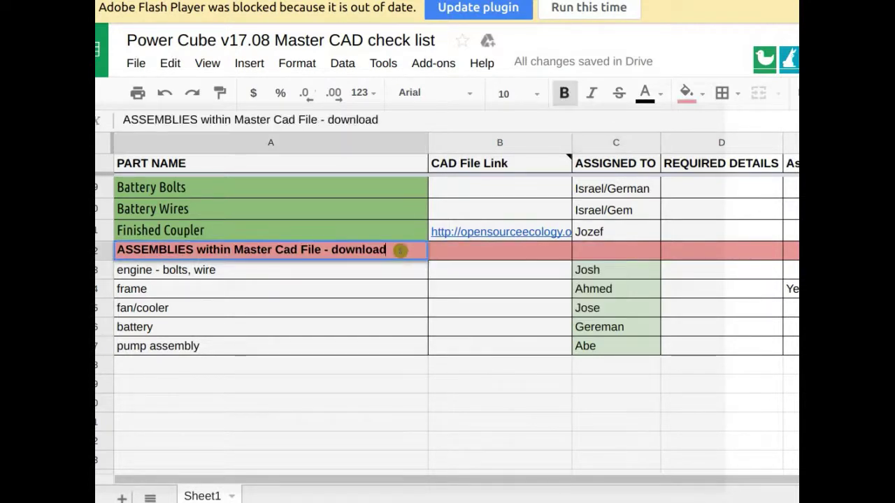
left_click(381, 310)
left_click(364, 250)
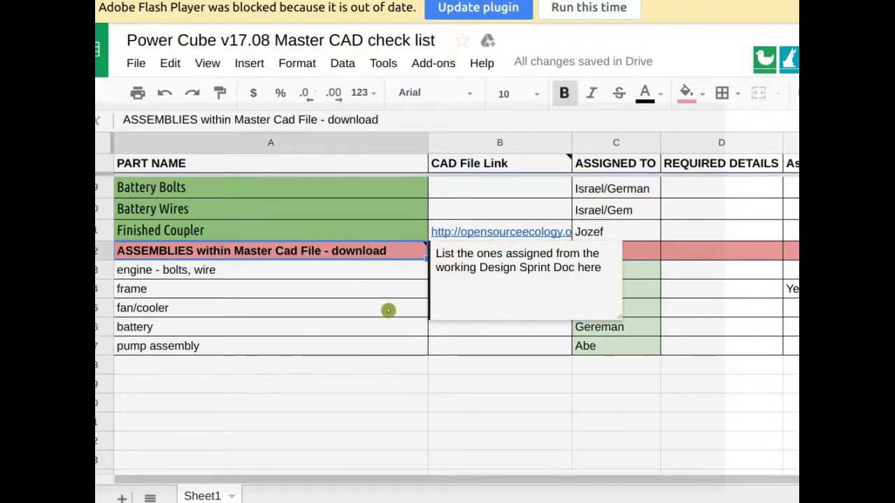
mouse_move(310, 254)
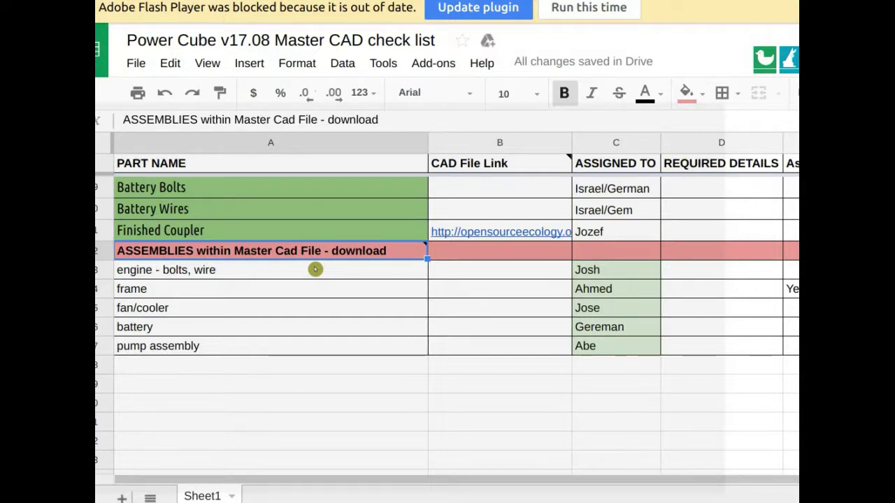
Review the assemblies below the red heading with their assignees, and the assignees of the individual parts in the rows above.
left_click_drag(201, 273, 229, 339)
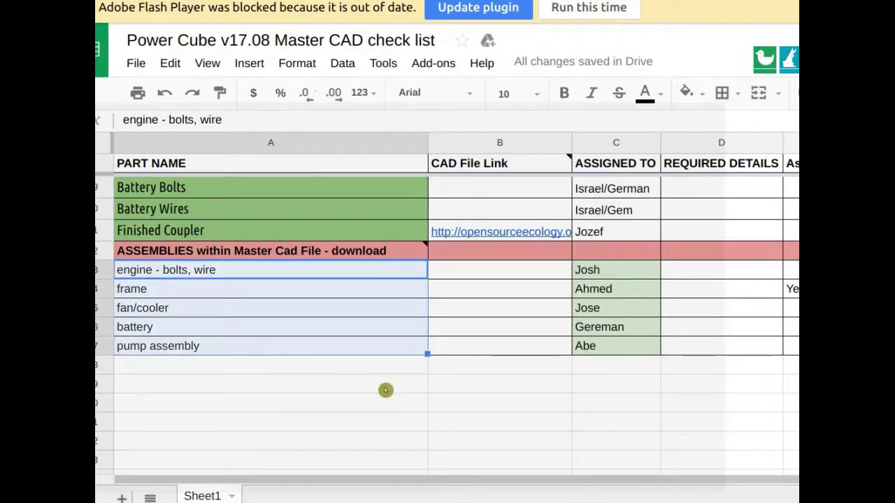
scroll(385, 390, "up", 2)
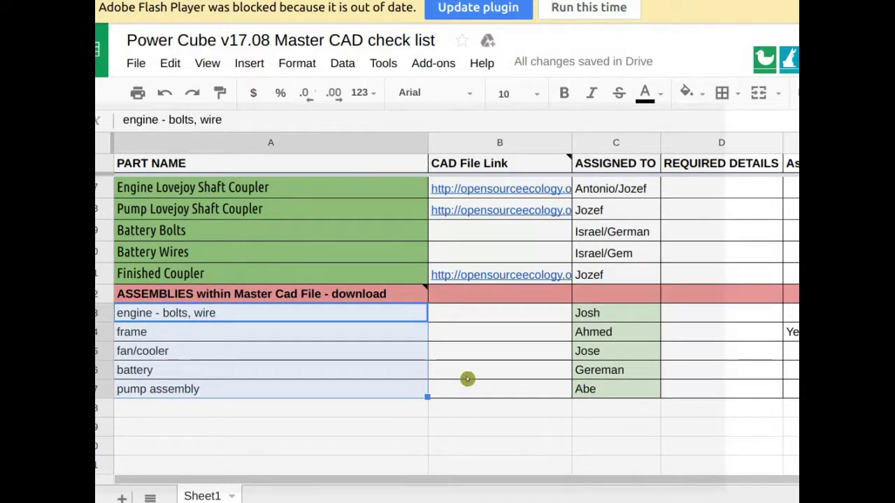
left_click(603, 316)
left_click(624, 352)
left_click(628, 366)
left_click(624, 389)
left_click_drag(627, 313, 627, 387)
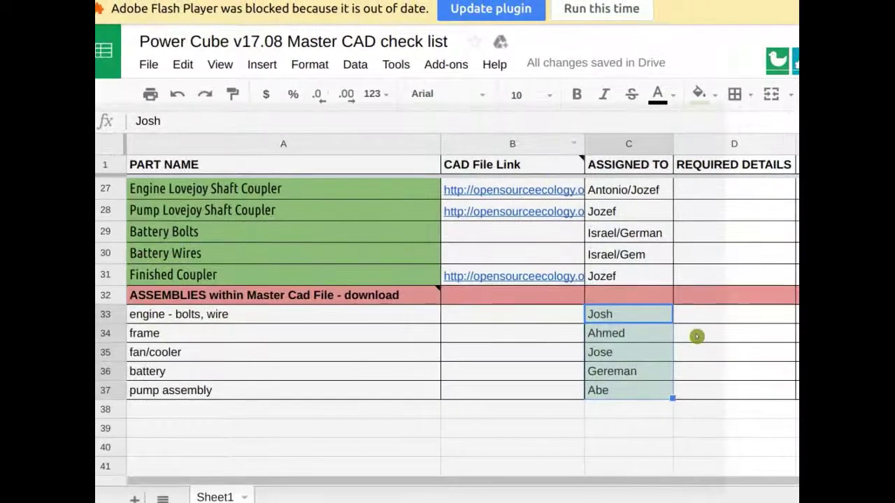
scroll(681, 330, "up", 5)
scroll(677, 330, "up", 2)
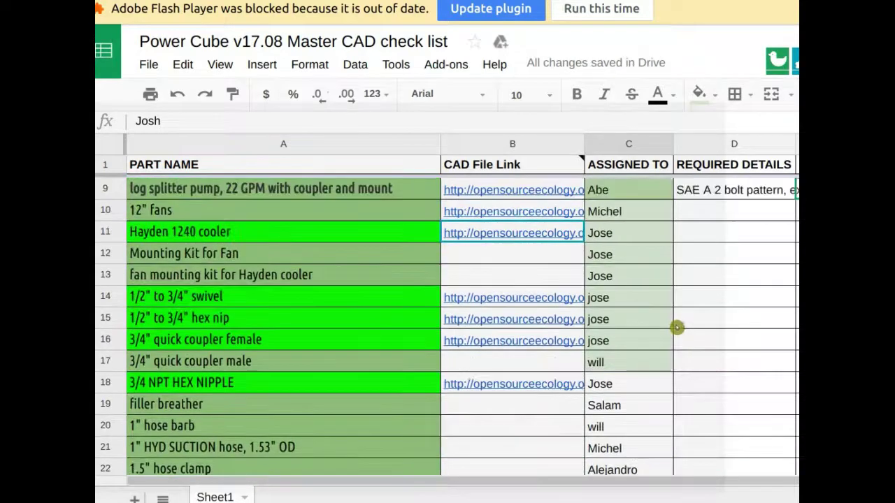
scroll(677, 327, "down", 3)
scroll(645, 239, "up", 1)
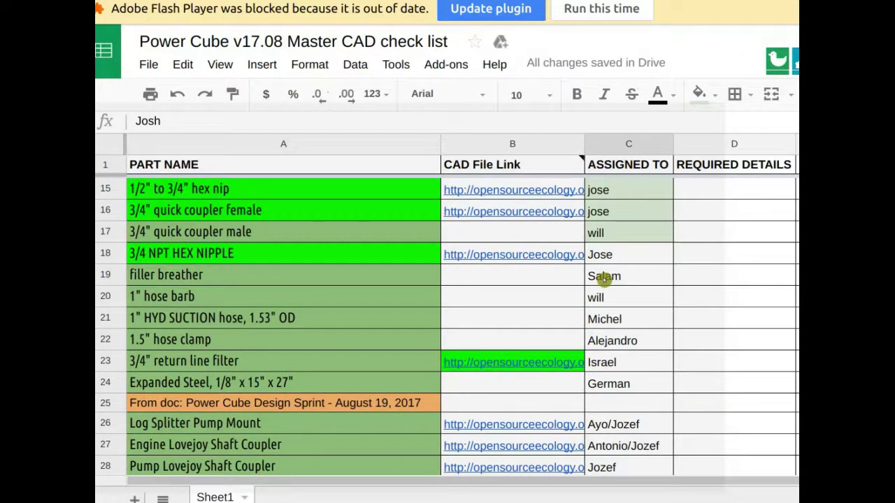
left_click(619, 257)
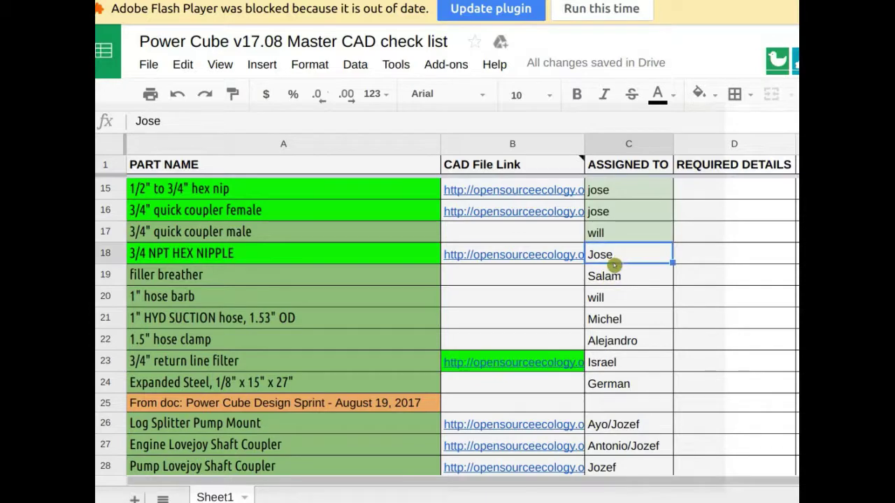
scroll(627, 273, "down", 2)
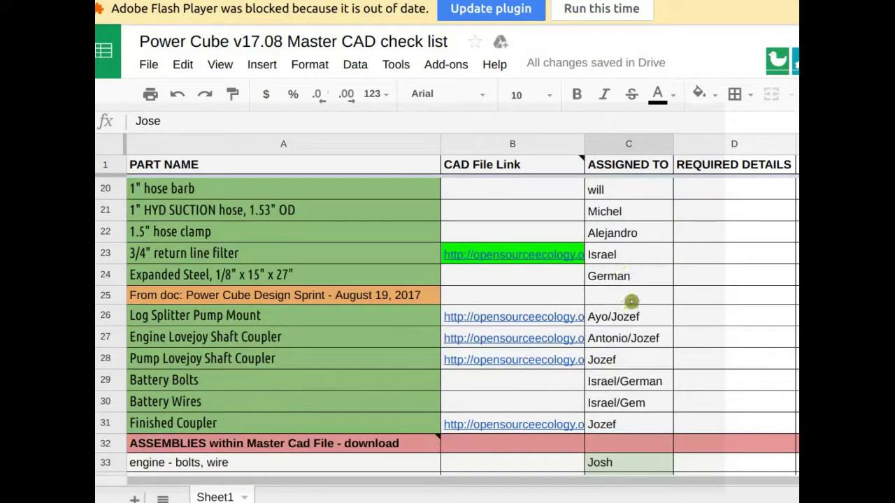
left_click(629, 298)
Switch to the Dev Team slides, check the engine role on the Roles on Power Cube slide, and return to the check list.
key("ctrl+Tab")
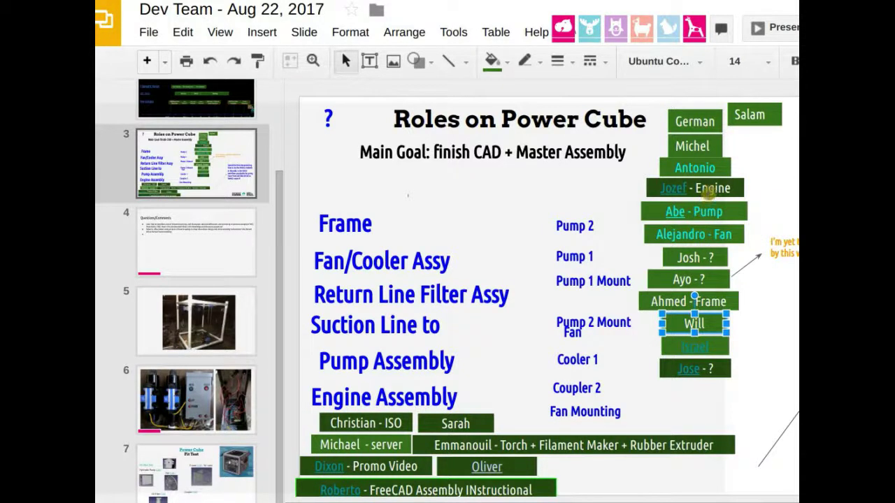
left_click(707, 191)
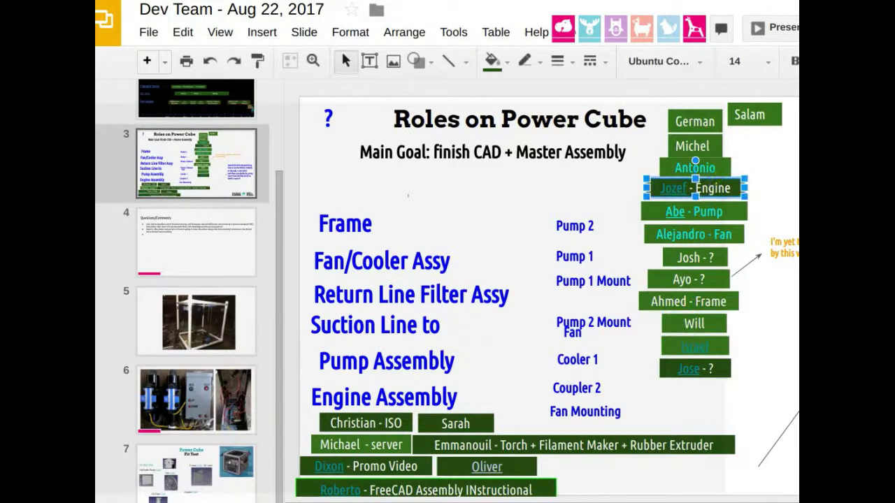
key("ctrl+shift+Tab")
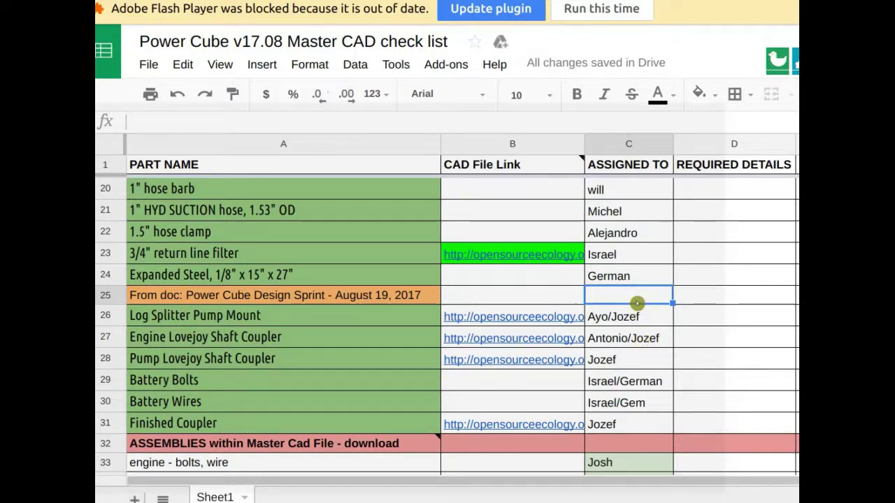
Review the Power Cube Design Sprint - August 19, 2017 section and the part assignments around it, down to the assemblies.
left_click(201, 301)
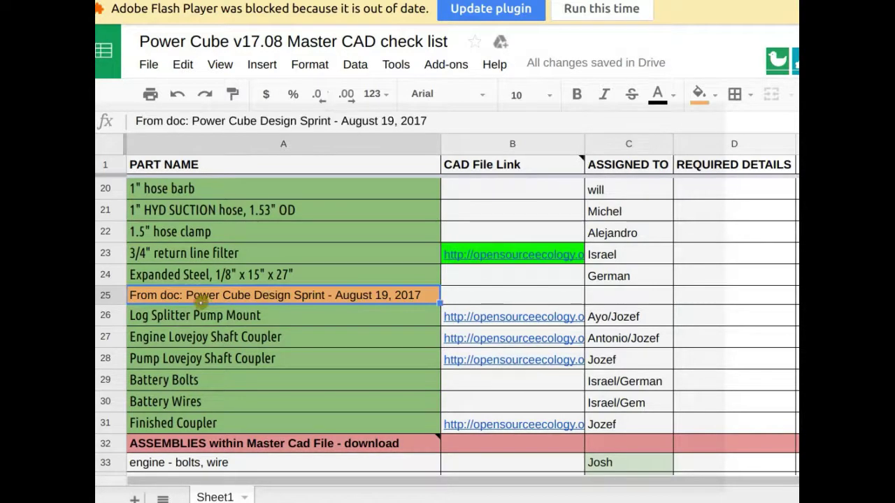
scroll(201, 300, "down", 1)
scroll(482, 336, "down", 3)
scroll(505, 346, "up", 3)
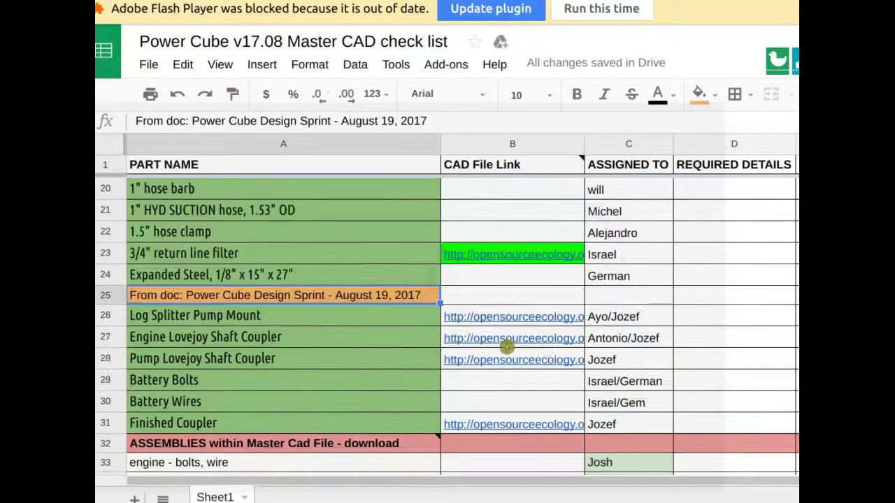
scroll(509, 344, "up", 1)
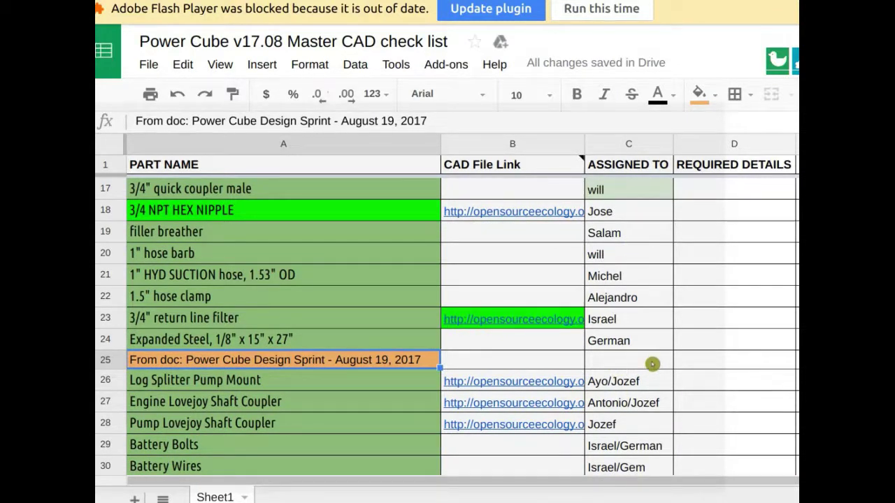
scroll(652, 364, "down", 3)
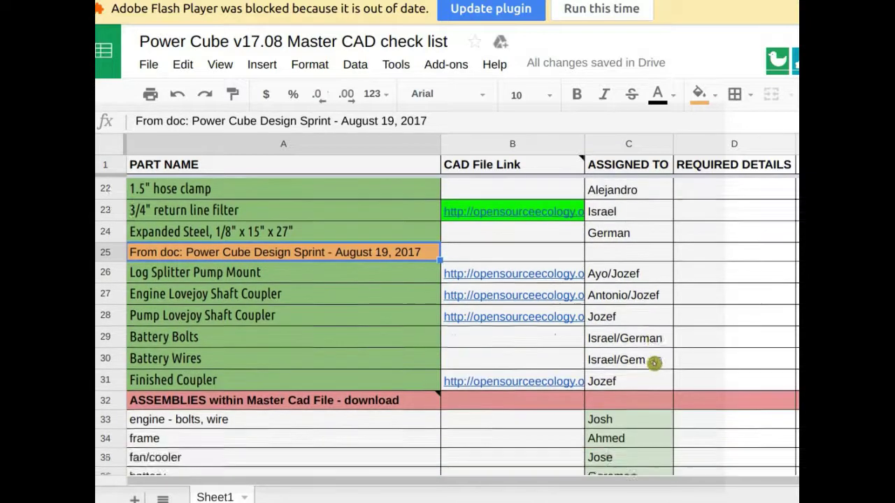
scroll(653, 363, "down", 1)
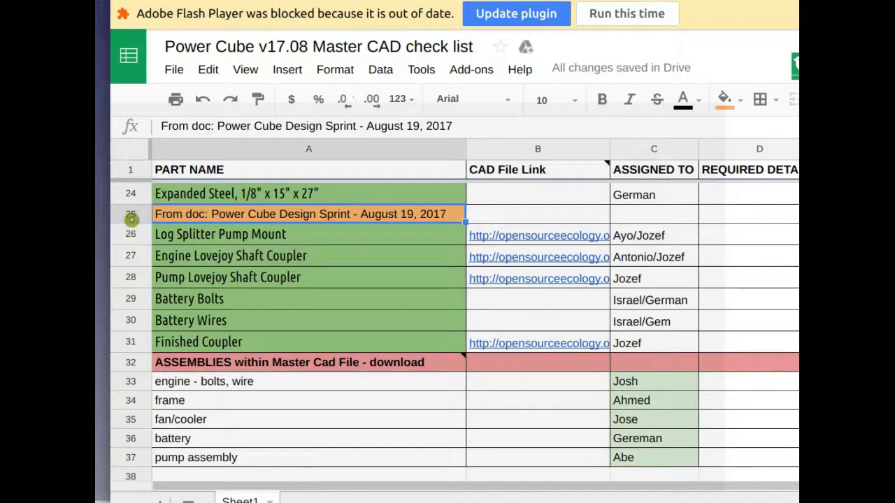
Shade the whole "From doc: Power Cube Design Sprint - August 19, 2017" row light red.
left_click(133, 213)
left_click(258, 214)
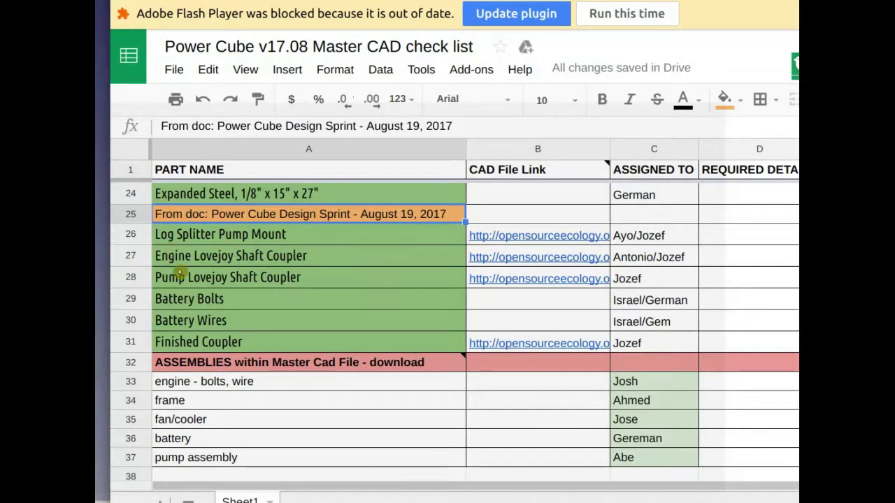
scroll(182, 272, "up", 1)
scroll(183, 278, "up", 2)
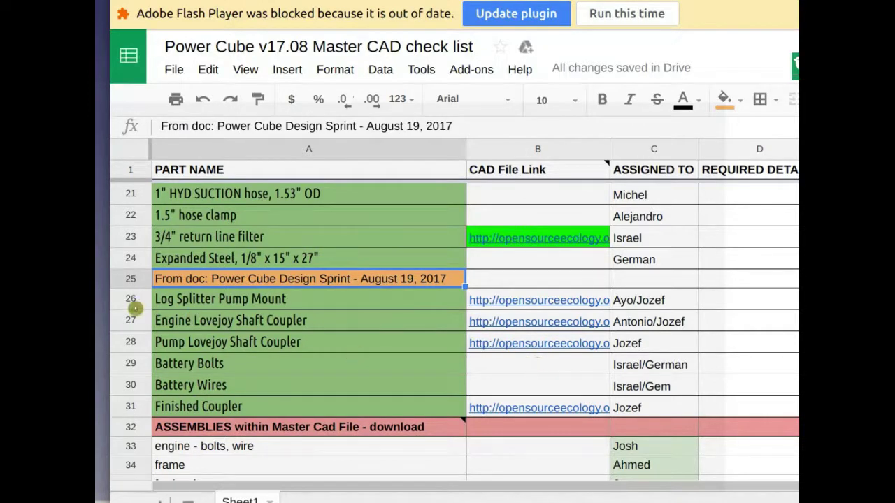
left_click_drag(130, 286, 131, 282)
left_click(131, 281)
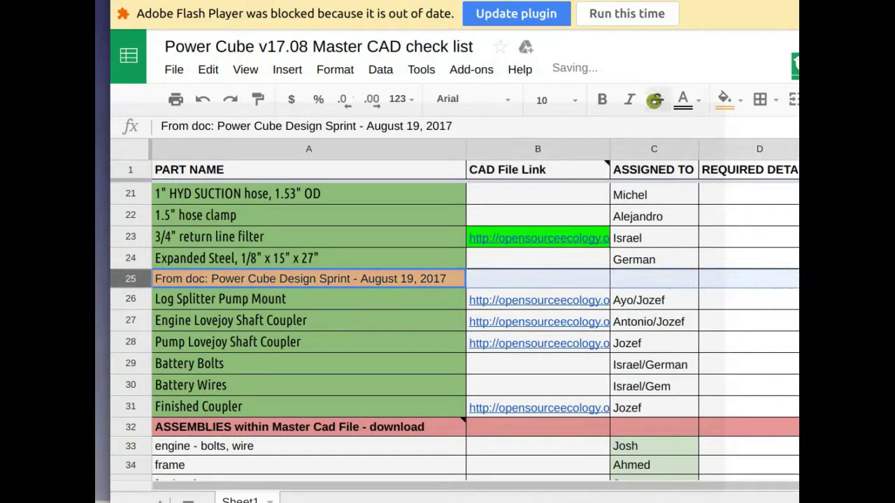
left_click(724, 98)
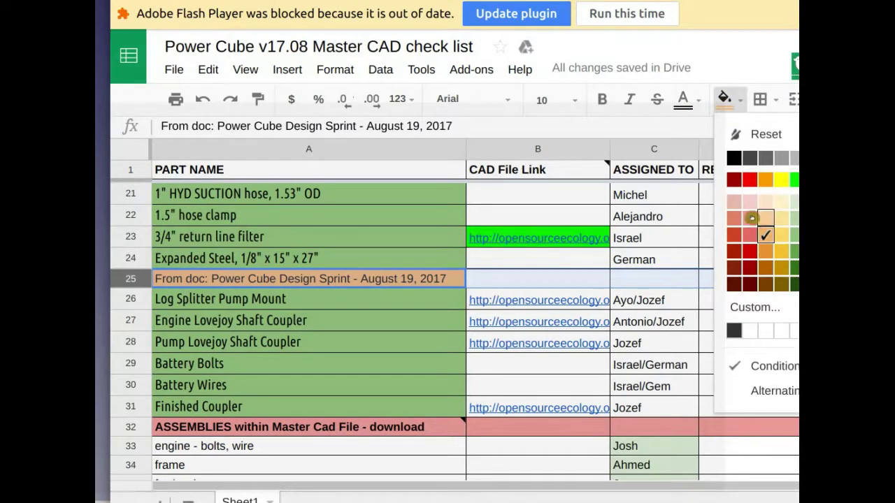
left_click(748, 202)
left_click(458, 369)
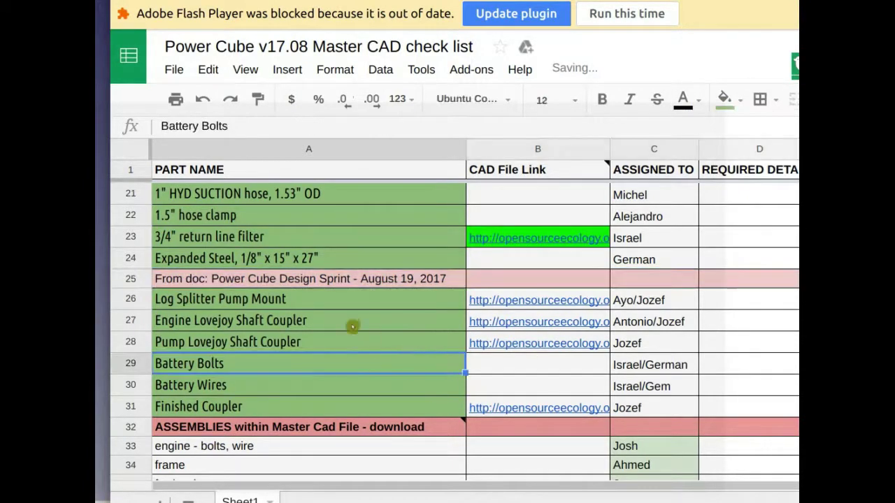
Go through the August 19, 2017 design sprint parts, comparing Log Splitter Pump Mount with the Lovejoy shaft couplers and battery rows.
left_click(369, 303)
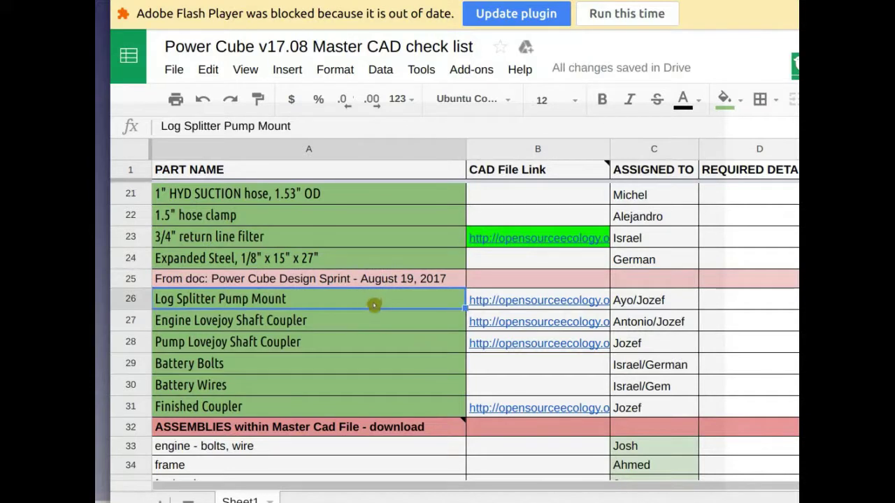
left_click(278, 384)
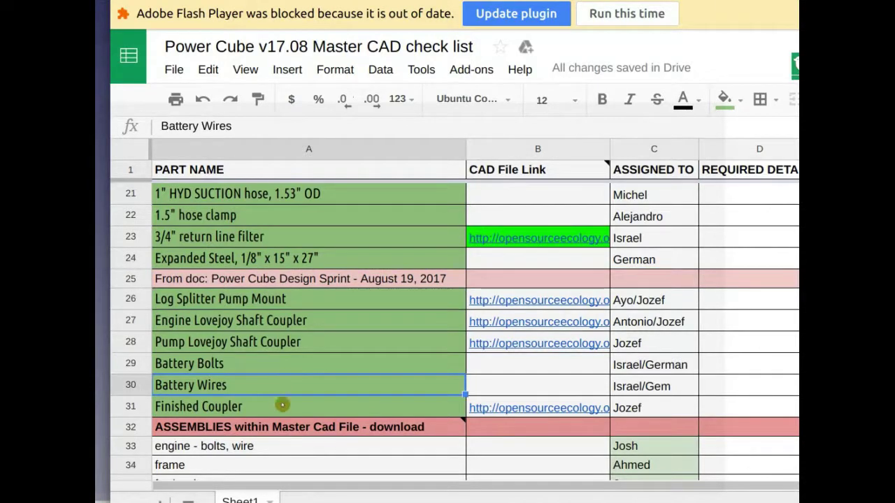
left_click(281, 343)
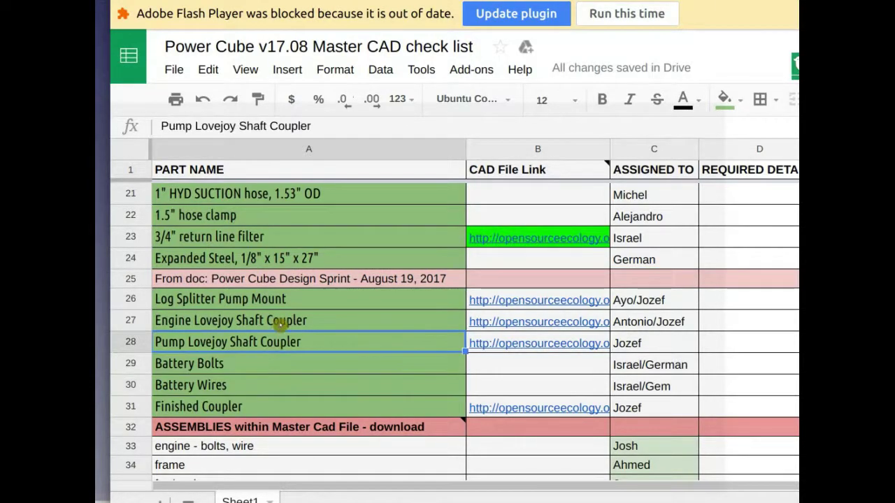
left_click(280, 323)
left_click(276, 298)
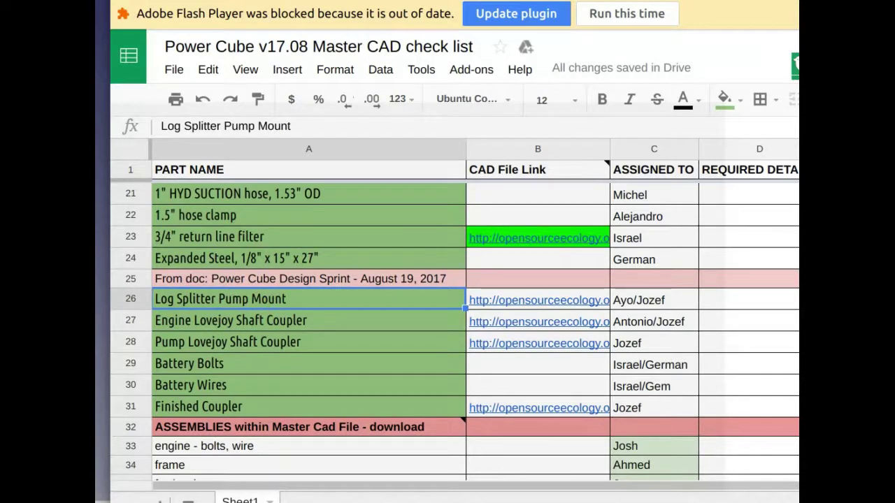
left_click(271, 320)
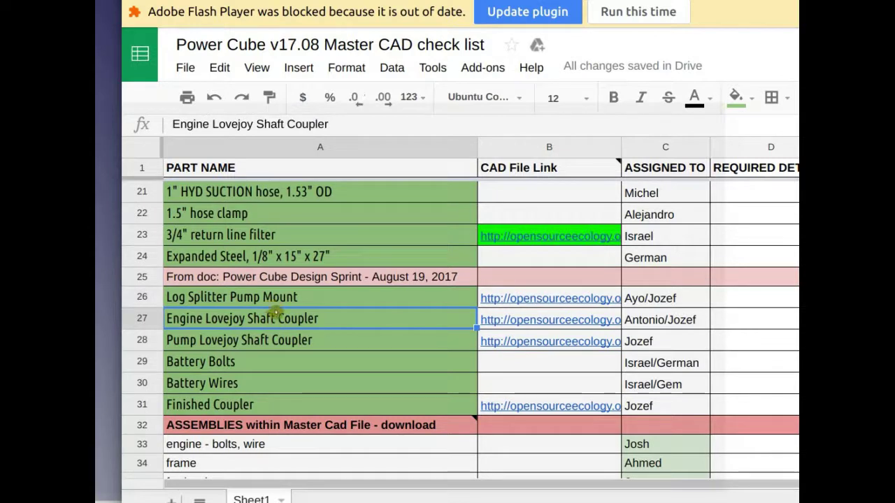
left_click(279, 301)
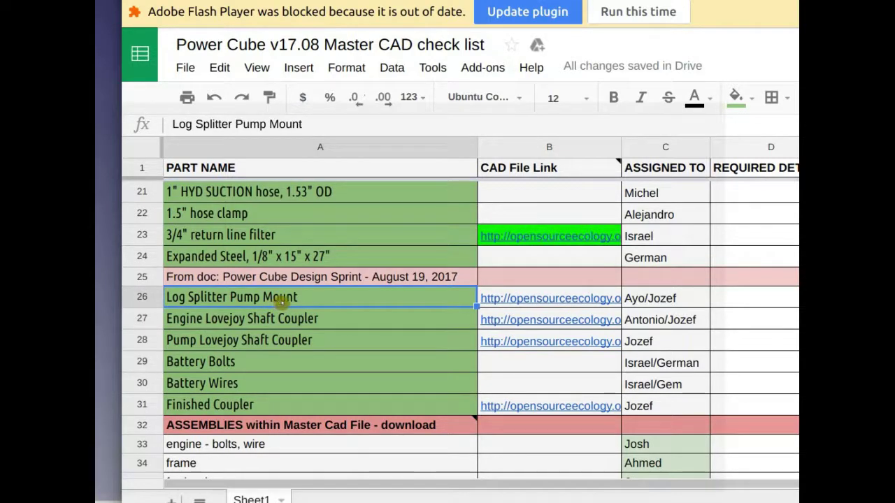
left_click(326, 322)
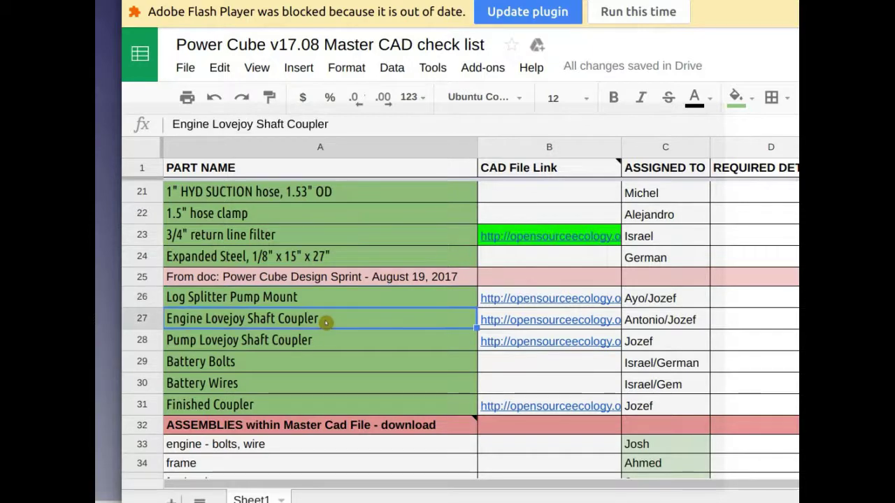
left_click(250, 305)
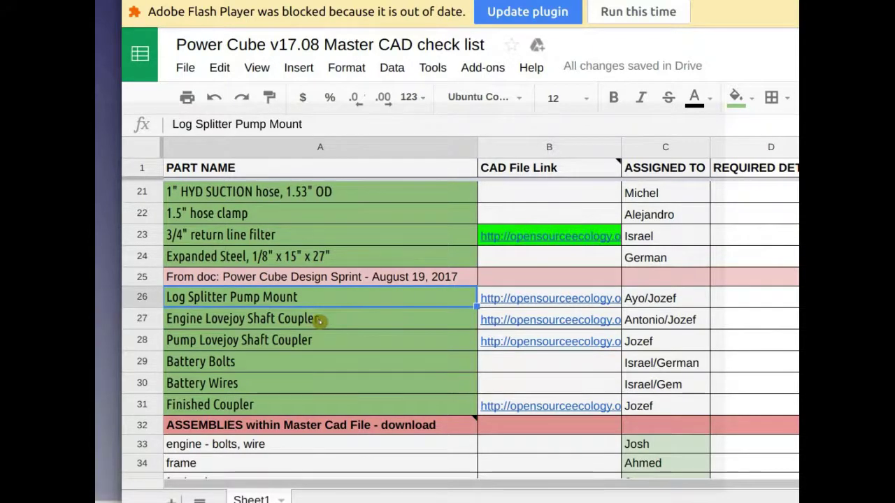
Look over the log splitter pump and other upper rows, check the Roles on Power Cube slide in the Dev Team presentation, and return.
scroll(419, 359, "down", 1)
scroll(417, 358, "up", 5)
scroll(405, 353, "up", 10)
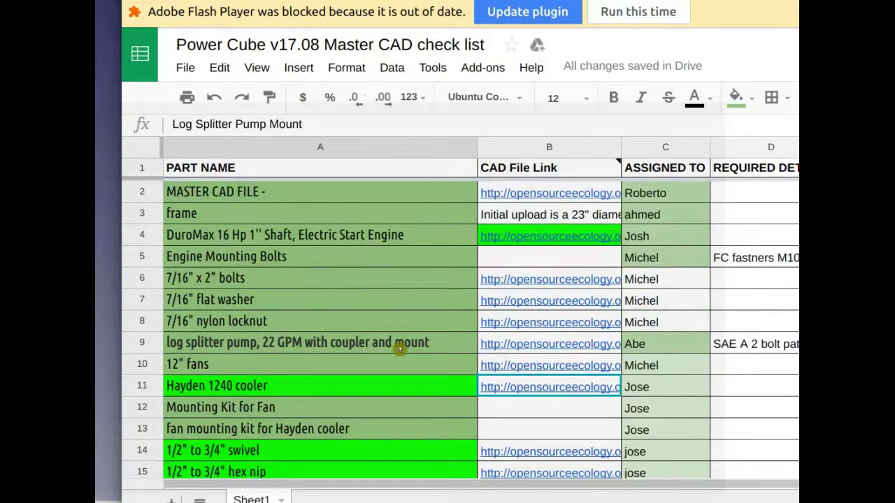
scroll(688, 287, "down", 5)
key("alt+Tab")
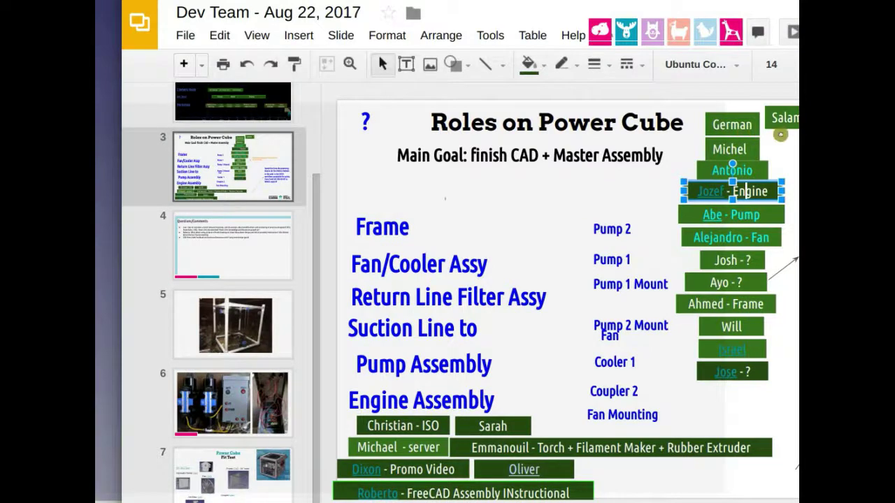
key("alt+Tab")
Review the ASSIGNED TO entries through the whole check list, from MASTER CAD FILE down to pump assembly.
scroll(688, 318, "down", 3)
scroll(694, 315, "down", 8)
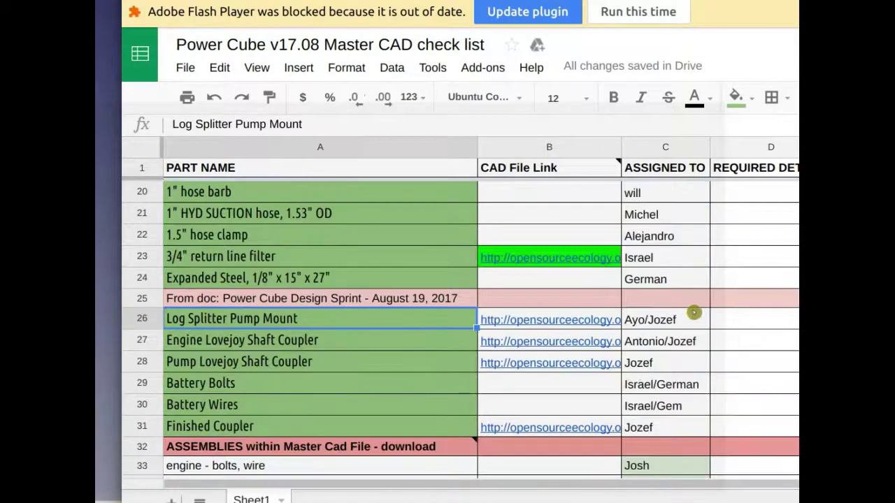
scroll(693, 313, "down", 4)
scroll(699, 382, "up", 3)
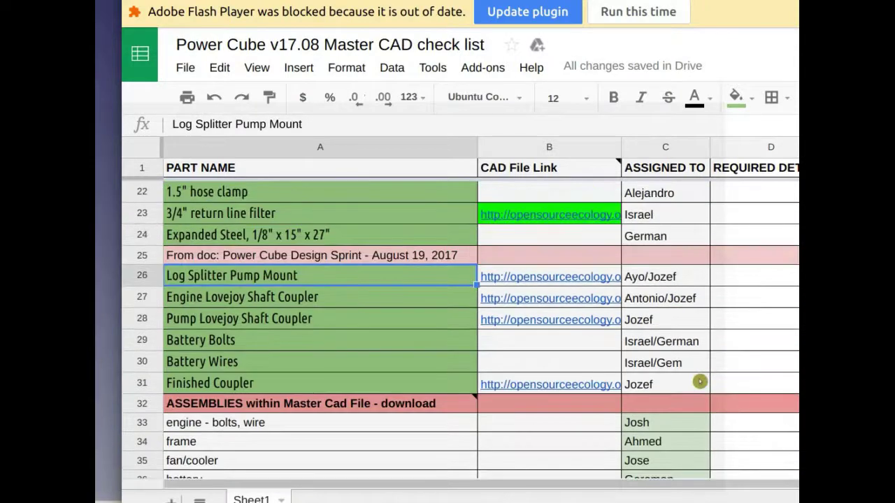
scroll(699, 382, "up", 5)
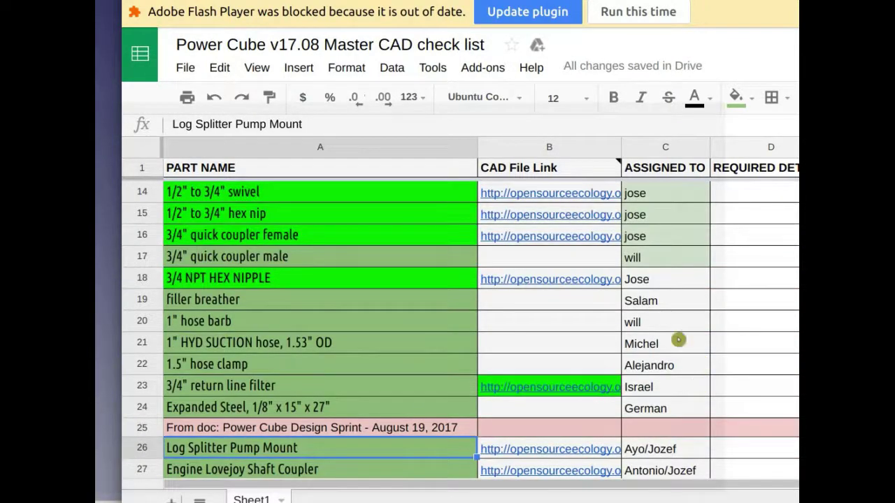
scroll(650, 313, "up", 6)
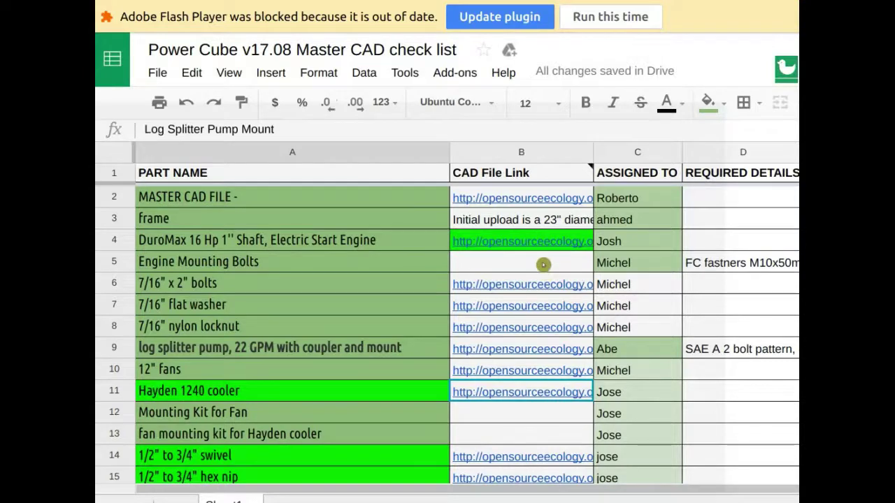
scroll(547, 287, "down", 6)
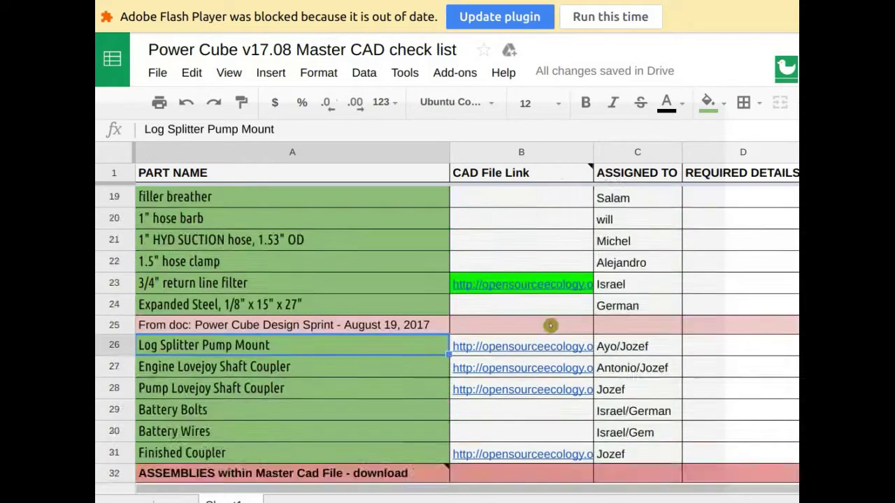
scroll(549, 323, "down", 4)
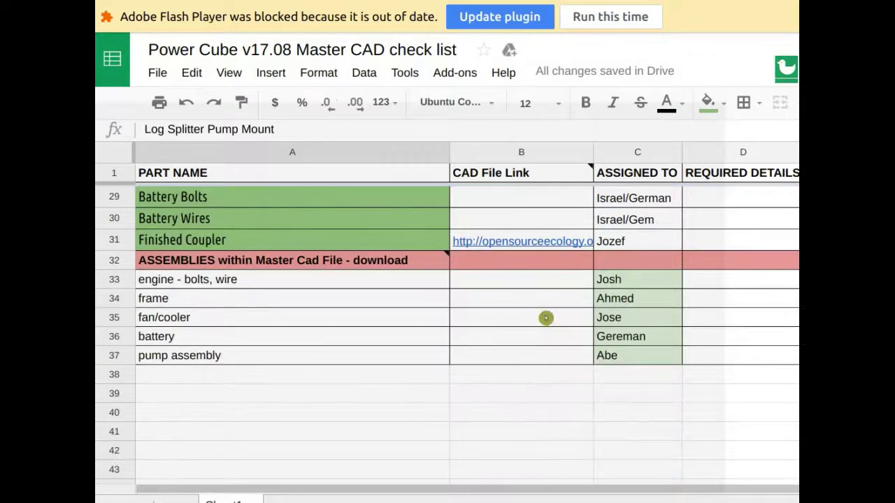
Examine the assemblies' CAD File Link cells, the master CAD file's link, and the naming note on the CAD File Link heading.
left_click_drag(531, 286, 536, 362)
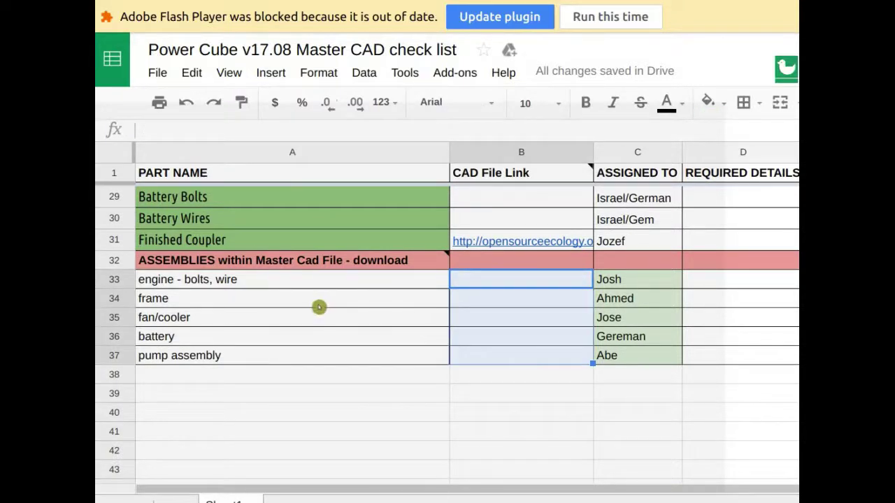
scroll(480, 308, "up", 3)
scroll(481, 308, "up", 6)
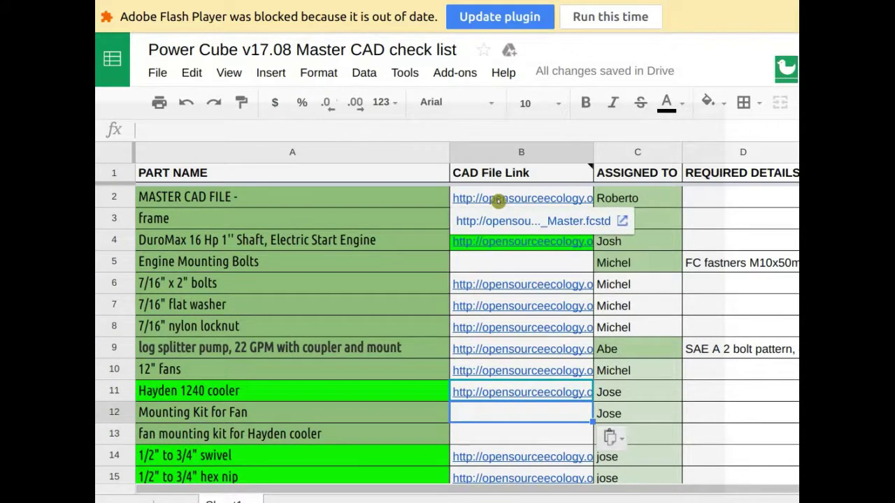
scroll(518, 303, "down", 2)
scroll(533, 335, "down", 10)
scroll(533, 336, "up", 4)
scroll(614, 348, "up", 1)
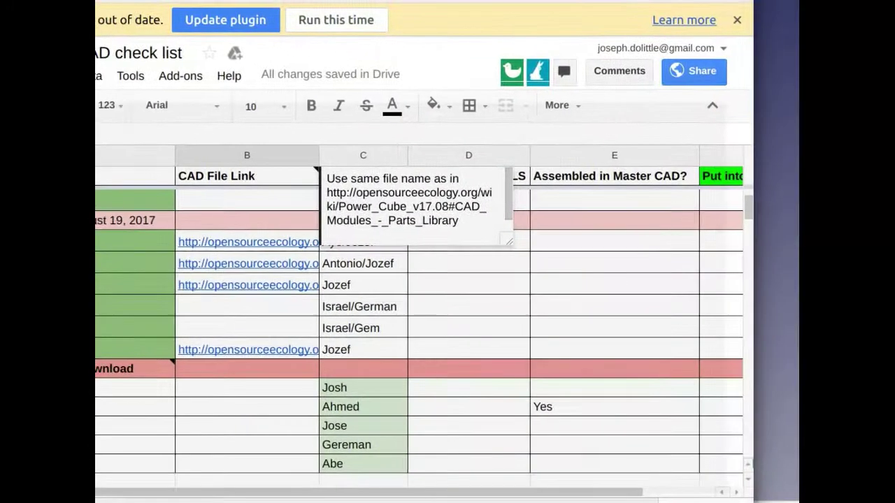
scroll(452, 378, "up", 7)
scroll(489, 328, "up", 3)
Insert a blank column between REQUIRED DETAILS and "Assembled in Master CAD?".
scroll(507, 289, "right", 3)
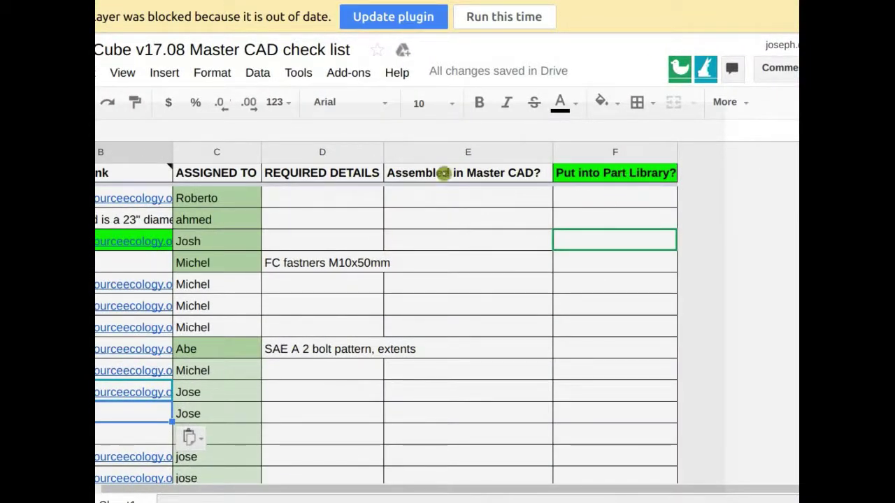
left_click(443, 176)
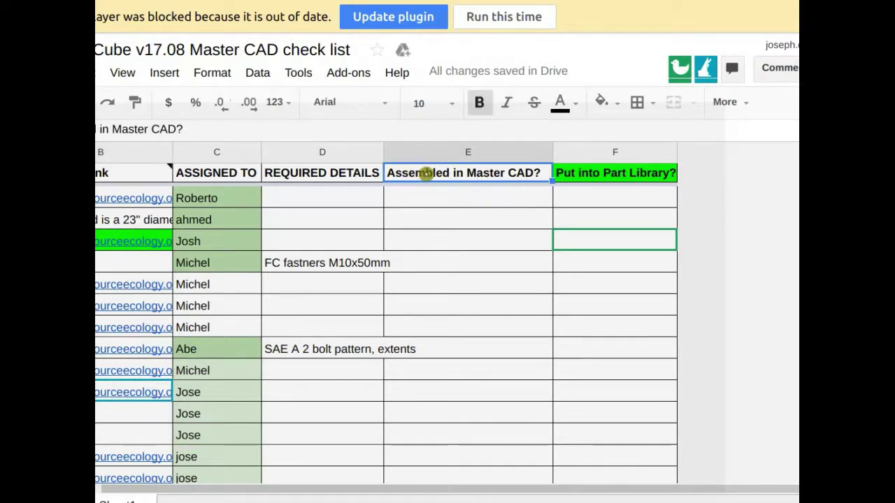
double_click(426, 174)
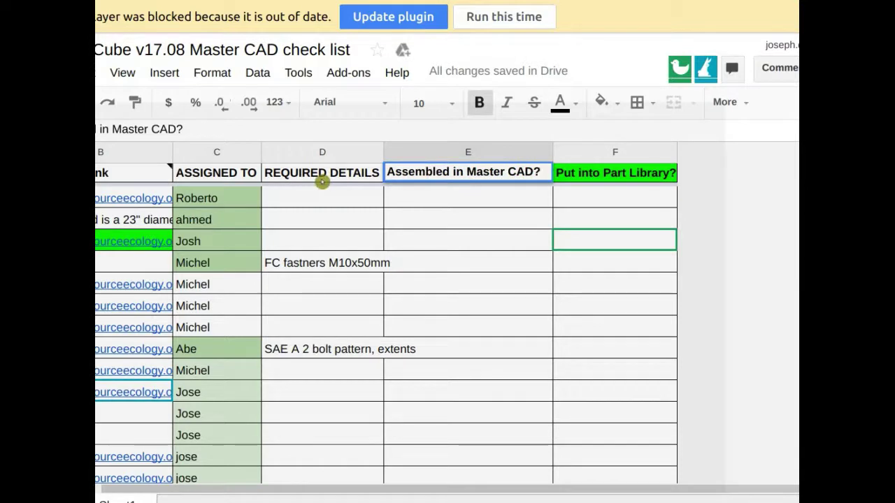
left_click(363, 157)
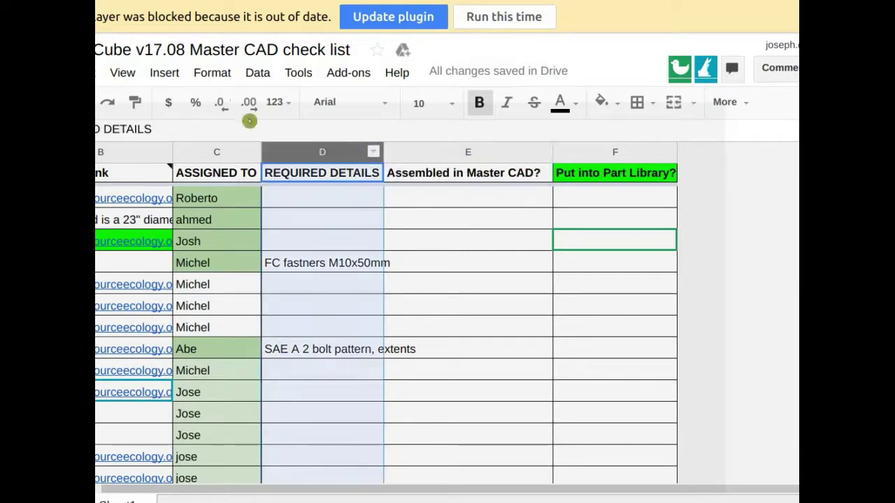
left_click(168, 77)
left_click(192, 125)
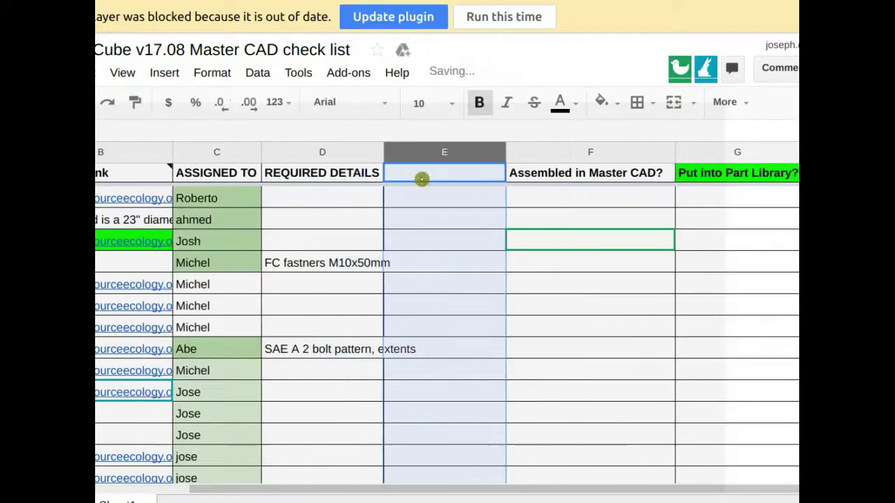
Title the new column "Import in Master CAD".
left_click(445, 176)
type("Impo")
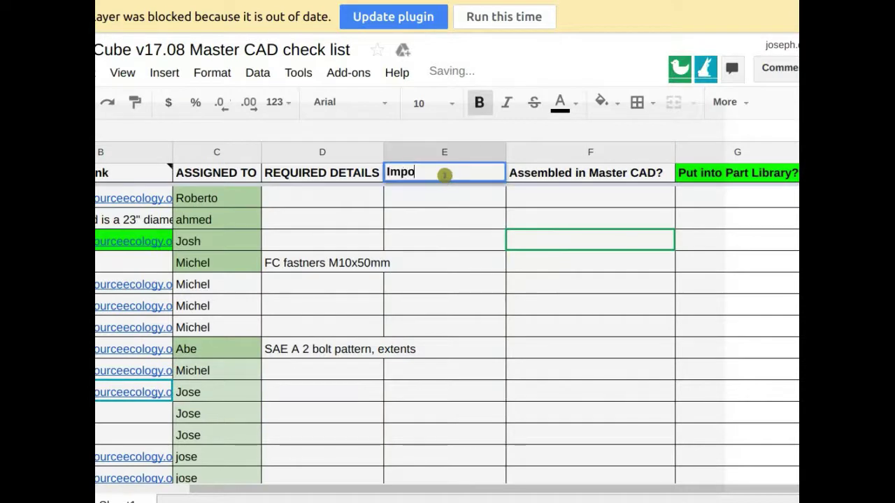
type("rt in Master CAD")
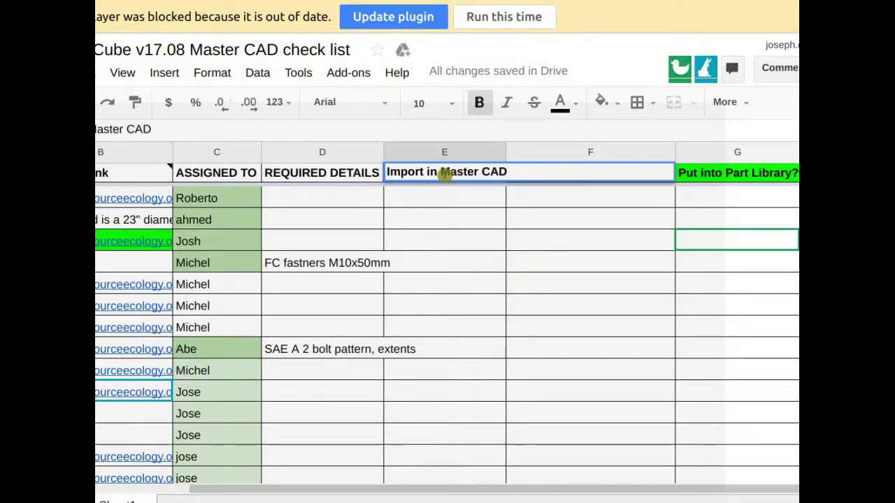
left_click(409, 214)
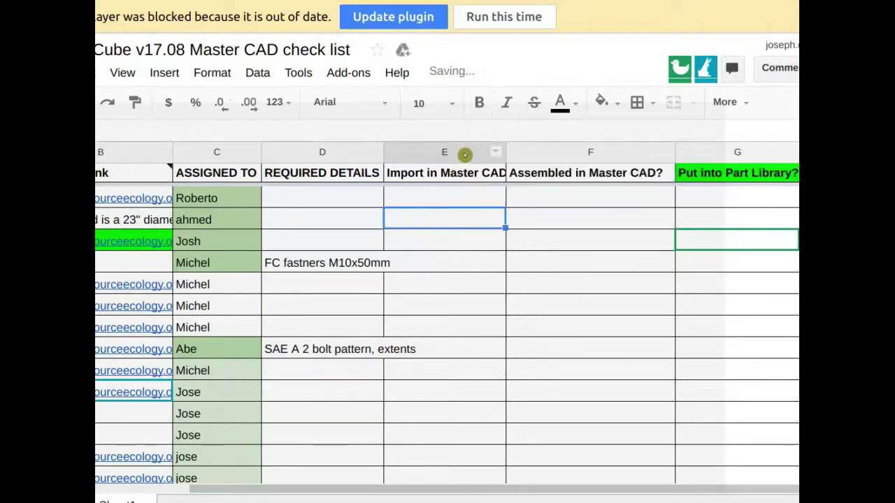
Check the new column and the assignees of the 7/16" bolts, flat washer and nylon locknut.
left_click(467, 155)
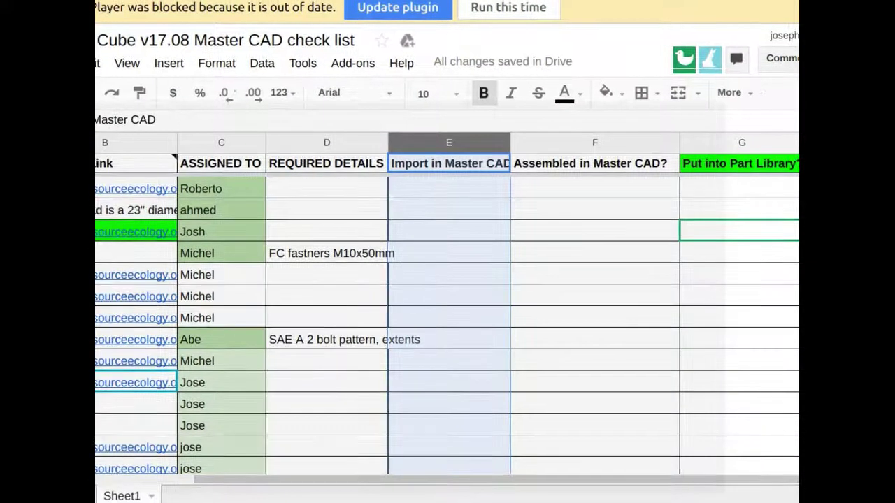
left_click_drag(237, 279, 241, 316)
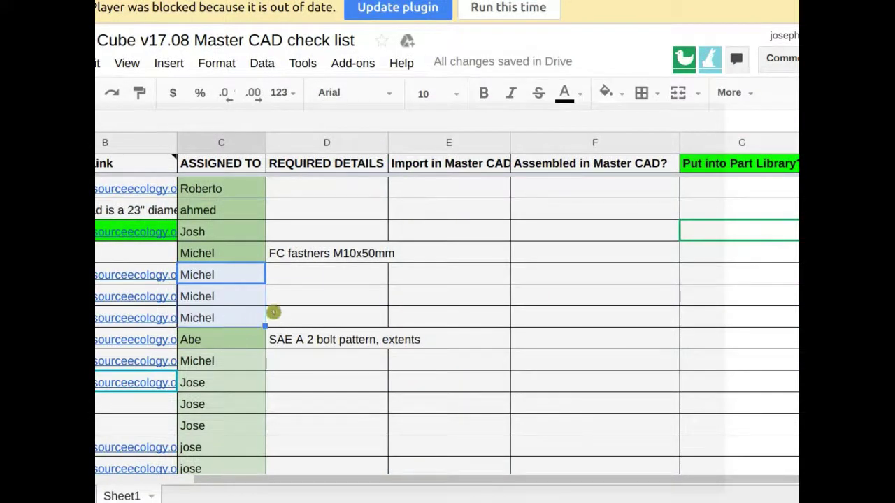
scroll(273, 314, "left", 3)
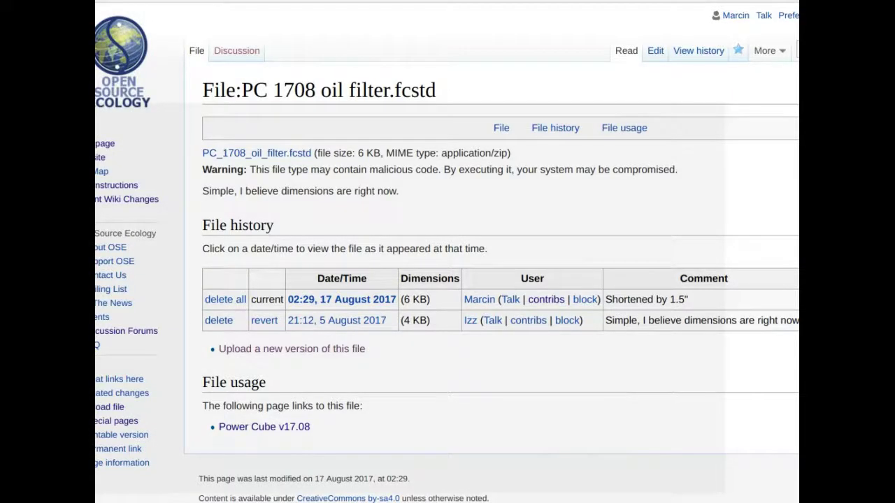
Open the Power_Cube_v17.08 page of the opensourceecology.org wiki and find the Master File entry in its contents.
type("o")
key("BackSpace")
type("o")
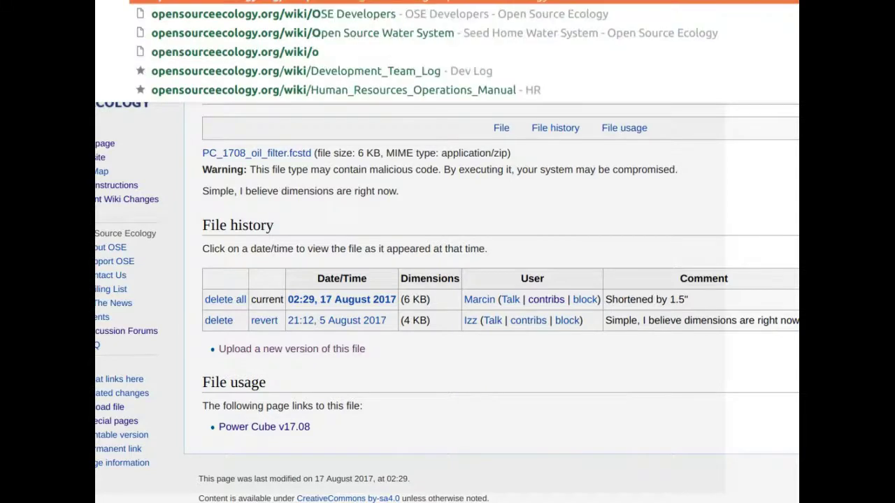
key("BackSpace")
type("Pow")
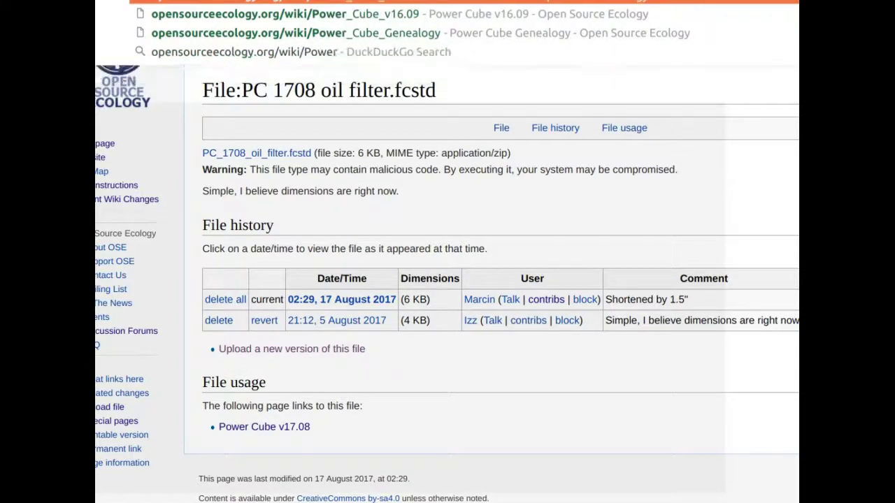
key("Escape")
key("Return")
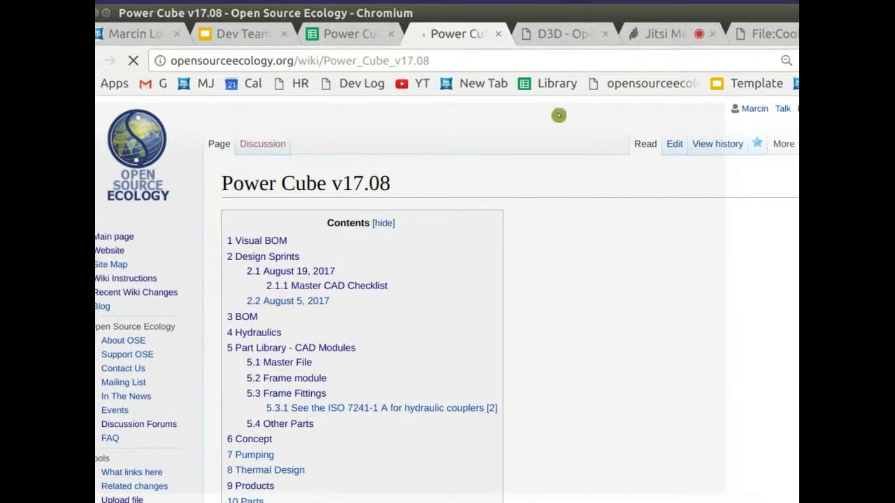
scroll(577, 221, "down", 3)
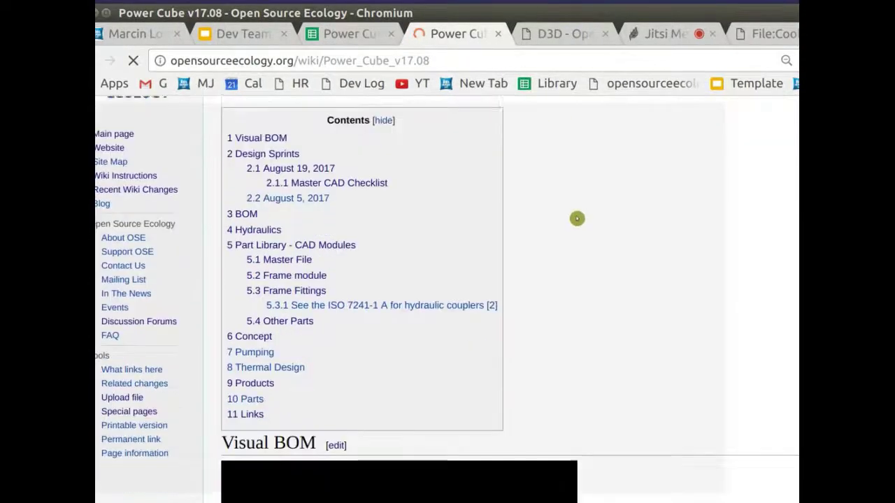
scroll(454, 216, "up", 2)
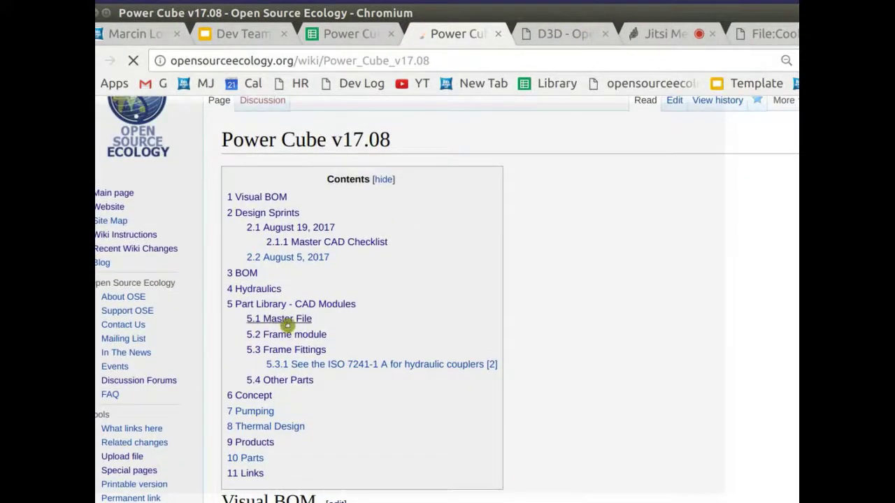
Open the Master CAD Checklist section of the wiki page and look through its parts, file links and assemblies.
left_click(308, 242)
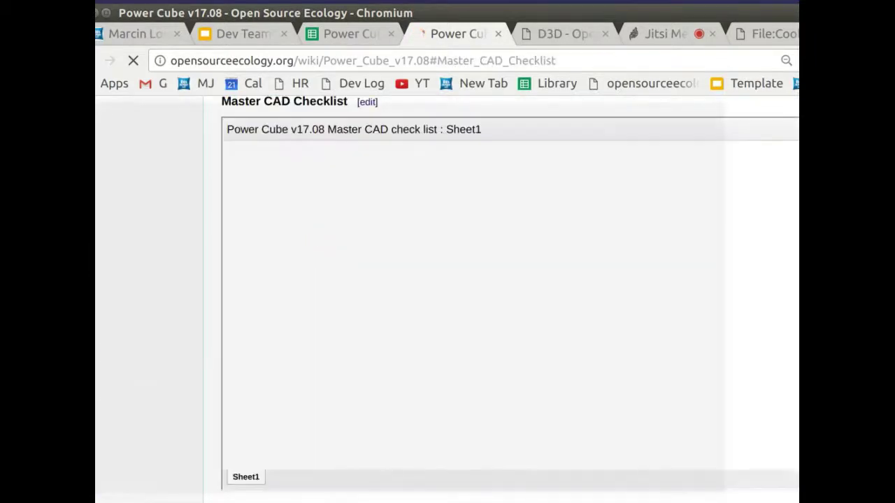
scroll(510, 300, "down", 3)
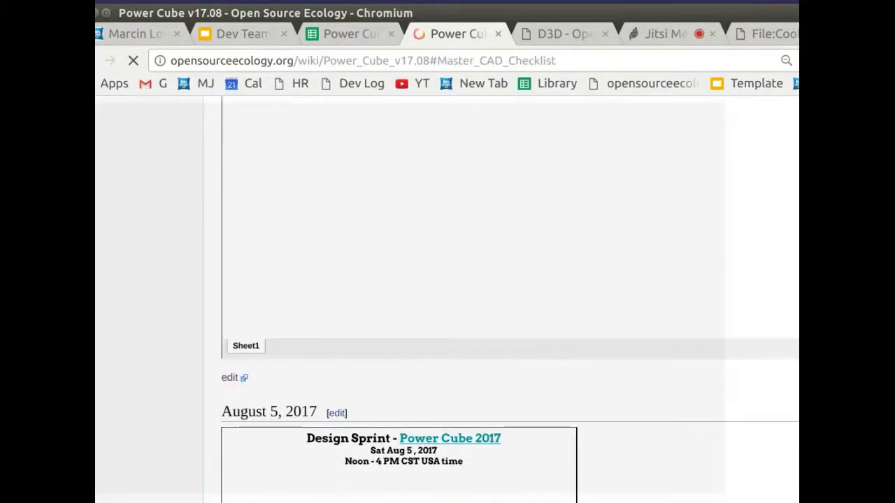
scroll(510, 300, "down", 12)
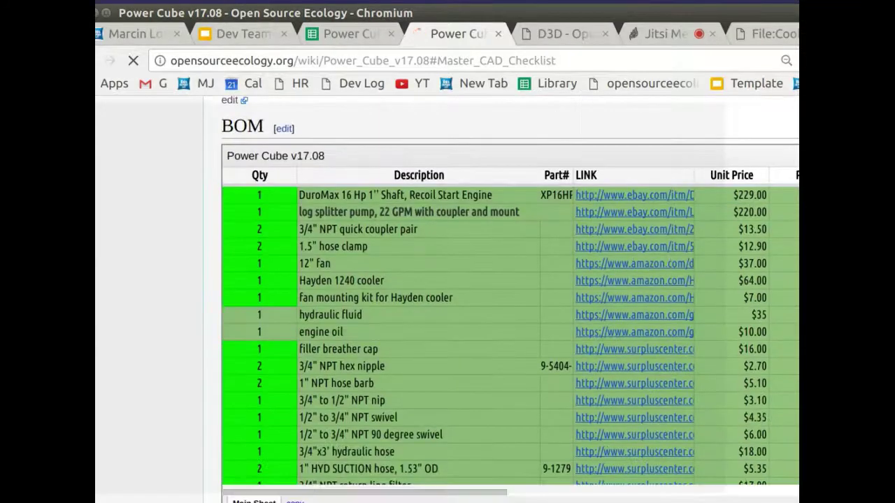
scroll(510, 294, "up", 5)
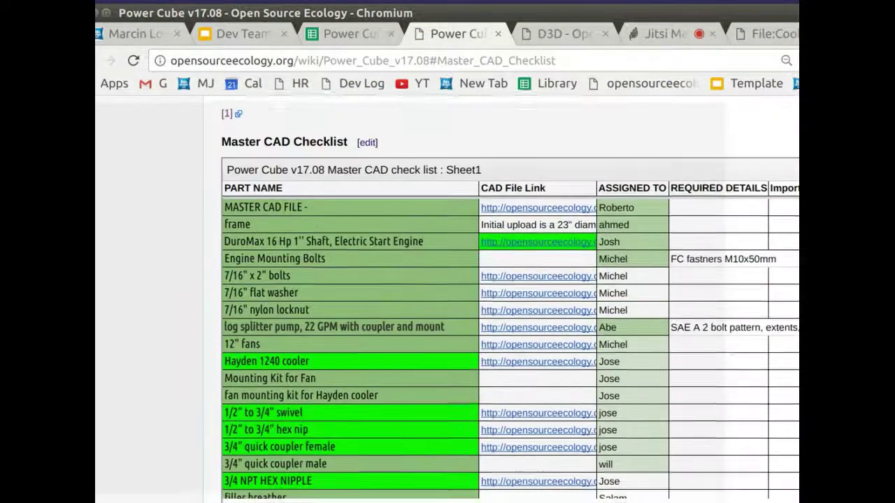
scroll(580, 306, "down", 1)
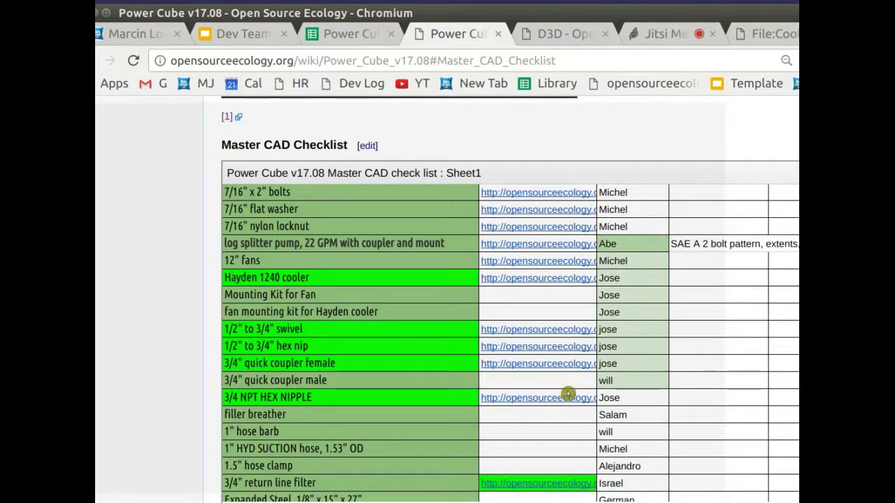
scroll(591, 365, "down", 3)
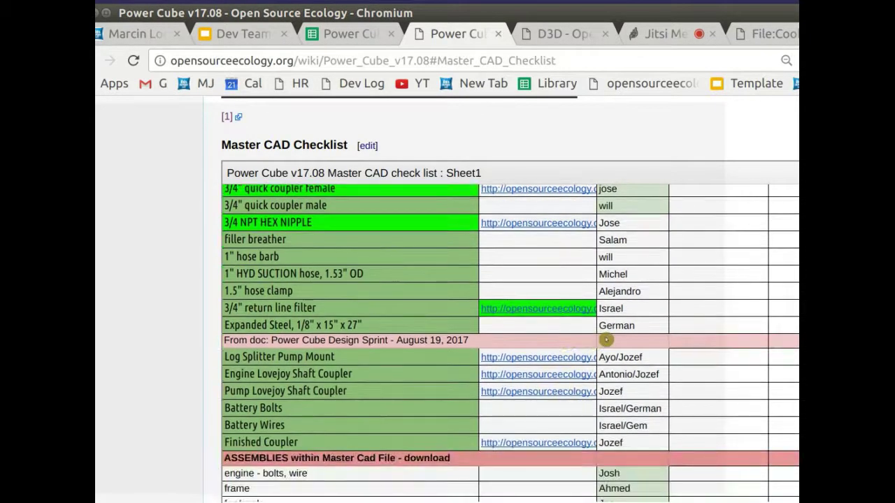
scroll(594, 342, "down", 5)
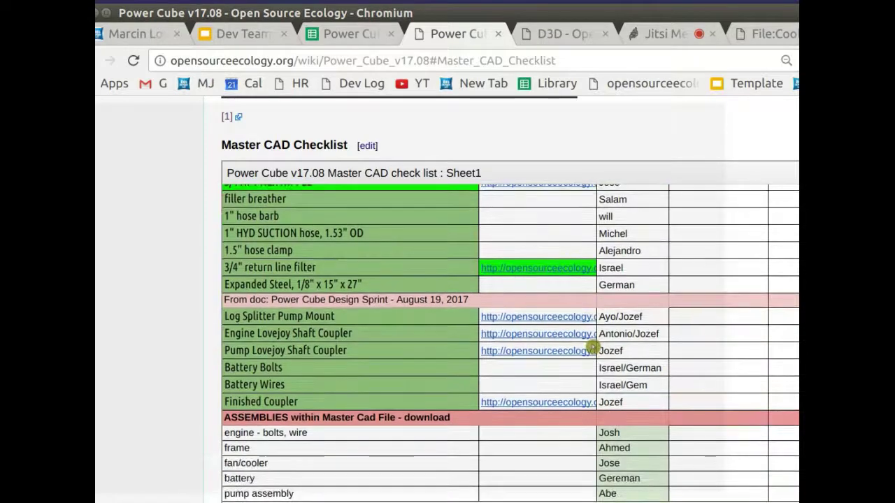
Recheck the embedded checklist from the MASTER CAD FILE entry to the assemblies section, comparing file links and assignees.
scroll(590, 344, "up", 10)
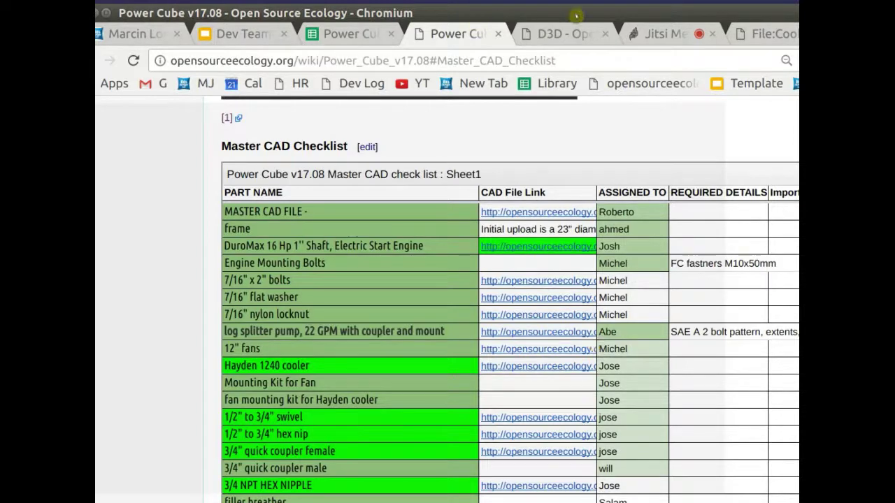
scroll(482, 406, "up", 3)
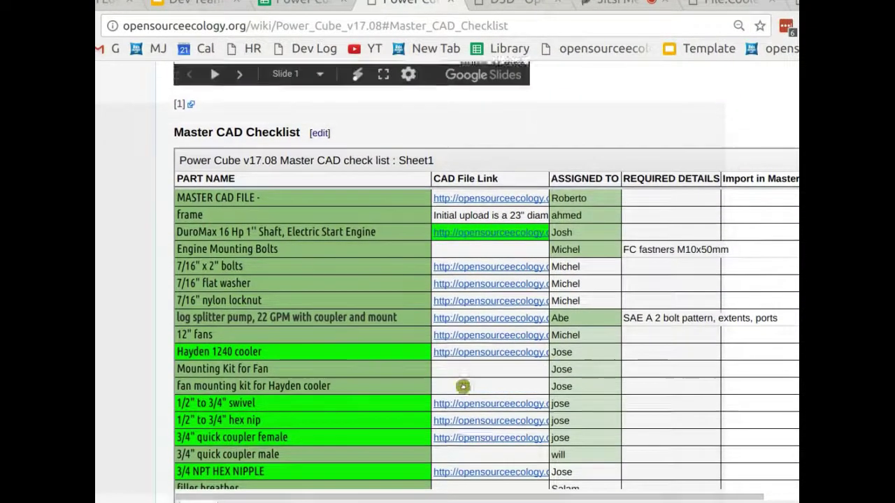
scroll(462, 386, "up", 1)
scroll(464, 386, "down", 5)
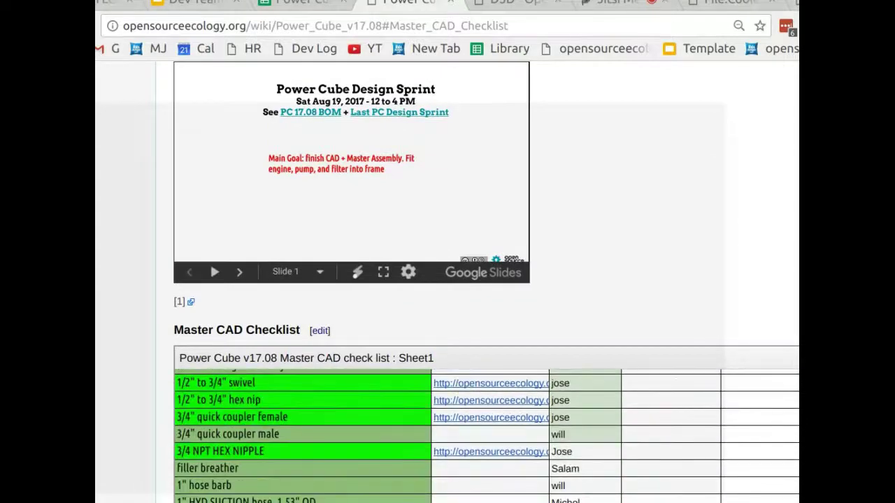
scroll(597, 383, "down", 3)
scroll(455, 382, "up", 10)
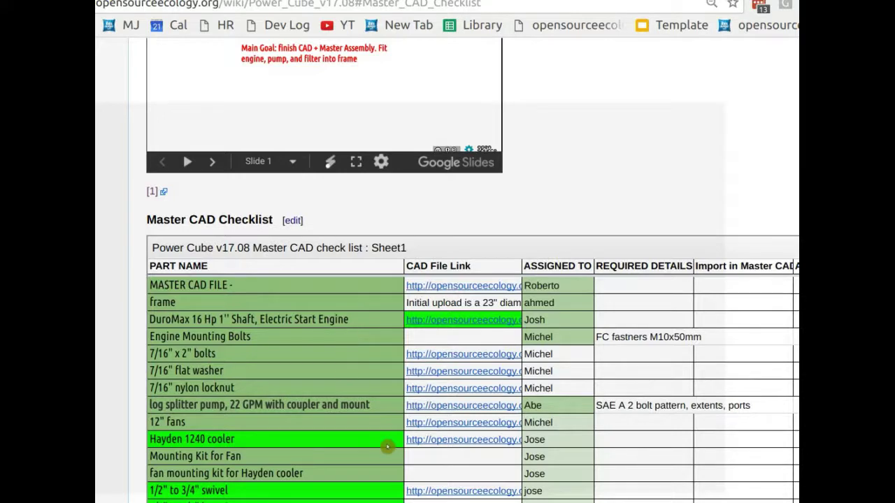
scroll(388, 444, "down", 5)
scroll(388, 446, "down", 5)
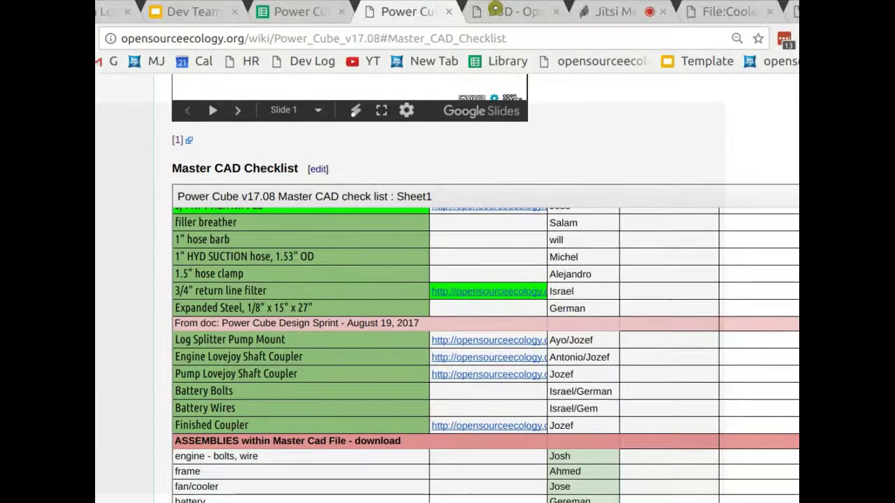
Switch to the D3D wiki page and open the OSE_Linux page in its place.
left_click(498, 19)
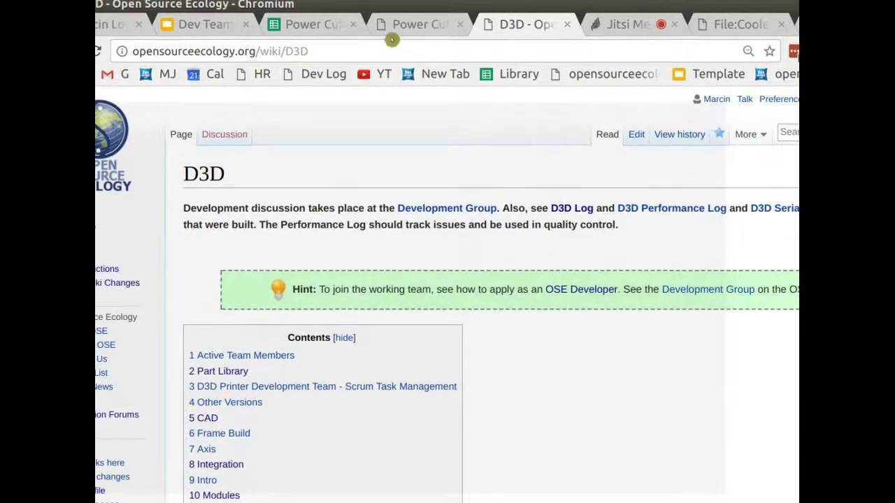
double_click(380, 53)
type("OSE Linxu")
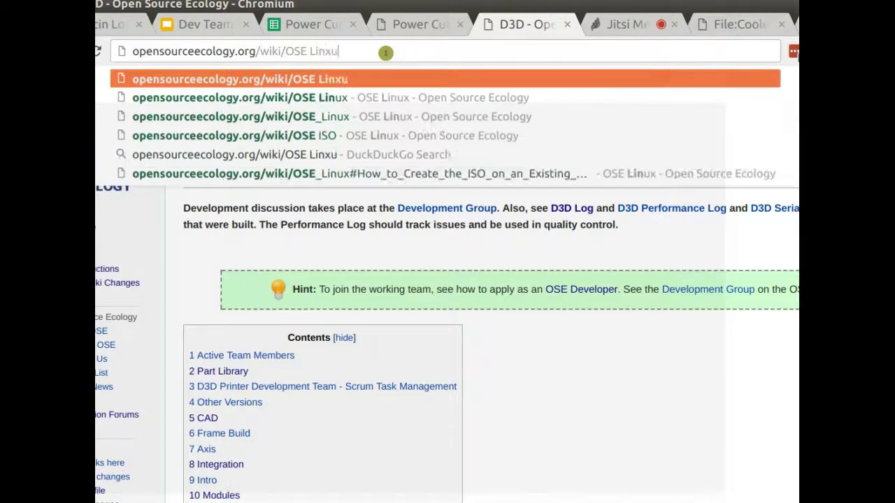
key("Return")
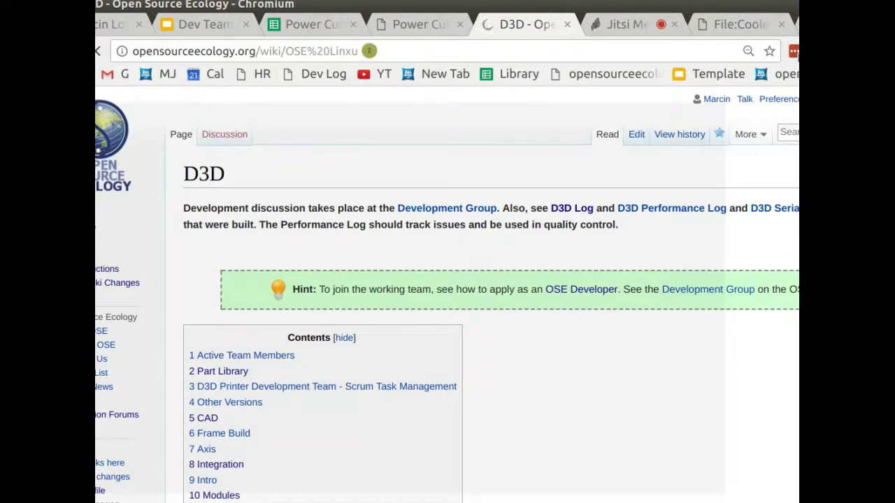
left_click(349, 54)
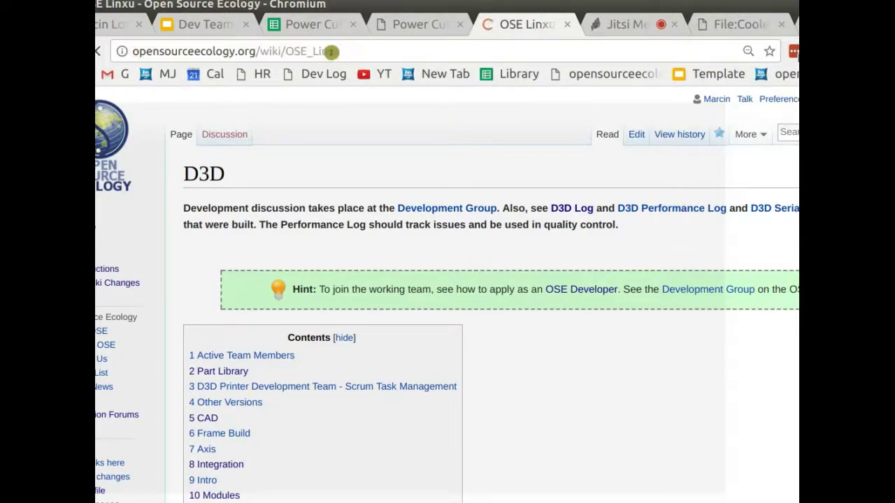
left_click_drag(334, 52, 346, 52)
type("us")
key("Return")
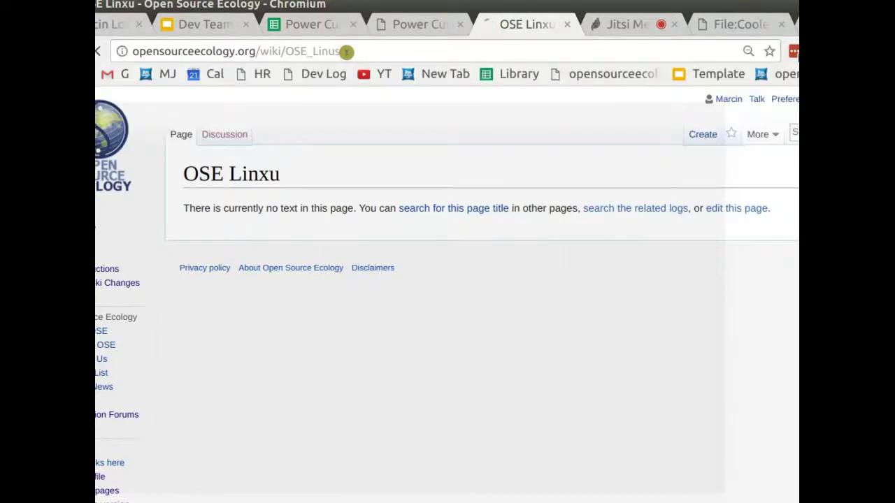
left_click(343, 52)
key("BackSpace")
type("x")
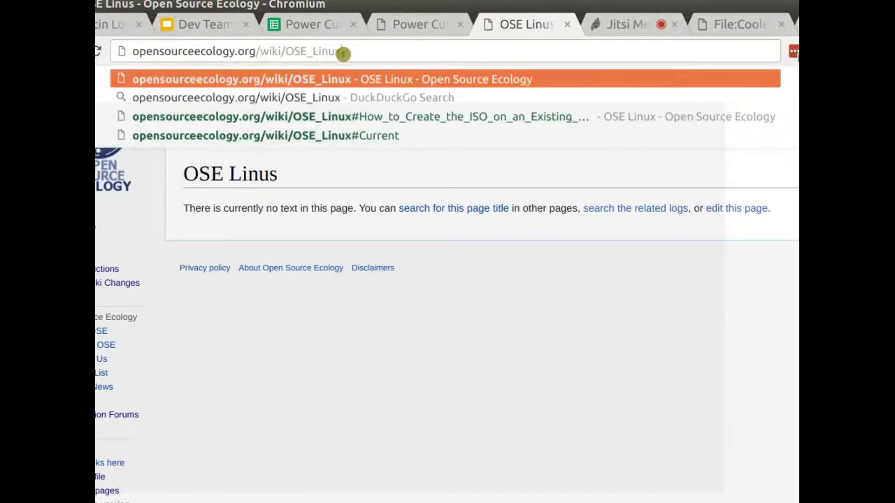
key("Return")
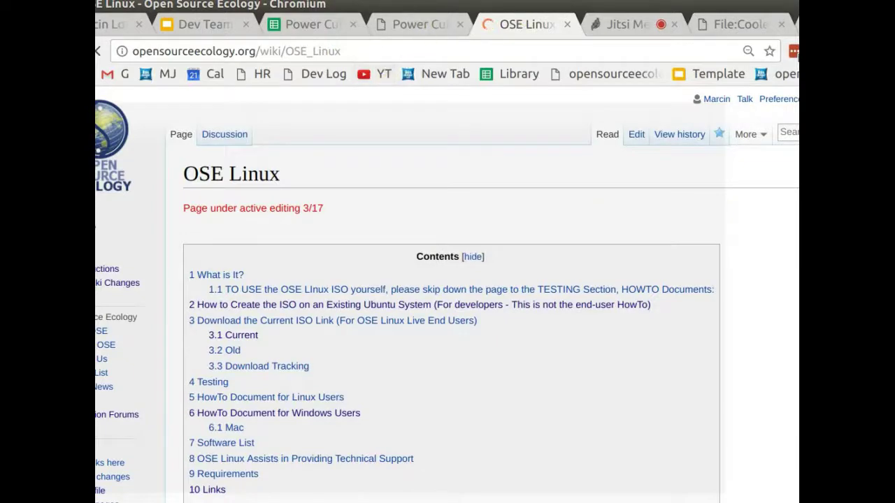
Find the Software List section on the OSE Linux page.
scroll(551, 322, "down", 10)
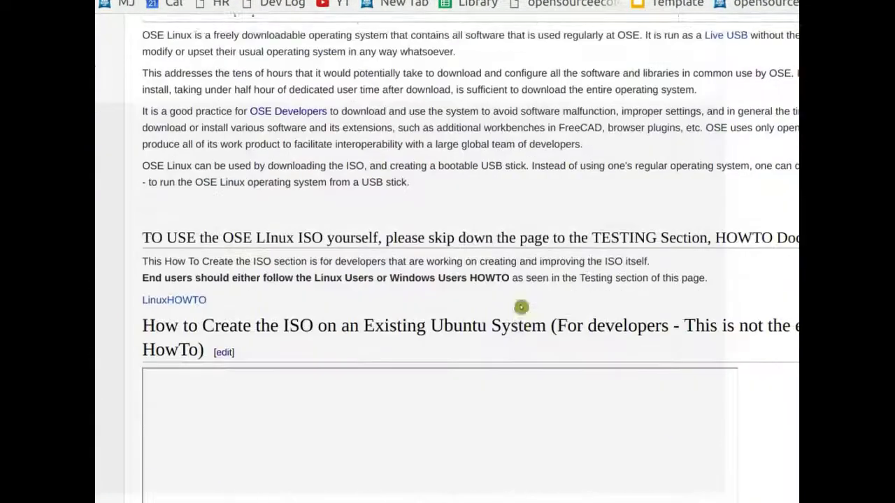
scroll(287, 203, "up", 10)
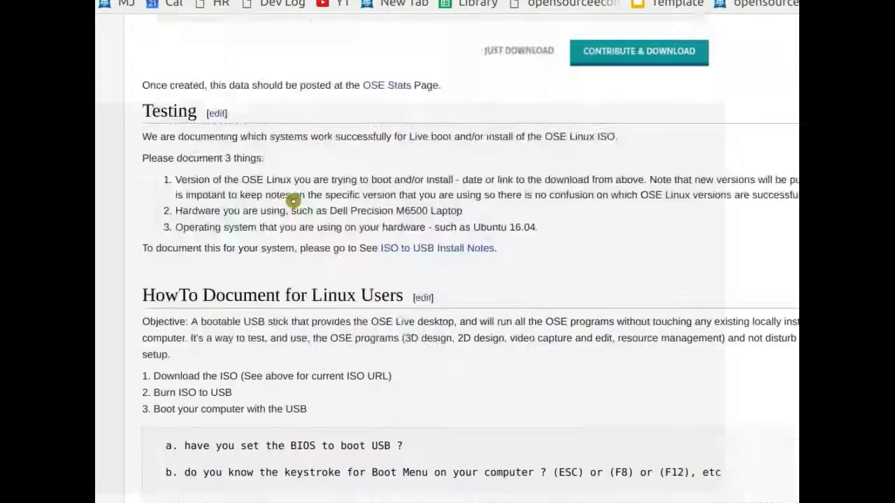
scroll(292, 202, "down", 15)
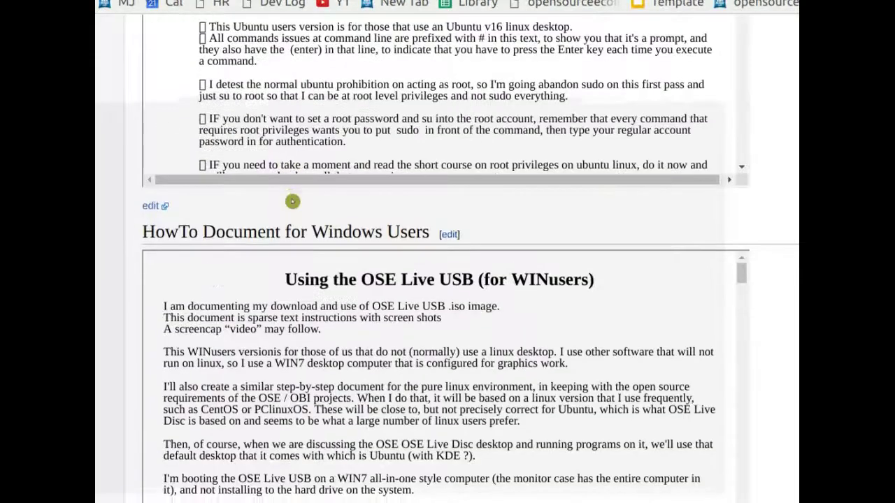
scroll(292, 202, "down", 10)
scroll(468, 358, "down", 5)
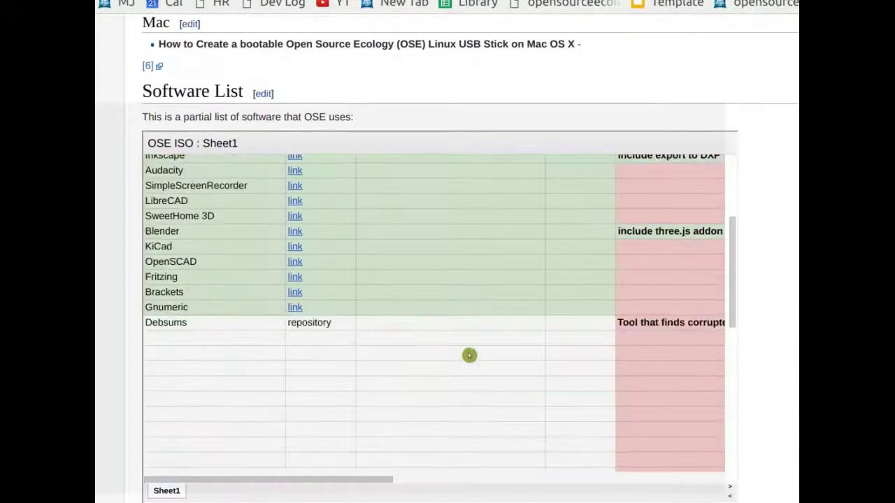
scroll(130, 118, "up", 2)
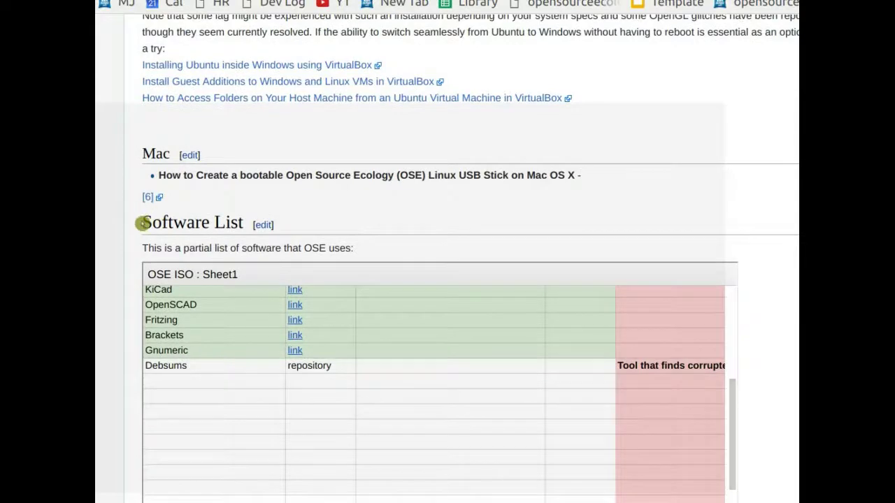
left_click_drag(143, 222, 195, 228)
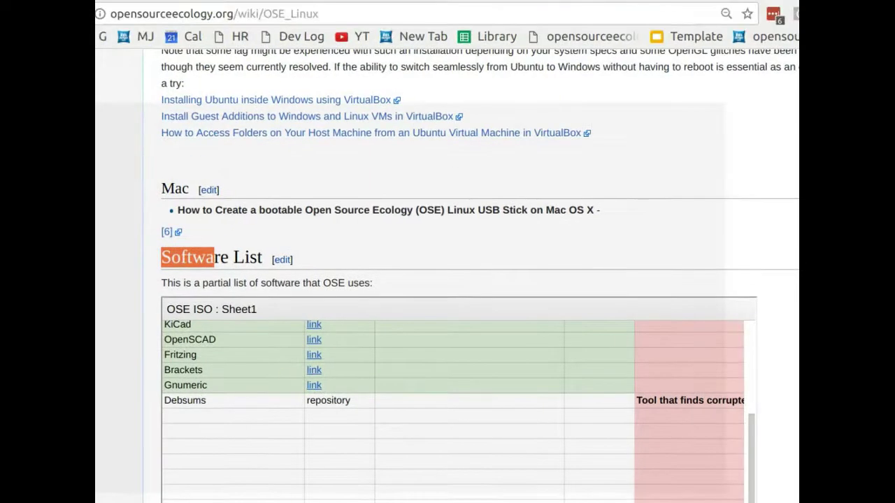
Examine the programs in the OSE ISO software list and the requirements in its Notes column.
scroll(272, 415, "up", 1)
scroll(291, 450, "up", 3)
scroll(704, 373, "up", 4)
scroll(703, 373, "down", 8)
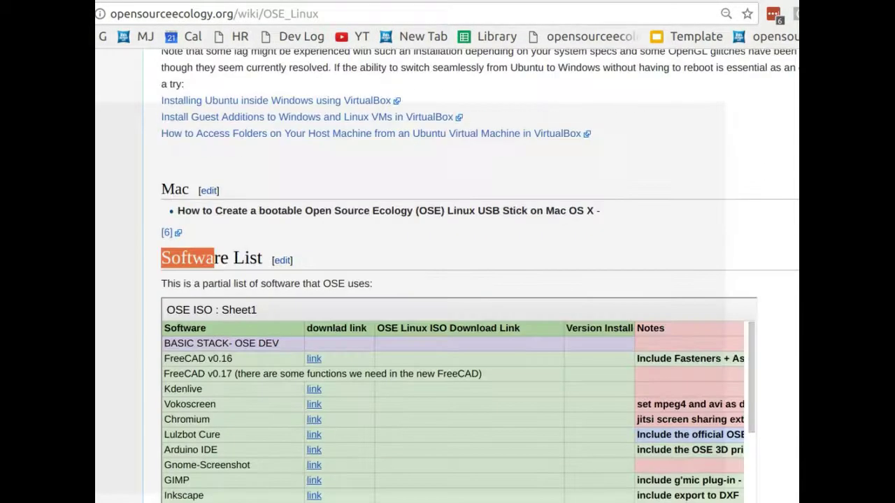
scroll(537, 225, "up", 1)
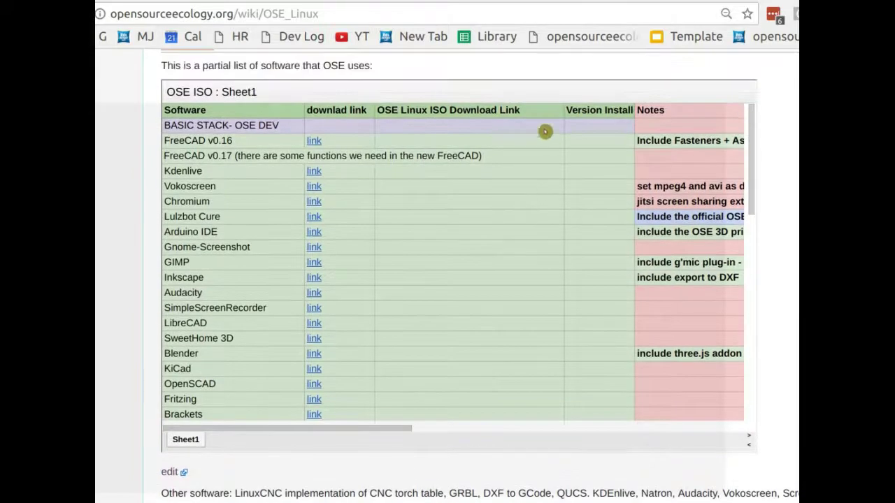
scroll(501, 114, "right", 5)
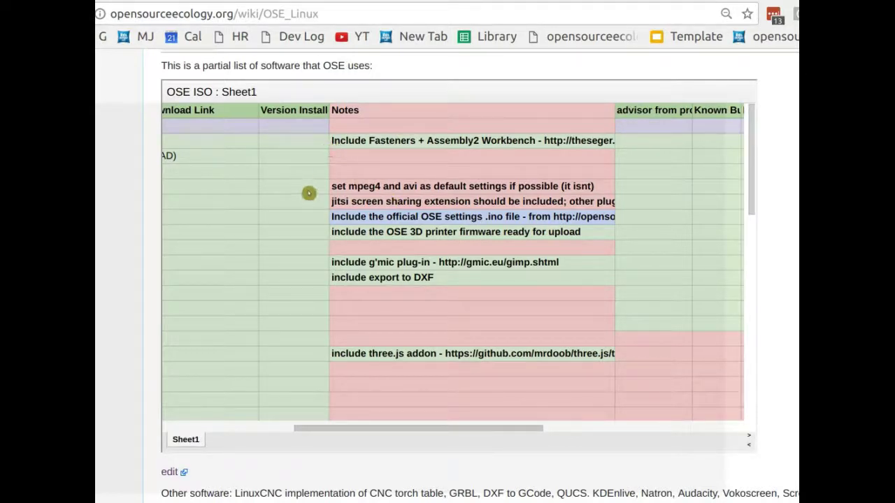
scroll(308, 193, "left", 5)
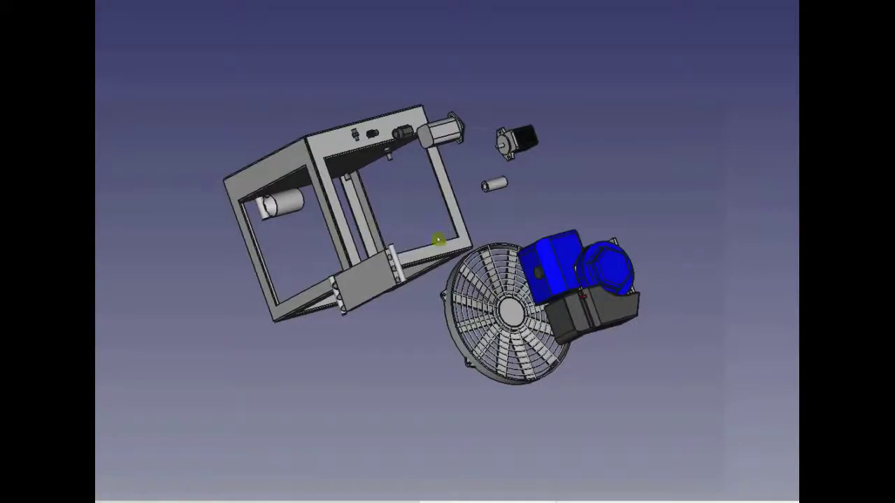
Inspect the Power Cube assembly in FreeCAD and close the PC_1240_cooler document without saving.
scroll(430, 245, "down", 3)
scroll(447, 239, "up", 5)
middle_click_drag(447, 239, 484, 181)
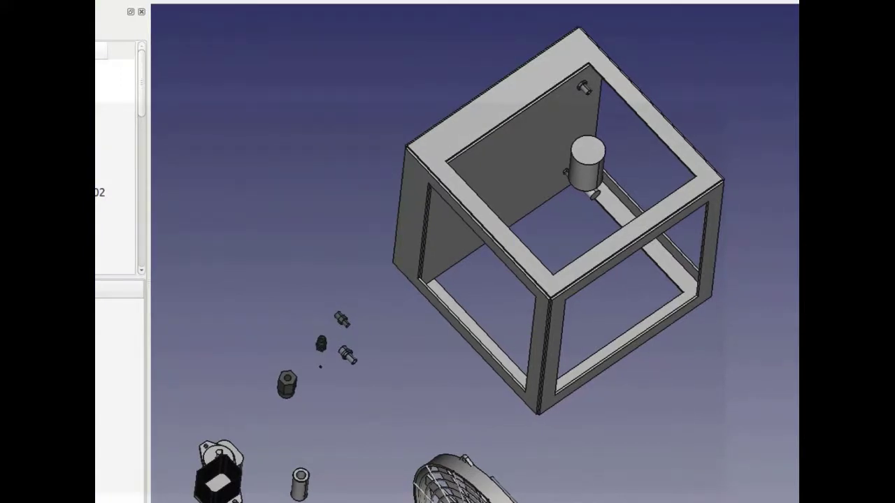
key("ctrl+w")
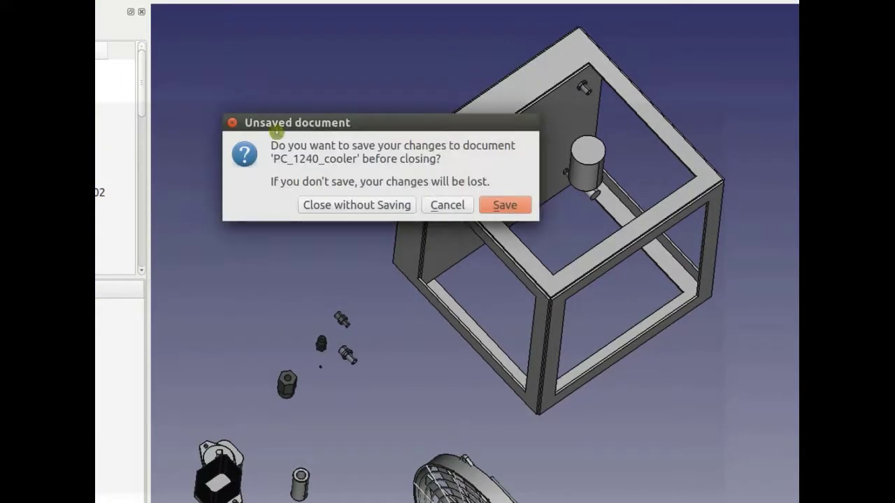
left_click(409, 204)
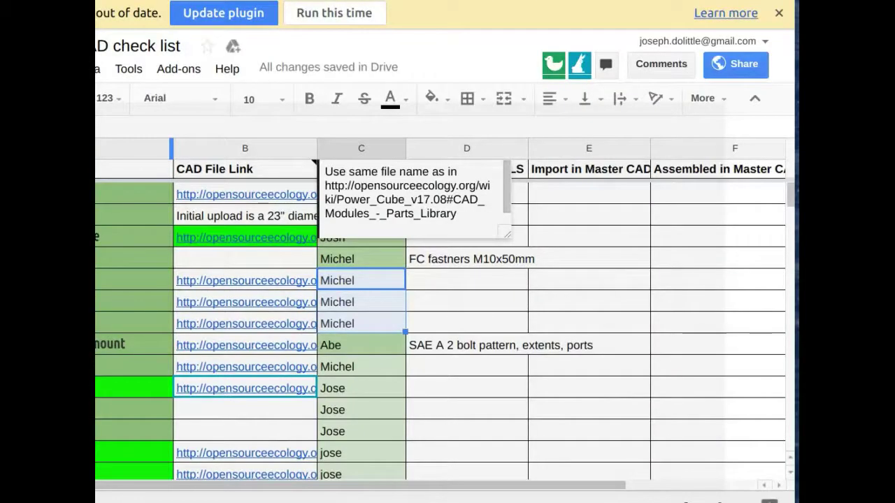
Review the file links, assignments and import and assembly columns for all parts and assemblies in the CAD check list spreadsheet.
scroll(289, 256, "down", 3)
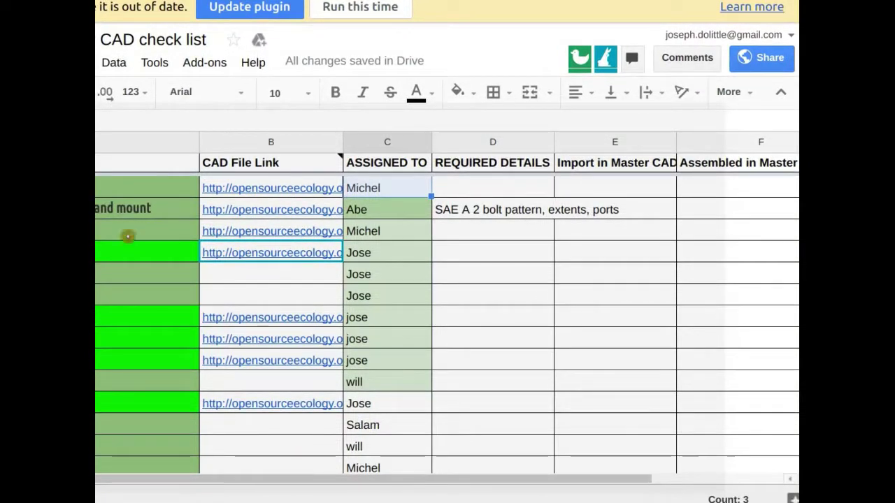
scroll(158, 303, "down", 8)
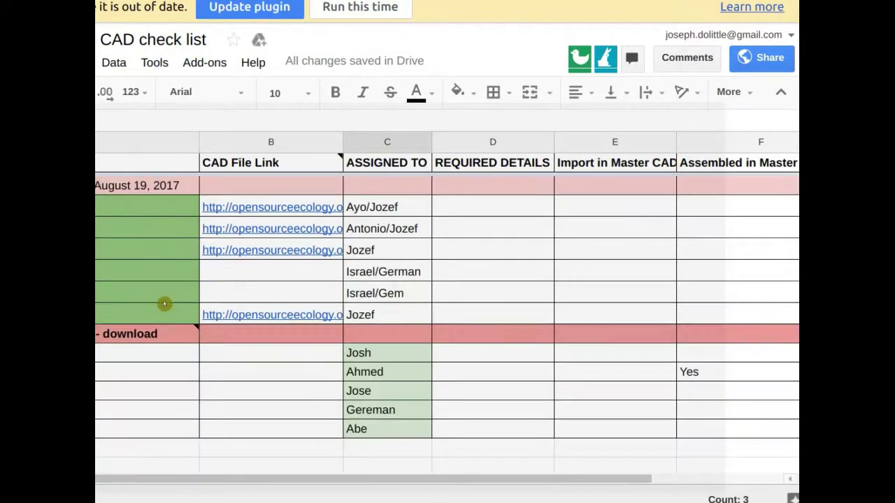
scroll(190, 309, "up", 2)
scroll(292, 328, "up", 10)
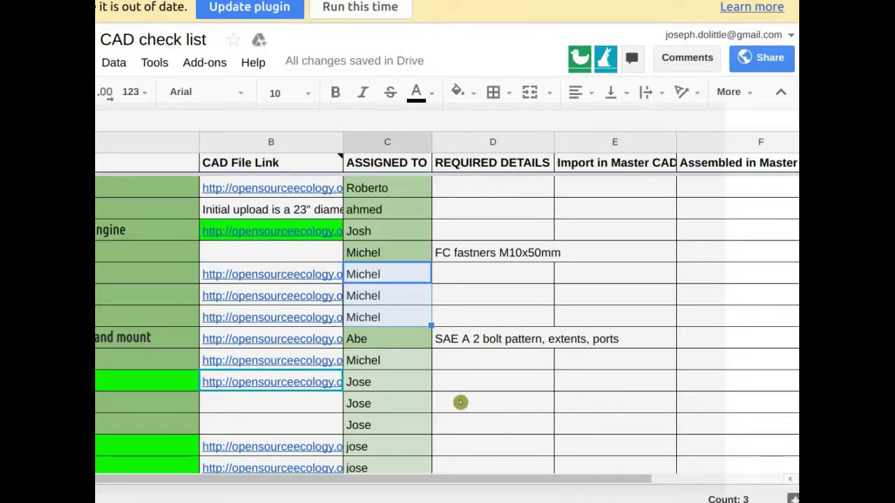
scroll(459, 399, "down", 4)
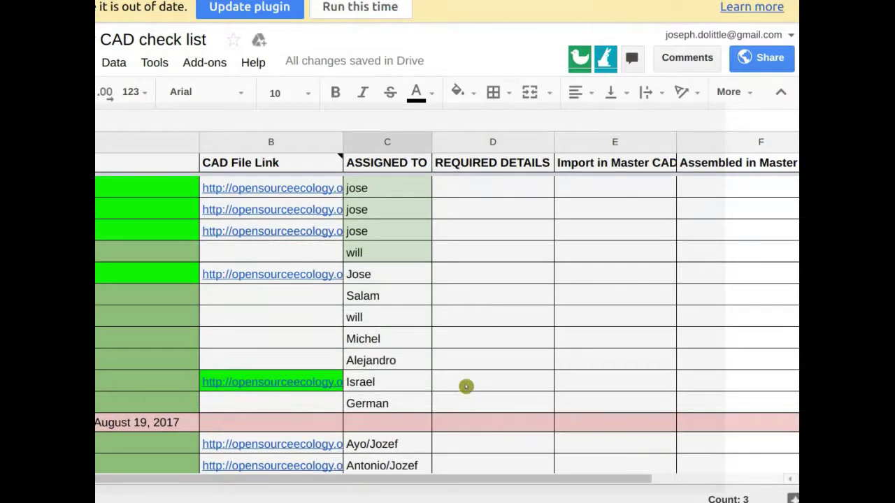
scroll(469, 377, "down", 3)
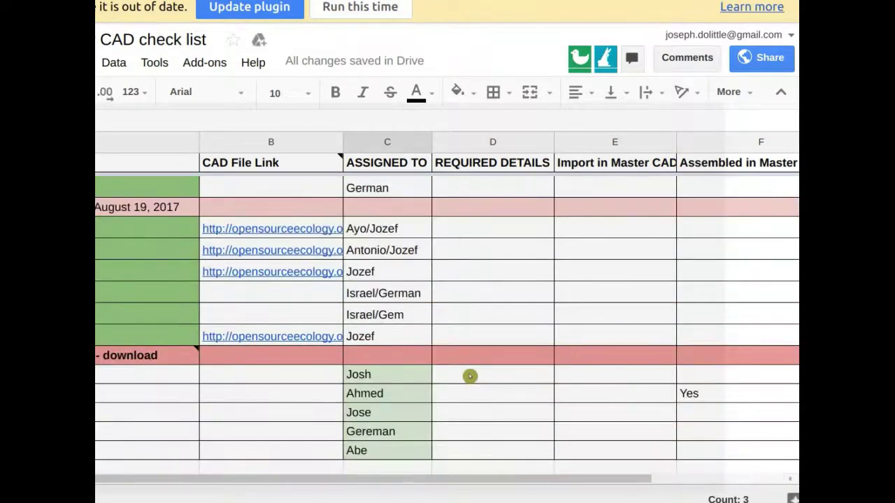
scroll(470, 376, "down", 1)
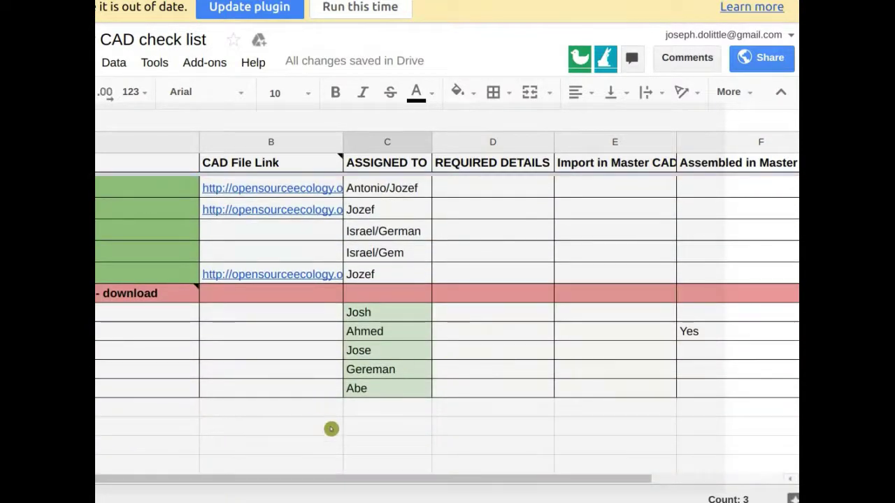